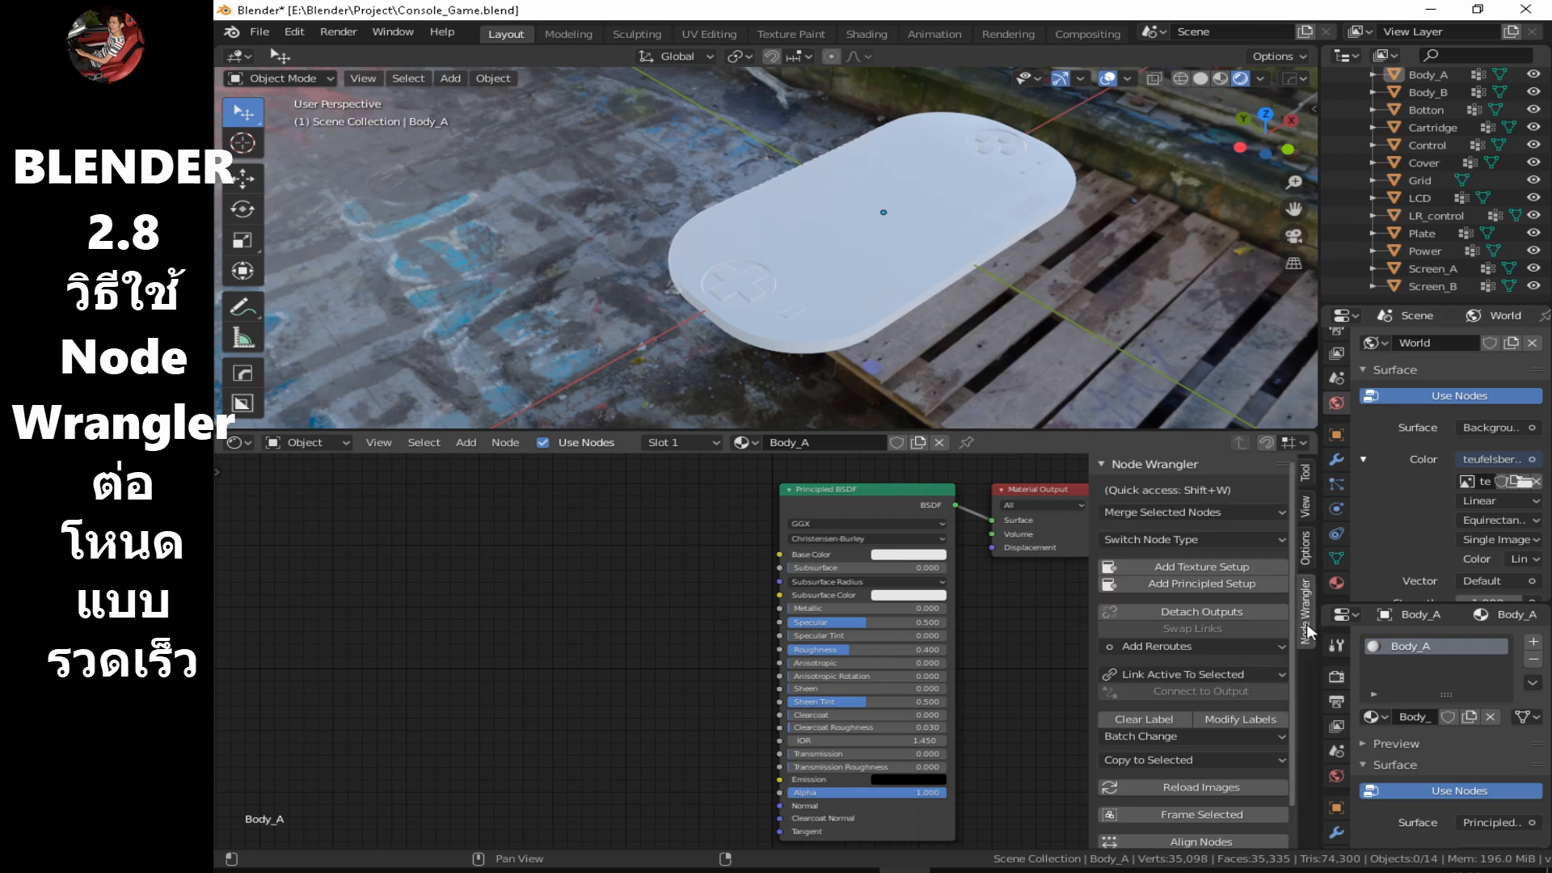
Search the add-on preferences for "node" and check that the Node Wrangler add-on is enabled.
click(259, 32)
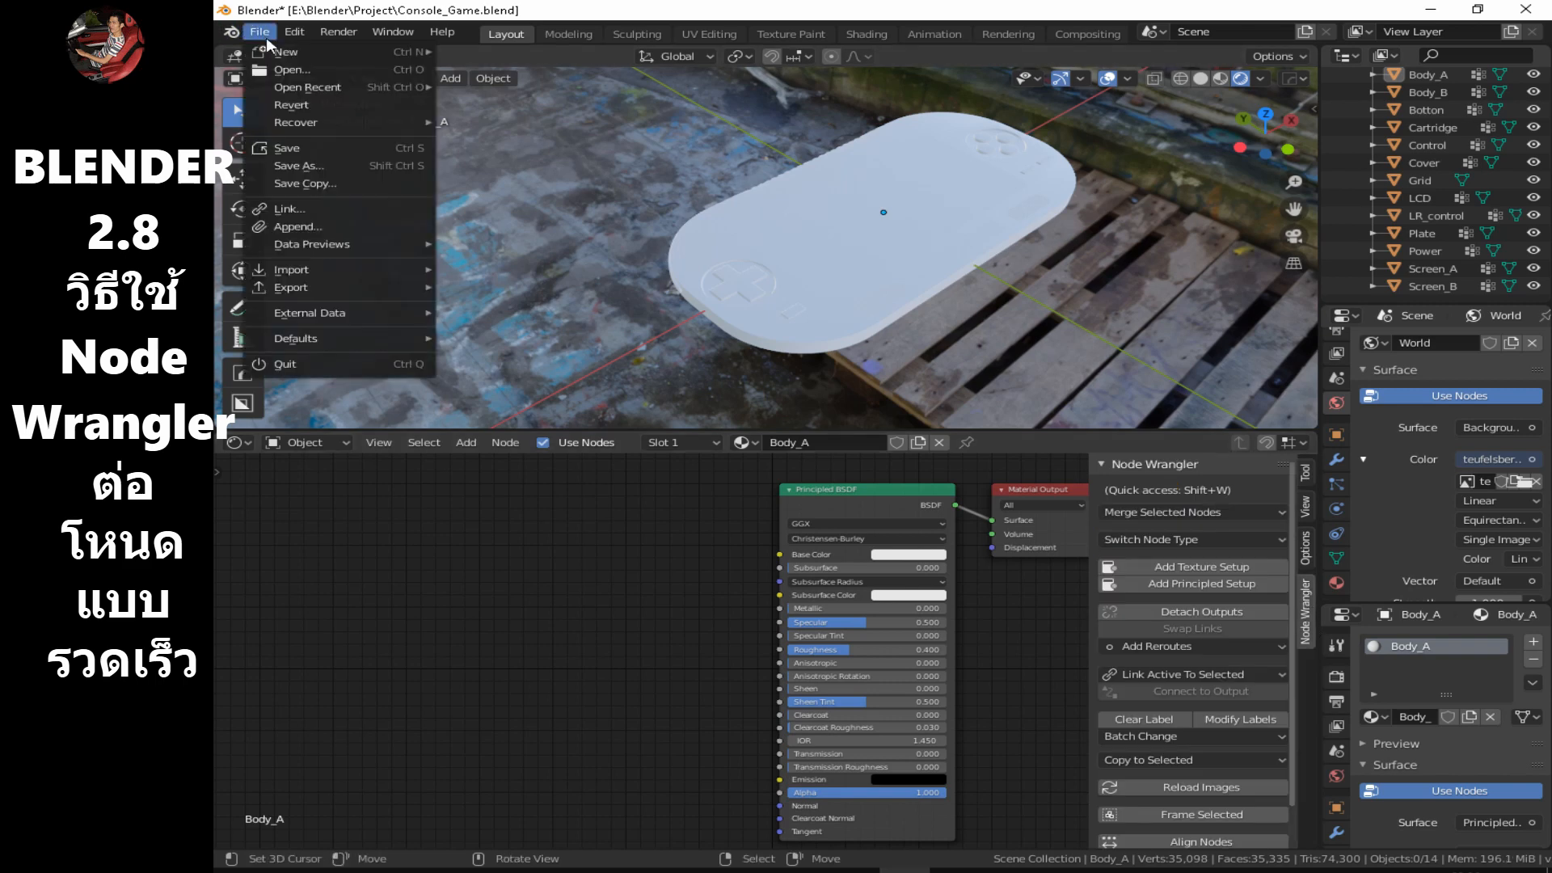
mouse_move(295, 32)
click(340, 284)
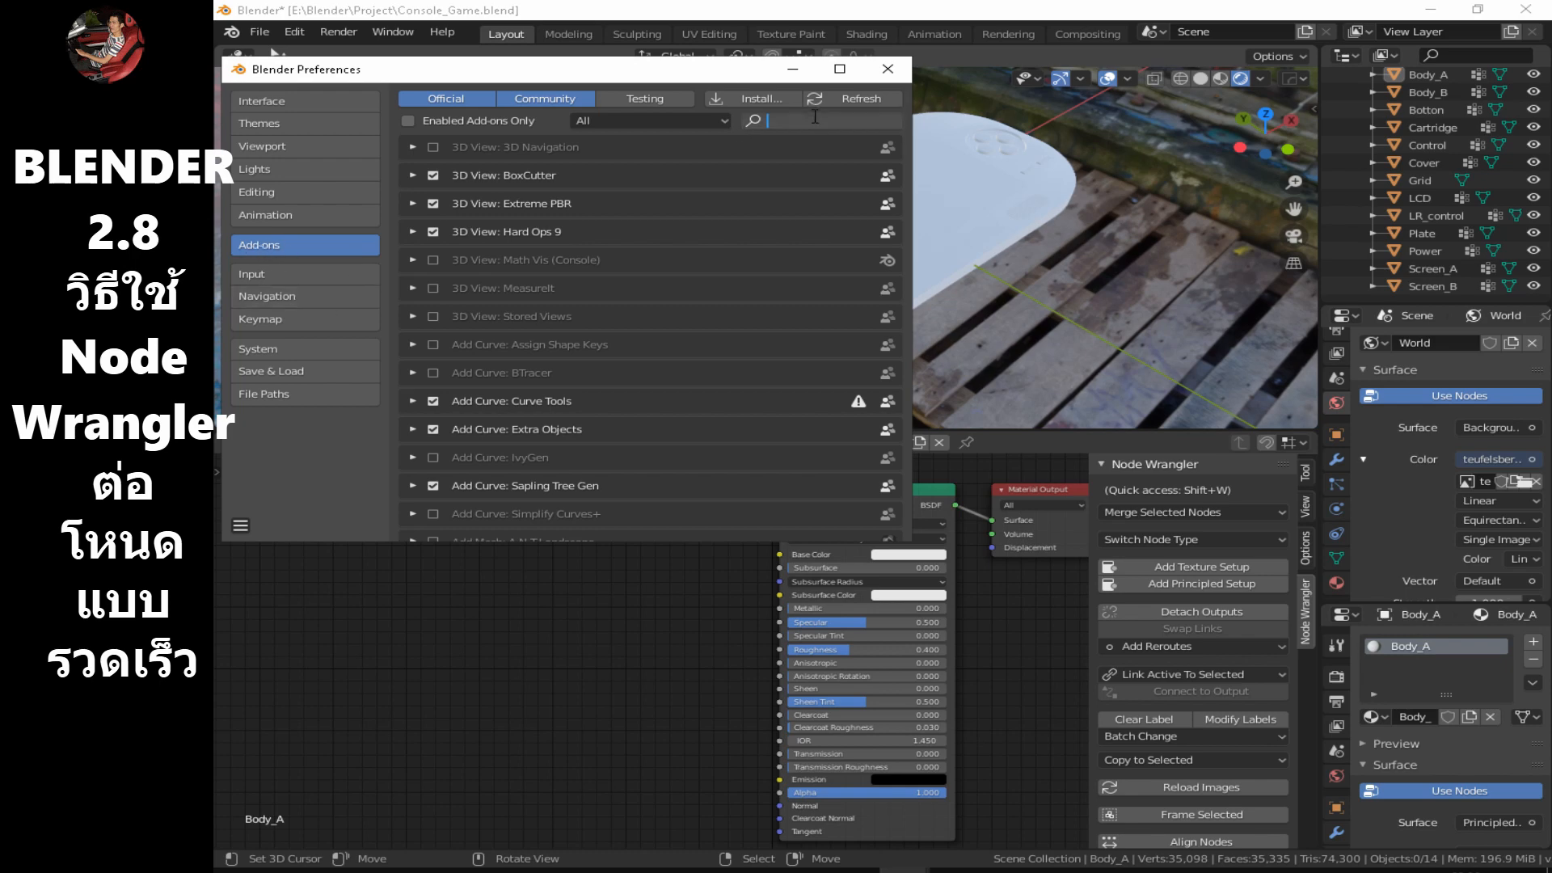
text(noed)
key(BackSpace)
text(de)
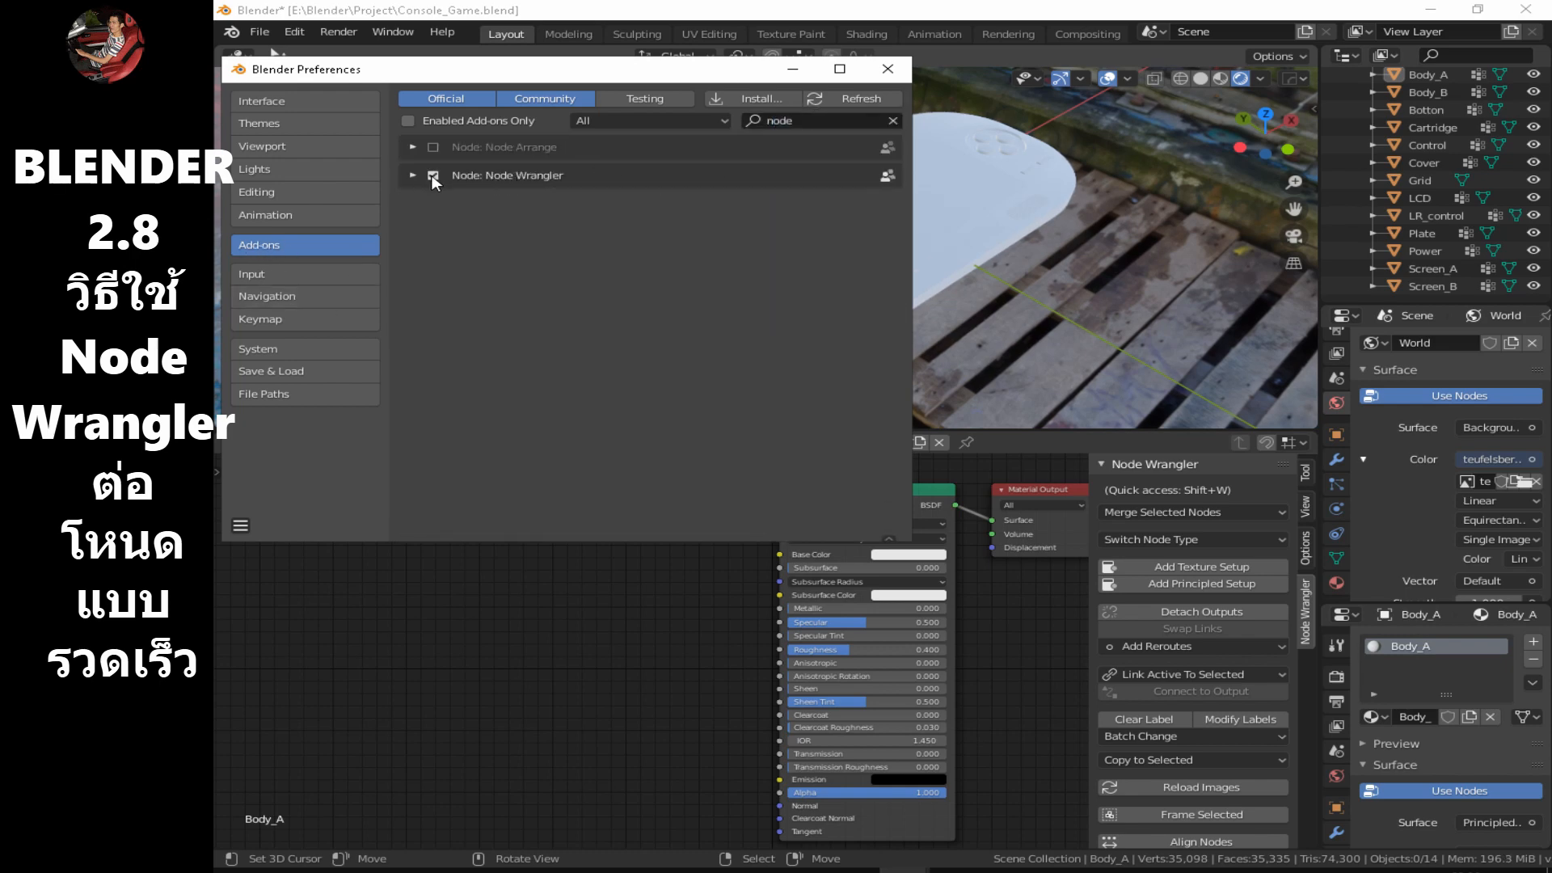
click(888, 69)
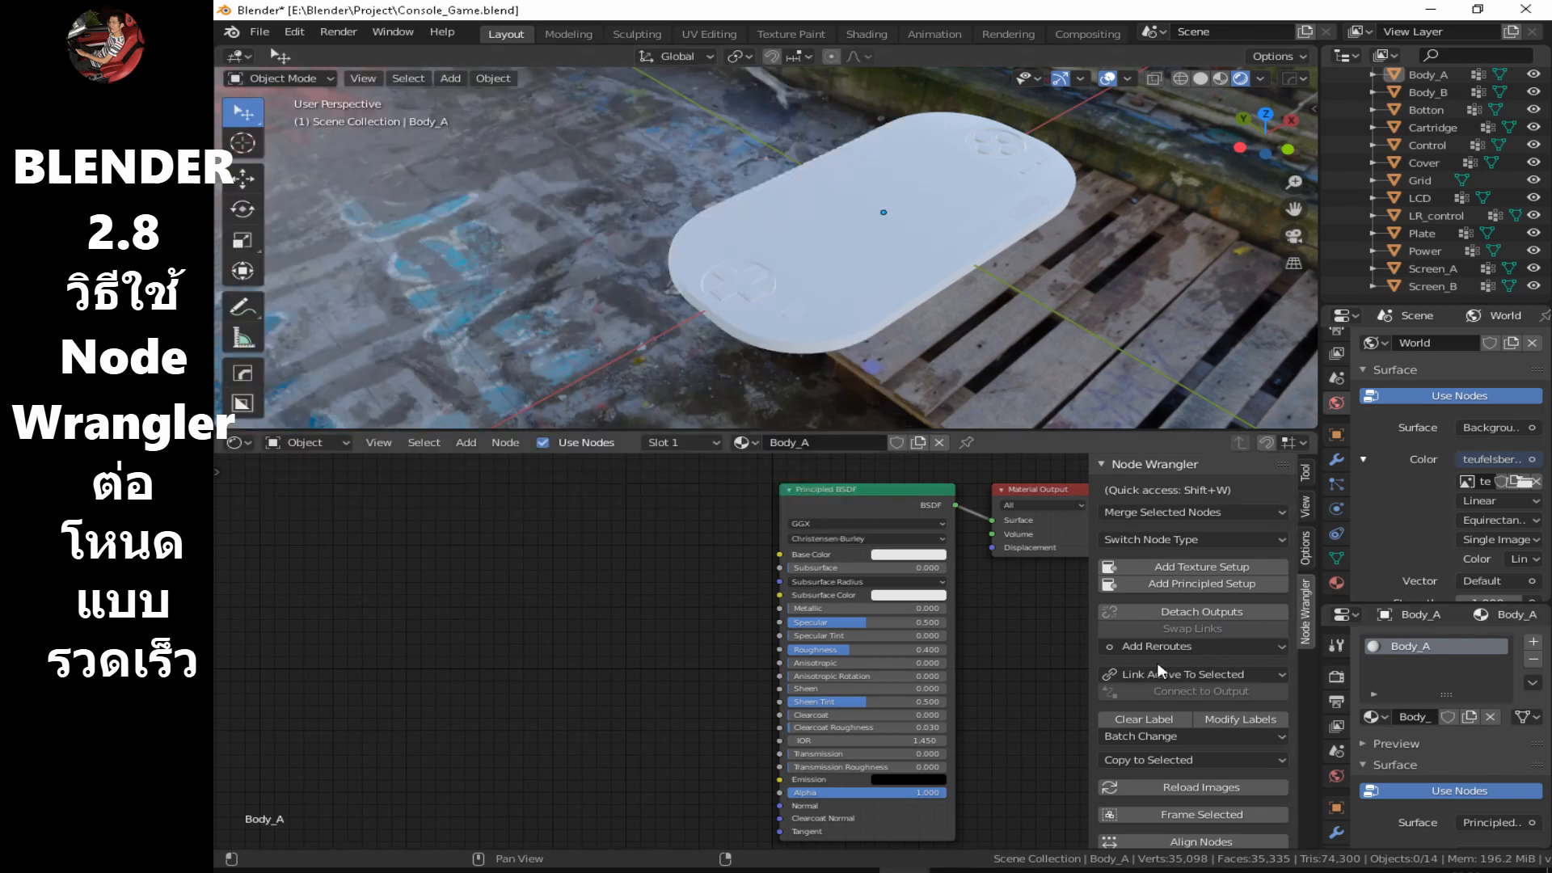
For the Body_A object, open the Principled texture setup file browser at Final\Textures and show the files as a vertical list.
click(880, 309)
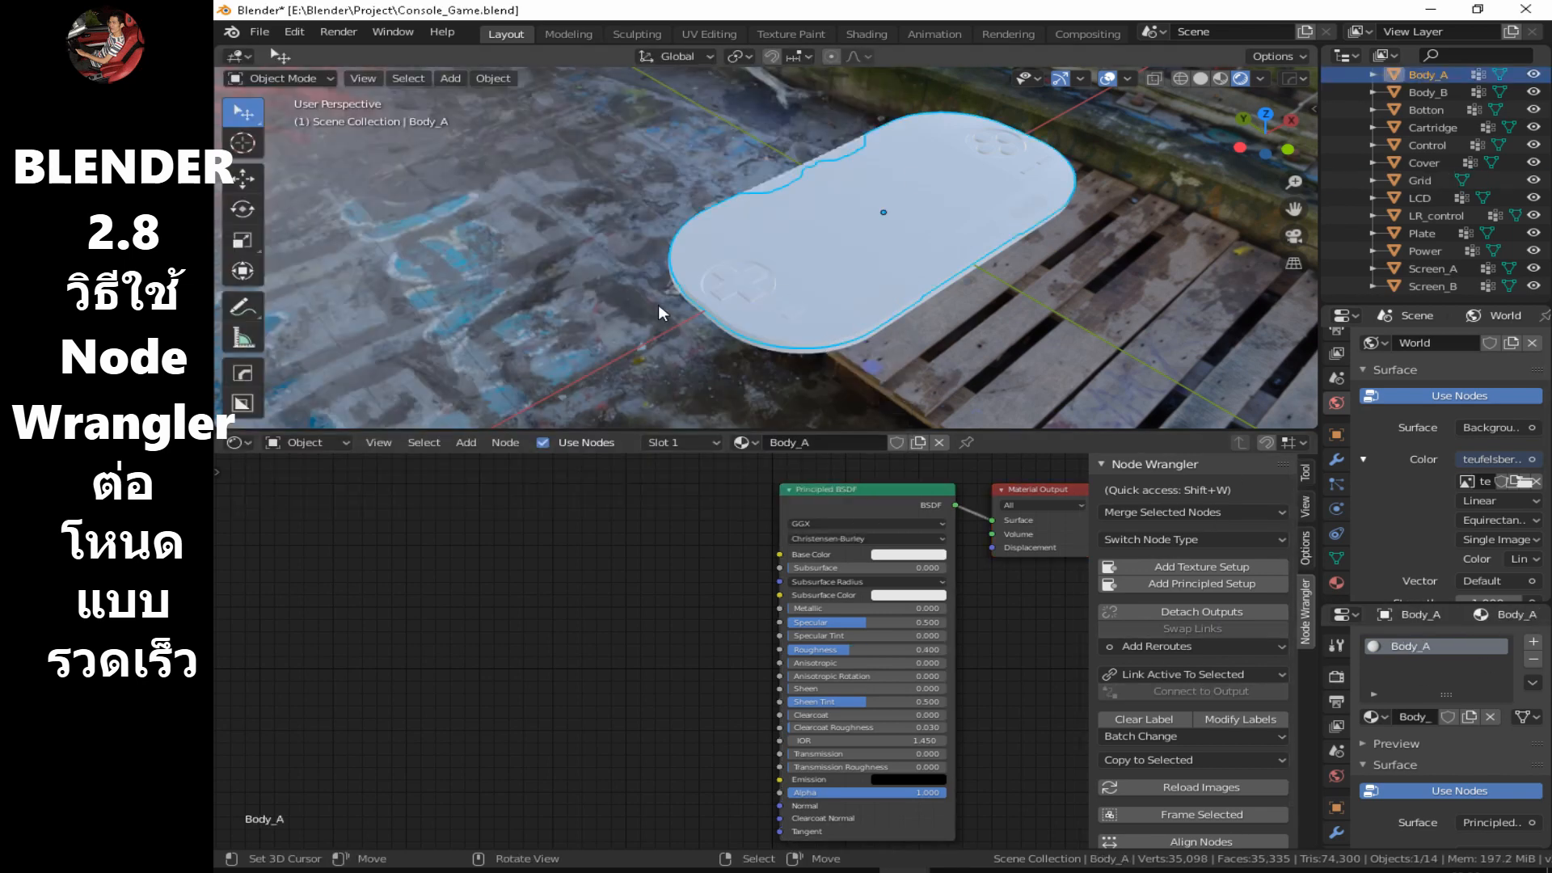
scroll(1437, 93, up, 3)
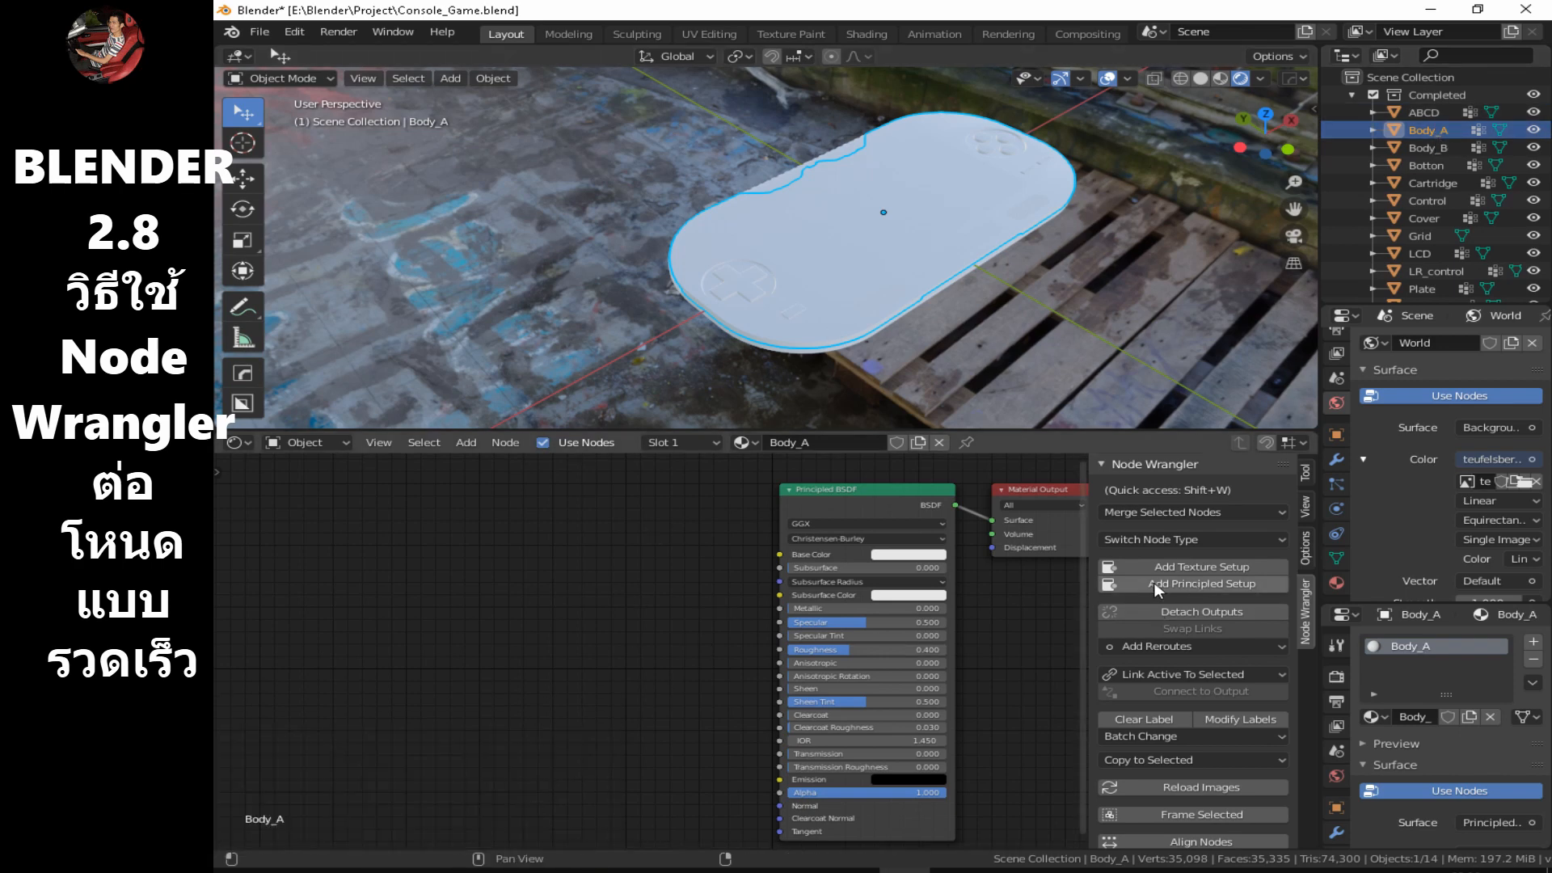
click(1220, 584)
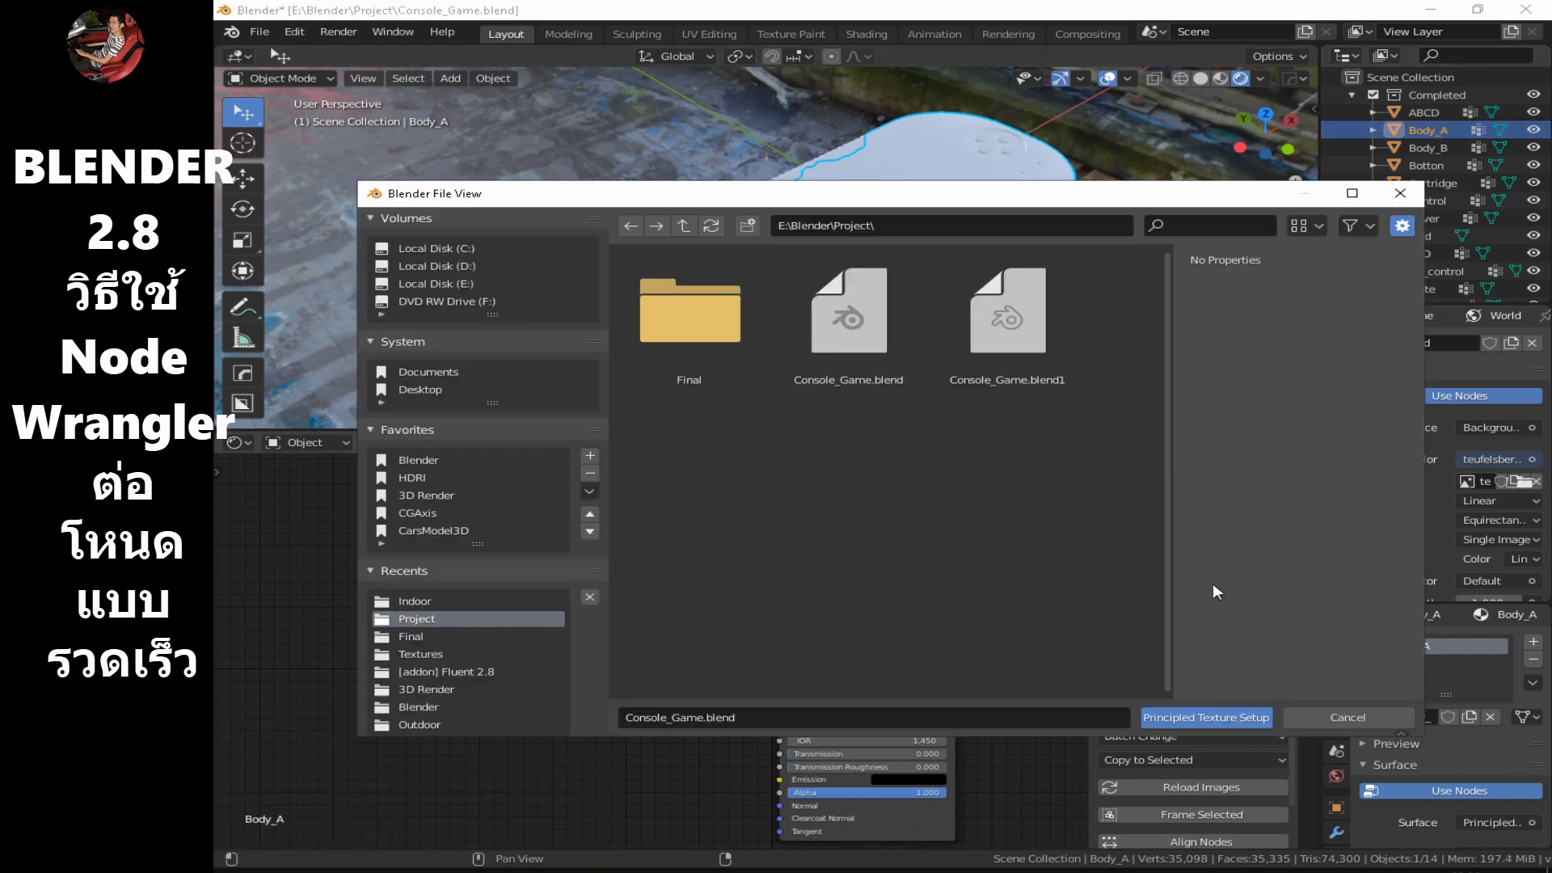
double_click(691, 323)
double_click(700, 344)
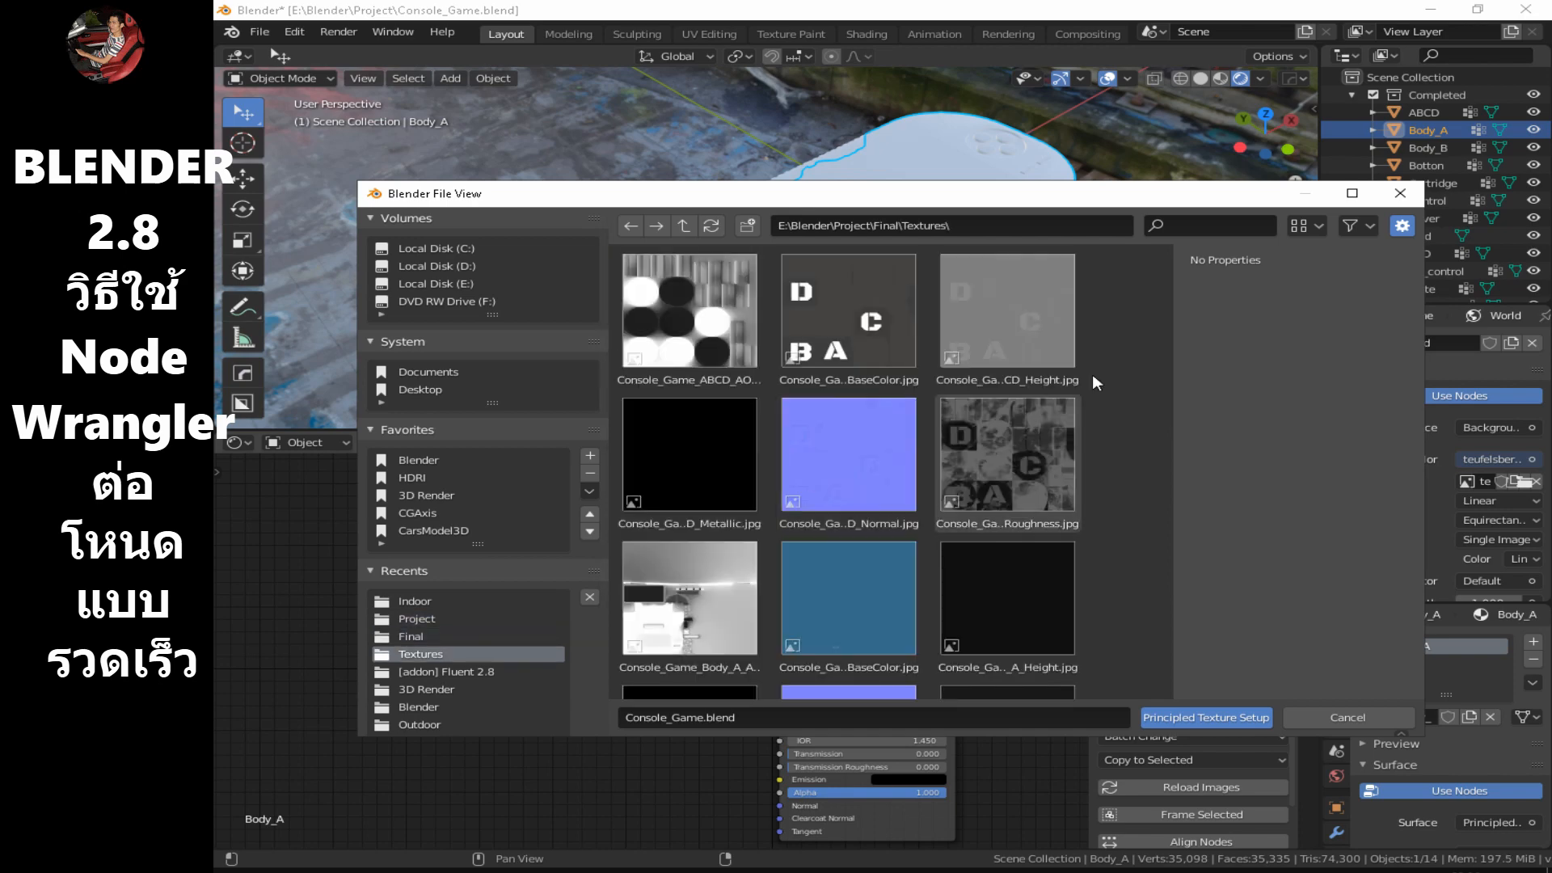
click(1307, 226)
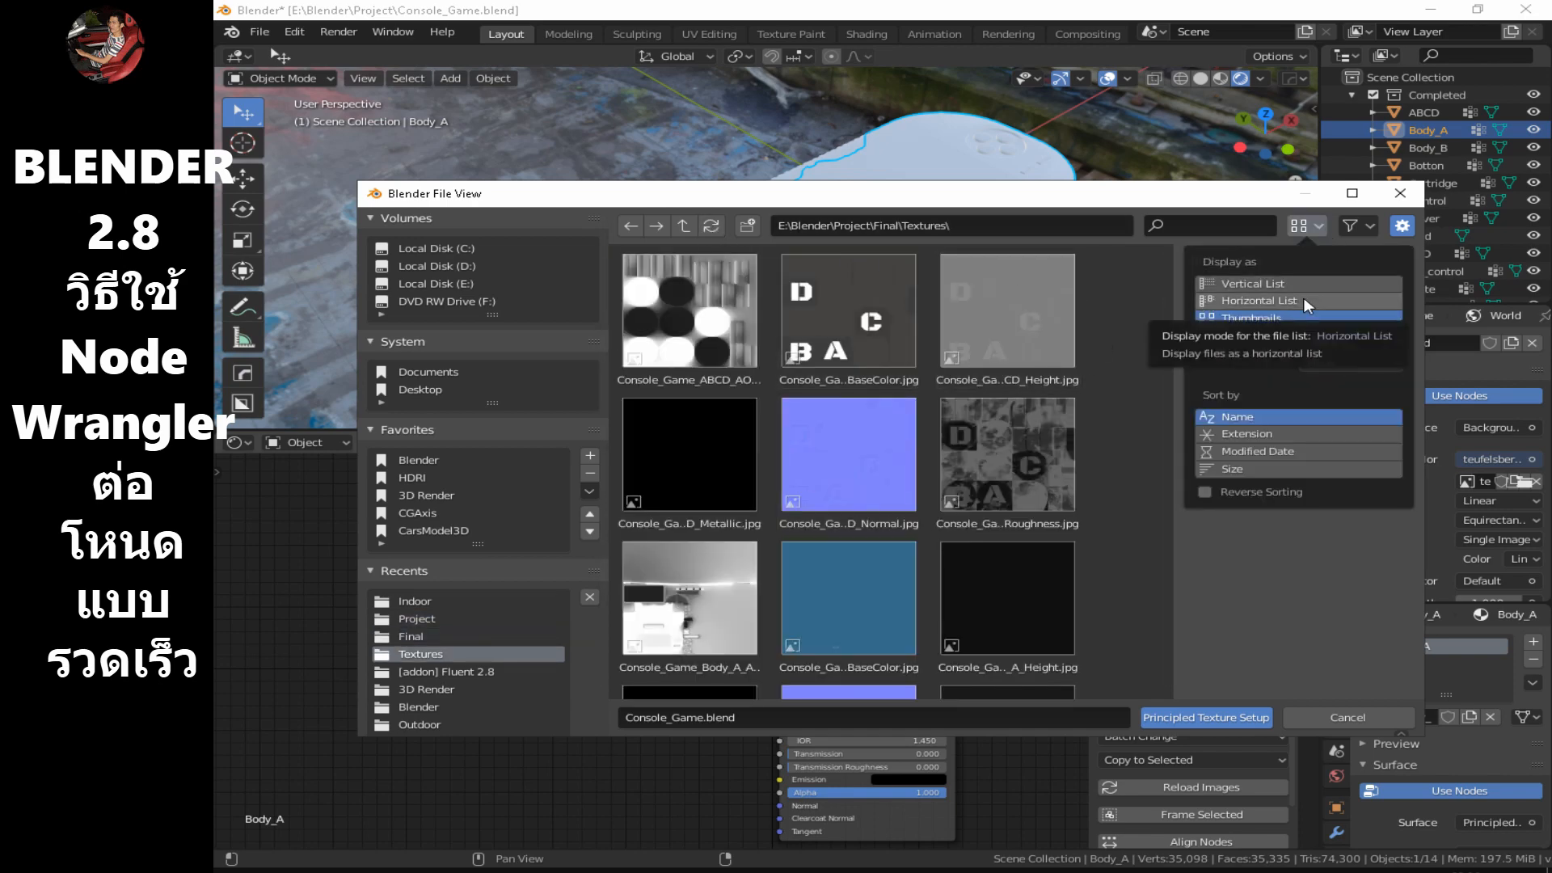
click(1285, 301)
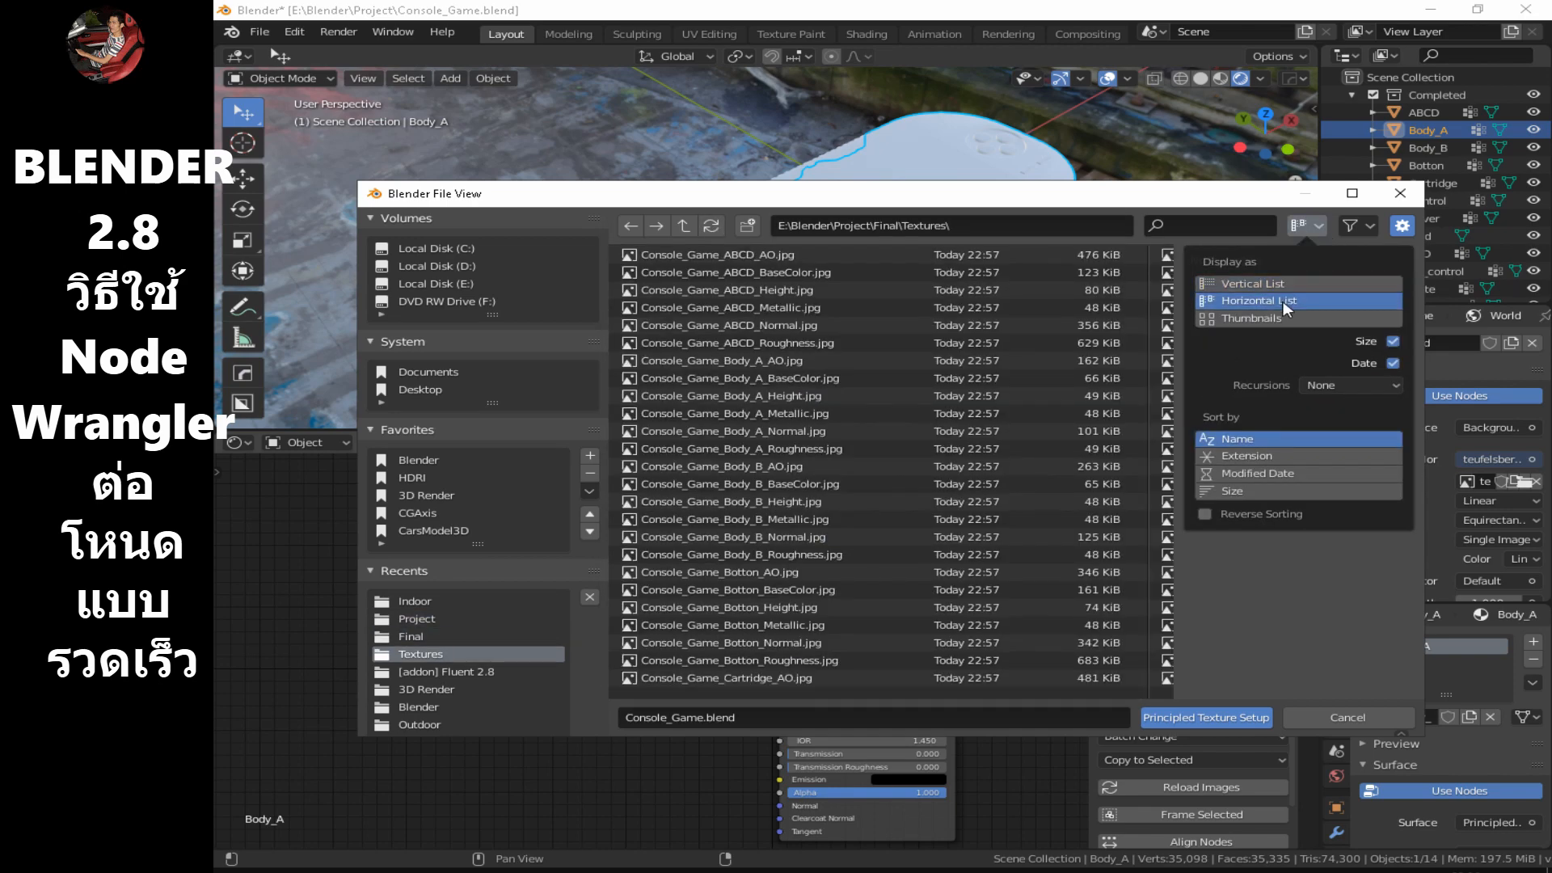
click(1273, 282)
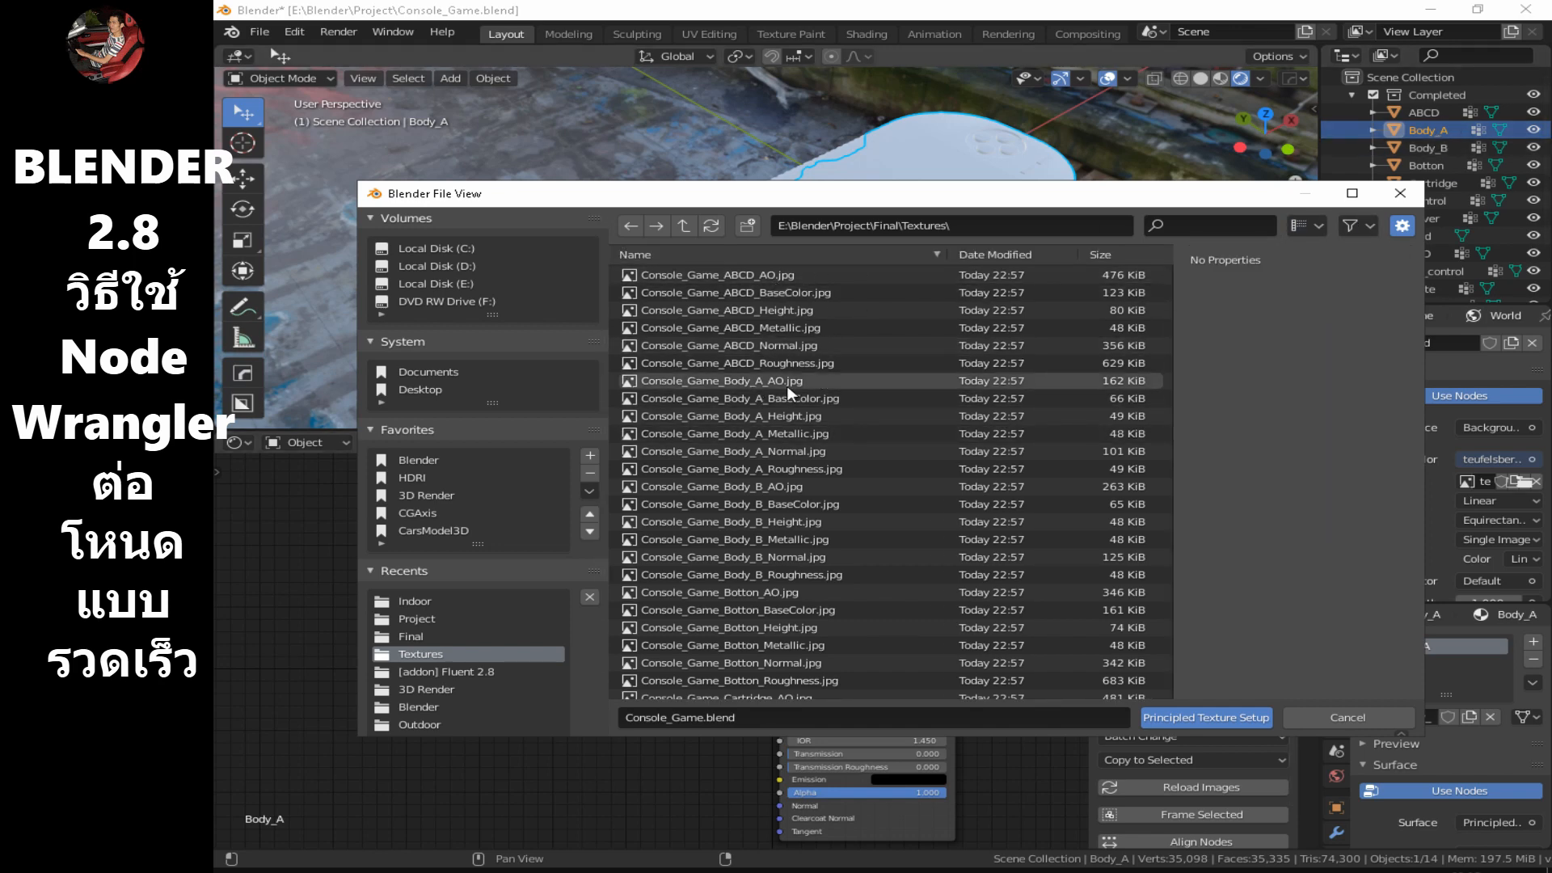
Try to load the six Body_A texture maps, from AO to Roughness, with Principled Texture Setup.
drag(825, 381, 704, 473)
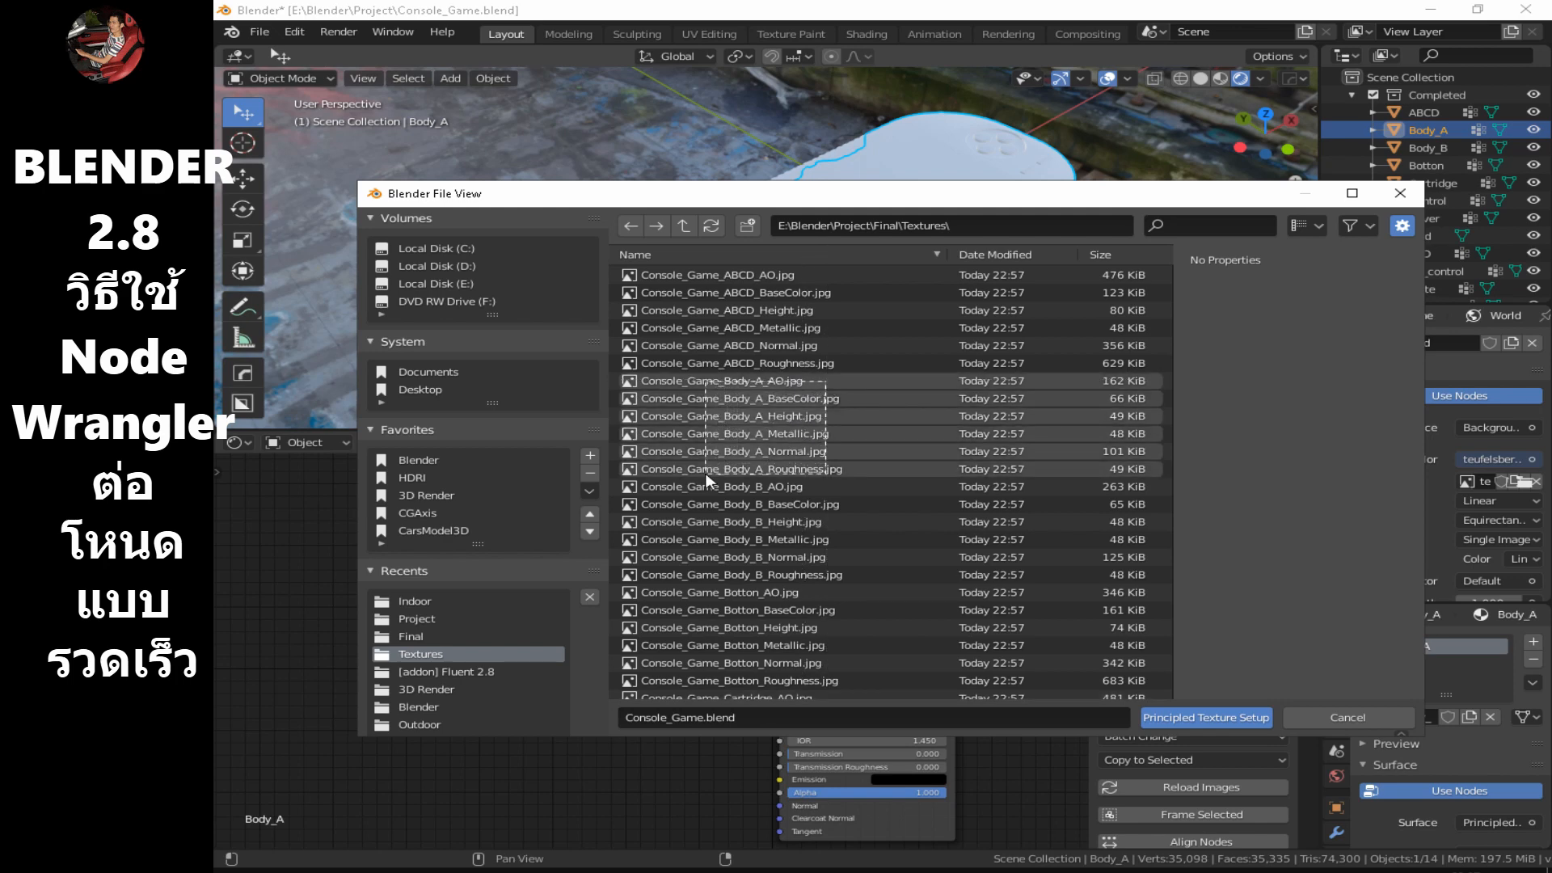
drag(705, 473, 705, 473)
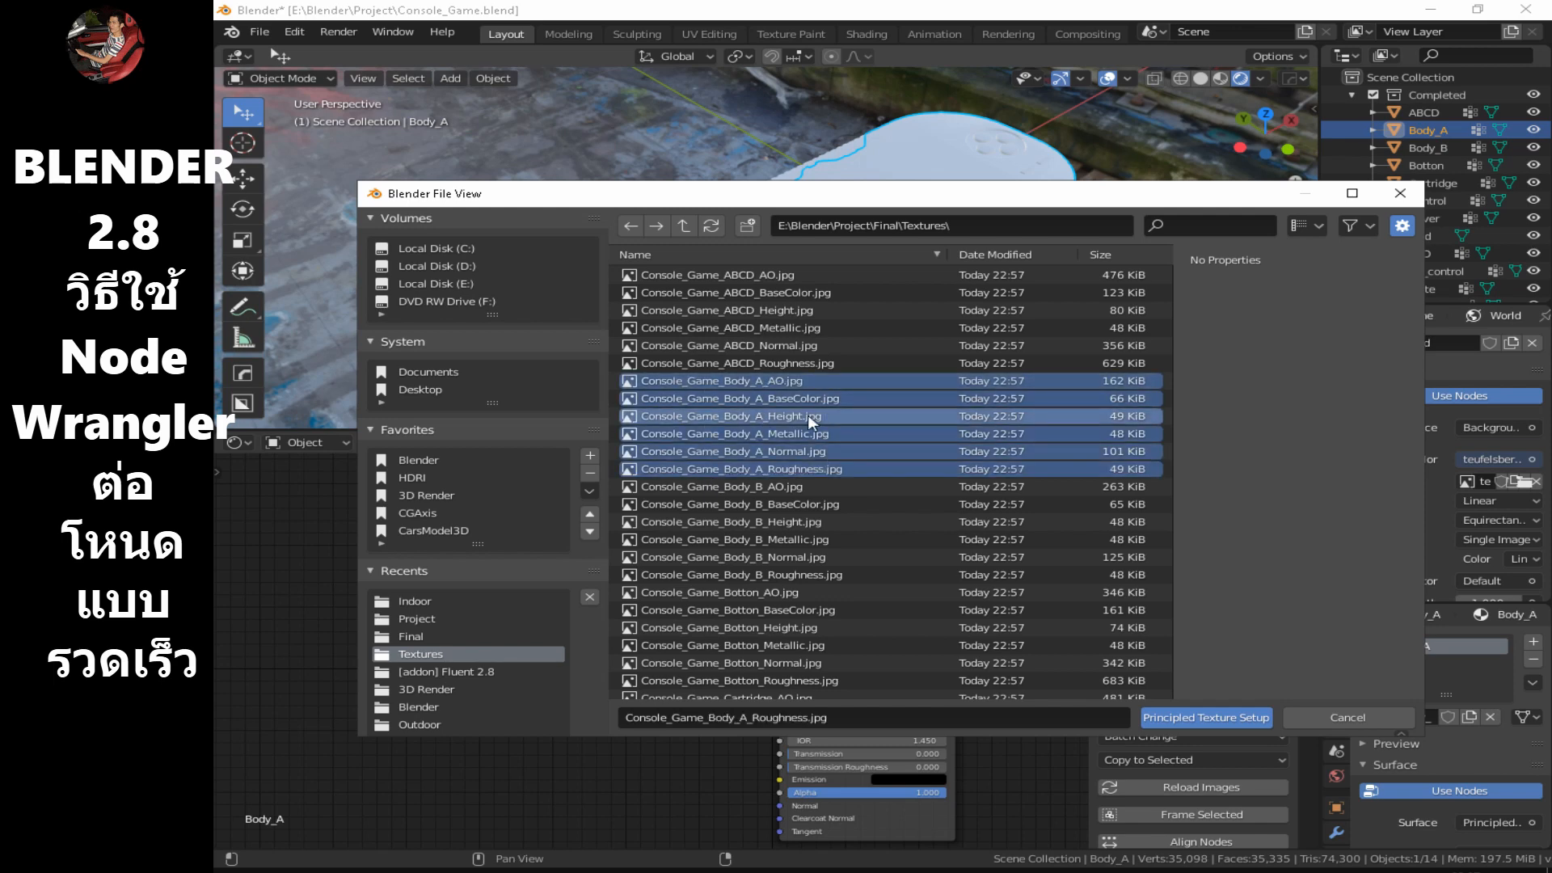
click(1239, 719)
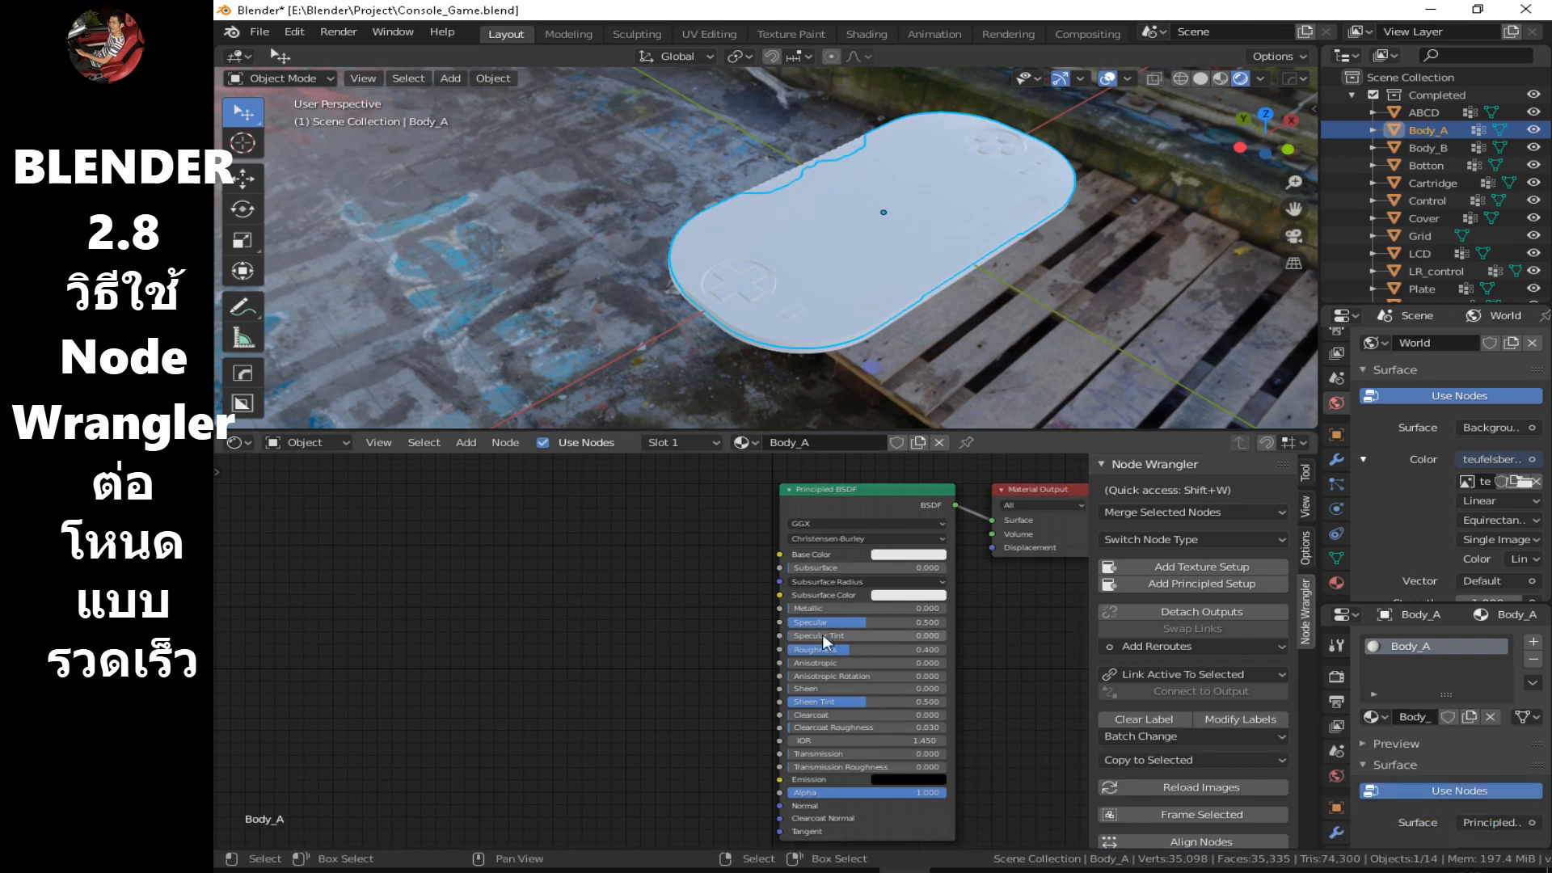
With Body_A's Principled BSDF node selected, load the six Console_Game_Body_A maps, AO to Roughness, from Textures using Principled Texture Setup.
scroll(844, 642, down, 1)
click(793, 529)
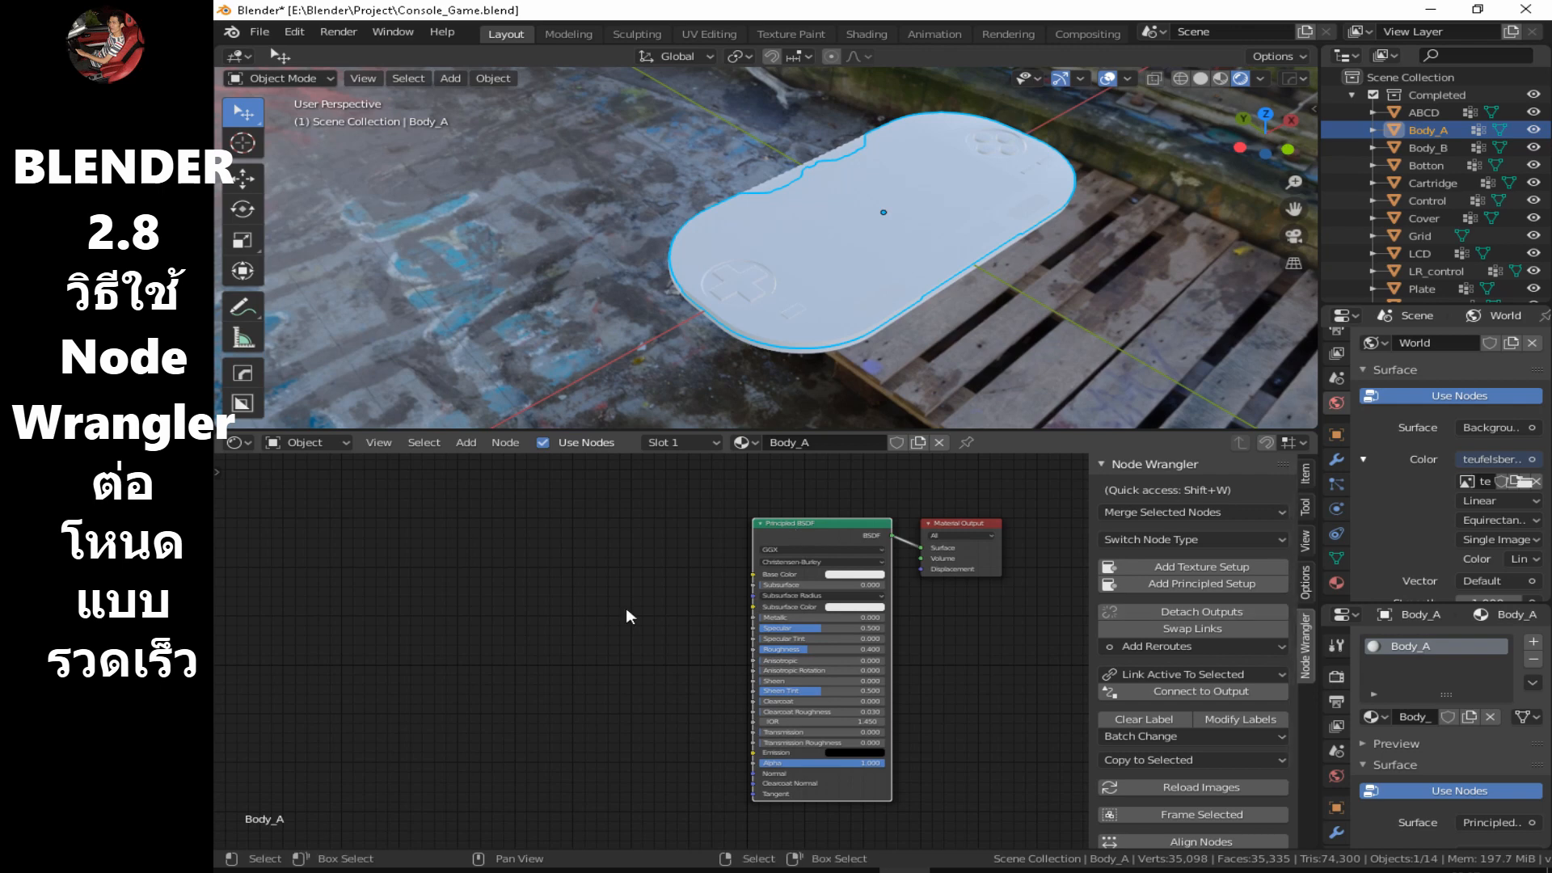
click(1206, 584)
click(675, 273)
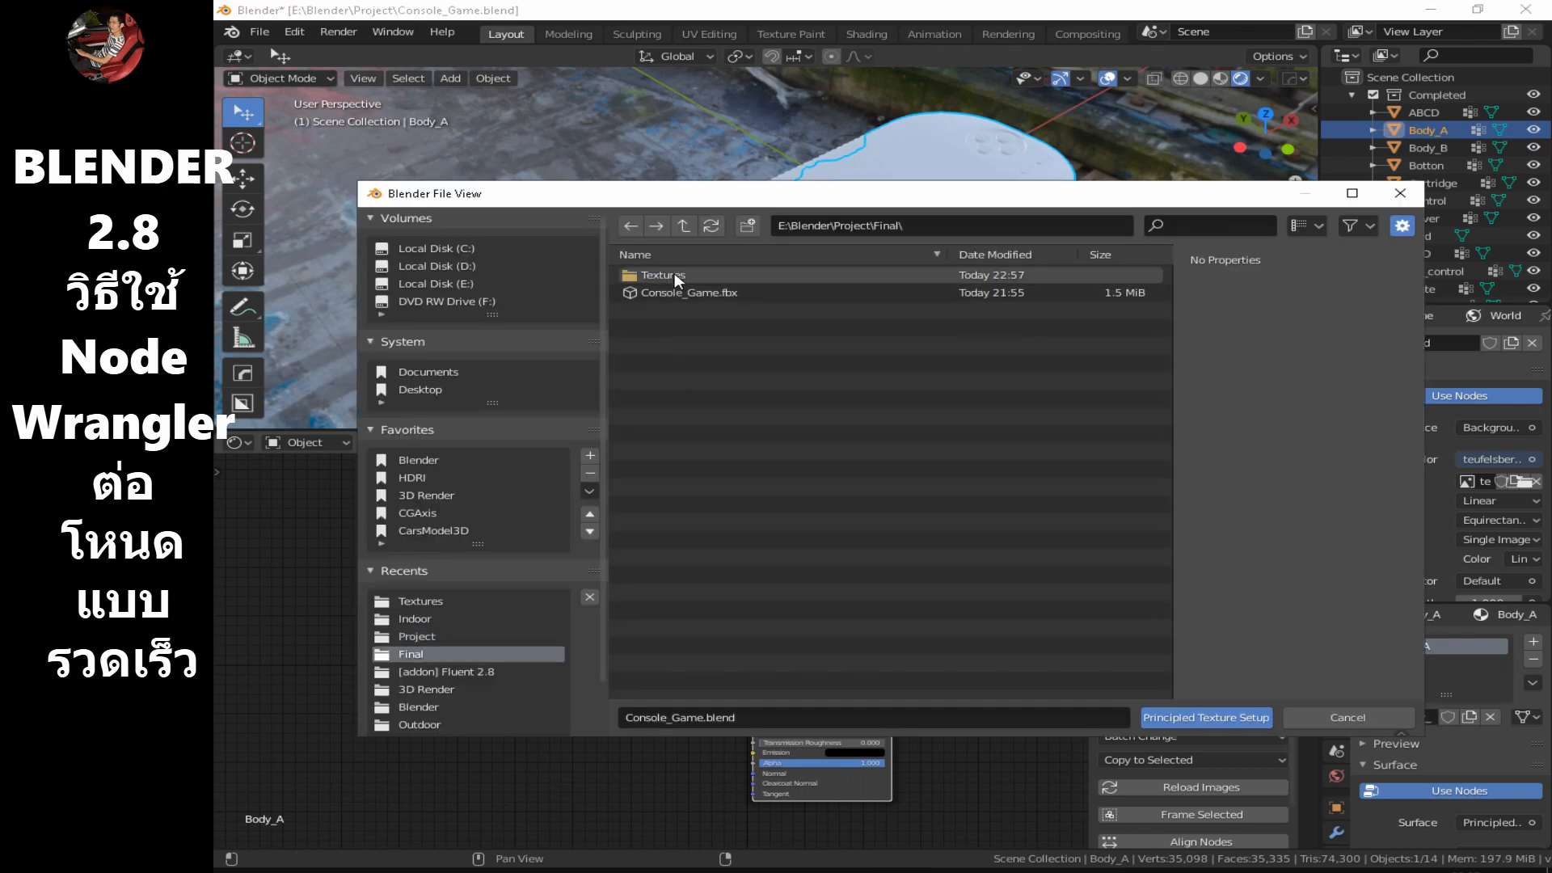
click(674, 273)
click(760, 381)
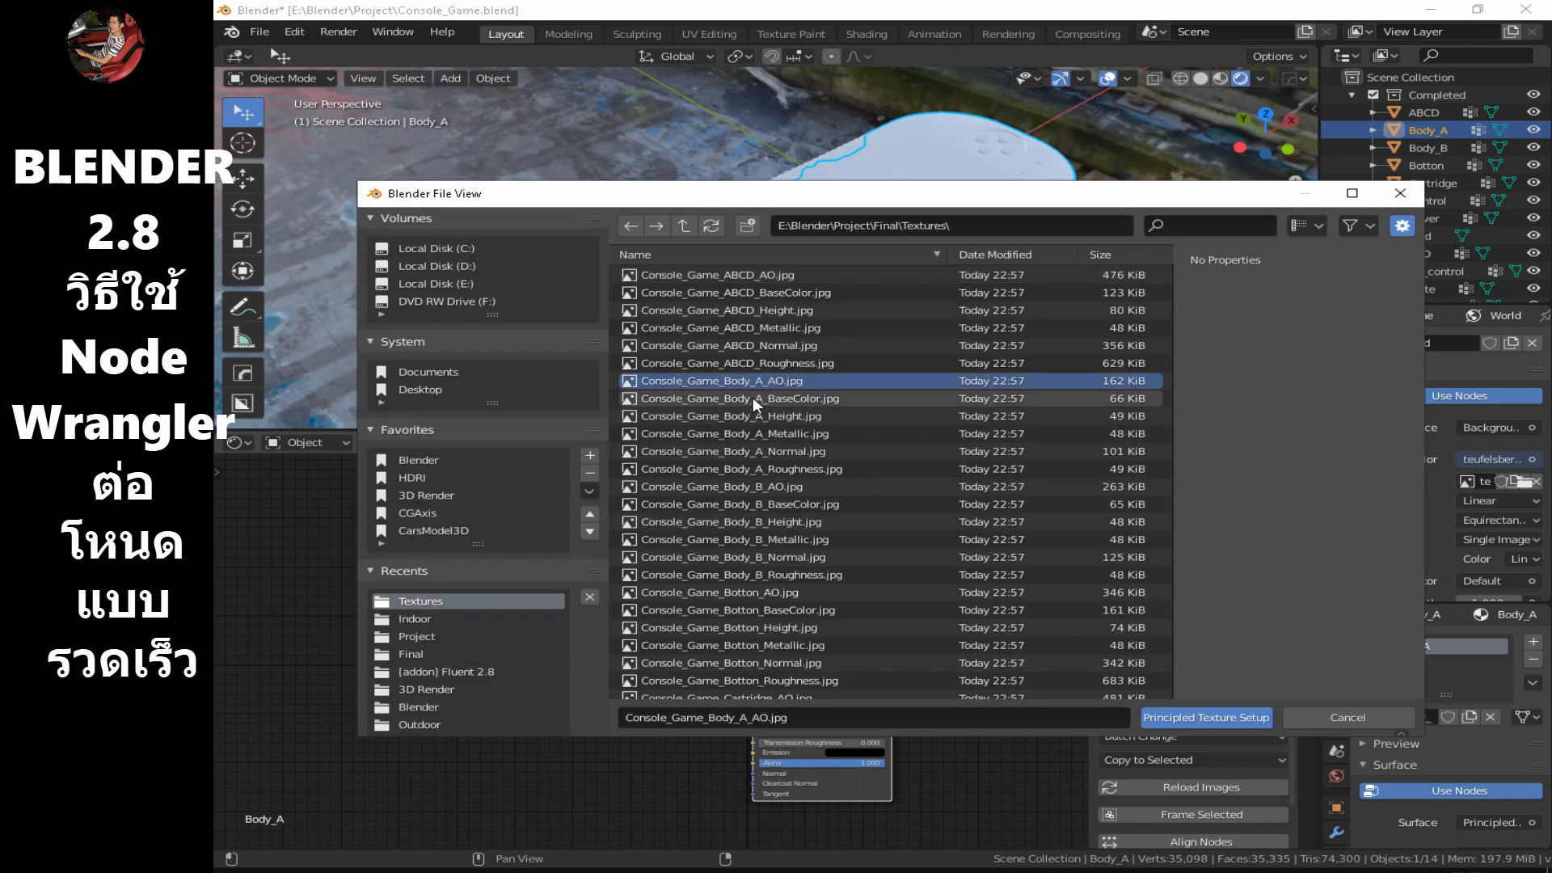
shift+click(736, 469)
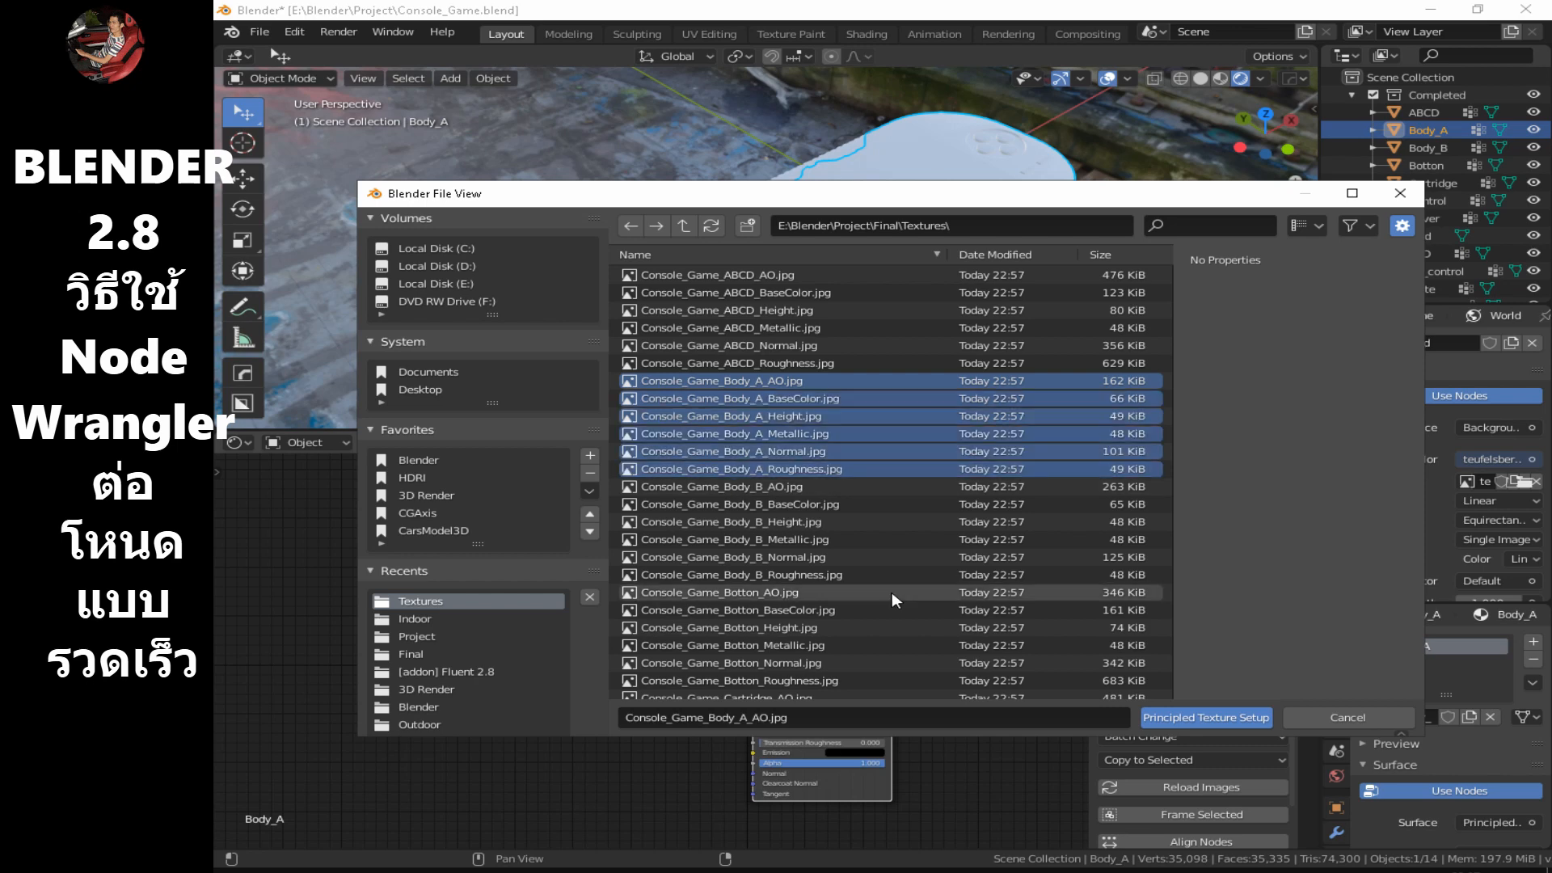
click(1206, 717)
Spread out Body_A's node tree by moving the texture group, Material Output, Displacement and Normal Map nodes apart.
scroll(1051, 695, down, 3)
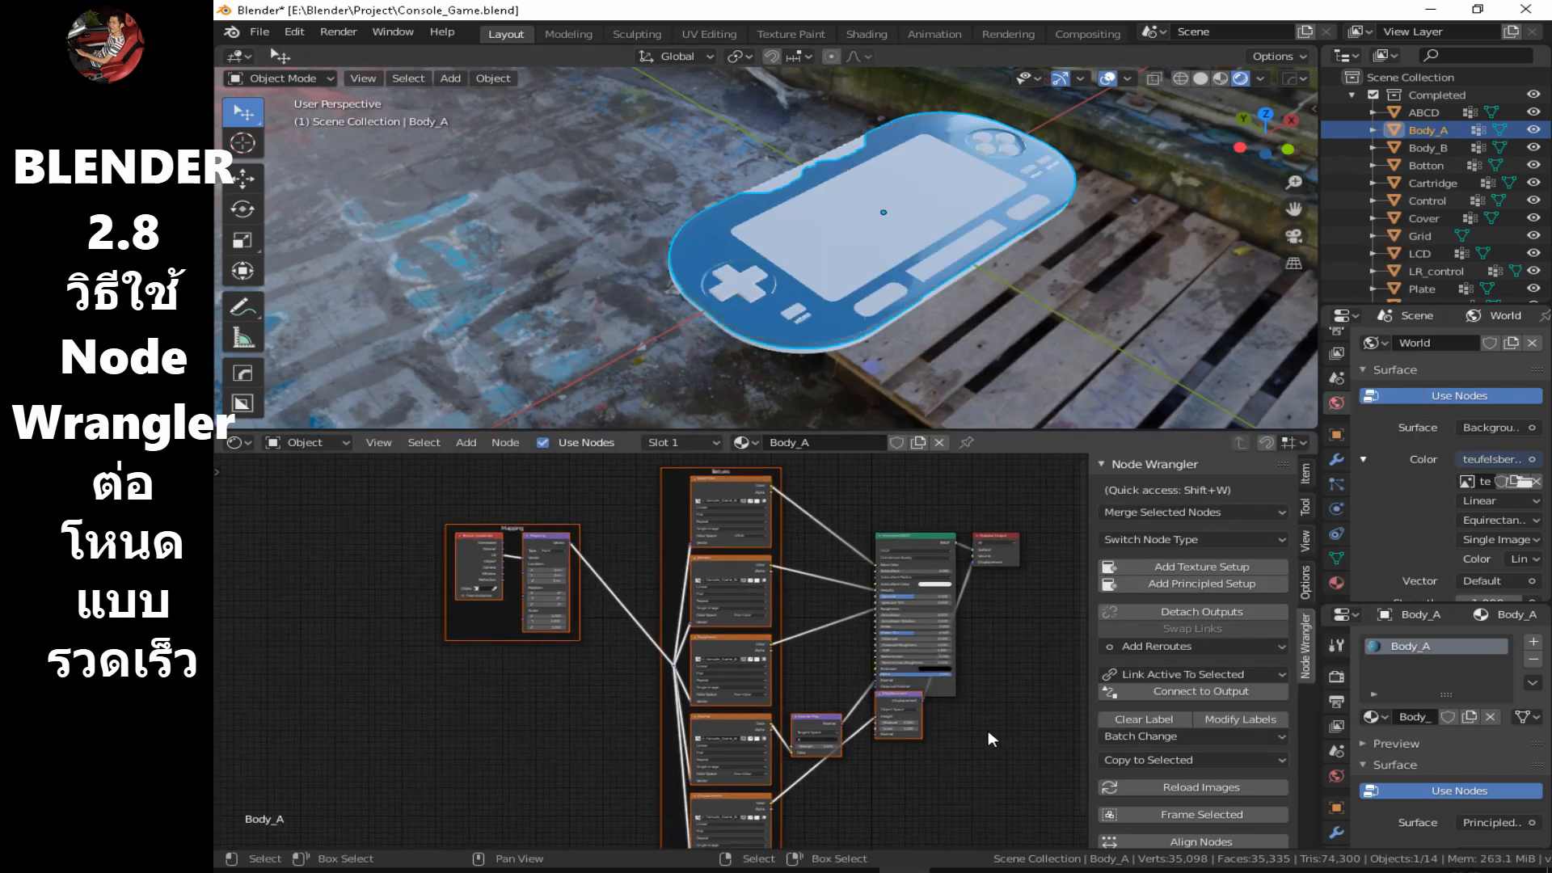
key(g)
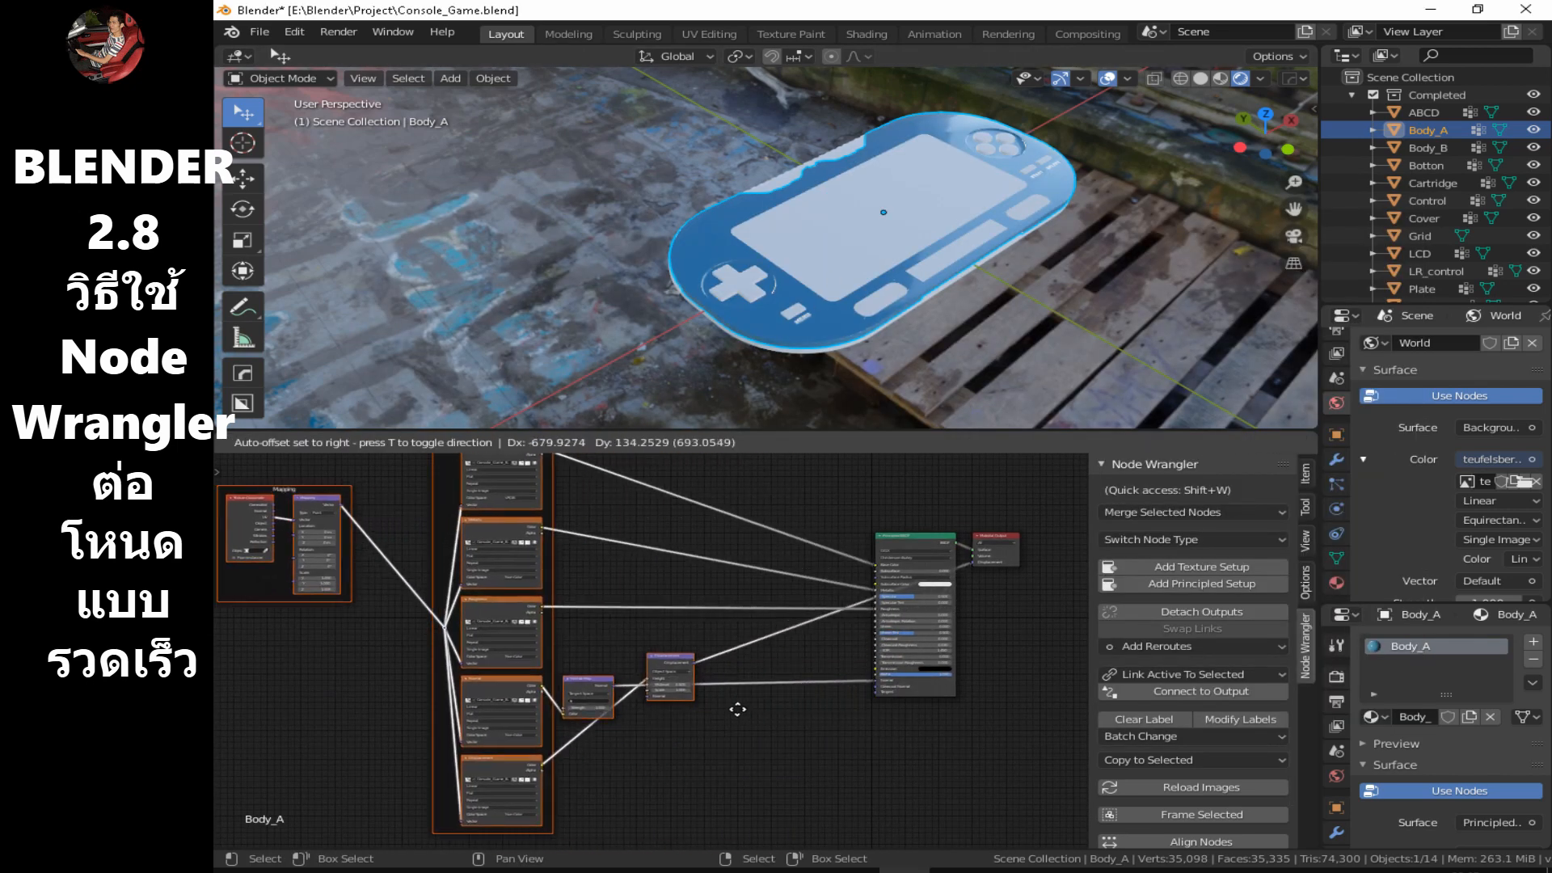
click(898, 722)
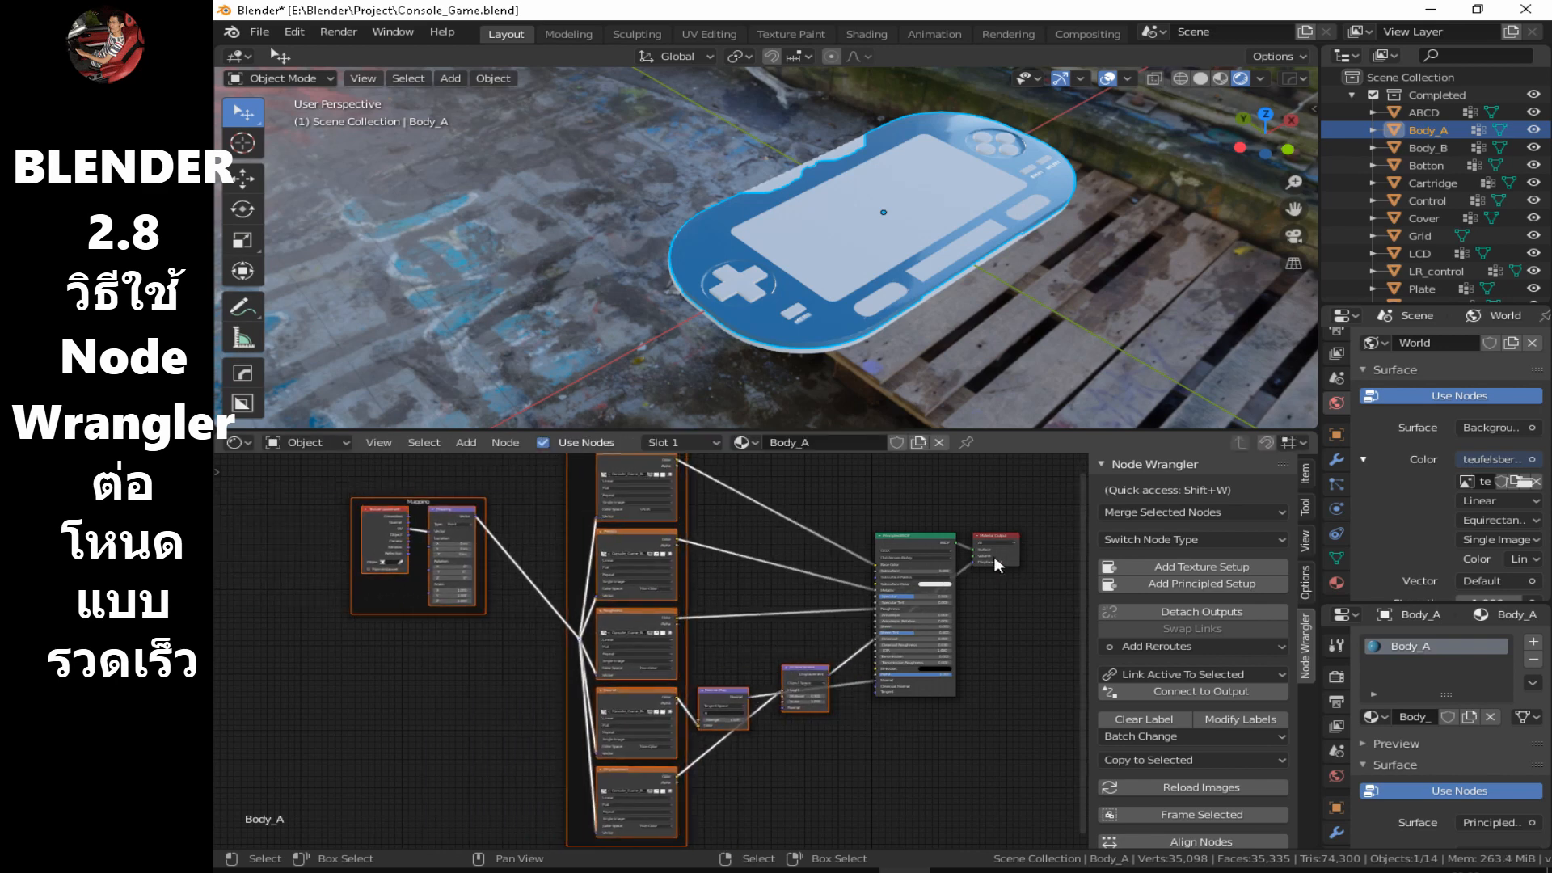
middle_drag(962, 670, 787, 628)
drag(832, 493, 1007, 557)
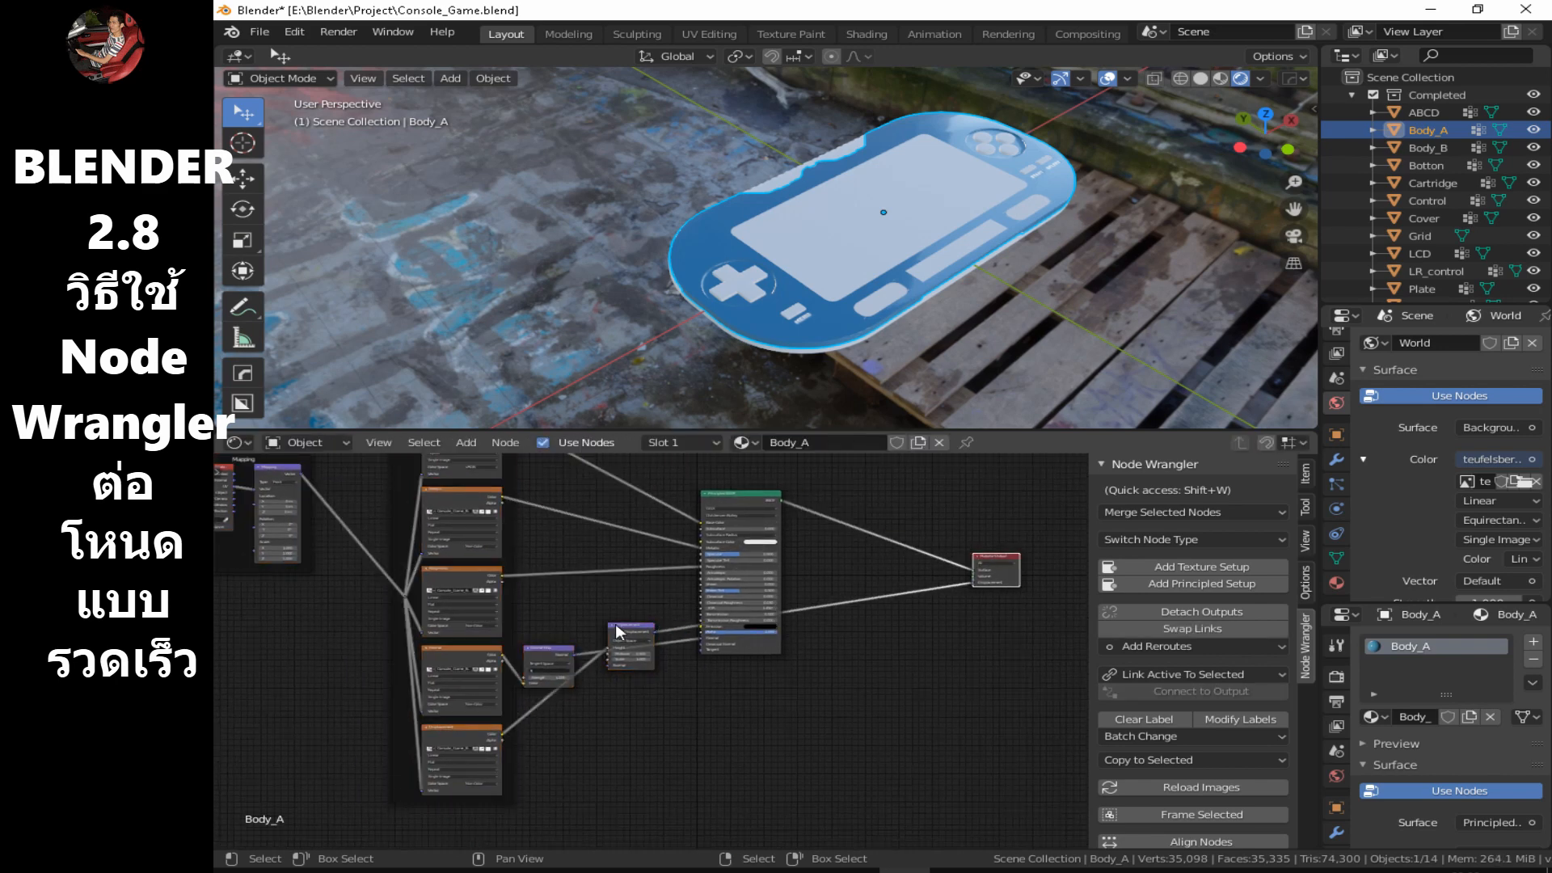
drag(613, 625, 743, 691)
click(742, 692)
drag(542, 649, 609, 633)
Examine Body_A's arranged node tree and the textured front of the console.
scroll(652, 635, down, 4)
middle_drag(634, 653, 758, 676)
scroll(740, 222, up, 4)
middle_drag(740, 223, 865, 241)
middle_drag(1087, 212, 857, 289)
scroll(932, 237, down, 4)
scroll(941, 240, up, 8)
scroll(920, 320, down, 5)
Select the Body_B object and load its six Console_Game_Body_B maps, AO to Roughness, with Principled Texture Setup.
click(967, 238)
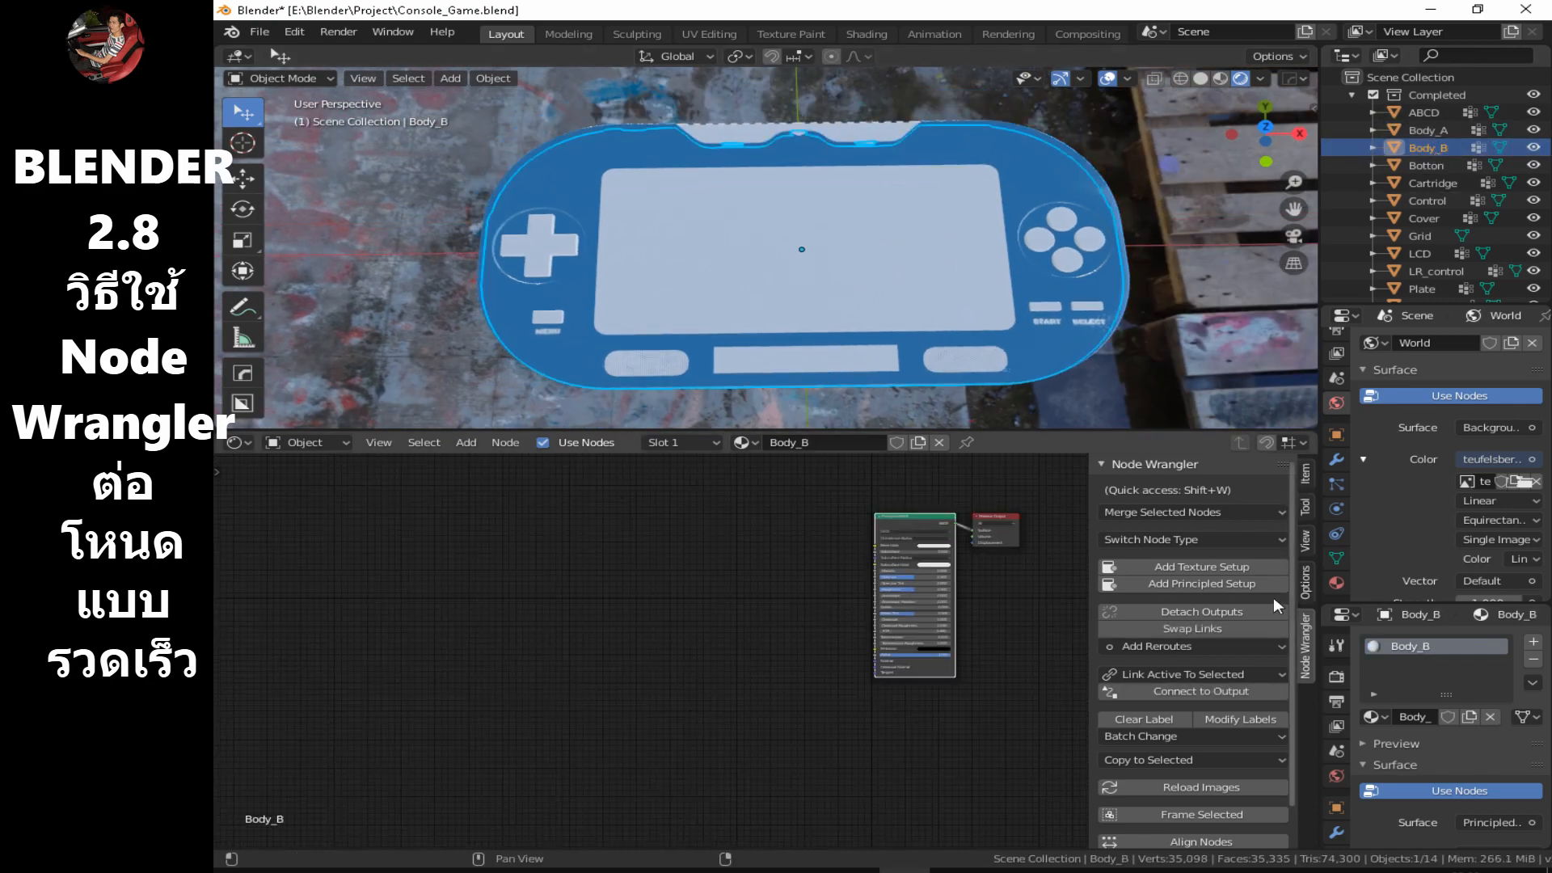
click(1202, 583)
click(760, 486)
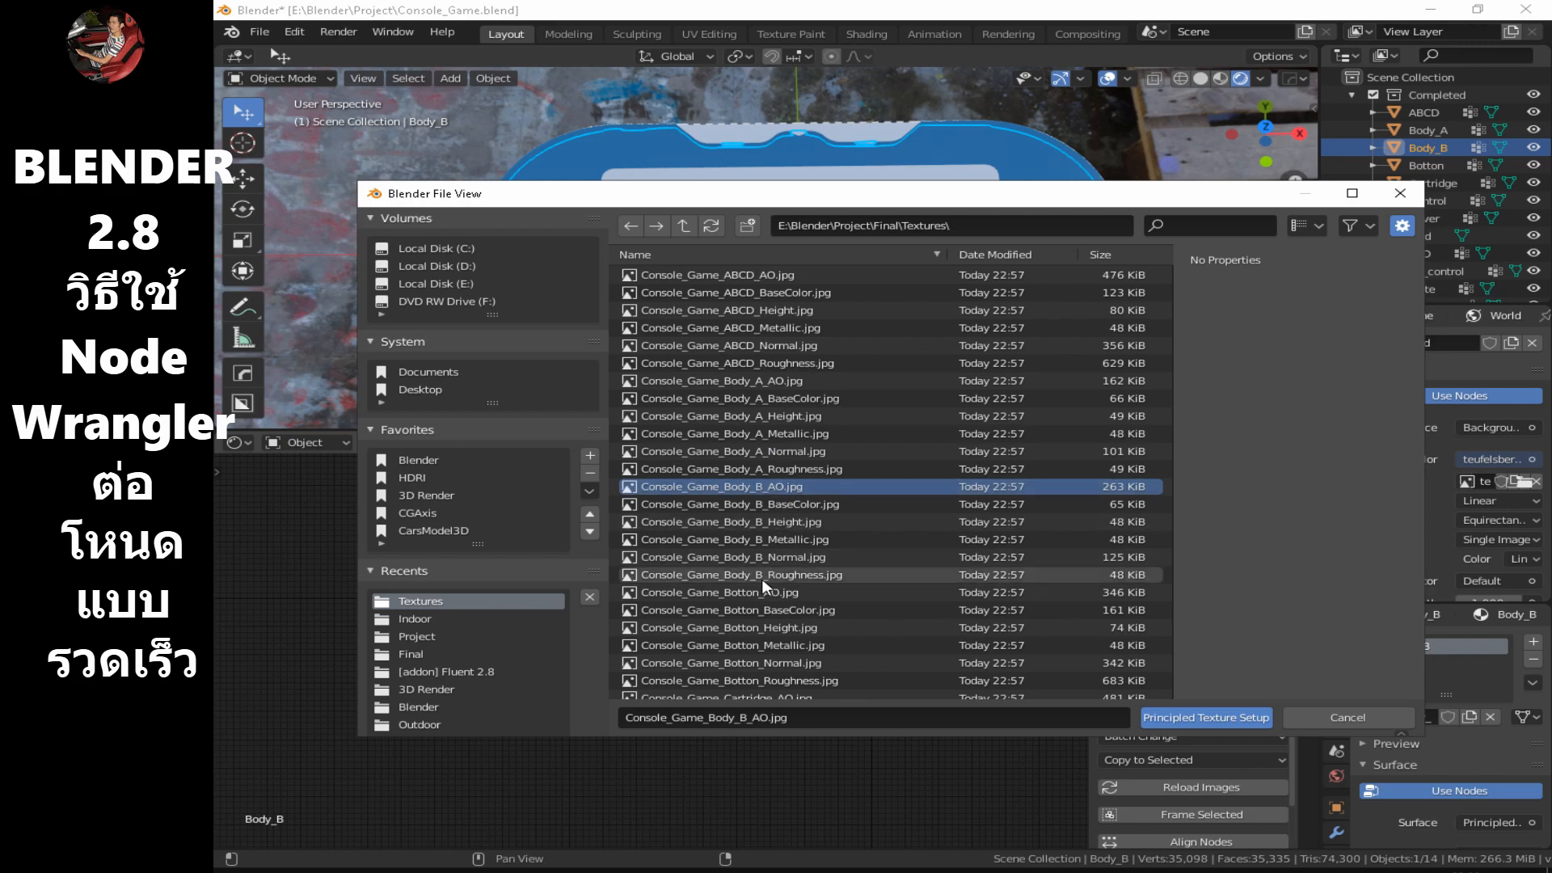
shift+click(754, 570)
key(Return)
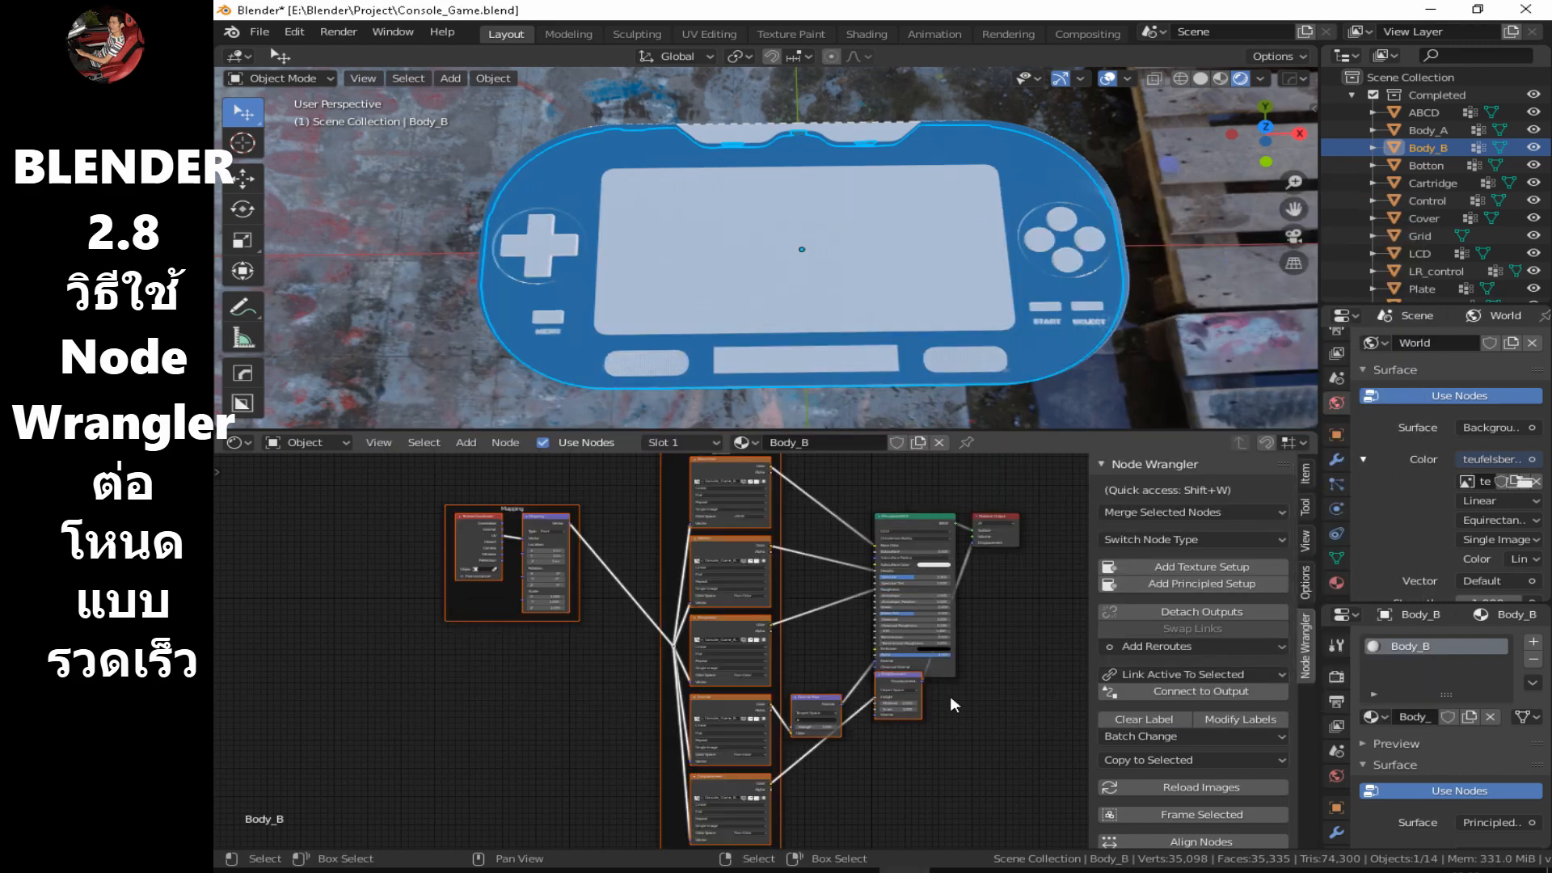
Select the Botton object and its Principled BSDF node, and load the six Console_Game_Botton maps with Principled Texture Setup.
middle_drag(764, 283, 1200, 186)
click(1425, 165)
middle_drag(1050, 210, 937, 356)
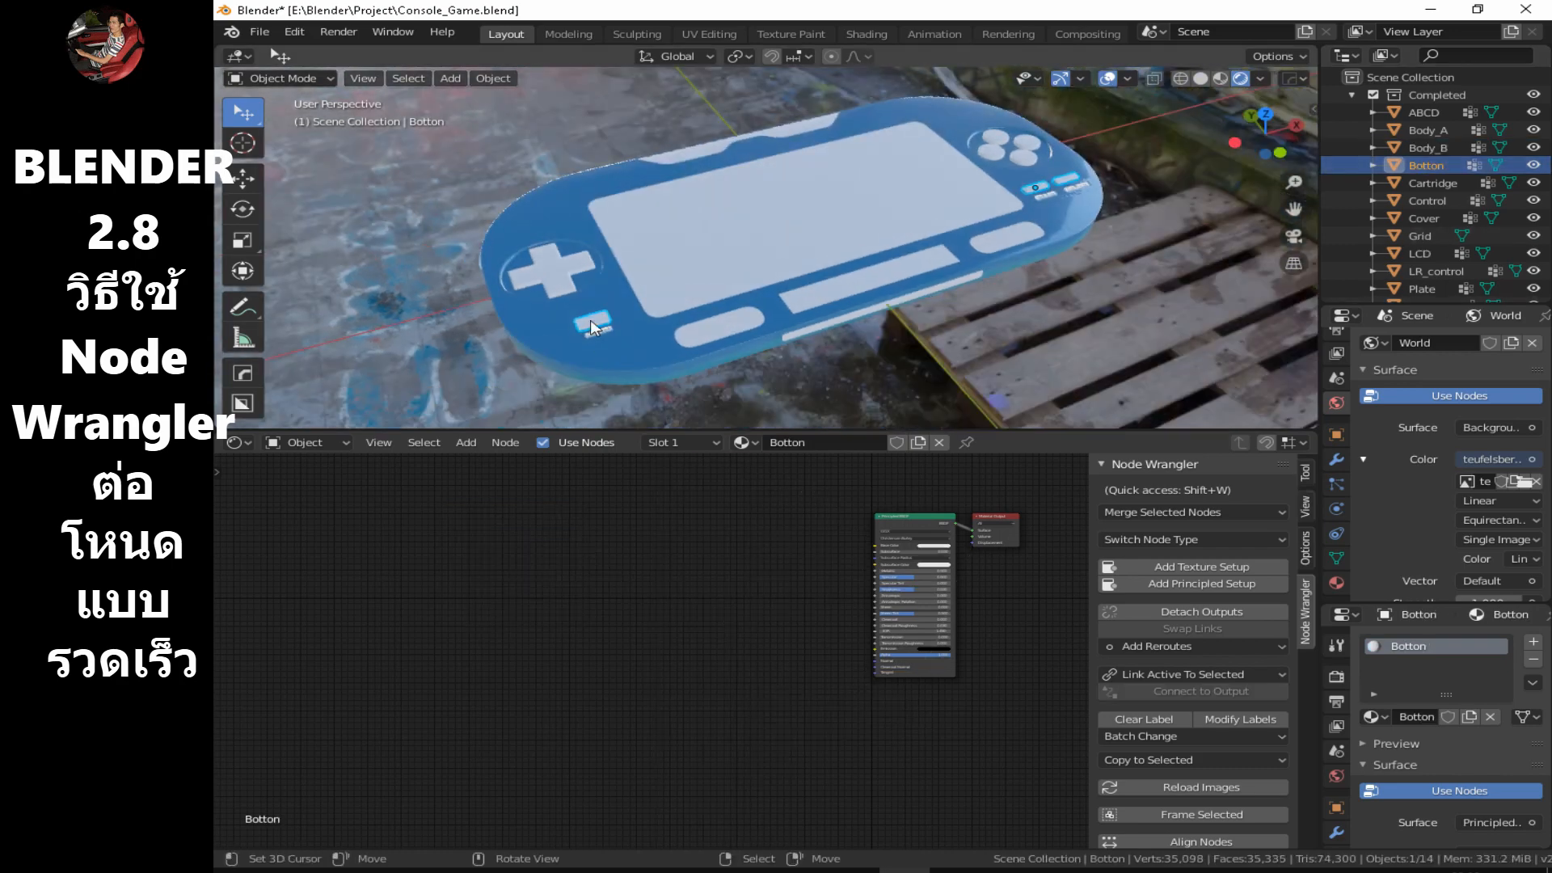
click(922, 534)
click(1216, 583)
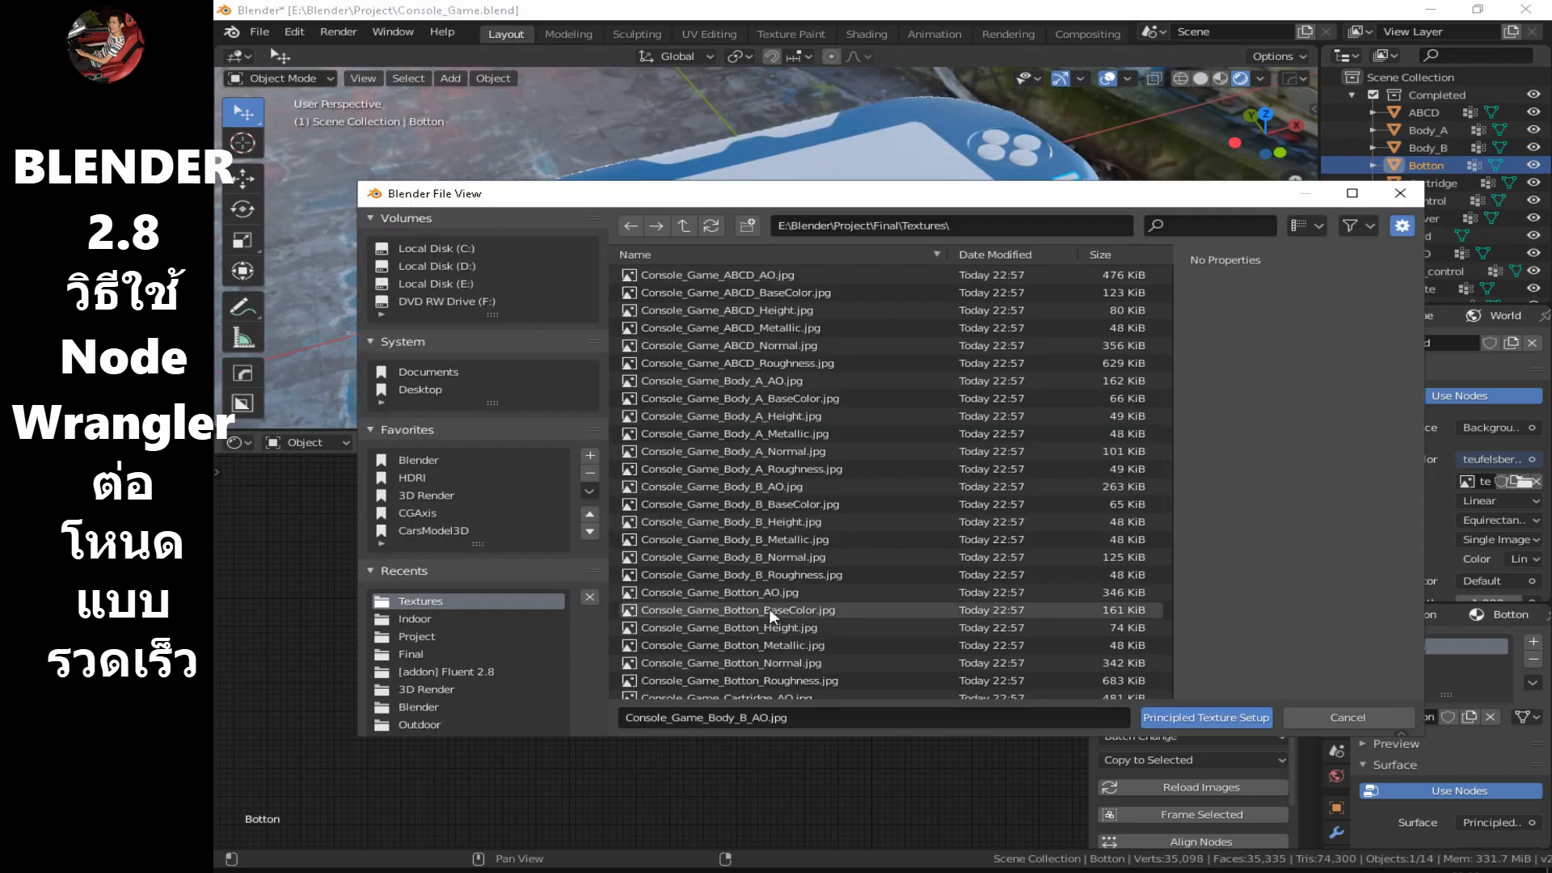
click(783, 593)
scroll(782, 599, down, 1)
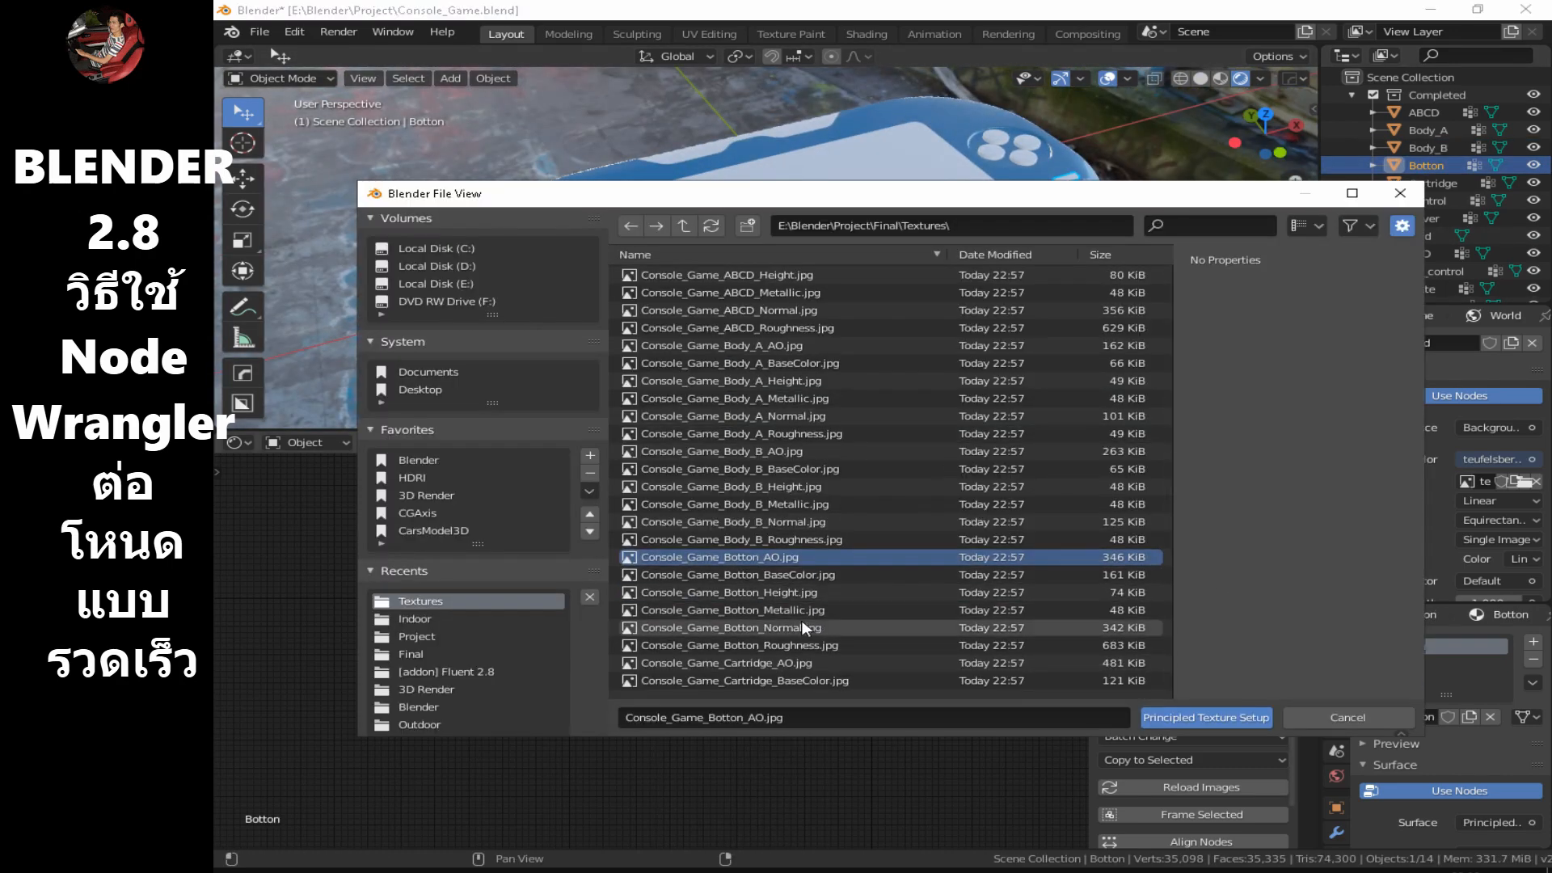
shift+click(768, 647)
click(1207, 717)
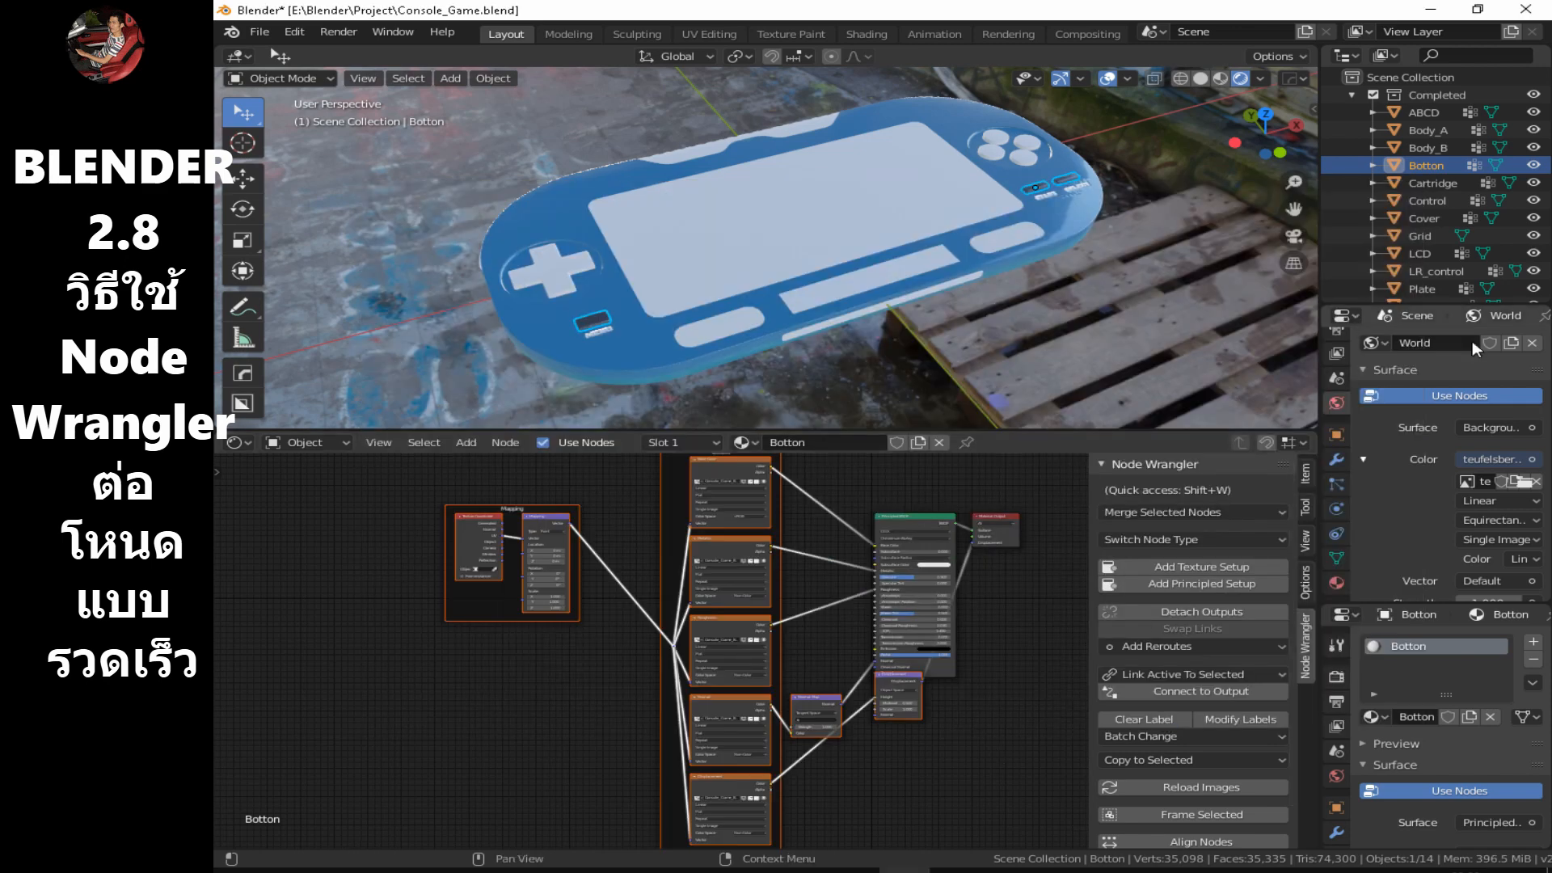
Load the six Console_Game_Cartridge maps onto the Cartridge object's Principled BSDF node and inspect the textured cartridge up close.
click(1428, 183)
click(913, 512)
click(1216, 582)
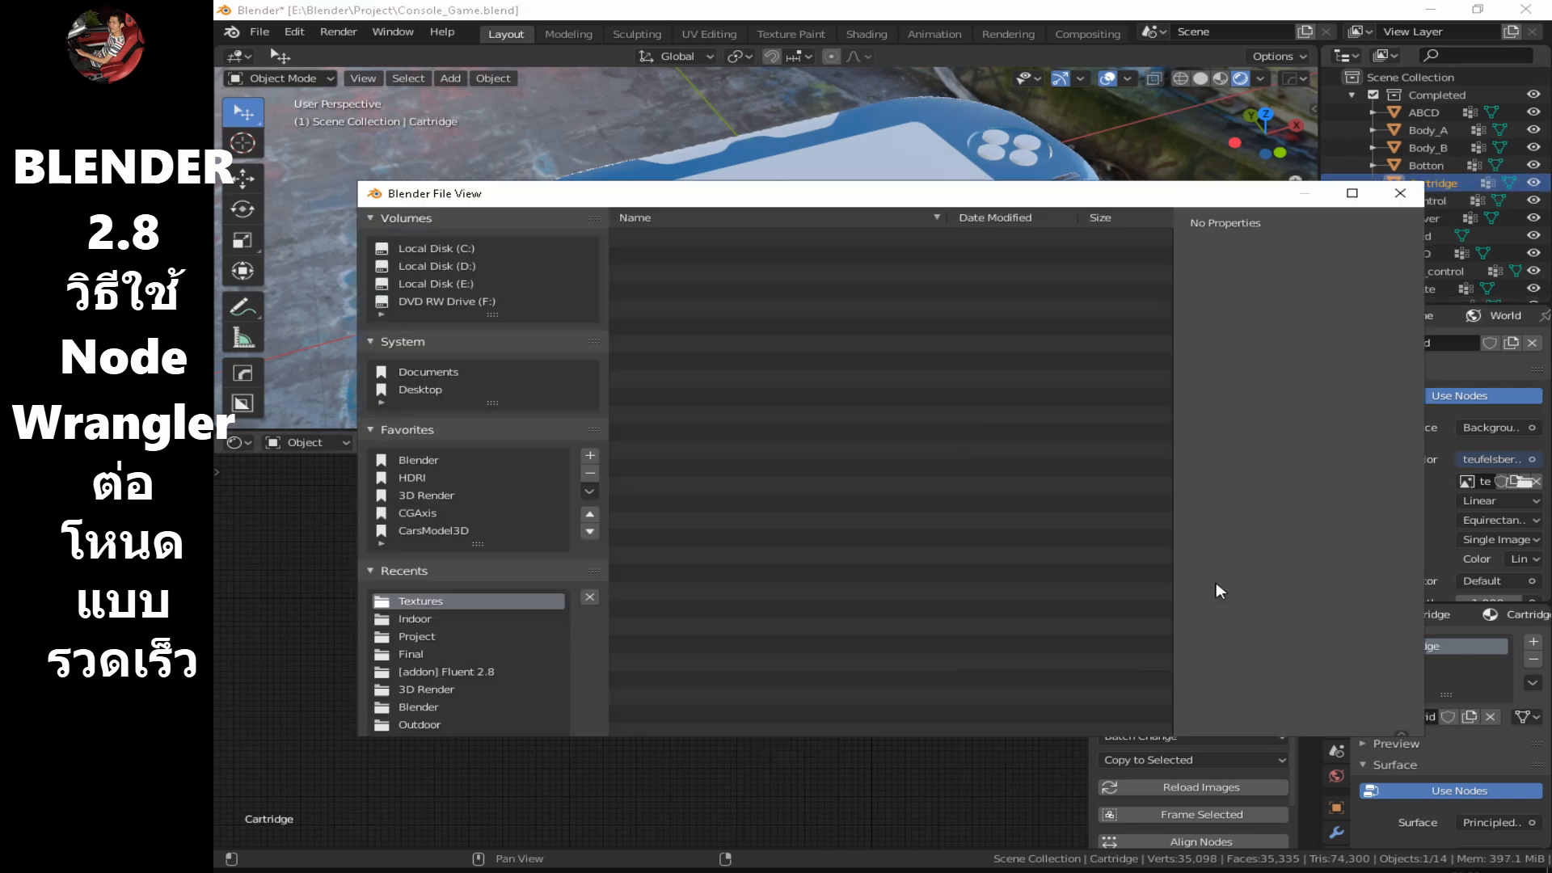
scroll(797, 608, down, 3)
click(886, 610)
scroll(797, 598, down, 2)
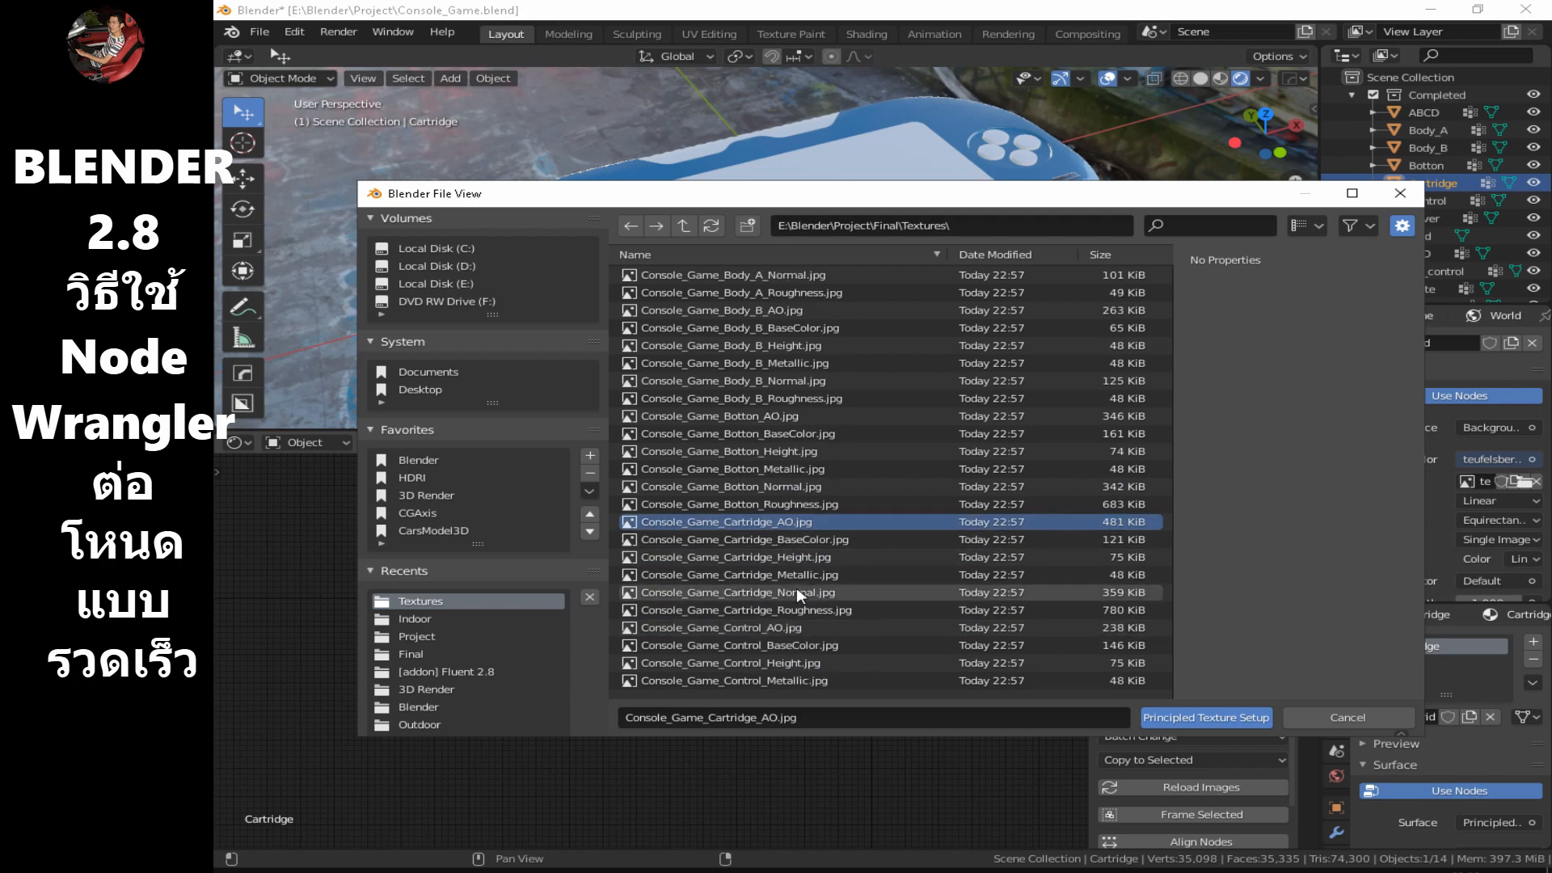
shift+click(758, 618)
click(1206, 717)
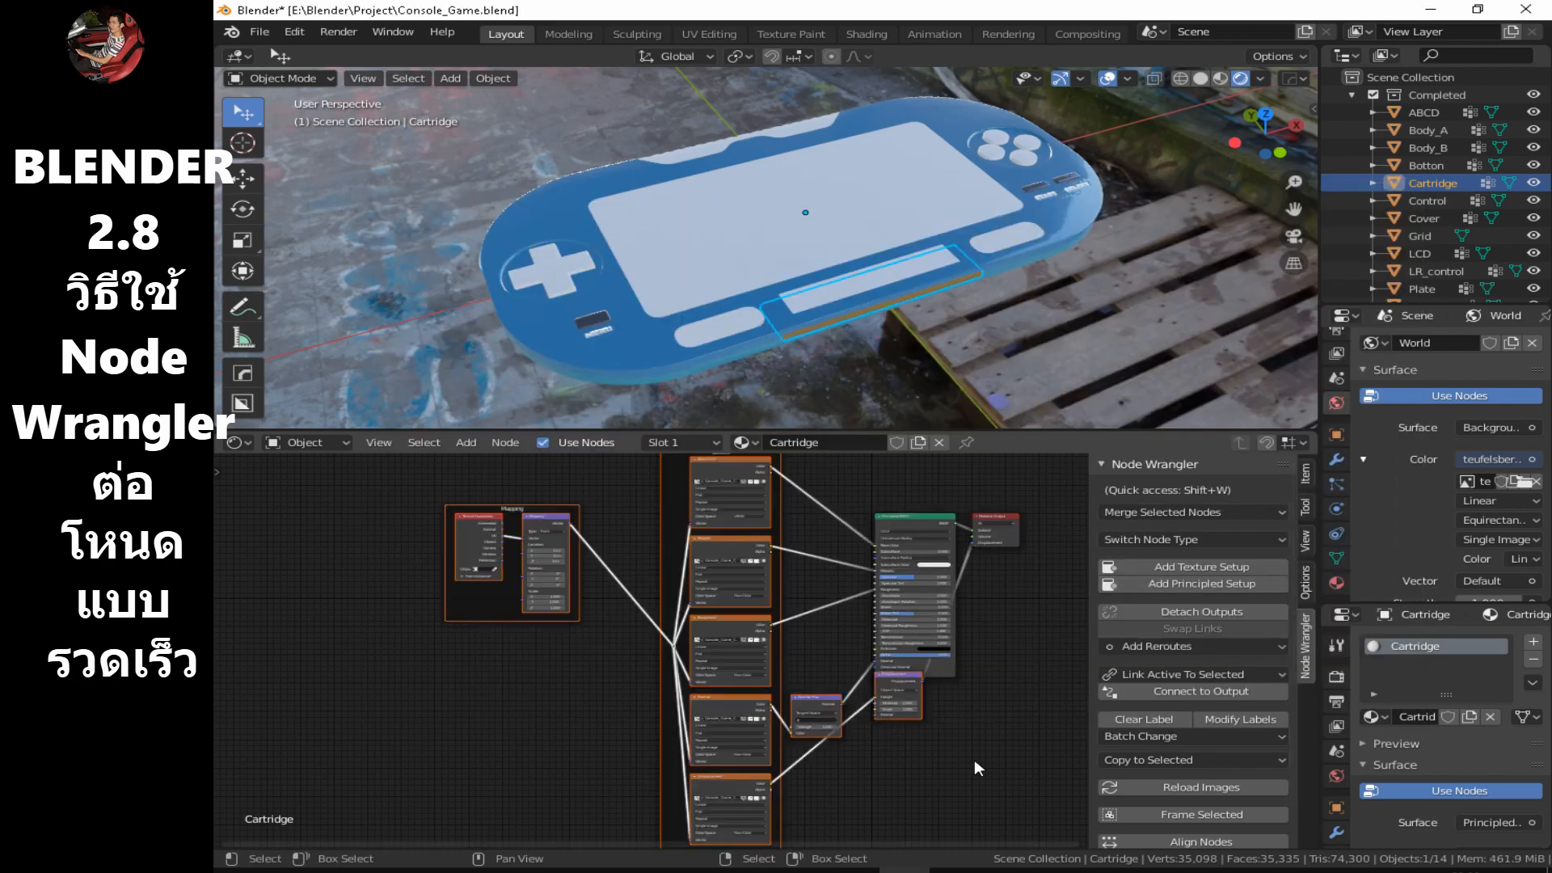
middle_drag(1238, 255, 1237, 200)
scroll(846, 265, up, 6)
middle_drag(913, 295, 811, 255)
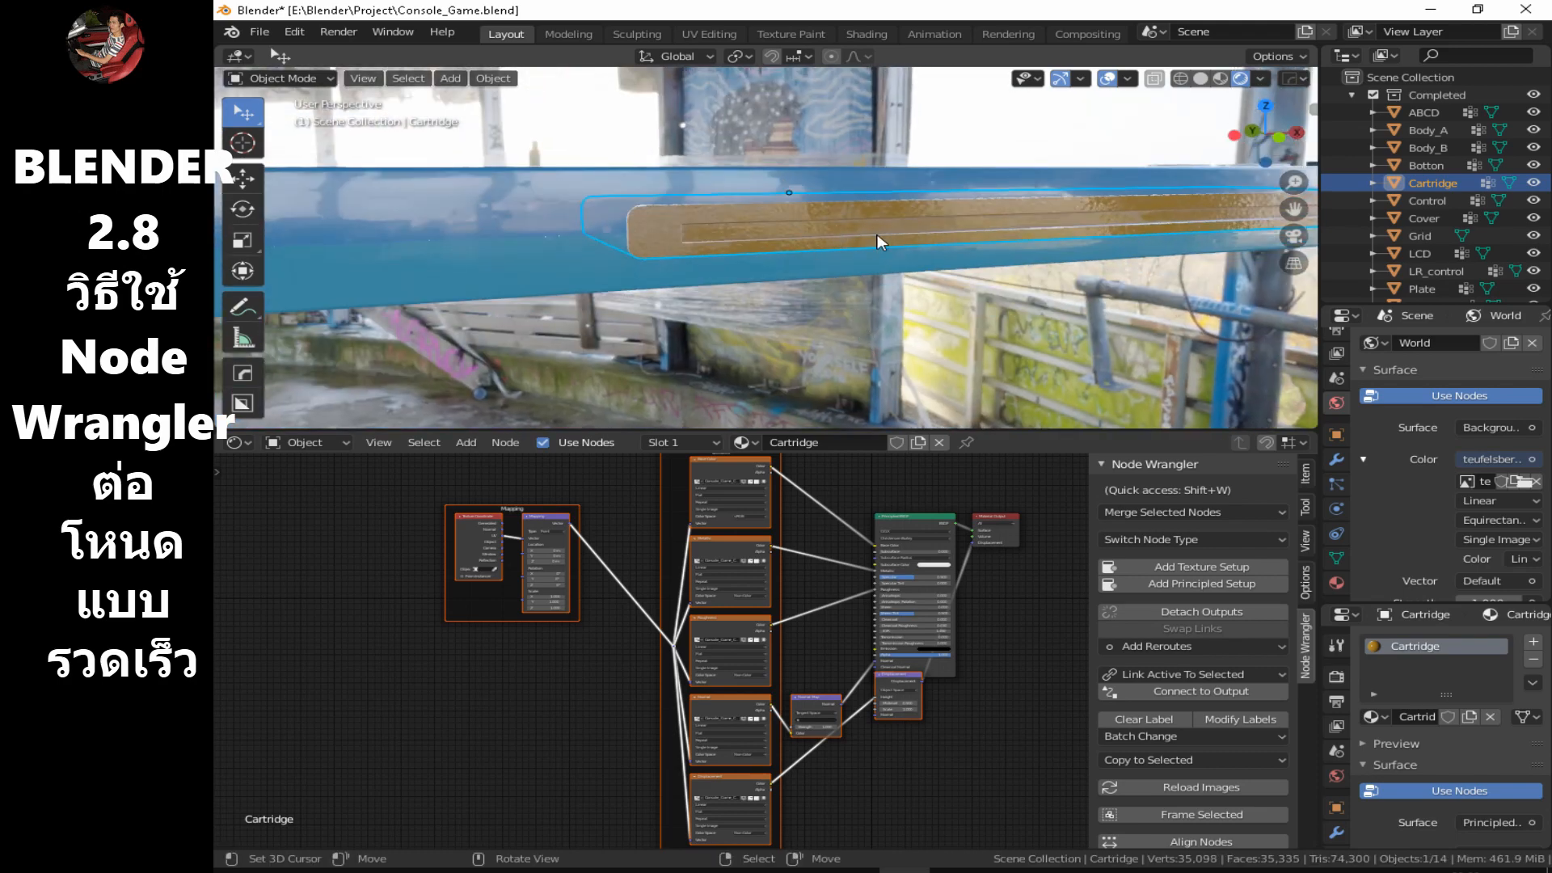
Select the Control object and its Principled BSDF node, and load the six Console_Game_Control maps with Principled Texture Setup.
click(1427, 200)
key(KP_Decimal)
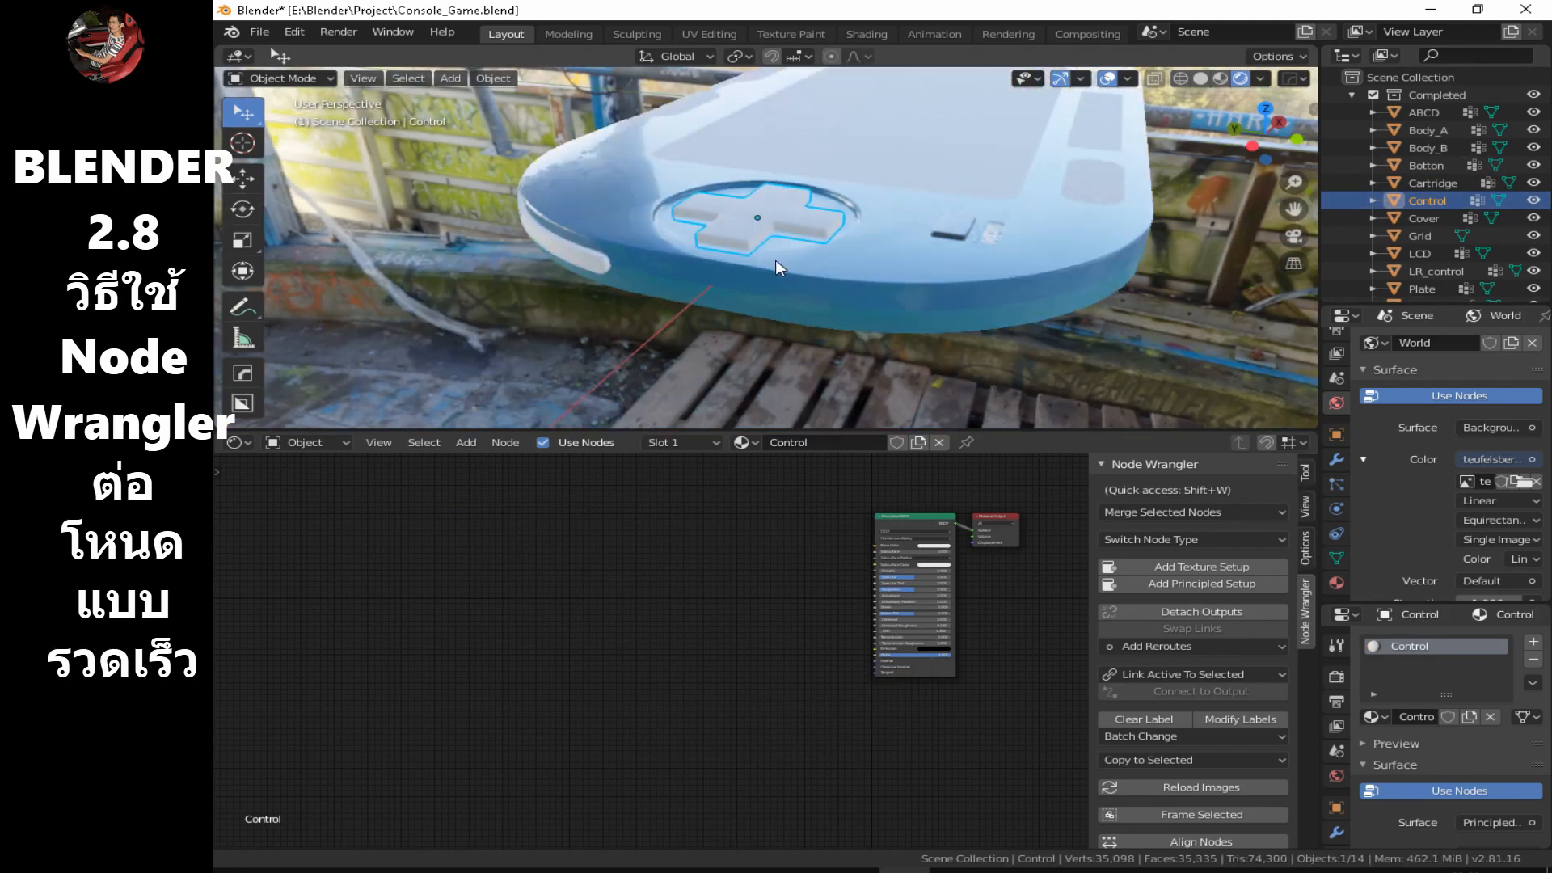
scroll(778, 251, up, 5)
middle_drag(832, 198, 946, 339)
click(921, 523)
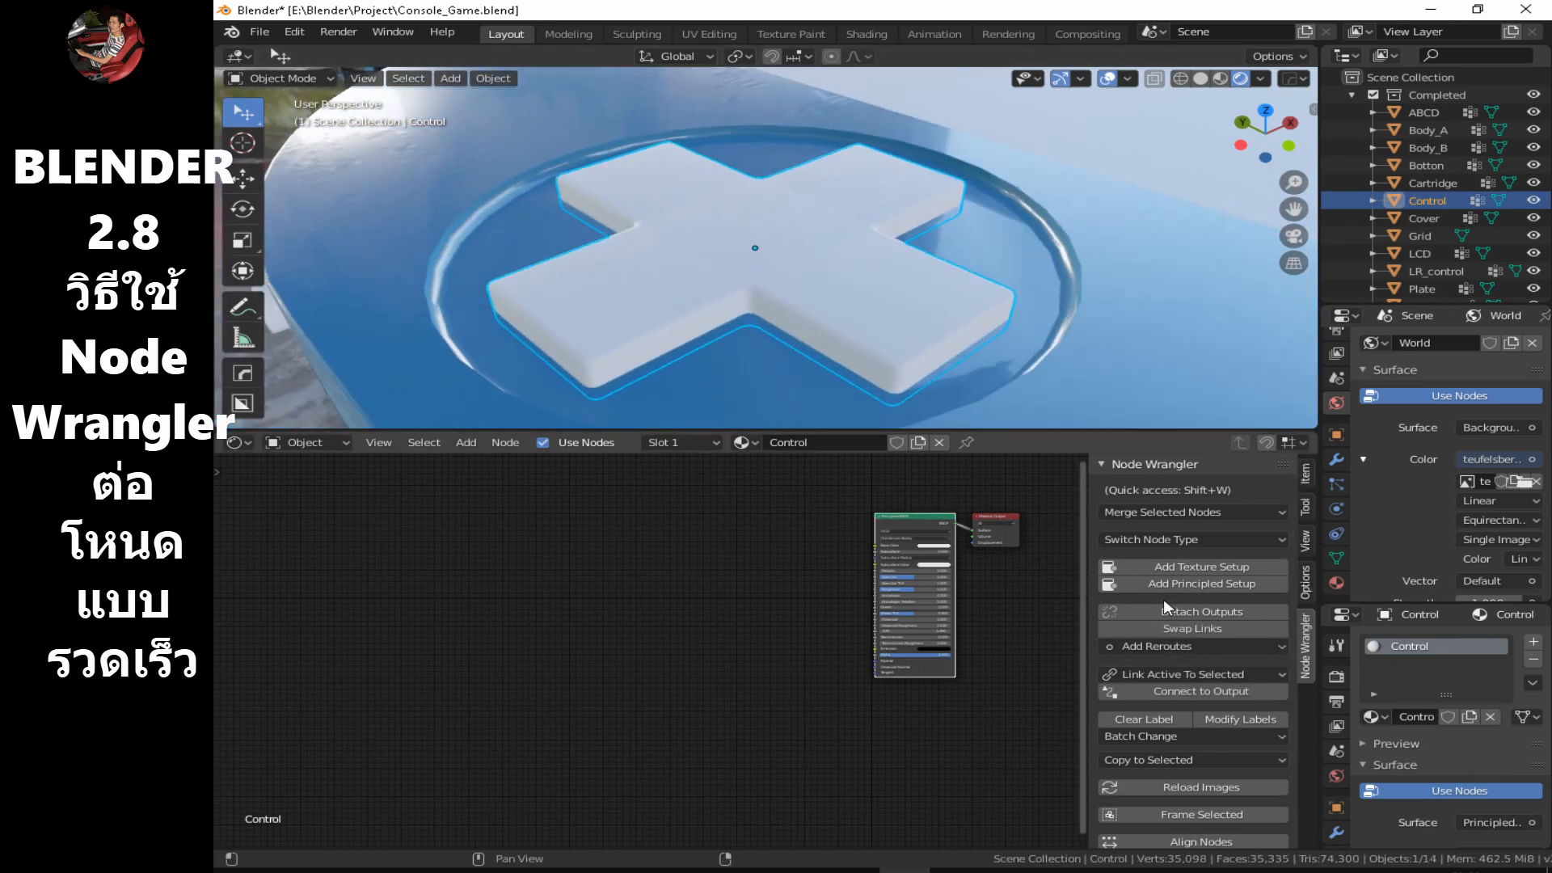
click(1168, 586)
click(728, 487)
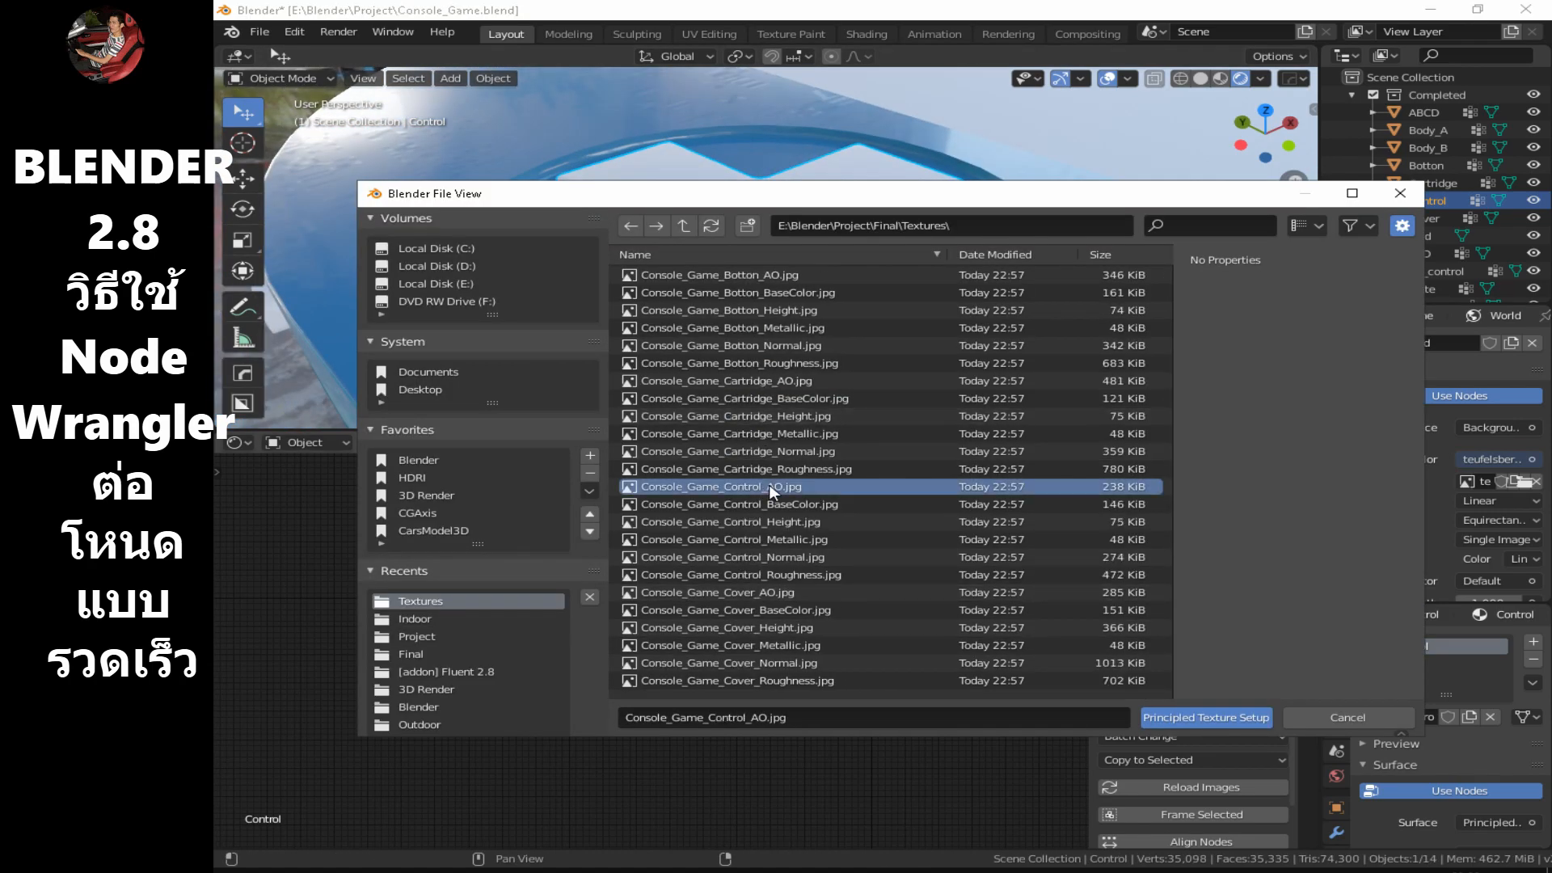
shift+click(786, 576)
click(1168, 717)
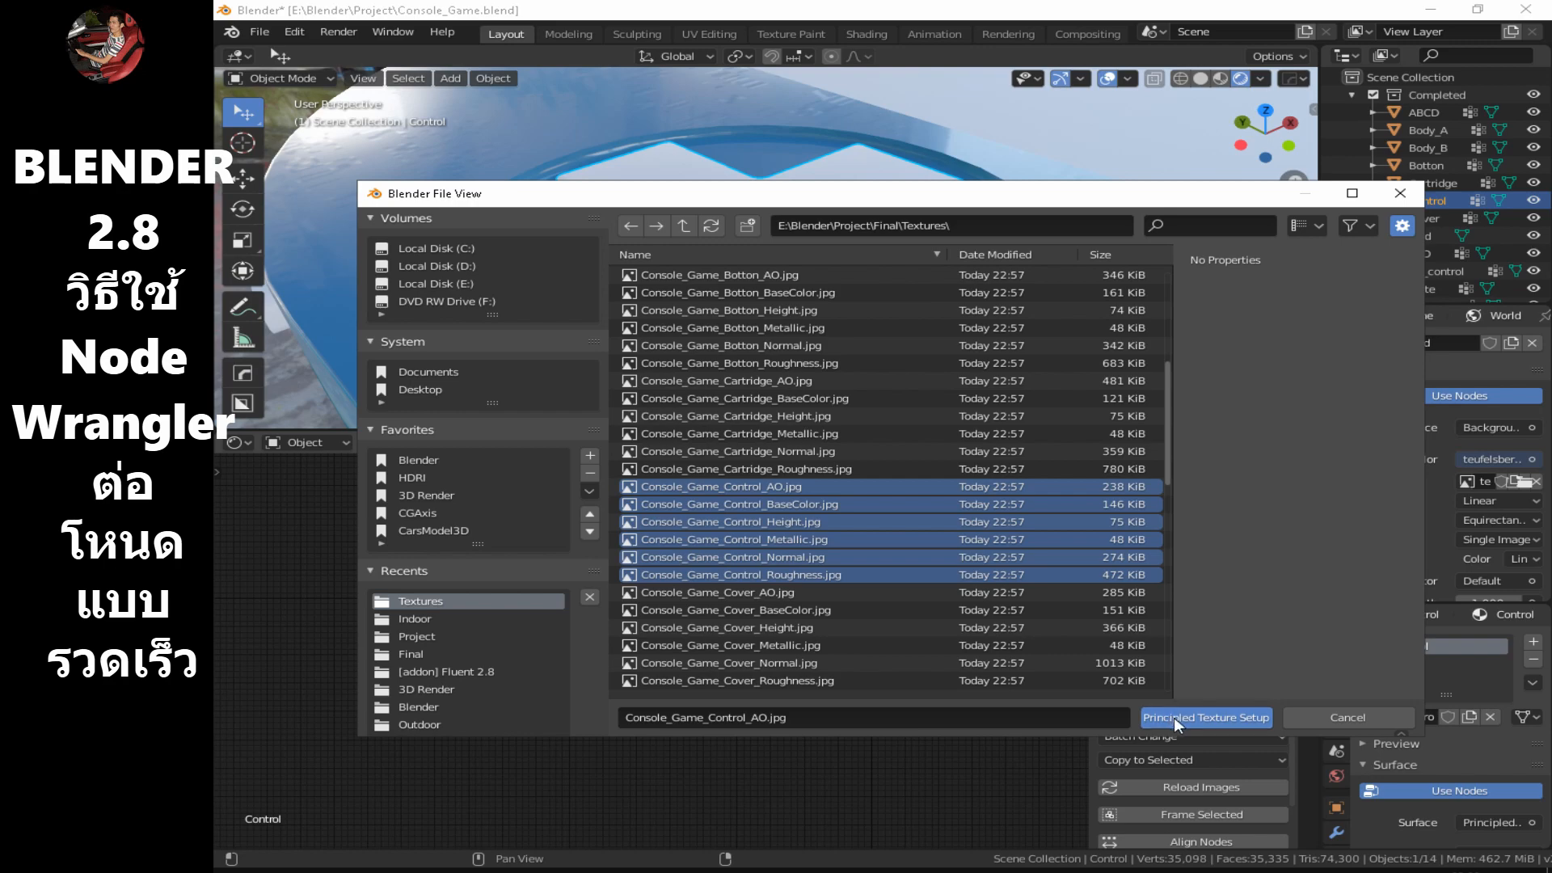
Examine the textured directional pad up close and against the whole front of the console.
middle_drag(922, 243, 1017, 159)
scroll(1013, 156, down, 2)
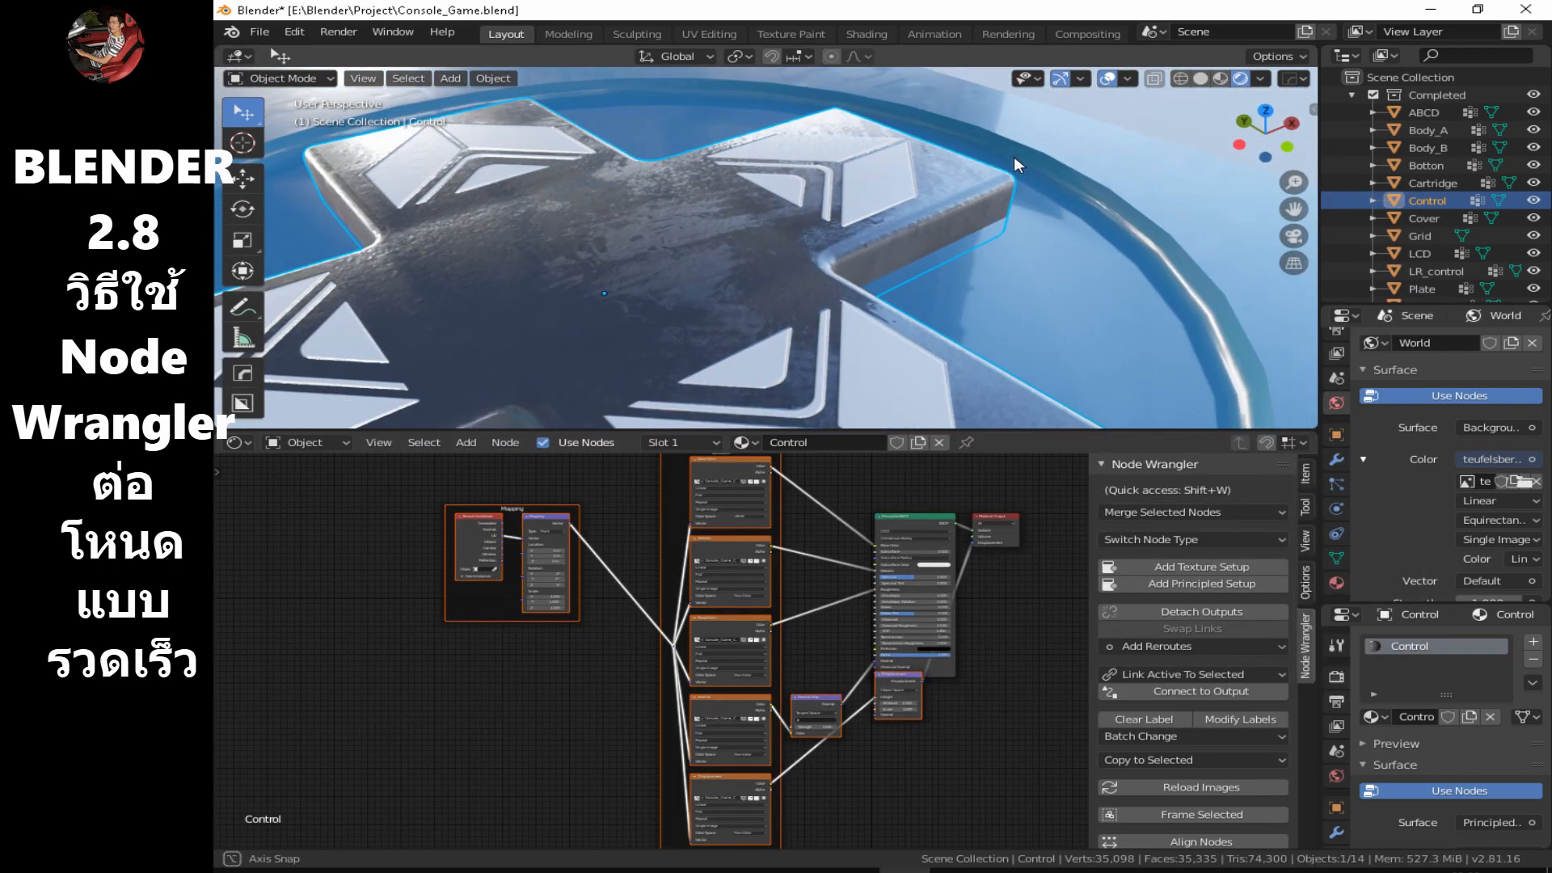
scroll(1016, 158, up, 5)
scroll(1030, 221, down, 8)
middle_drag(1030, 223, 987, 286)
scroll(1046, 246, down, 2)
scroll(1051, 273, down, 3)
middle_drag(1110, 264, 998, 308)
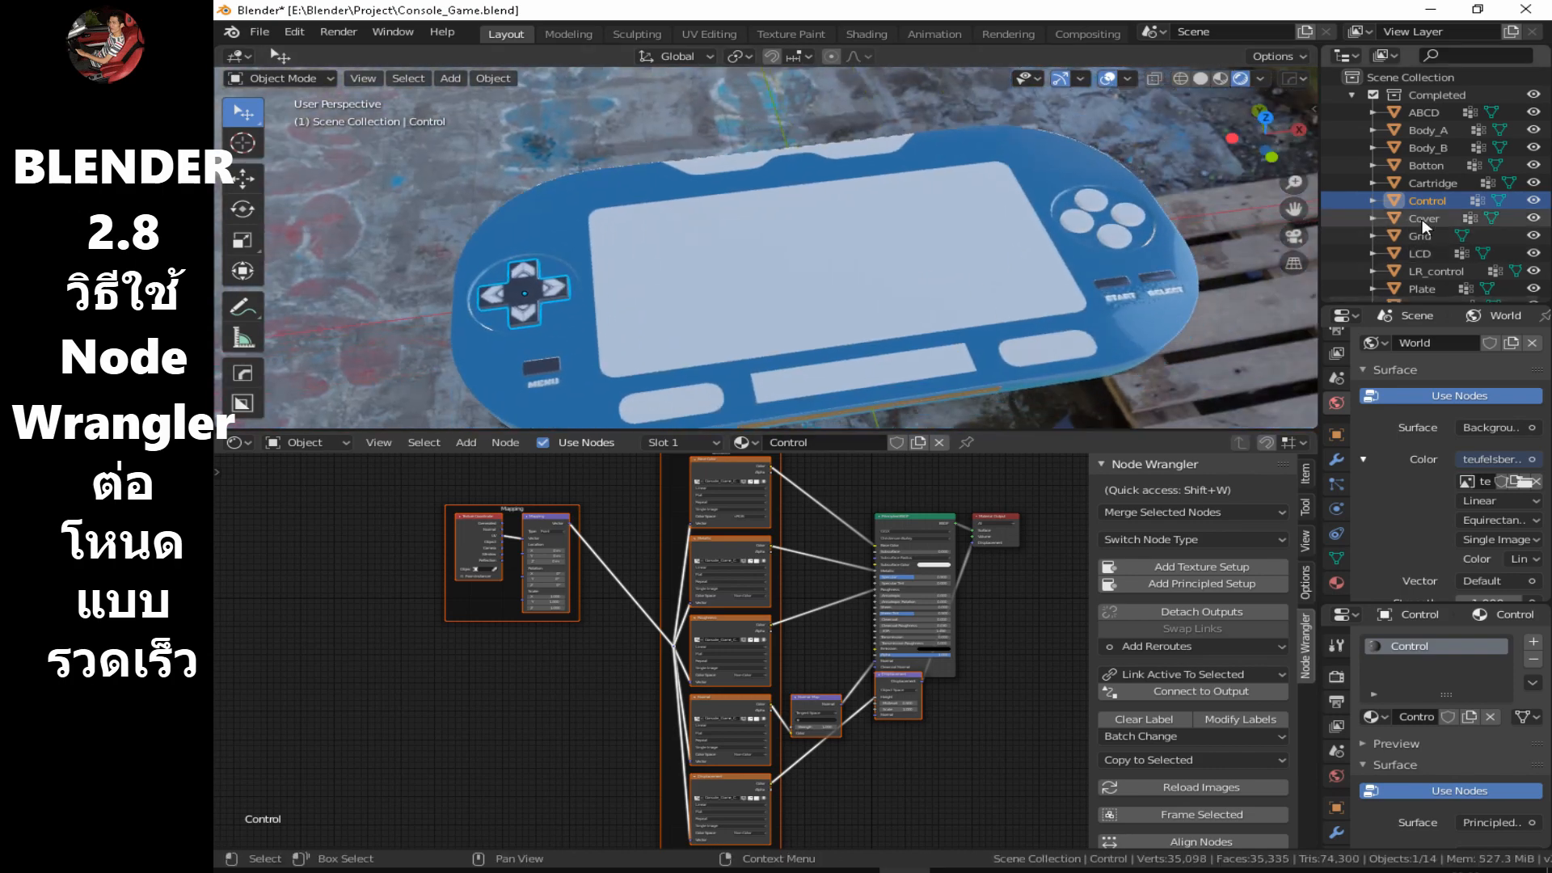
Select the Cover object on the console's upper edge and its Principled BSDF node.
right_click(847, 152)
middle_drag(846, 154, 804, 243)
scroll(796, 233, down, 3)
scroll(796, 233, up, 6)
scroll(824, 257, down, 3)
scroll(804, 244, down, 2)
scroll(810, 274, up, 4)
right_click(932, 520)
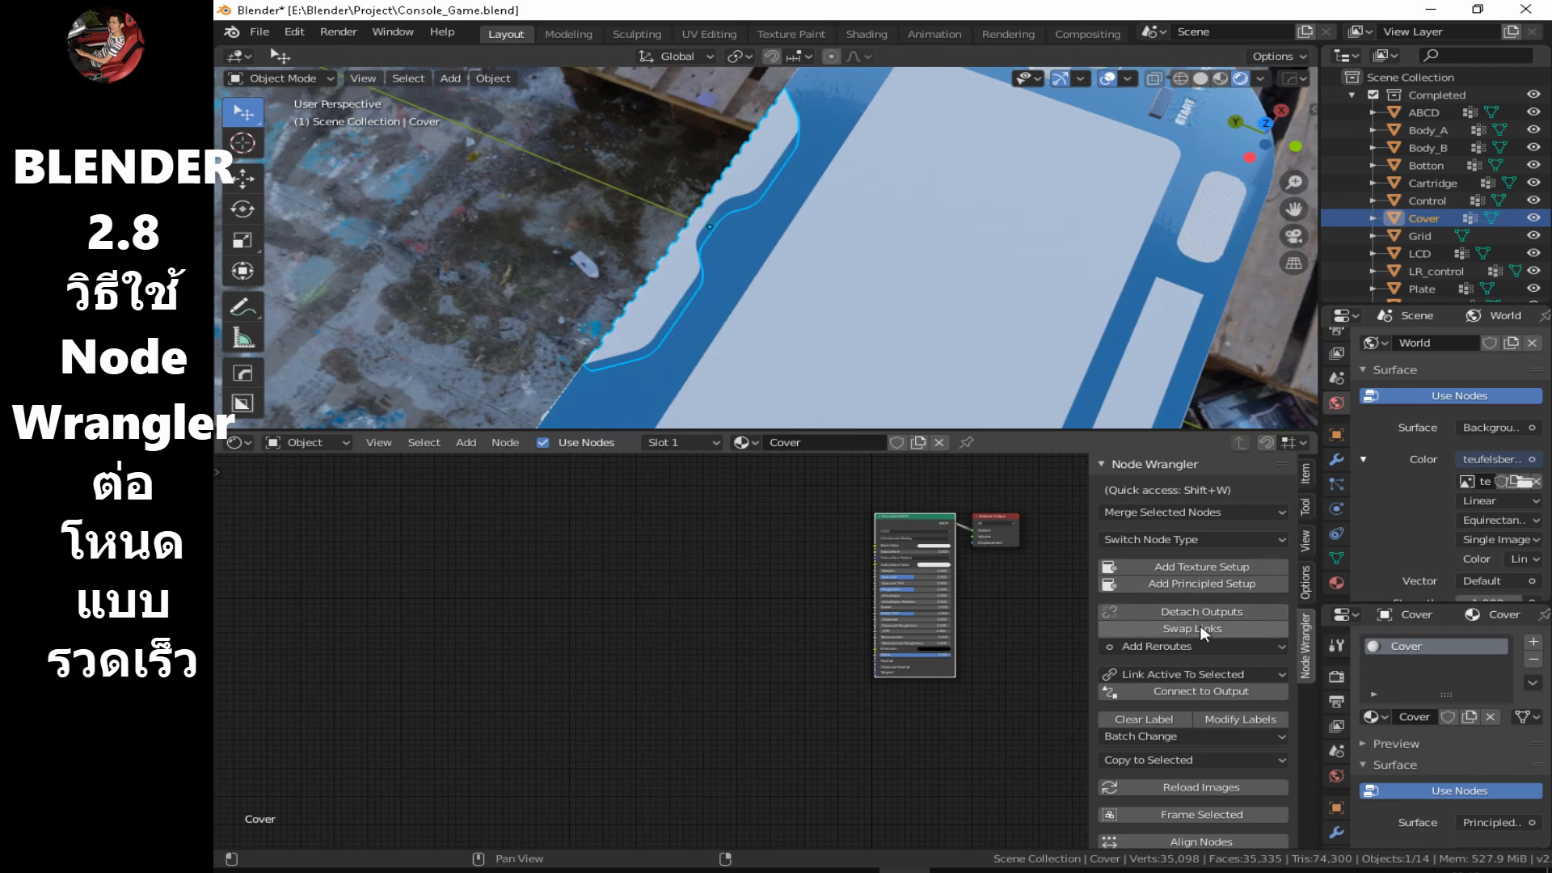
Load the six Console_Game_Cover maps, AO to Roughness, with Principled Texture Setup and inspect the textured cover.
click(1202, 583)
scroll(850, 521, down, 5)
scroll(756, 517, down, 3)
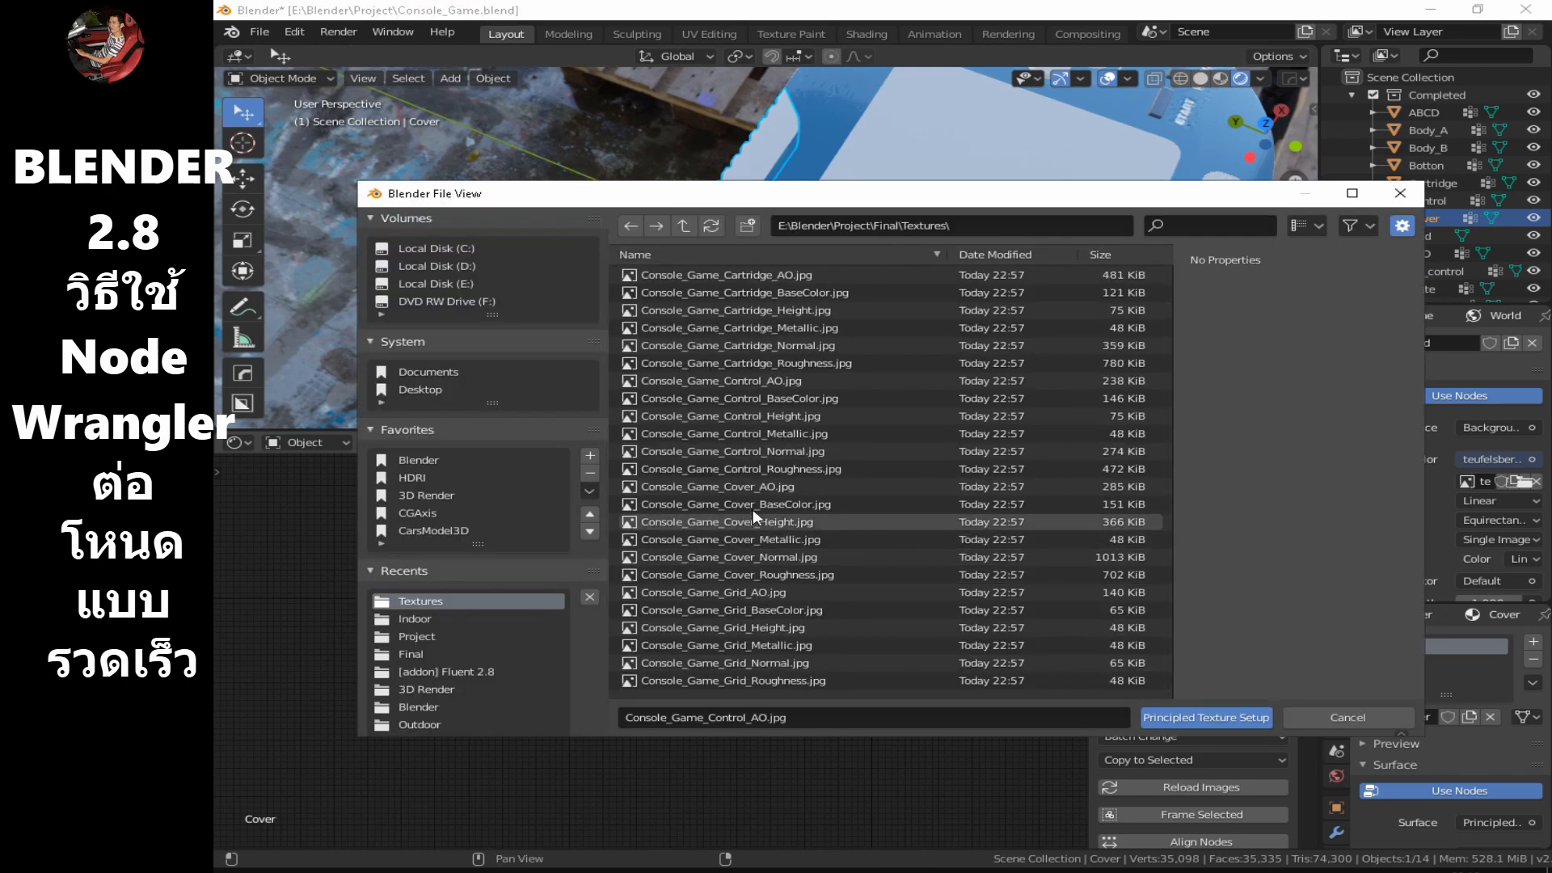
click(752, 486)
shift+click(760, 575)
click(1206, 717)
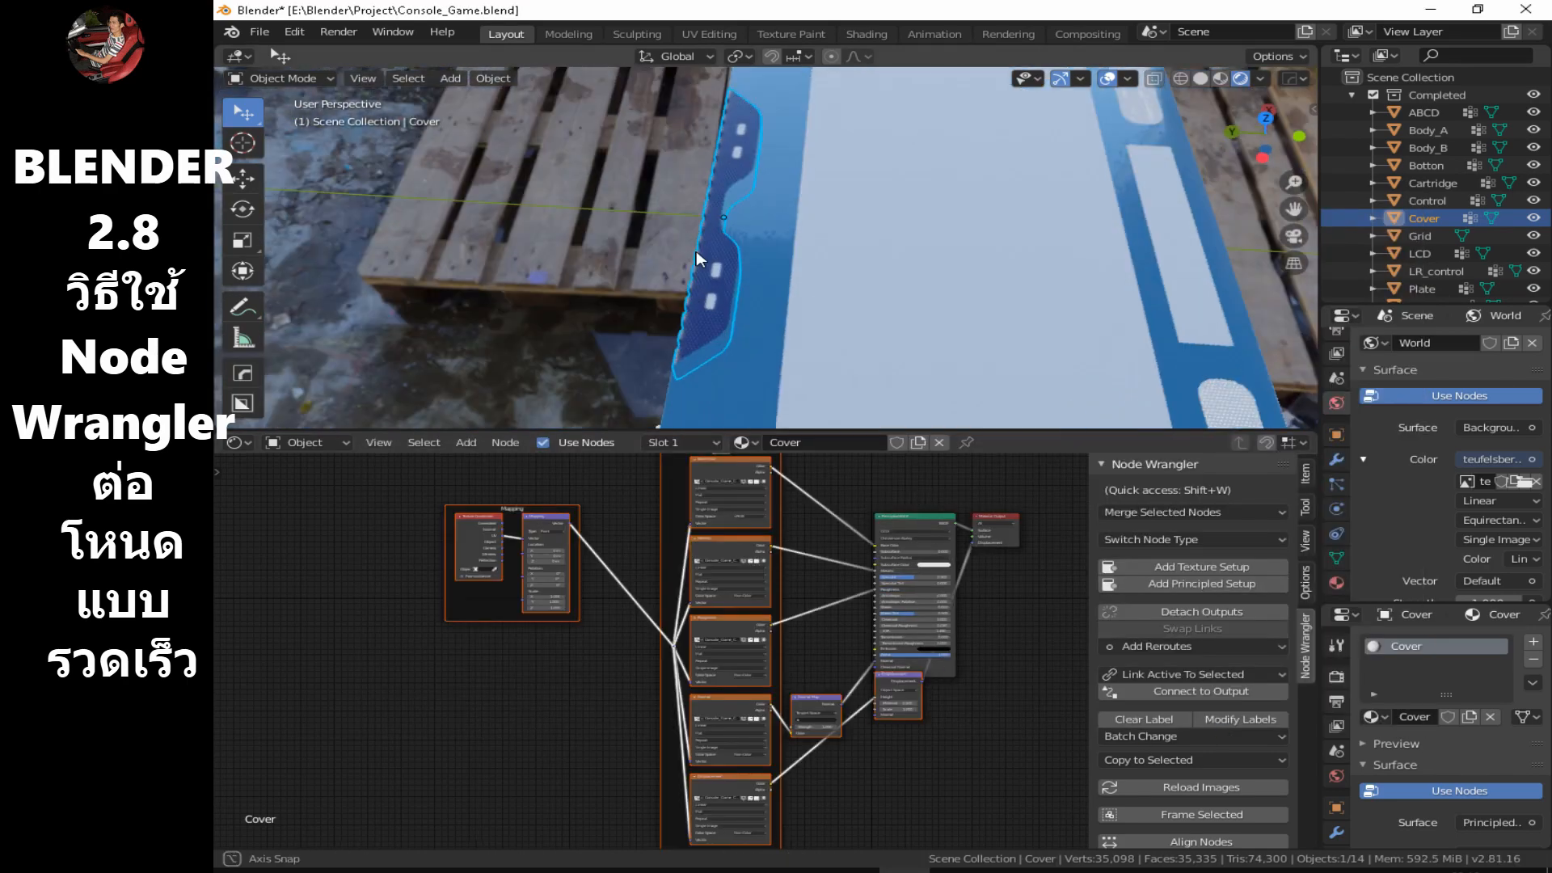
scroll(719, 240, down, 4)
middle_drag(696, 250, 816, 264)
scroll(718, 255, up, 5)
scroll(883, 245, up, 3)
scroll(885, 244, up, 2)
scroll(701, 316, down, 3)
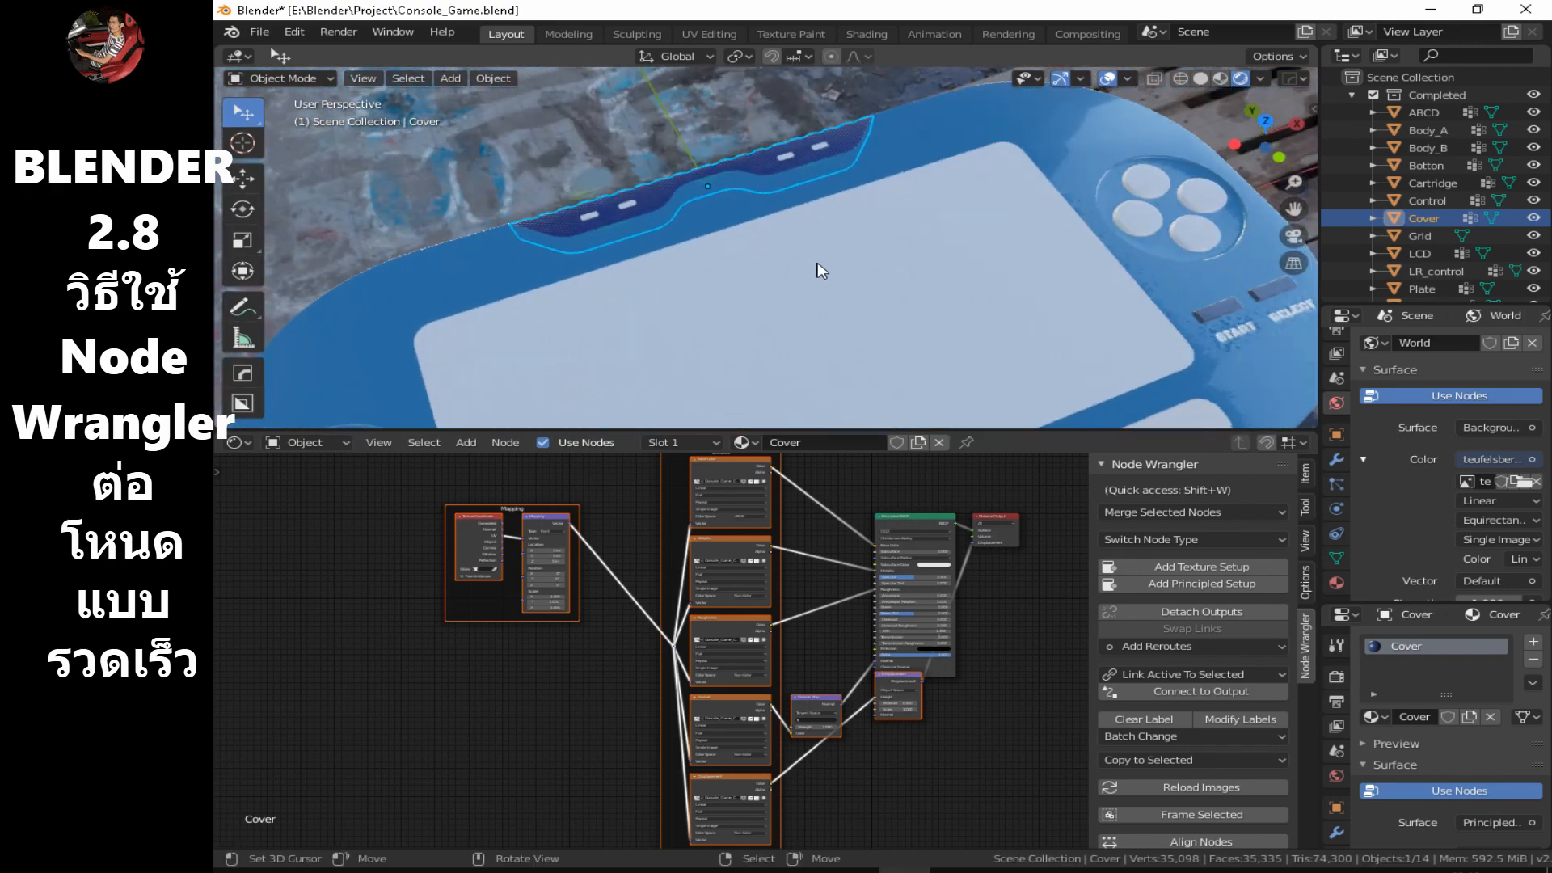
Select the Grid object and load its six Console_Game_Grid maps, AO to Roughness, with Principled Texture Setup.
click(1405, 236)
shift+middle_drag(1031, 293, 932, 125)
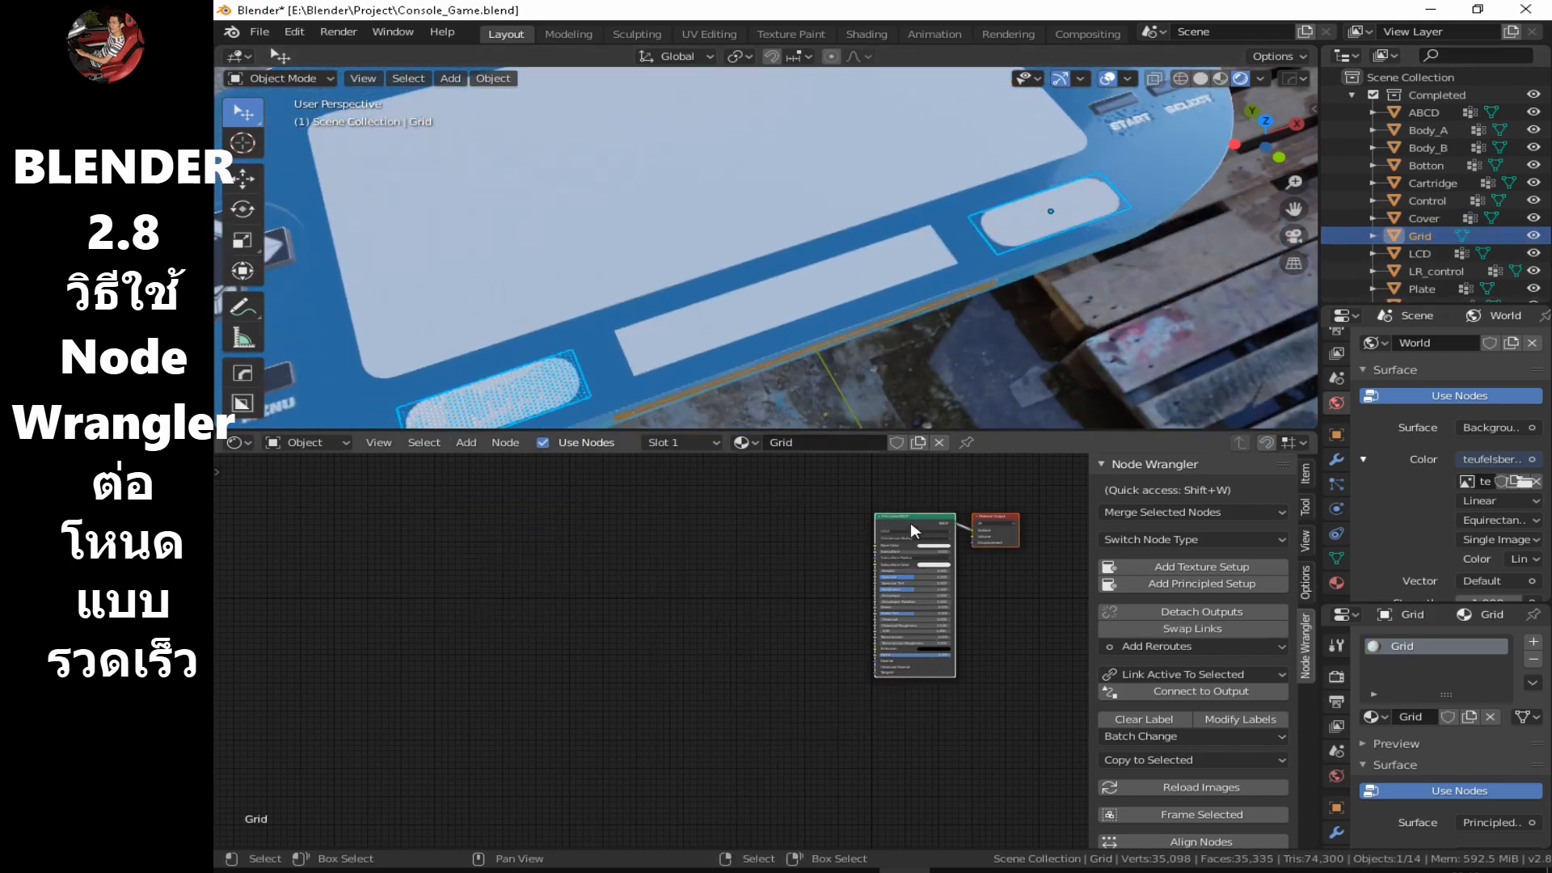
click(1208, 586)
scroll(768, 486, down, 10)
click(764, 451)
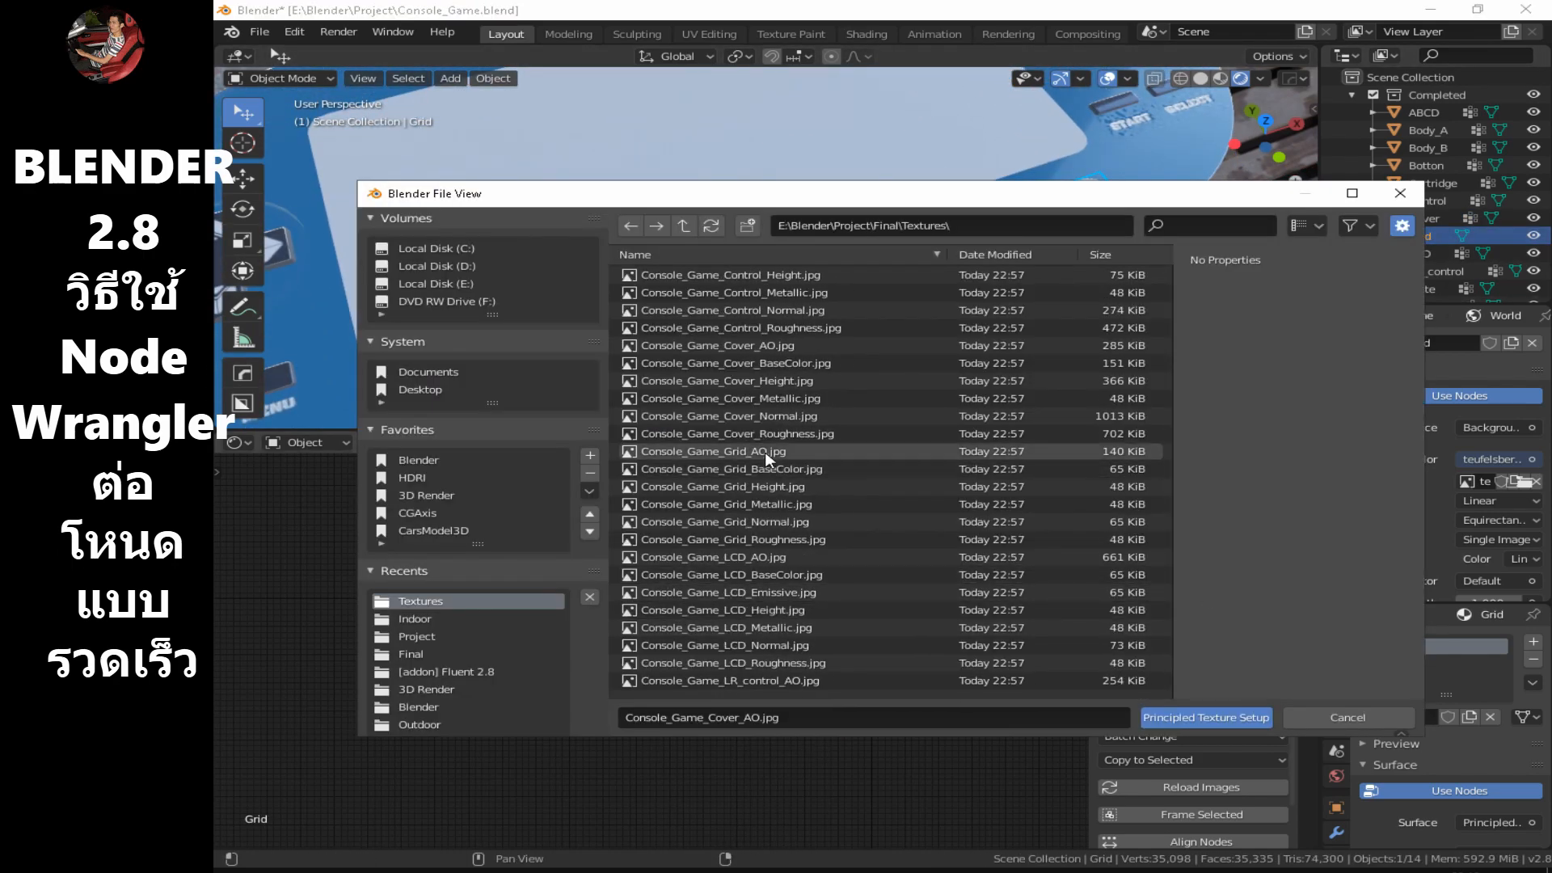
shift+click(765, 539)
click(1196, 717)
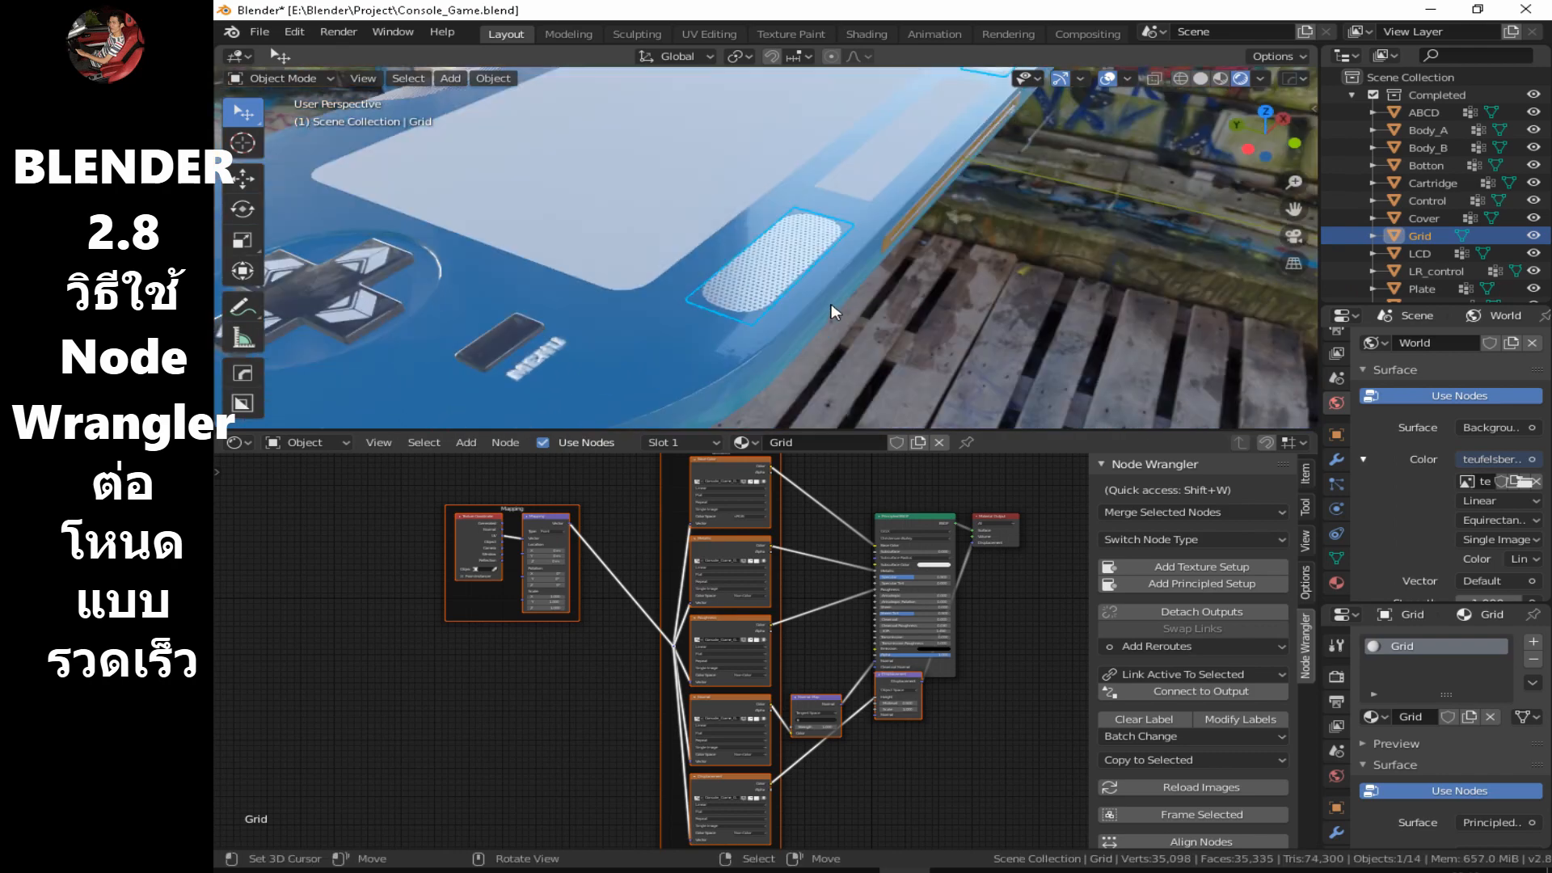
Examine the textured speaker grid up close from several angles.
middle_drag(793, 256, 797, 251)
scroll(890, 256, up, 8)
scroll(873, 272, down, 4)
scroll(874, 271, up, 6)
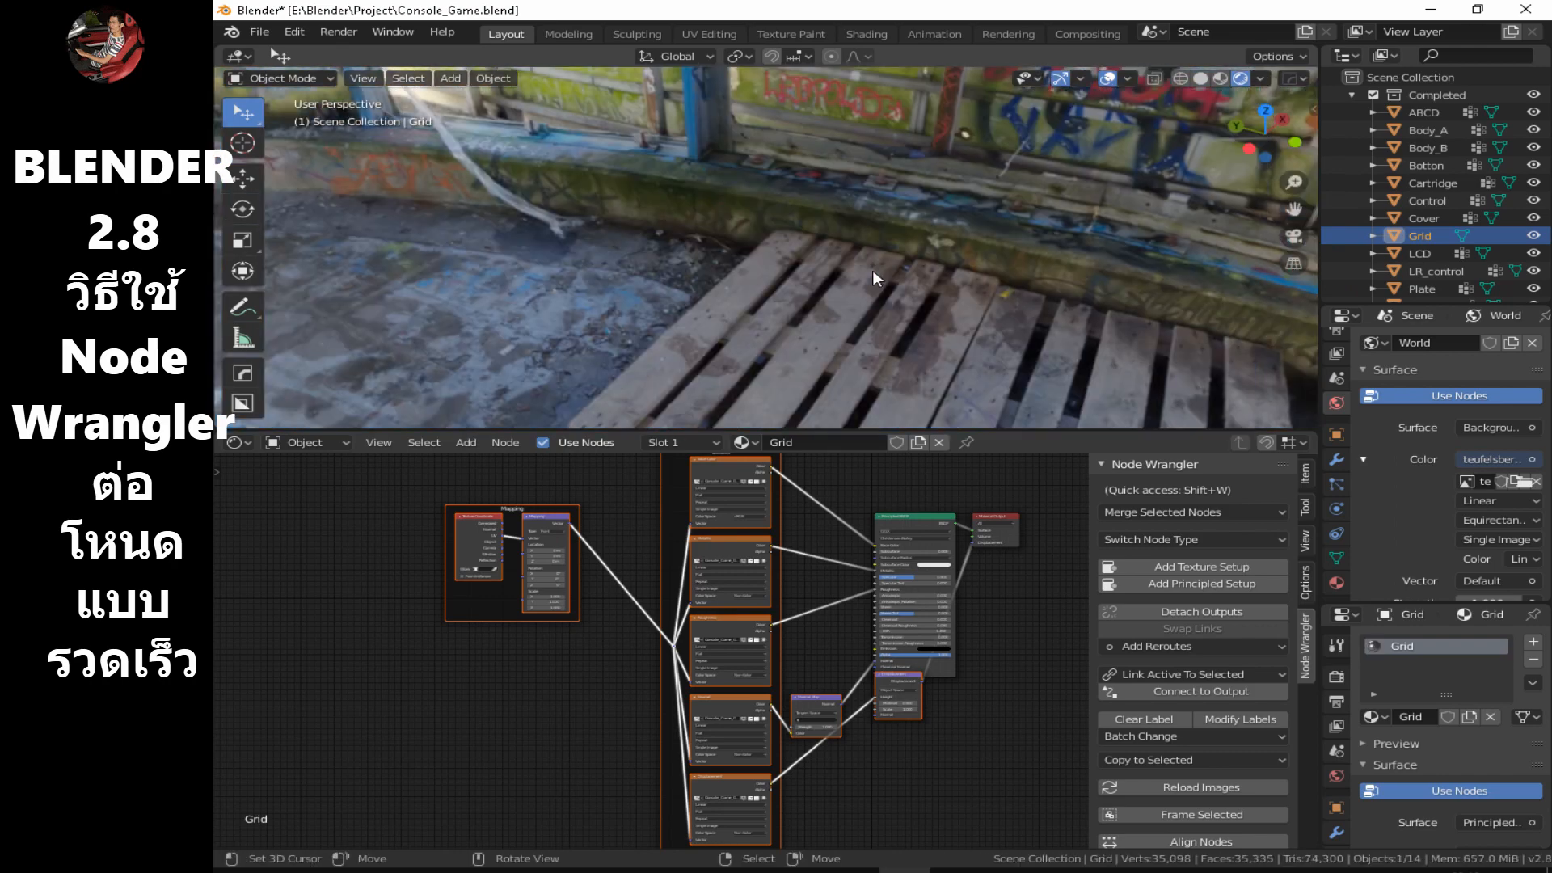
scroll(873, 271, down, 9)
scroll(871, 270, down, 5)
mouse_move(873, 216)
middle_down()
mouse_move(804, 248)
mouse_move(843, 215)
middle_up()
Select the LCD object's Principled BSDF node and bring the small light slots in the cover into close view.
click(907, 338)
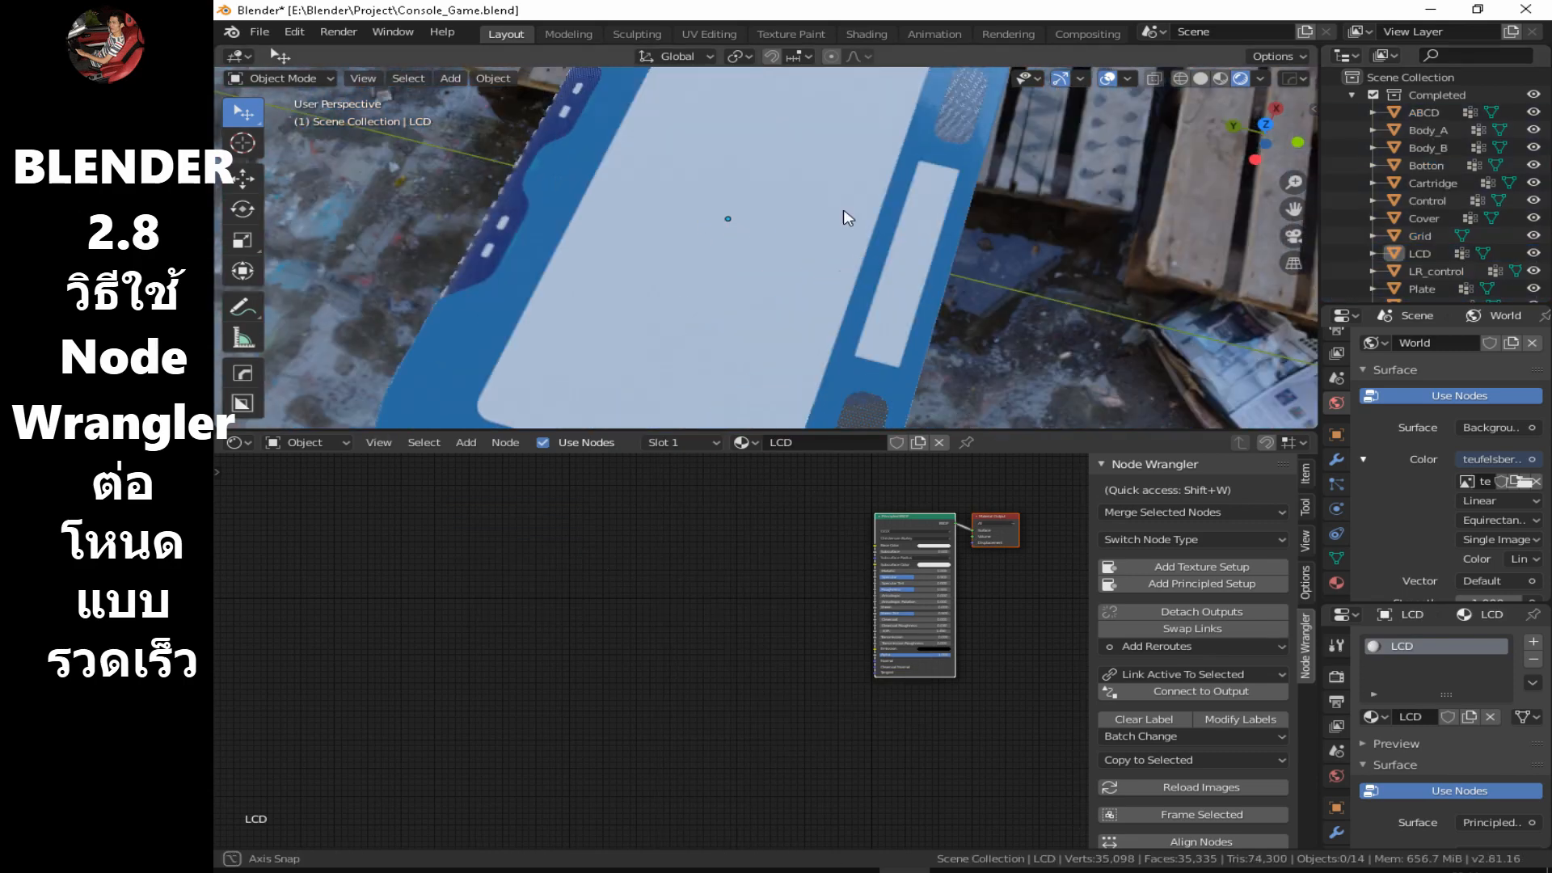
scroll(788, 249, down, 4)
shift+middle_drag(663, 202, 752, 311)
scroll(788, 252, up, 8)
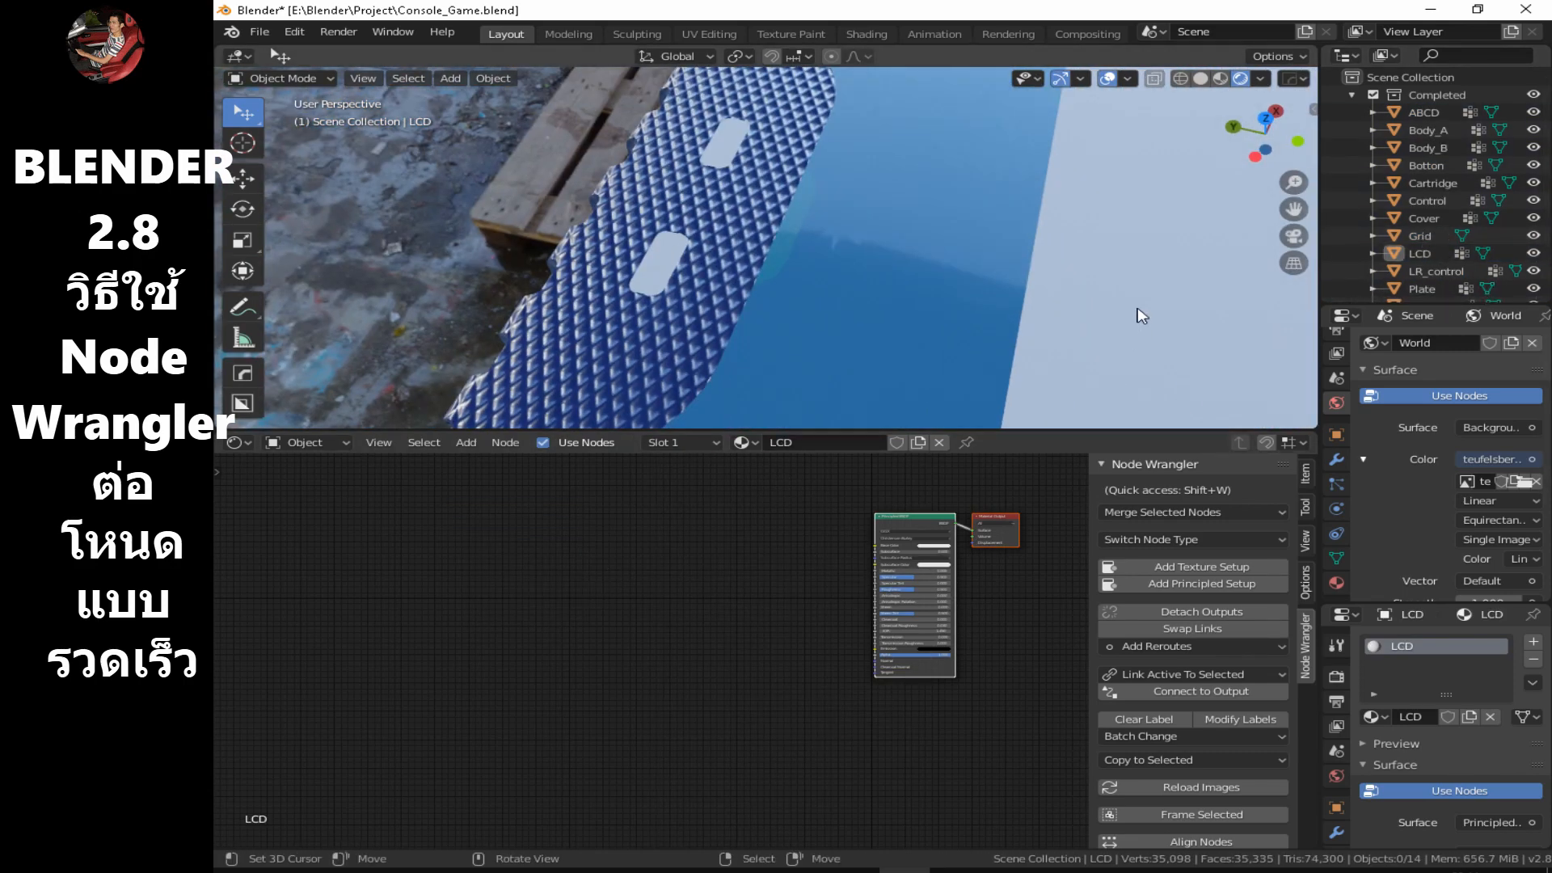
Load the seven Console_Game_LCD maps, including Emissive, onto the LCD material with Principled Texture Setup.
click(1195, 590)
scroll(719, 639, down, 10)
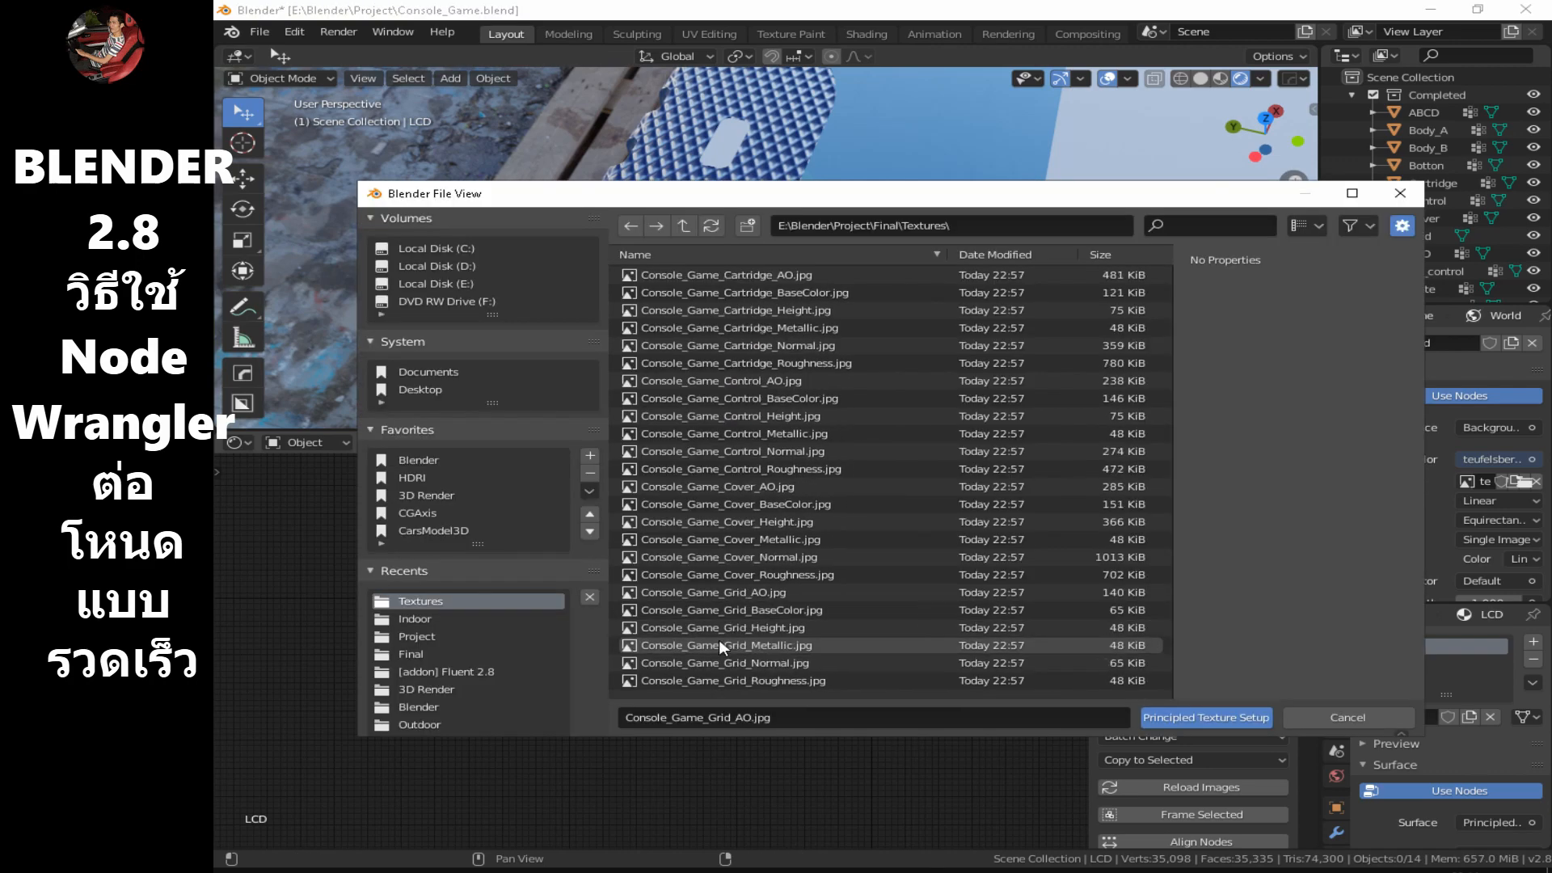
click(760, 415)
shift+click(758, 521)
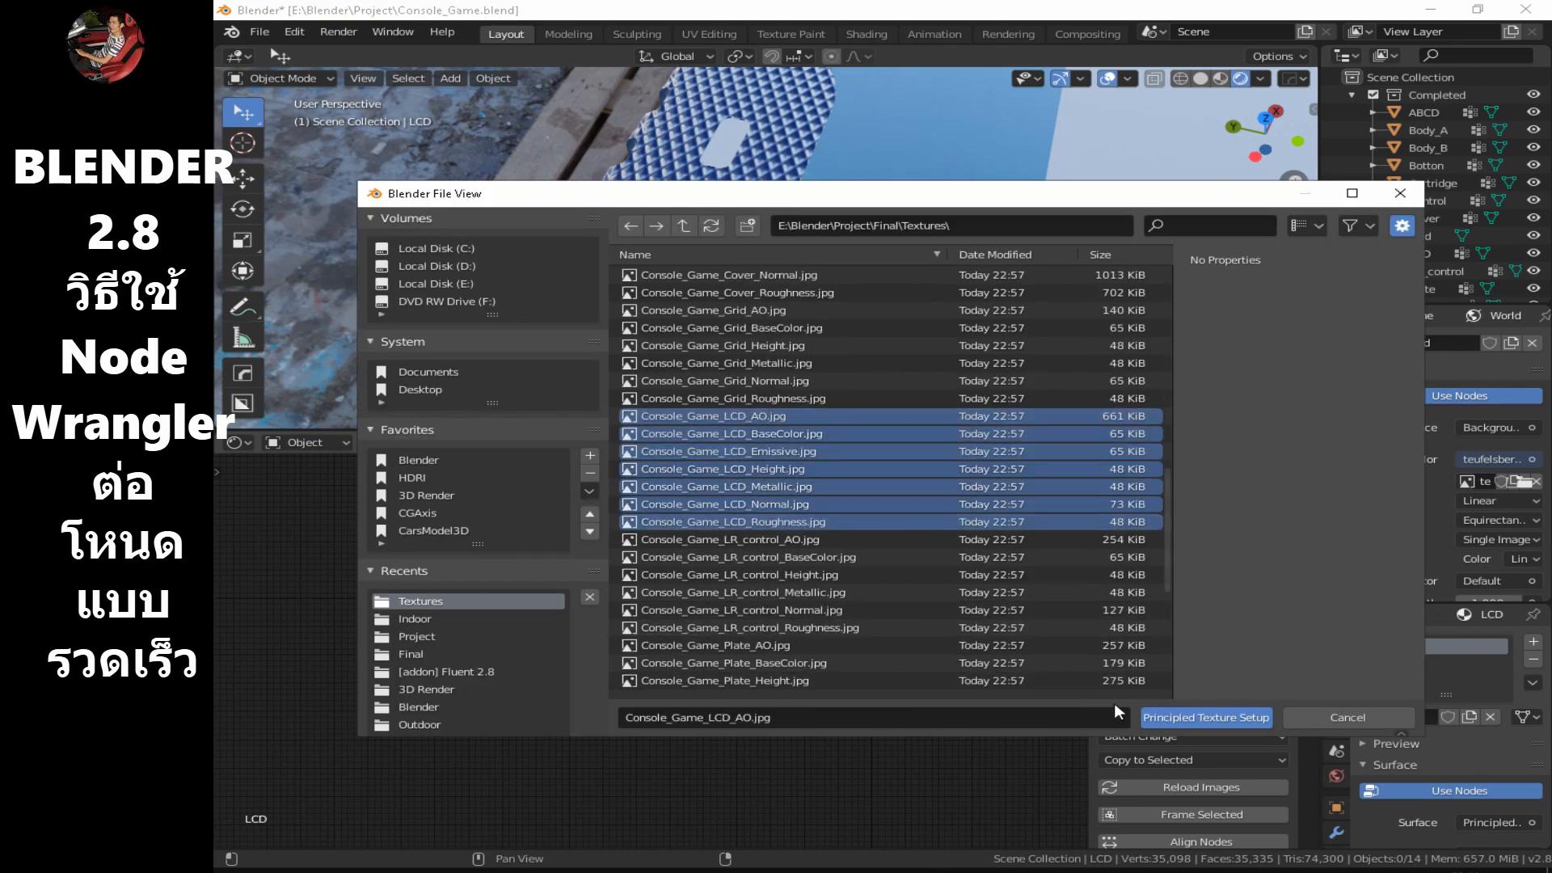
click(1205, 717)
Examine the LCD light slots and check which texture nodes were connected in the LCD material's node tree.
scroll(675, 251, up, 4)
middle_drag(676, 251, 699, 254)
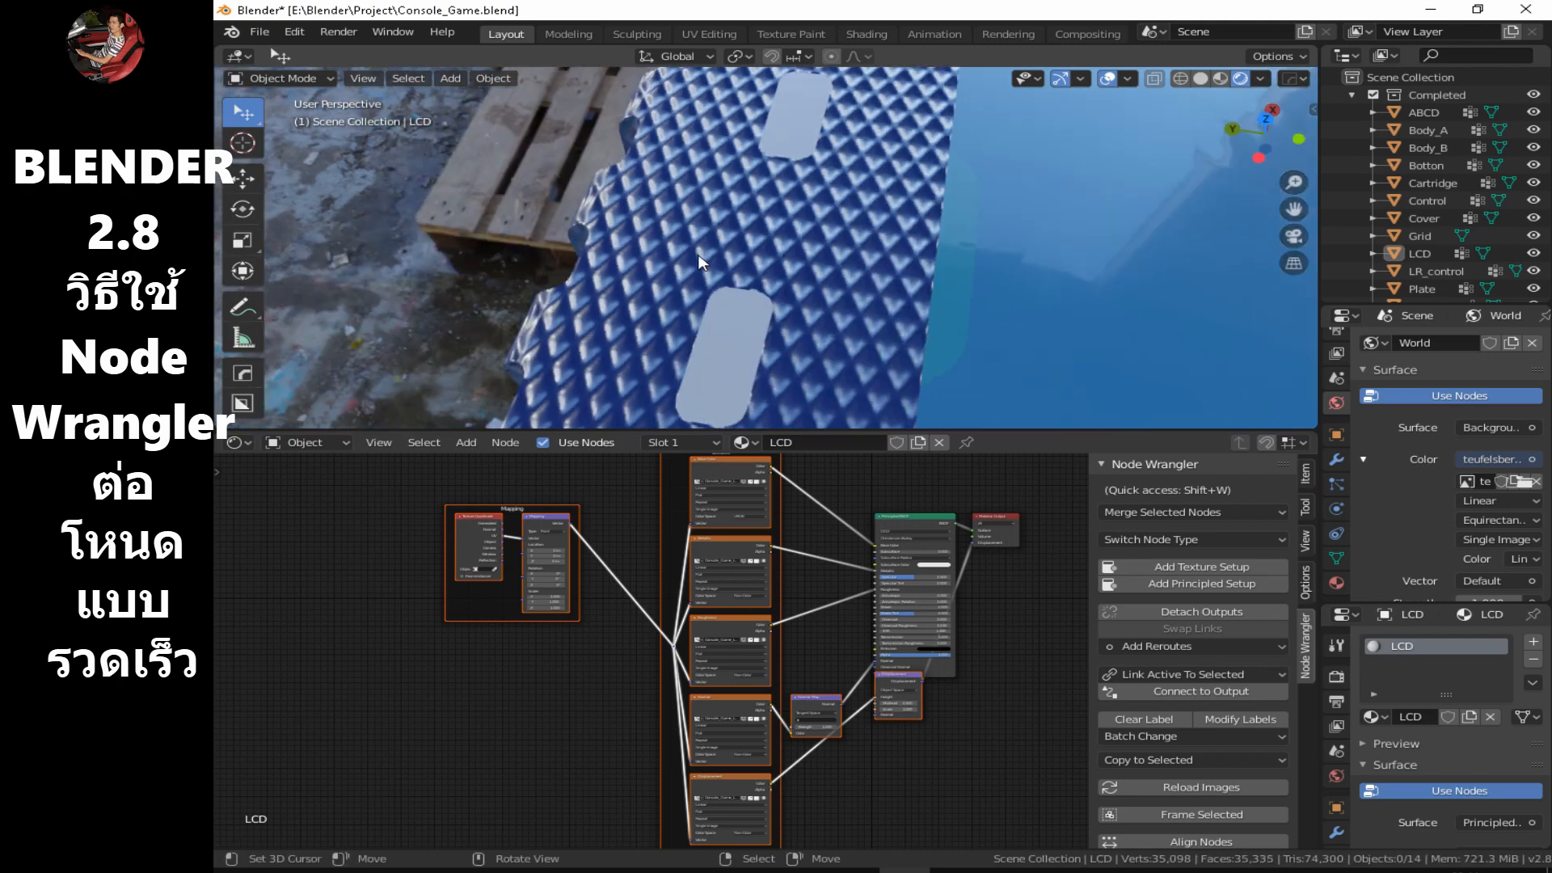
scroll(985, 700, up, 3)
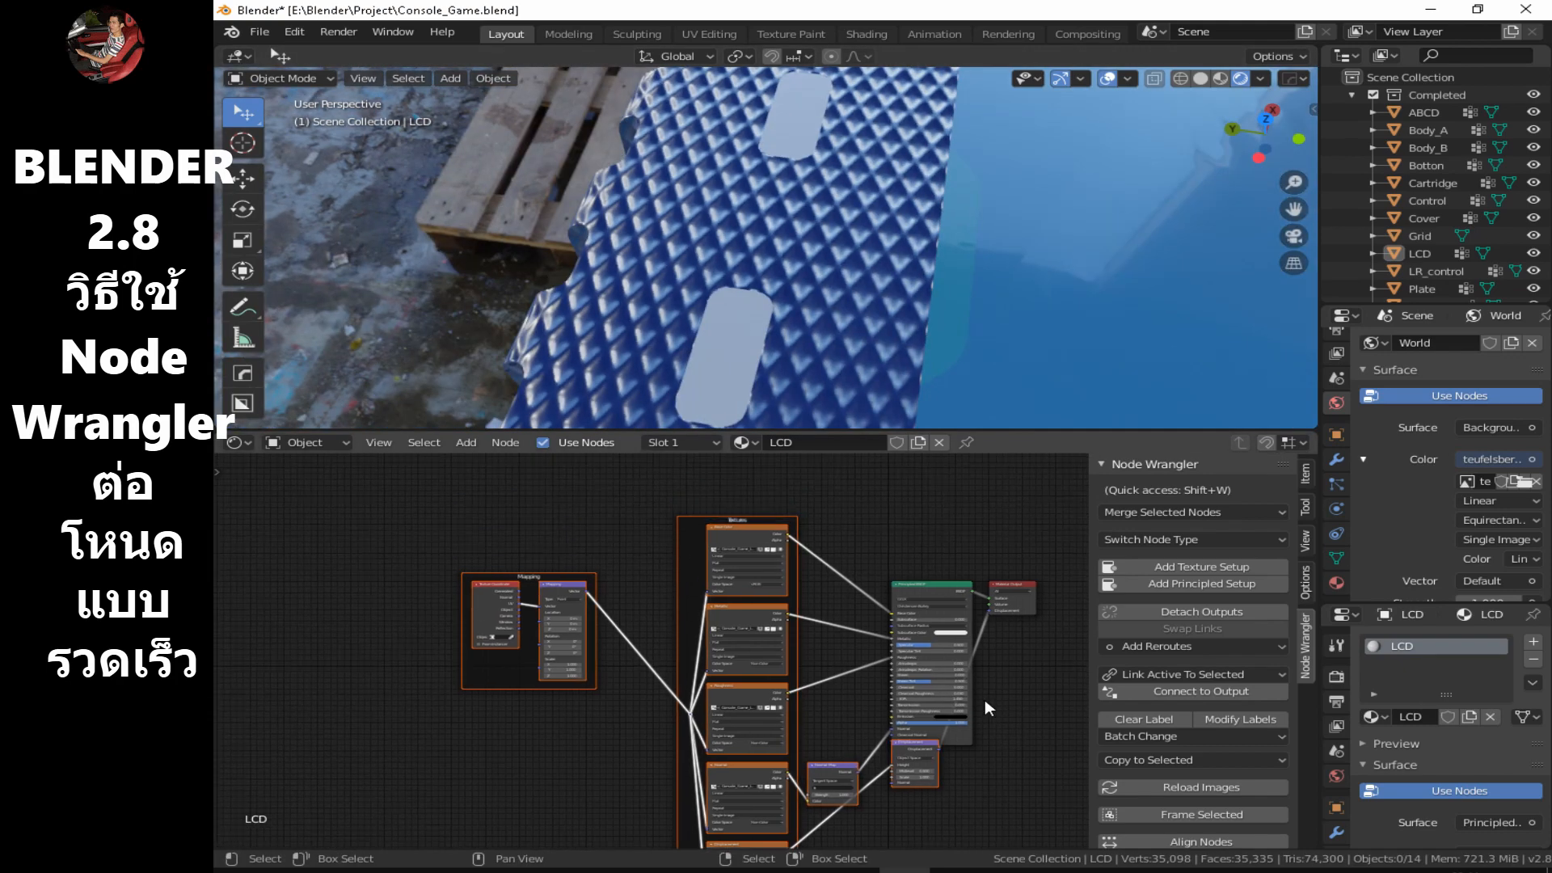
middle_drag(836, 754, 781, 534)
scroll(738, 657, up, 4)
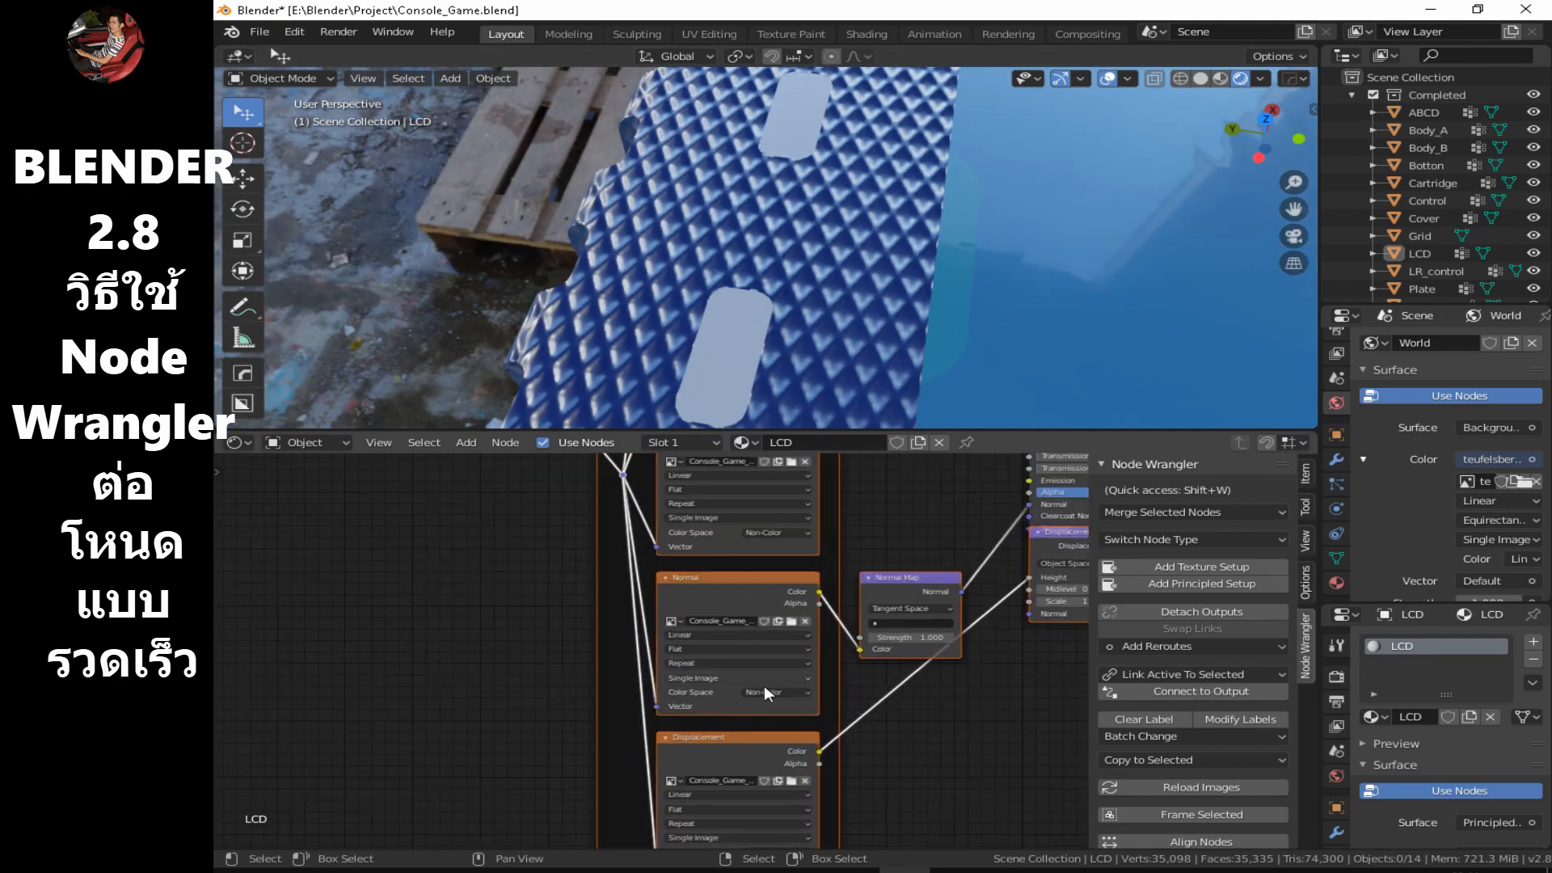
middle_drag(697, 760, 370, 473)
scroll(797, 644, down, 5)
middle_drag(797, 645, 634, 532)
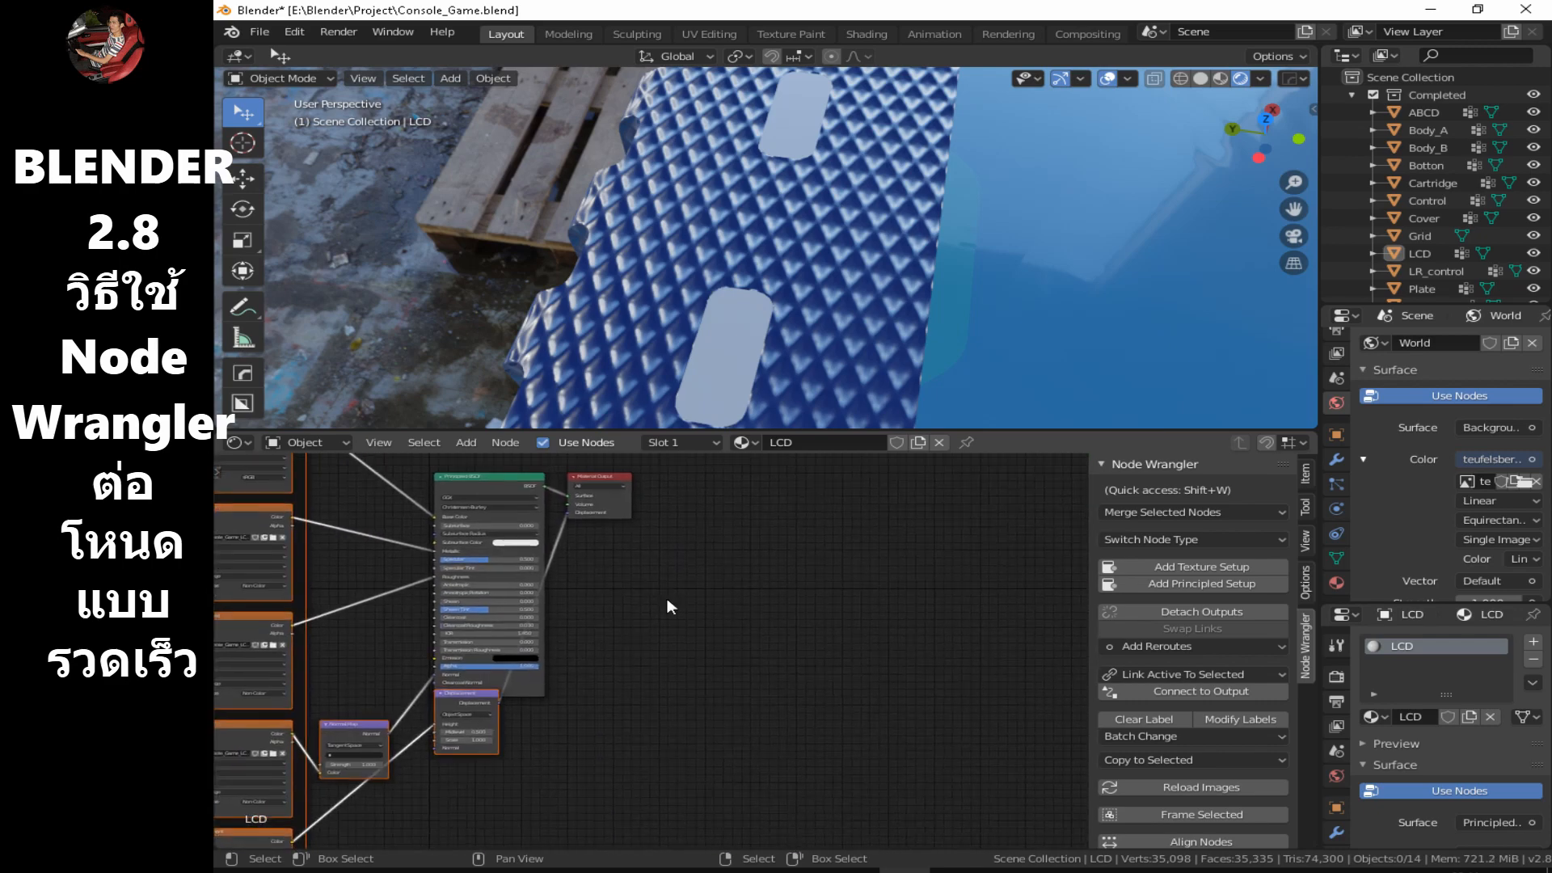
Move the Material Output and Displacement nodes away from the Principled BSDF node and review the LCD node connections.
drag(611, 514, 789, 608)
drag(489, 700, 536, 749)
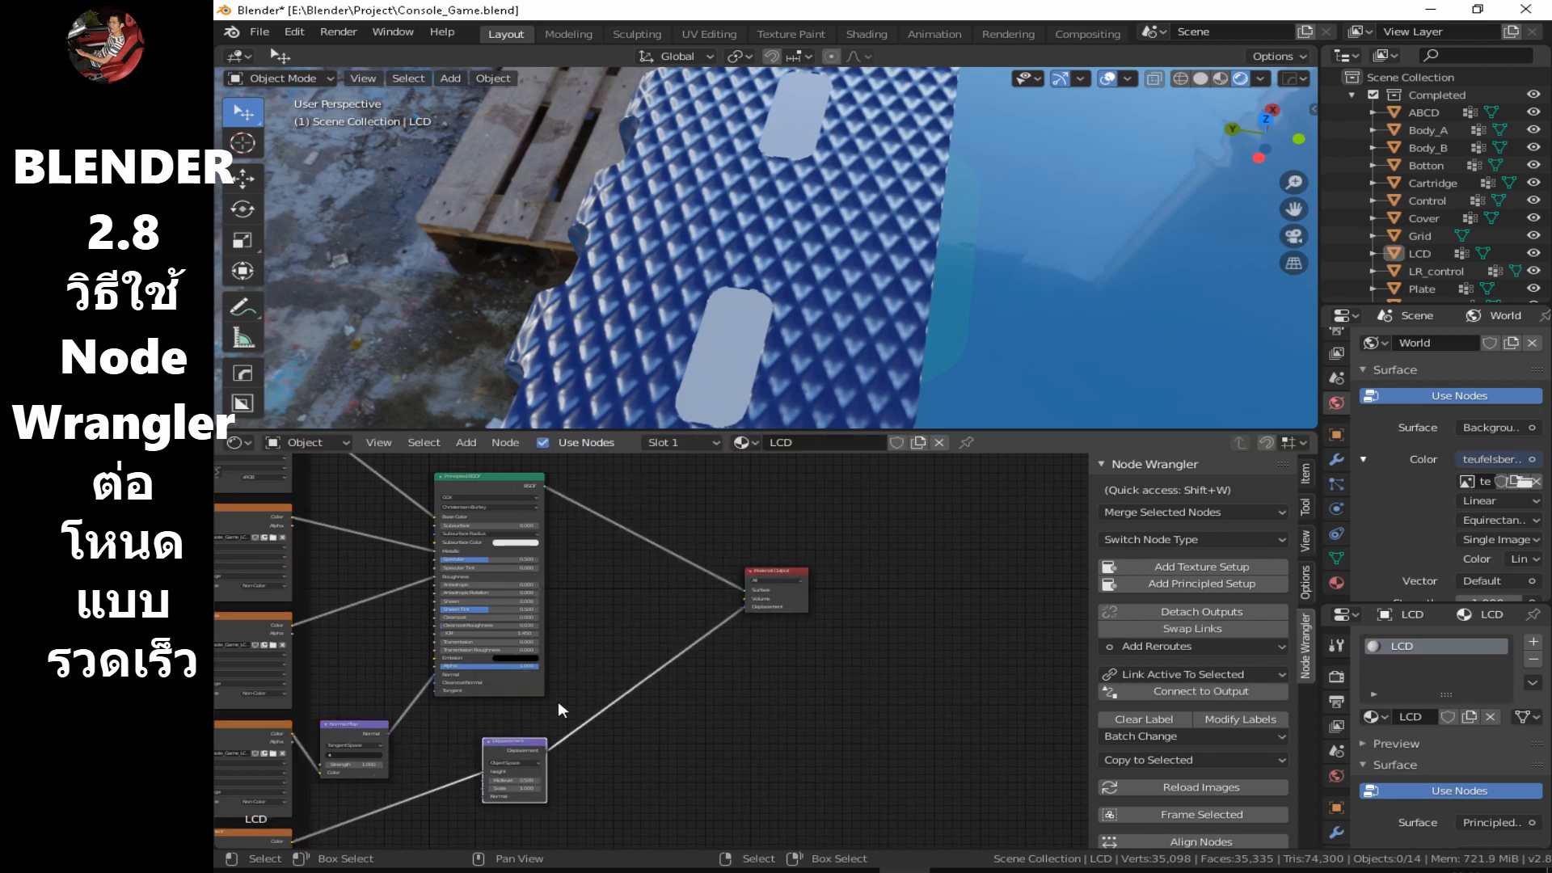
scroll(919, 347, up, 5)
scroll(919, 347, down, 9)
middle_drag(918, 347, 724, 257)
scroll(727, 260, up, 4)
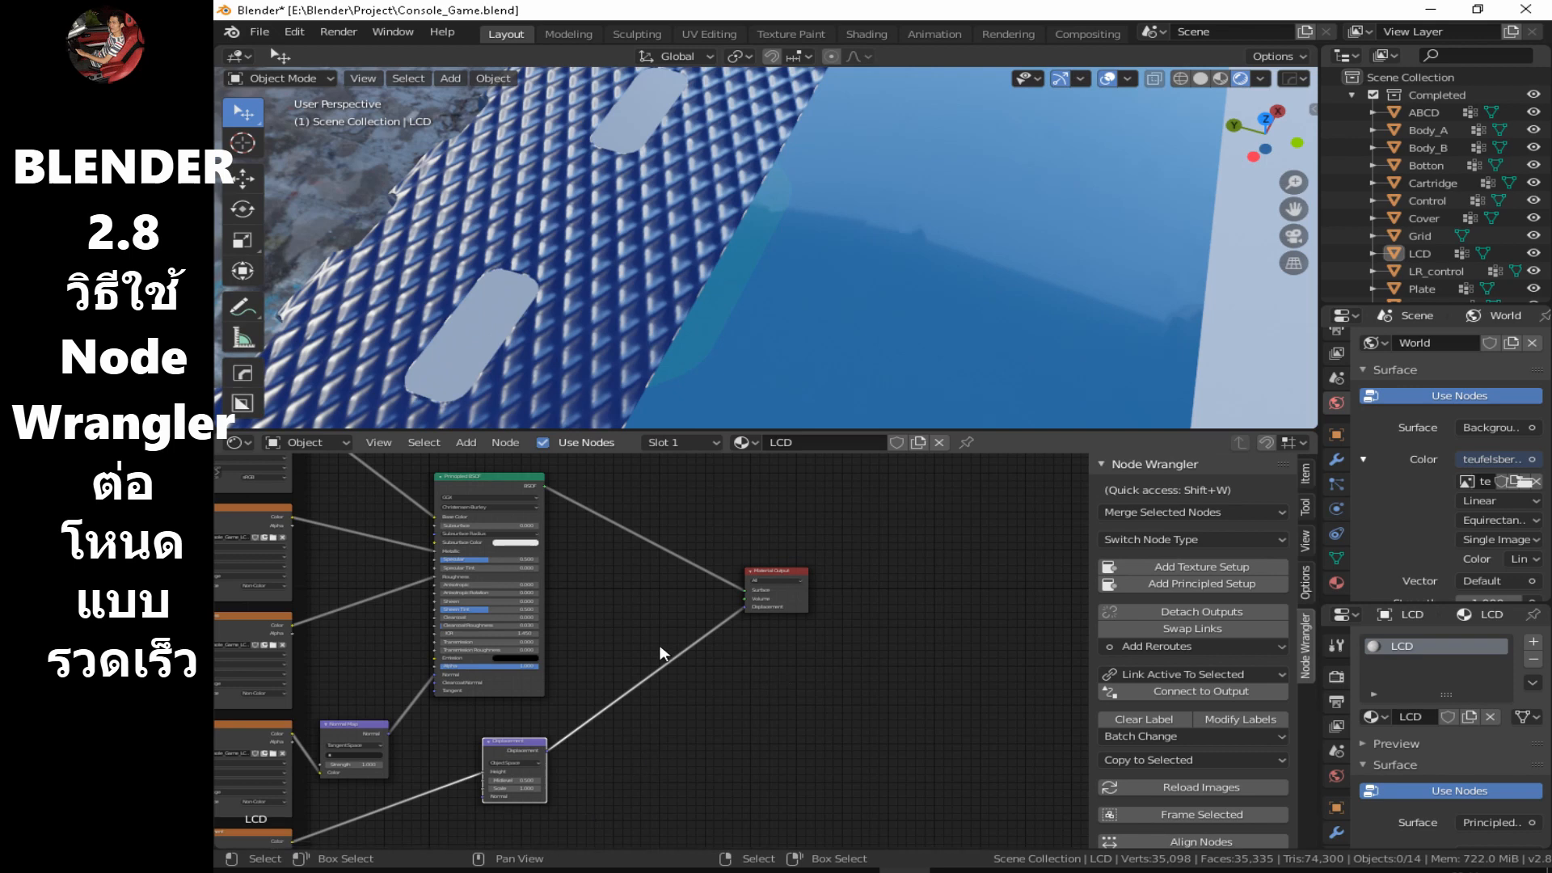
middle_drag(632, 631, 897, 633)
click(392, 871)
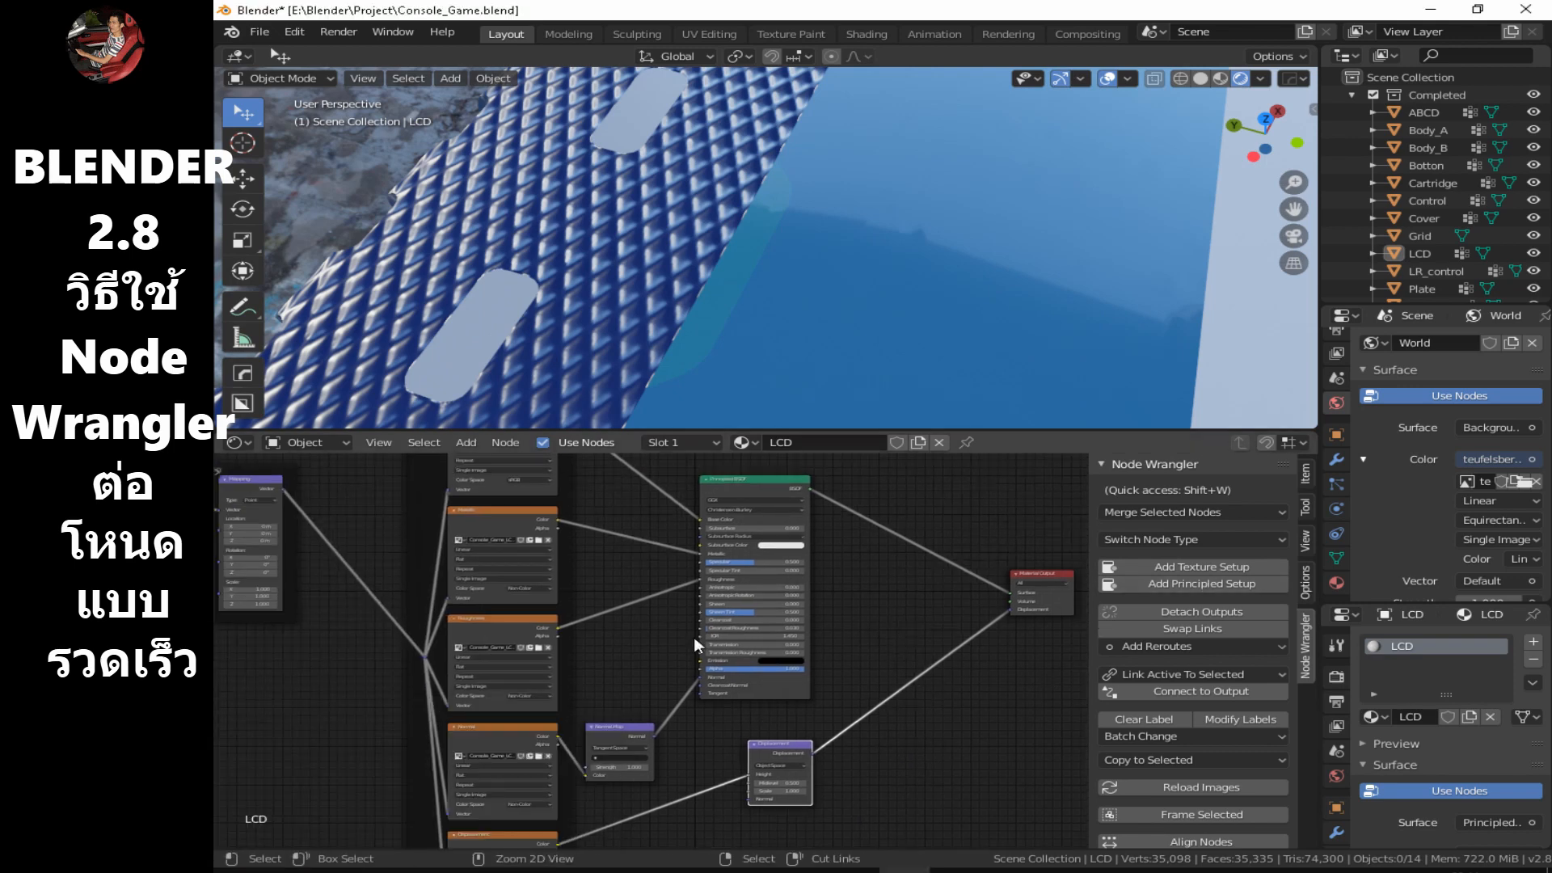
Delete the LCD material's mapping, texture, normal map and displacement nodes along with the Textures frame.
scroll(694, 637, down, 3)
key(b)
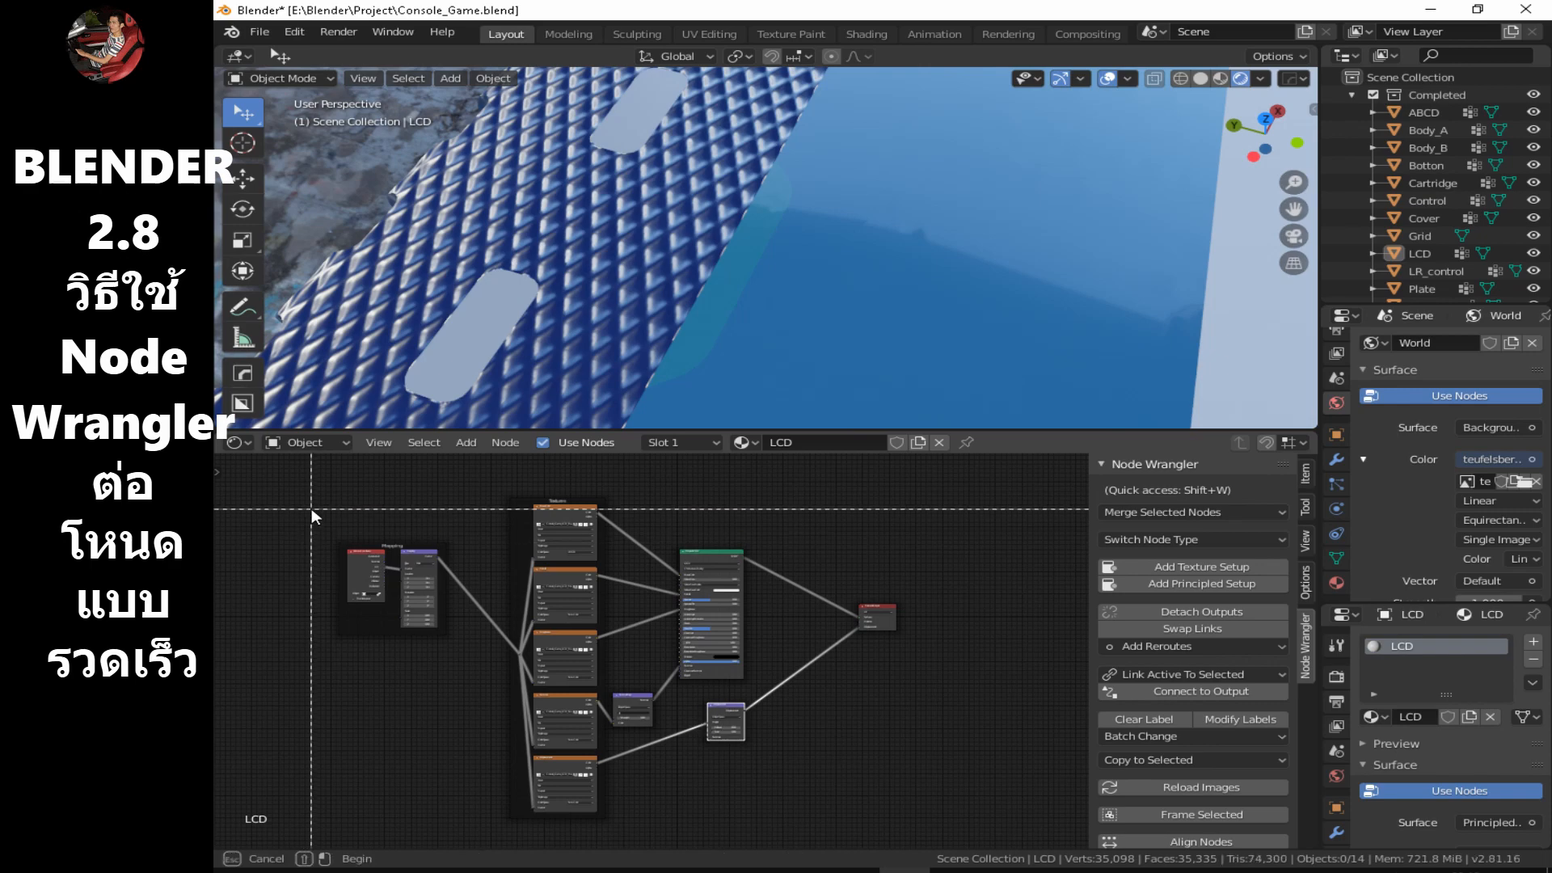
drag(315, 507, 630, 813)
key(x)
click(552, 520)
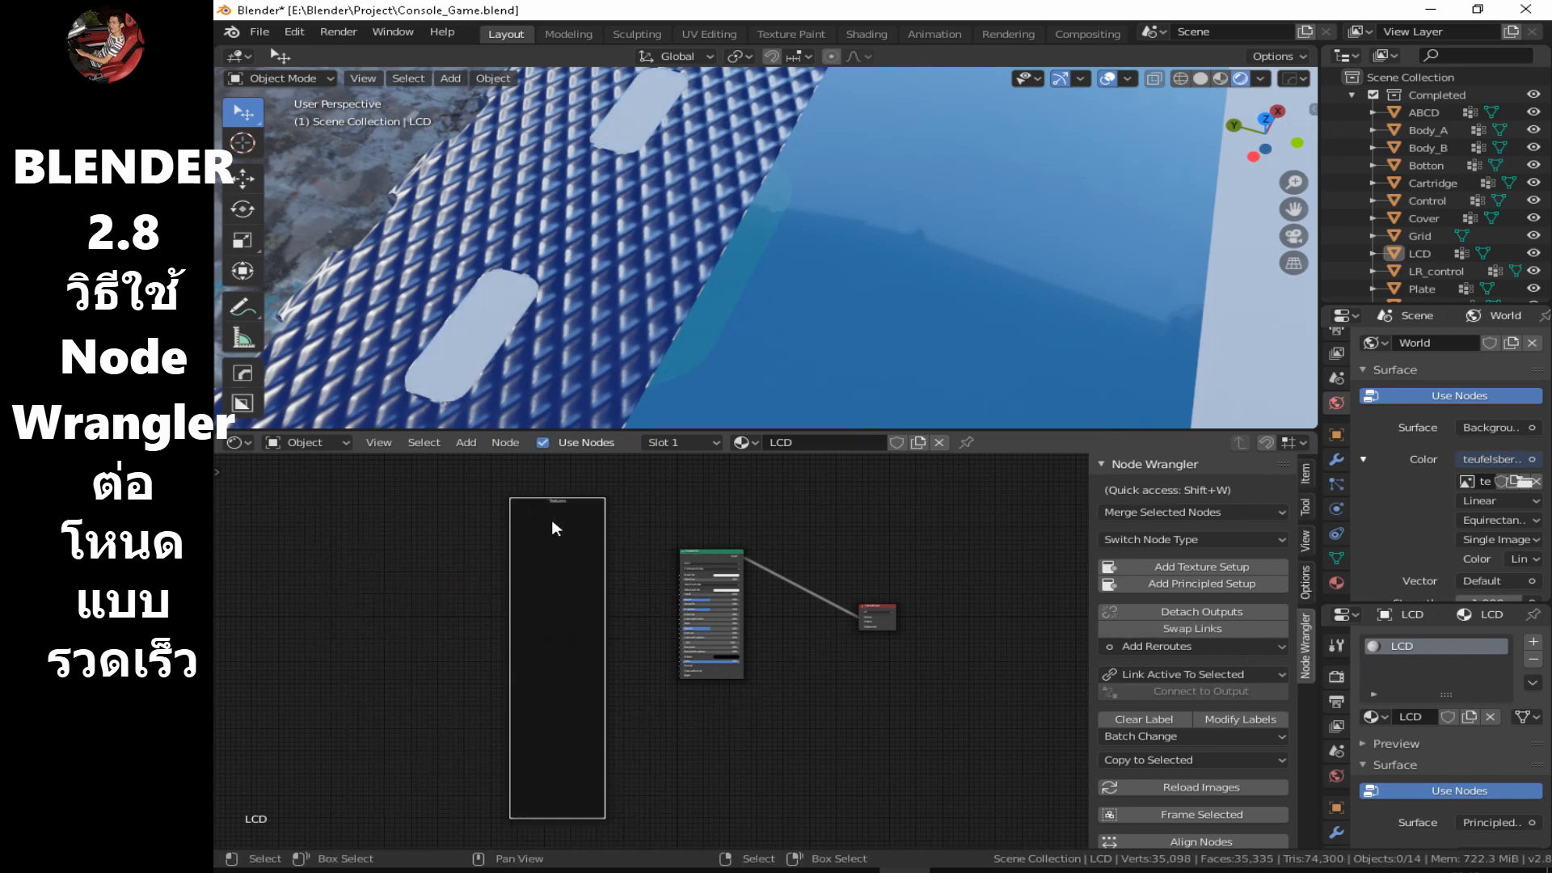
key(x)
Try to load only the LCD AO, BaseColor and Emissive maps onto the Principled BSDF node with Principled Texture Setup.
scroll(719, 695, up, 10)
middle_drag(931, 657, 763, 706)
click(618, 508)
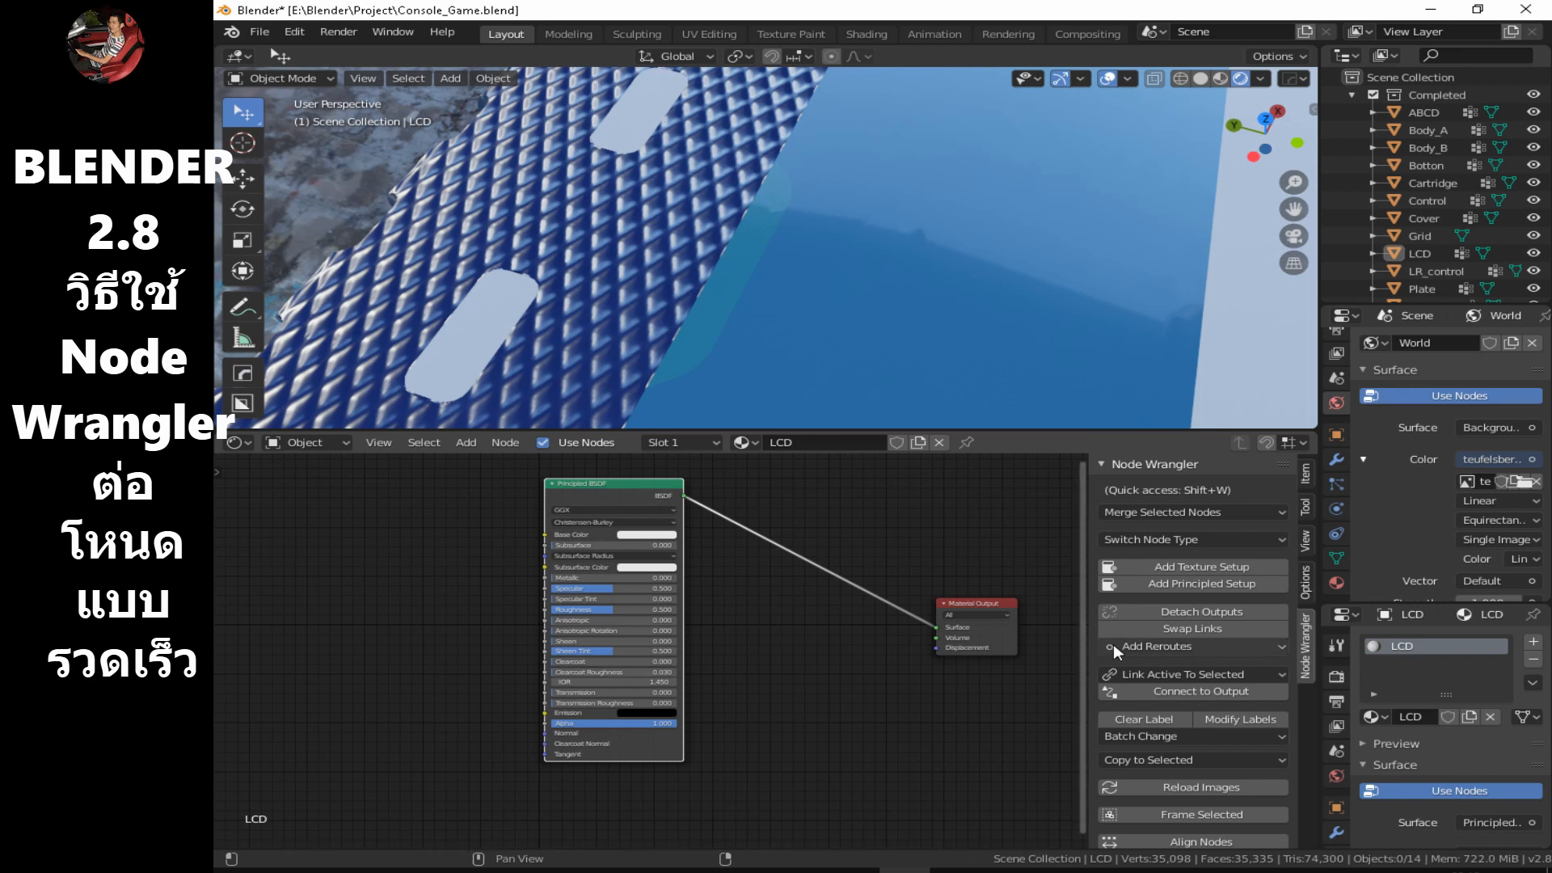
click(1200, 584)
scroll(1070, 376, down, 3)
drag(1164, 409, 1165, 451)
click(951, 510)
scroll(949, 535, down, 3)
scroll(947, 542, down, 5)
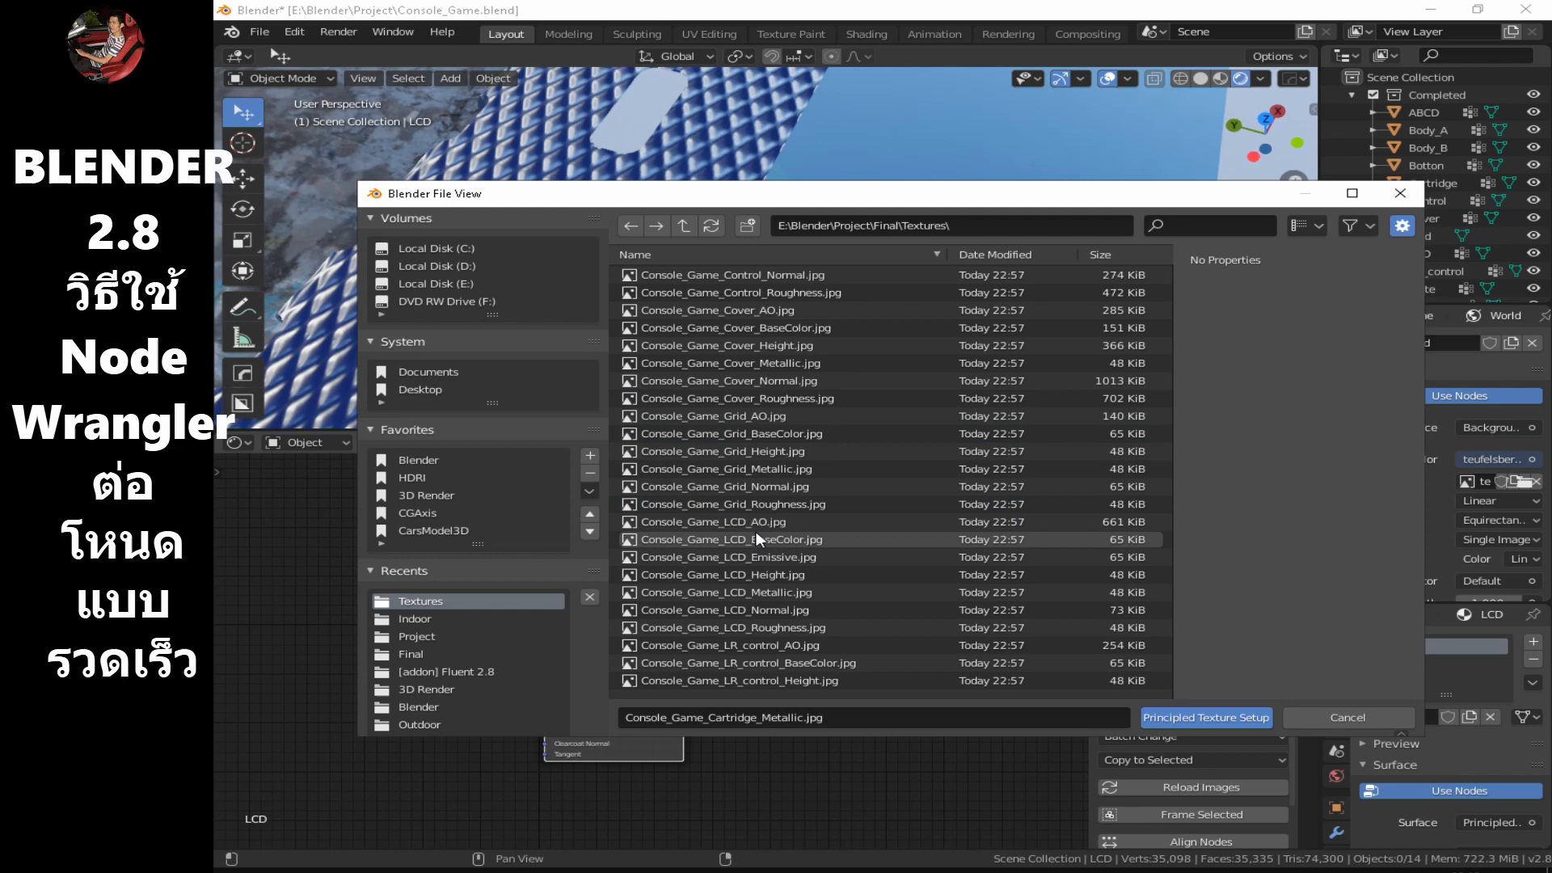
click(788, 560)
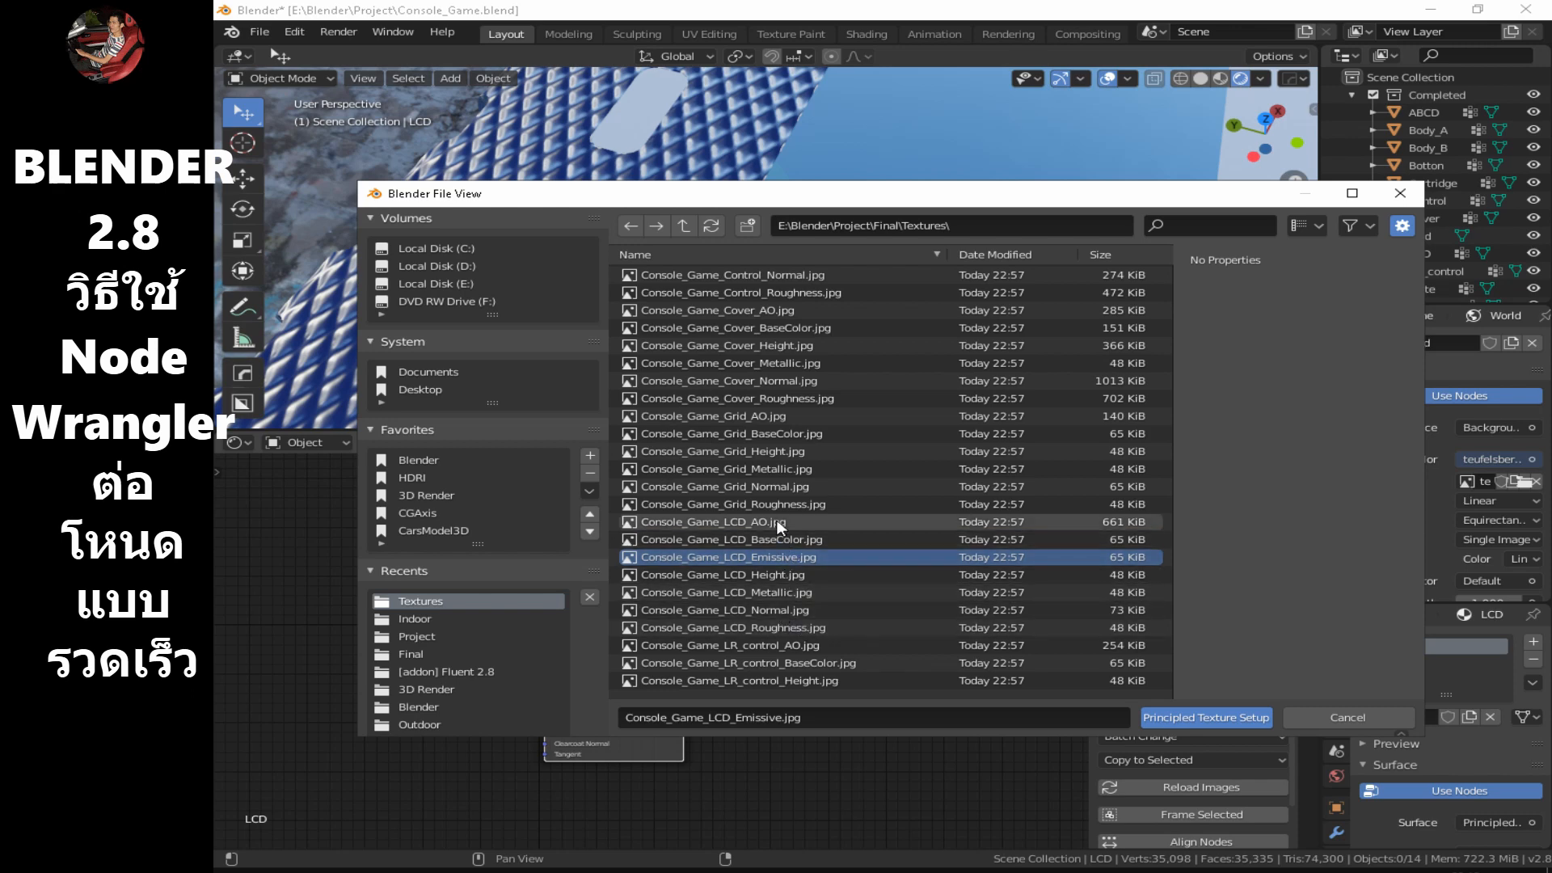
shift+click(728, 522)
shift+click(761, 540)
click(1178, 718)
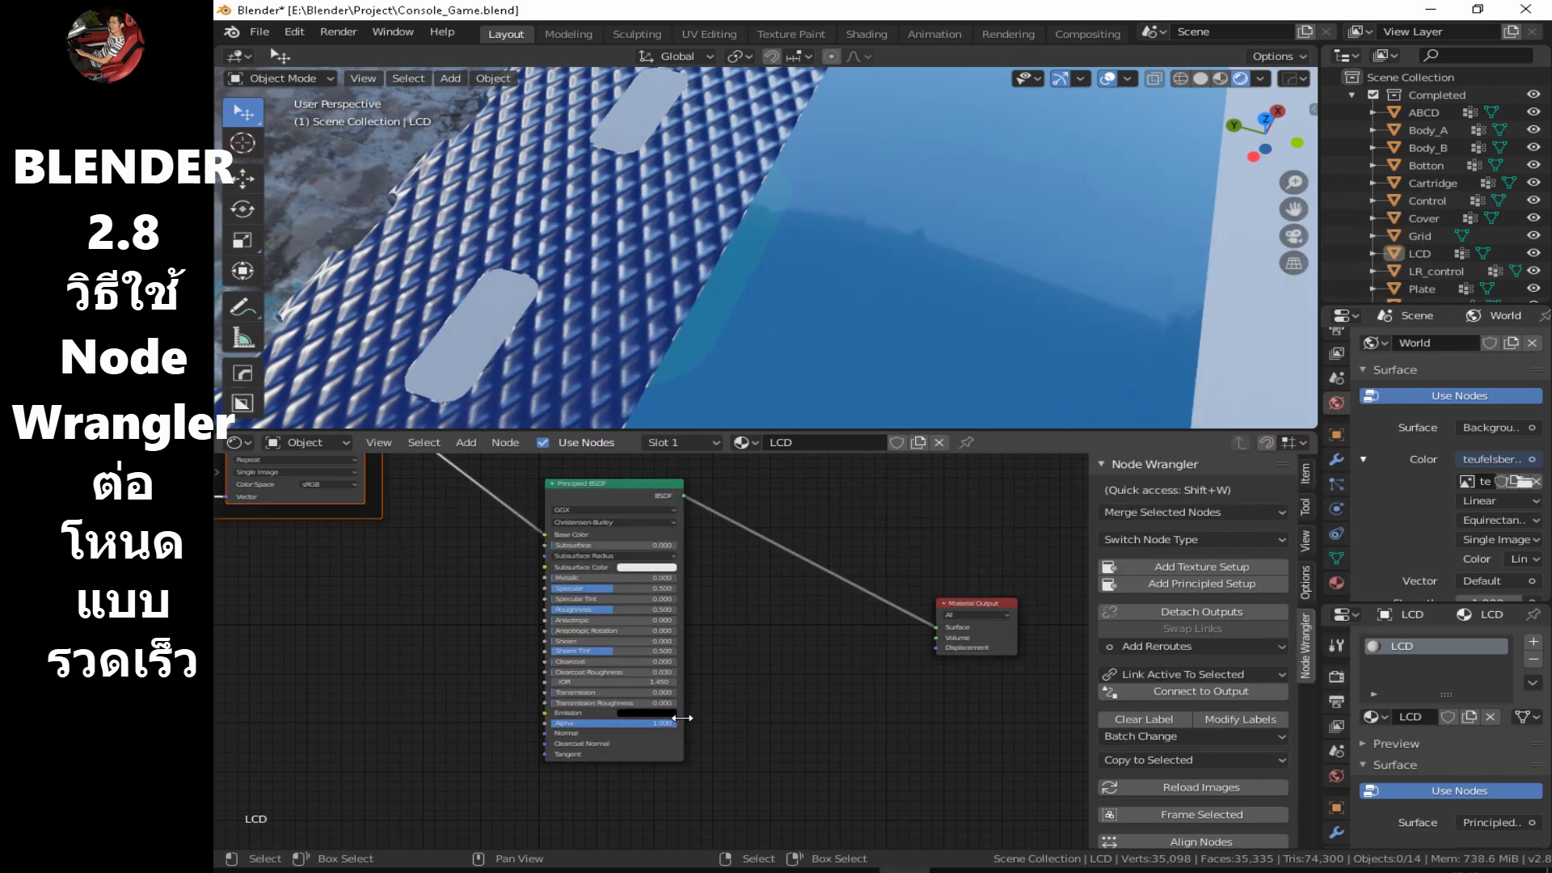
Undo the LCD texture setup and detach the Principled BSDF node from the Material Output.
scroll(583, 554, up, 1)
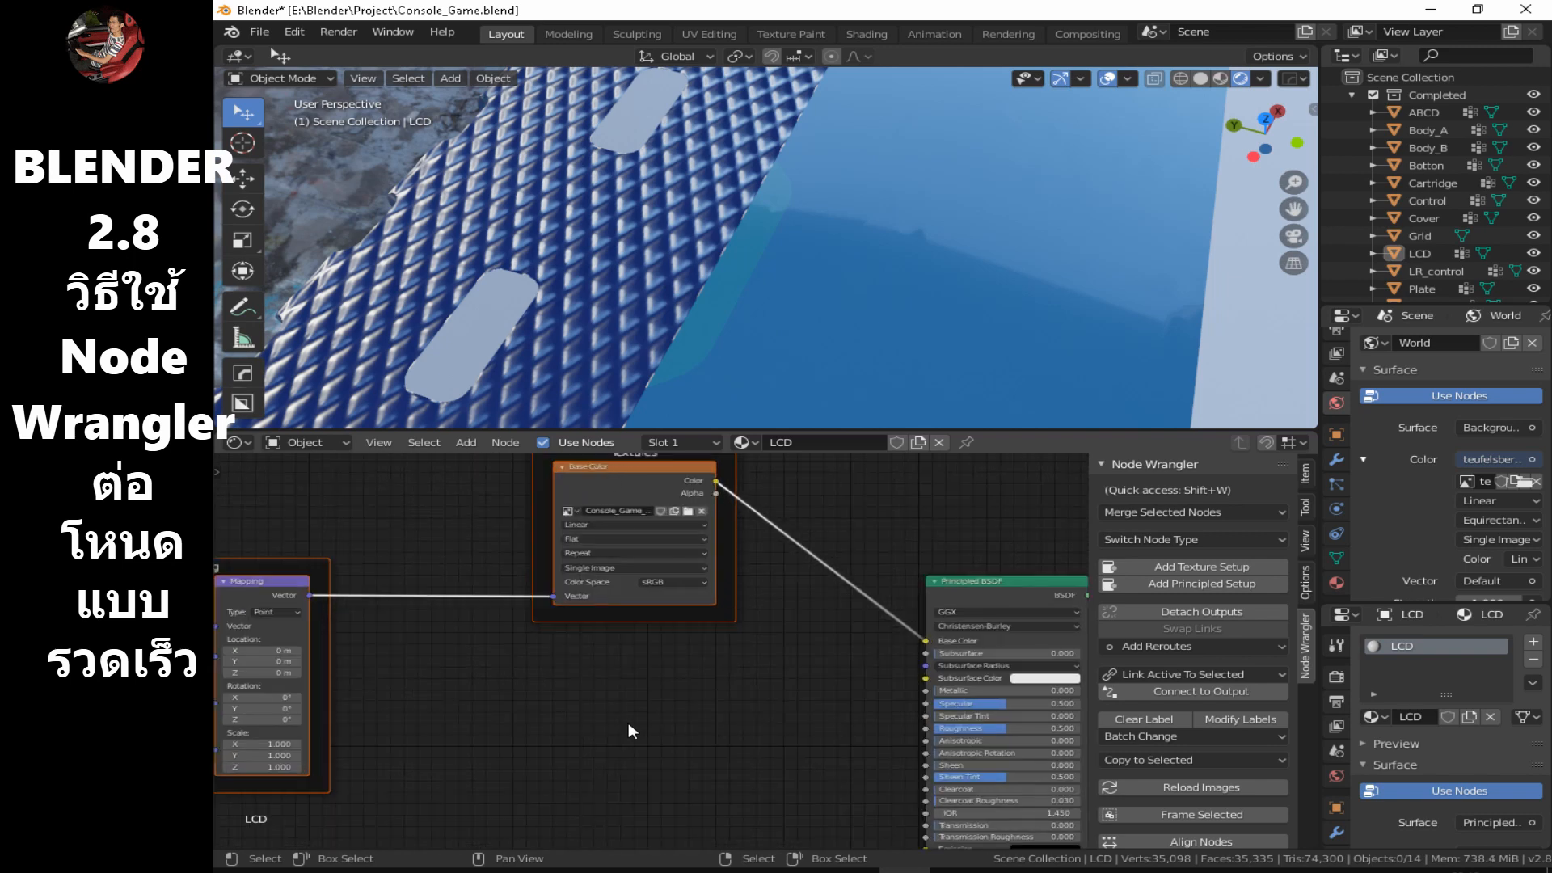
scroll(651, 697, down, 6)
key(ctrl+z)
scroll(709, 710, up, 1)
middle_drag(710, 710, 495, 659)
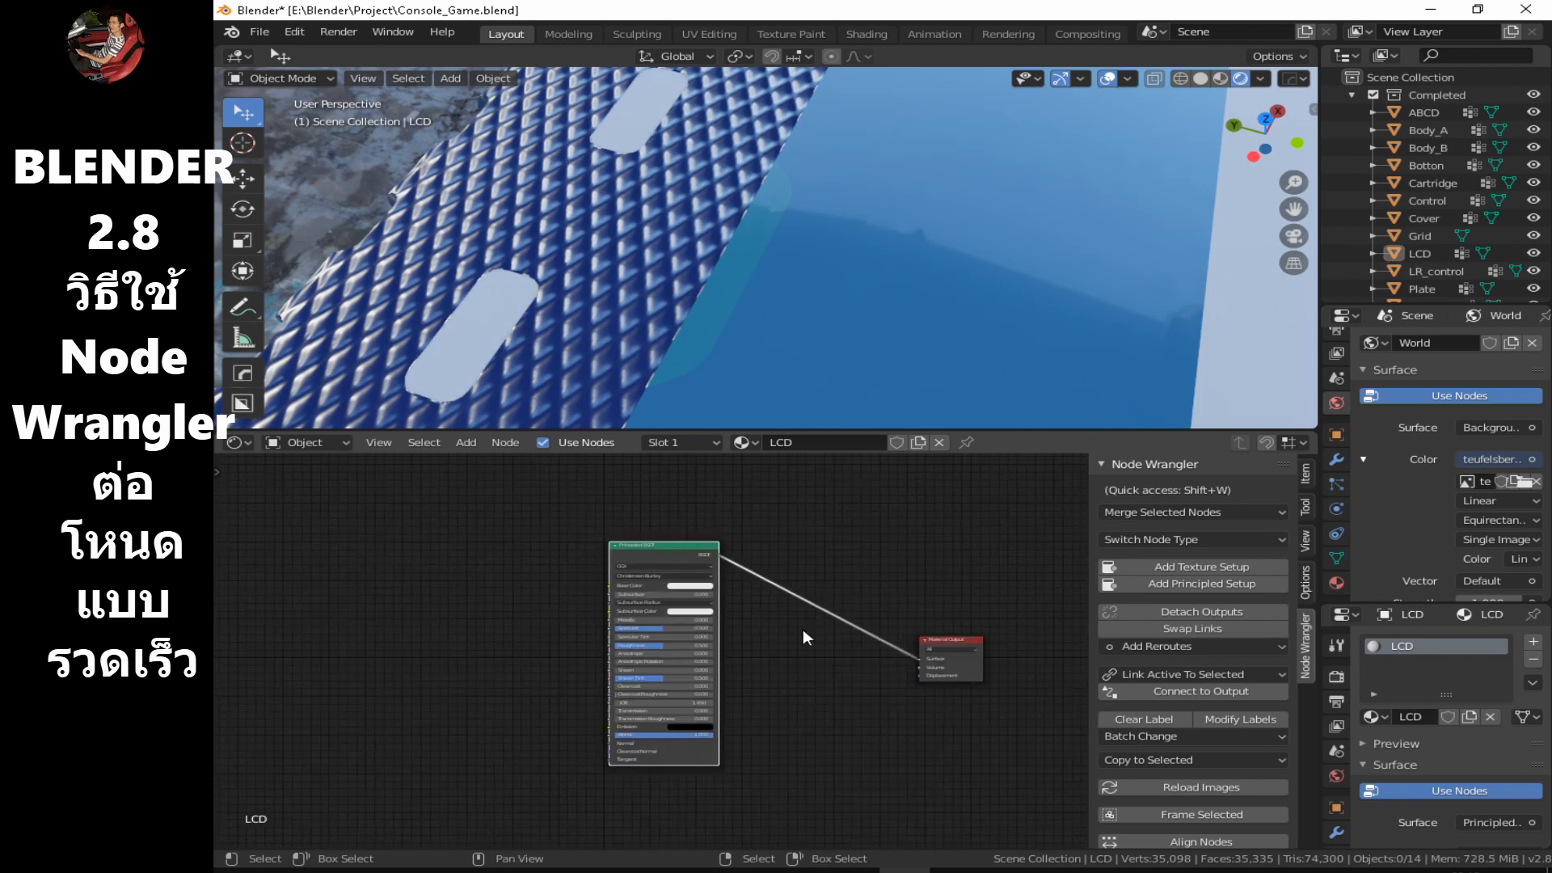
key(ctrl+z)
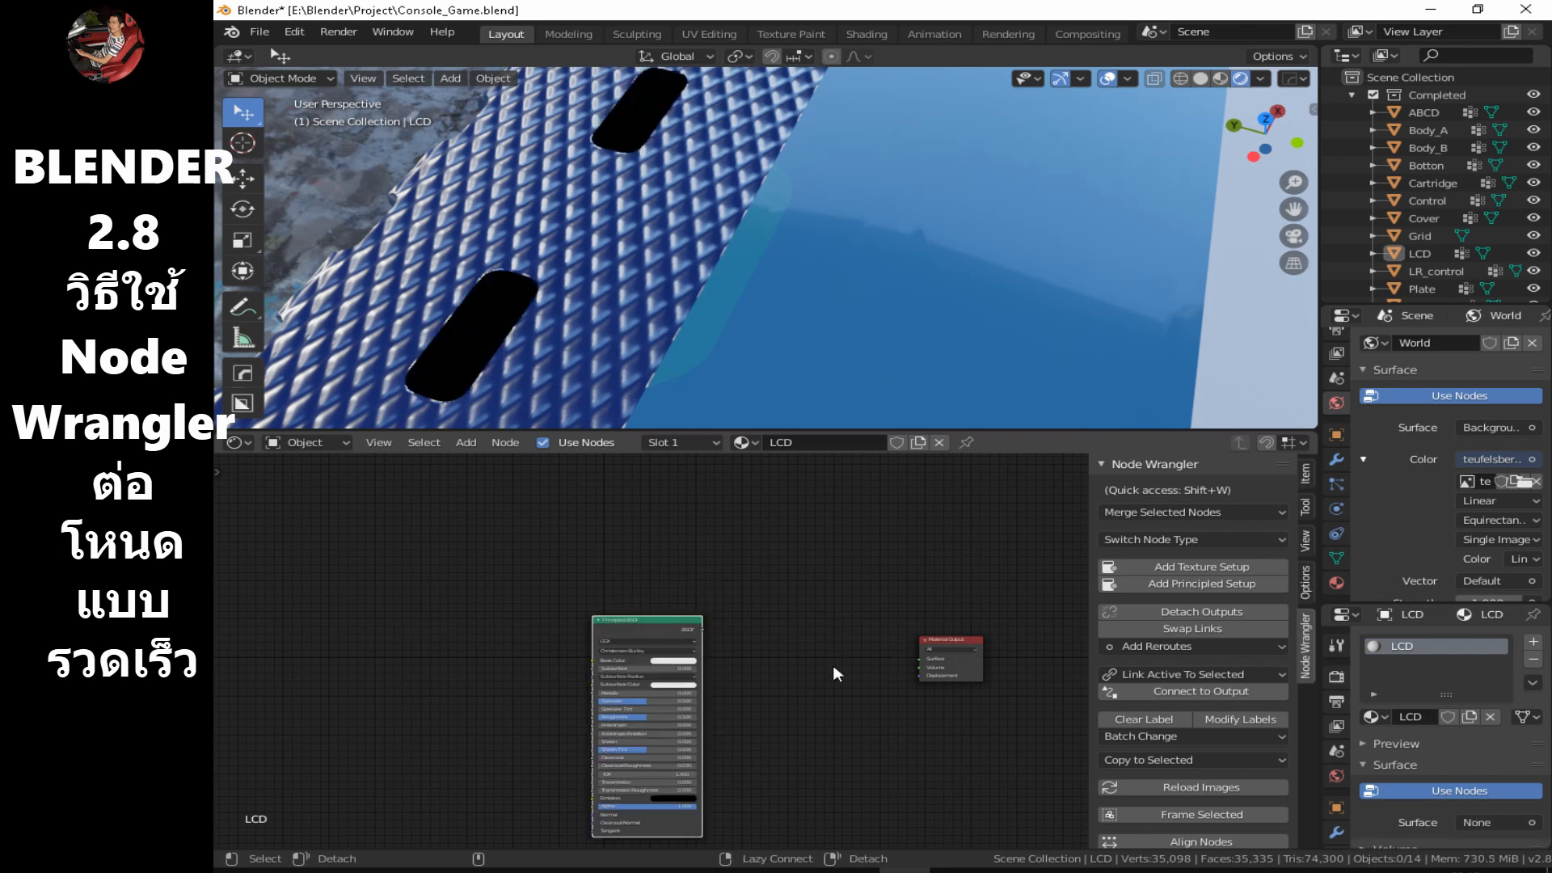
scroll(825, 678, up, 1)
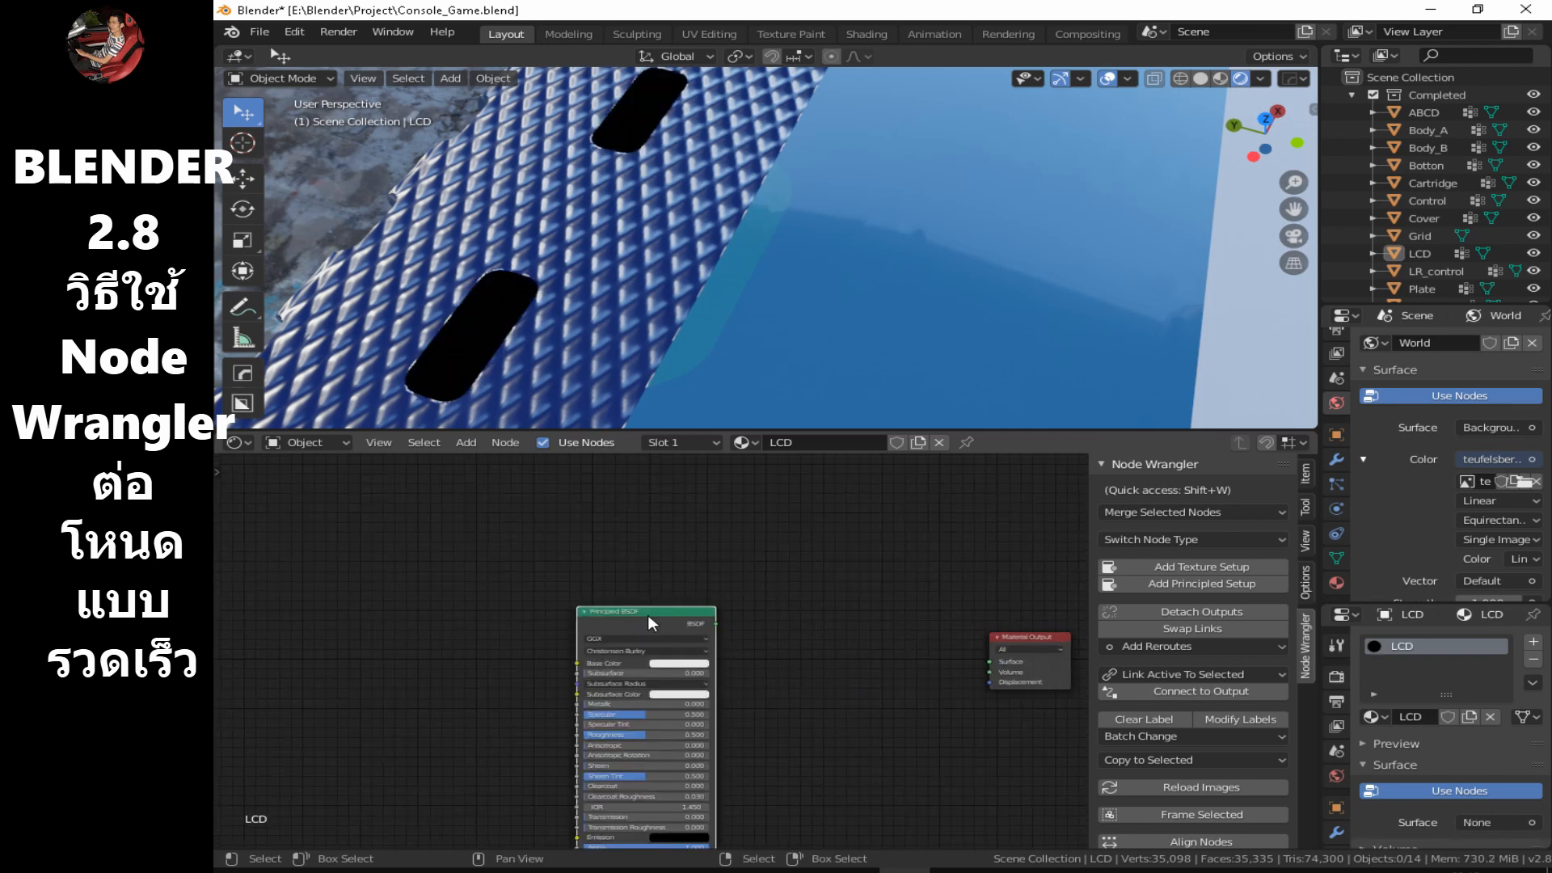
Add an Emission shader node between the Principled BSDF and Material Output nodes of the LCD material.
key(shift+a)
mouse_move(710, 687)
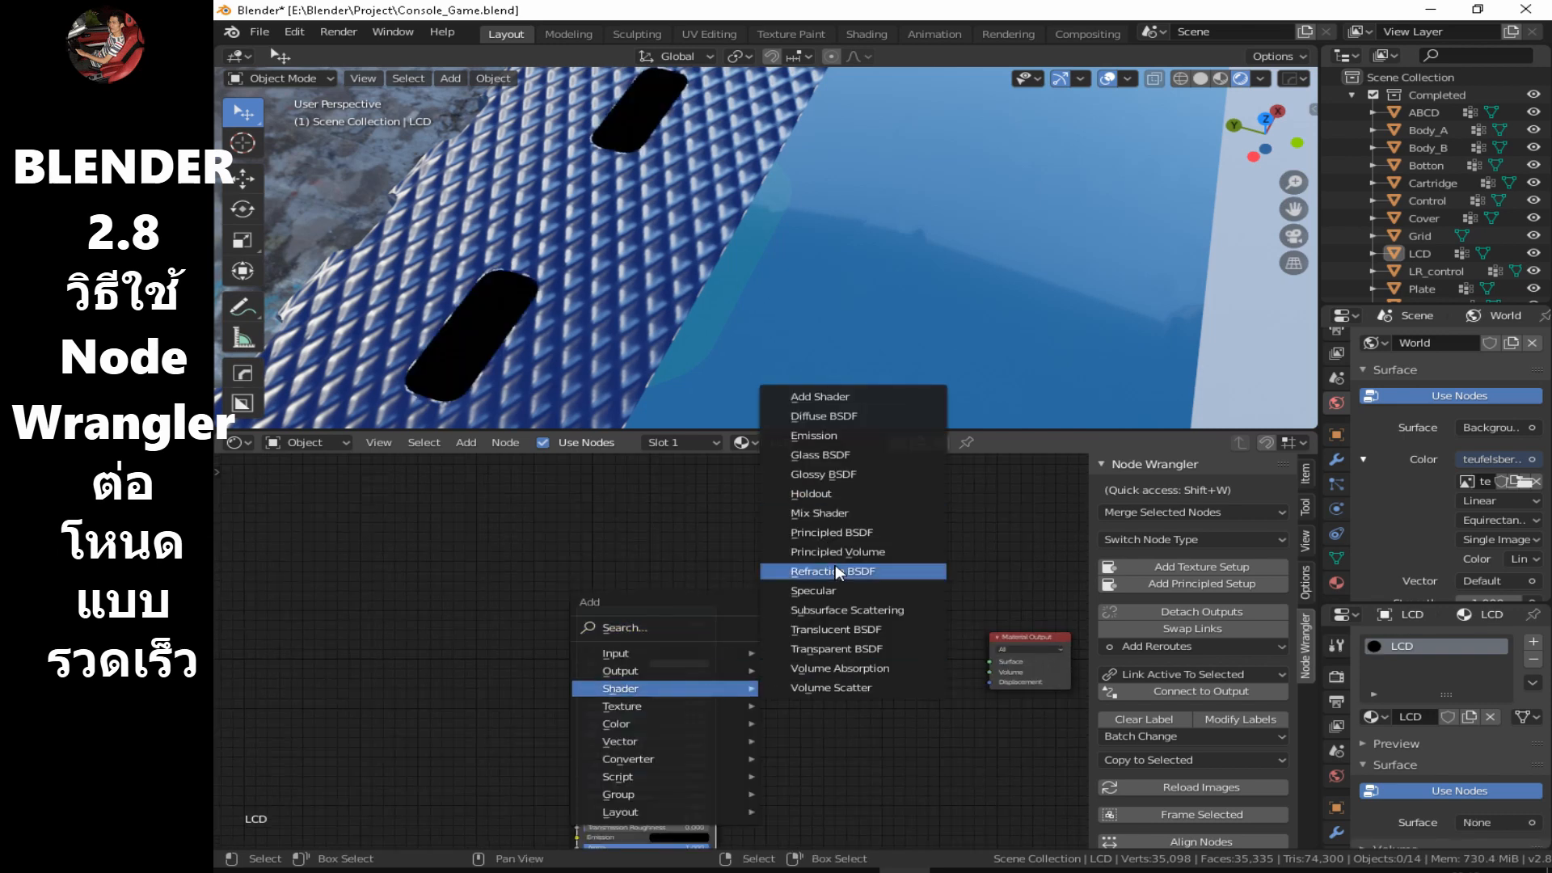
click(846, 437)
click(800, 645)
scroll(941, 754, up, 4)
scroll(941, 754, up, 1)
middle_drag(941, 673, 703, 676)
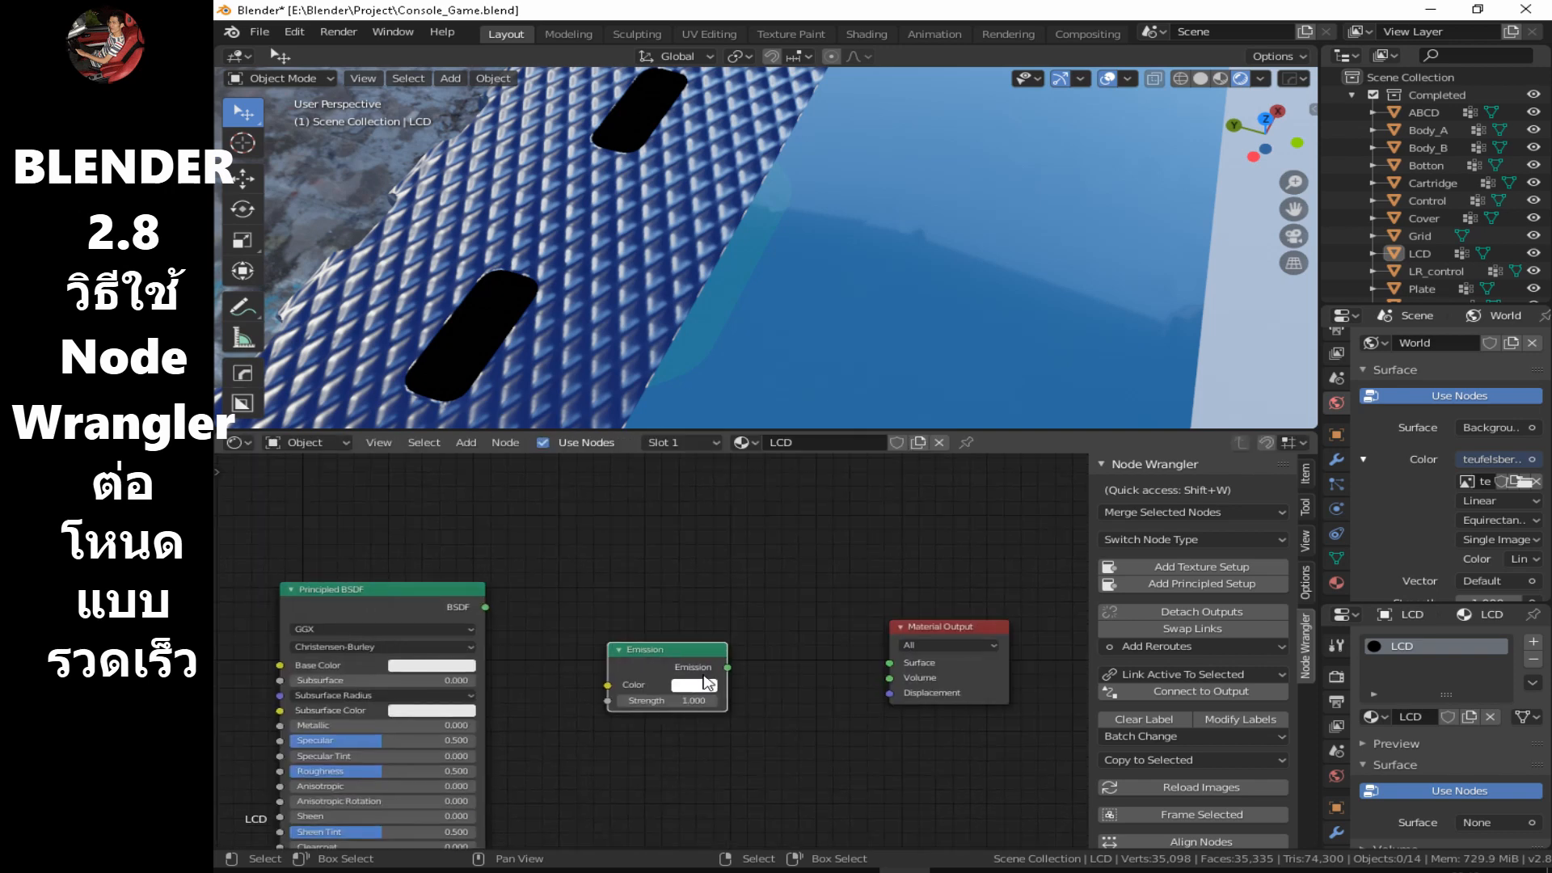
Set the Emission node to an orange colour with strength 10 and connect it to the Material Output's Surface input.
click(707, 688)
drag(727, 667, 889, 663)
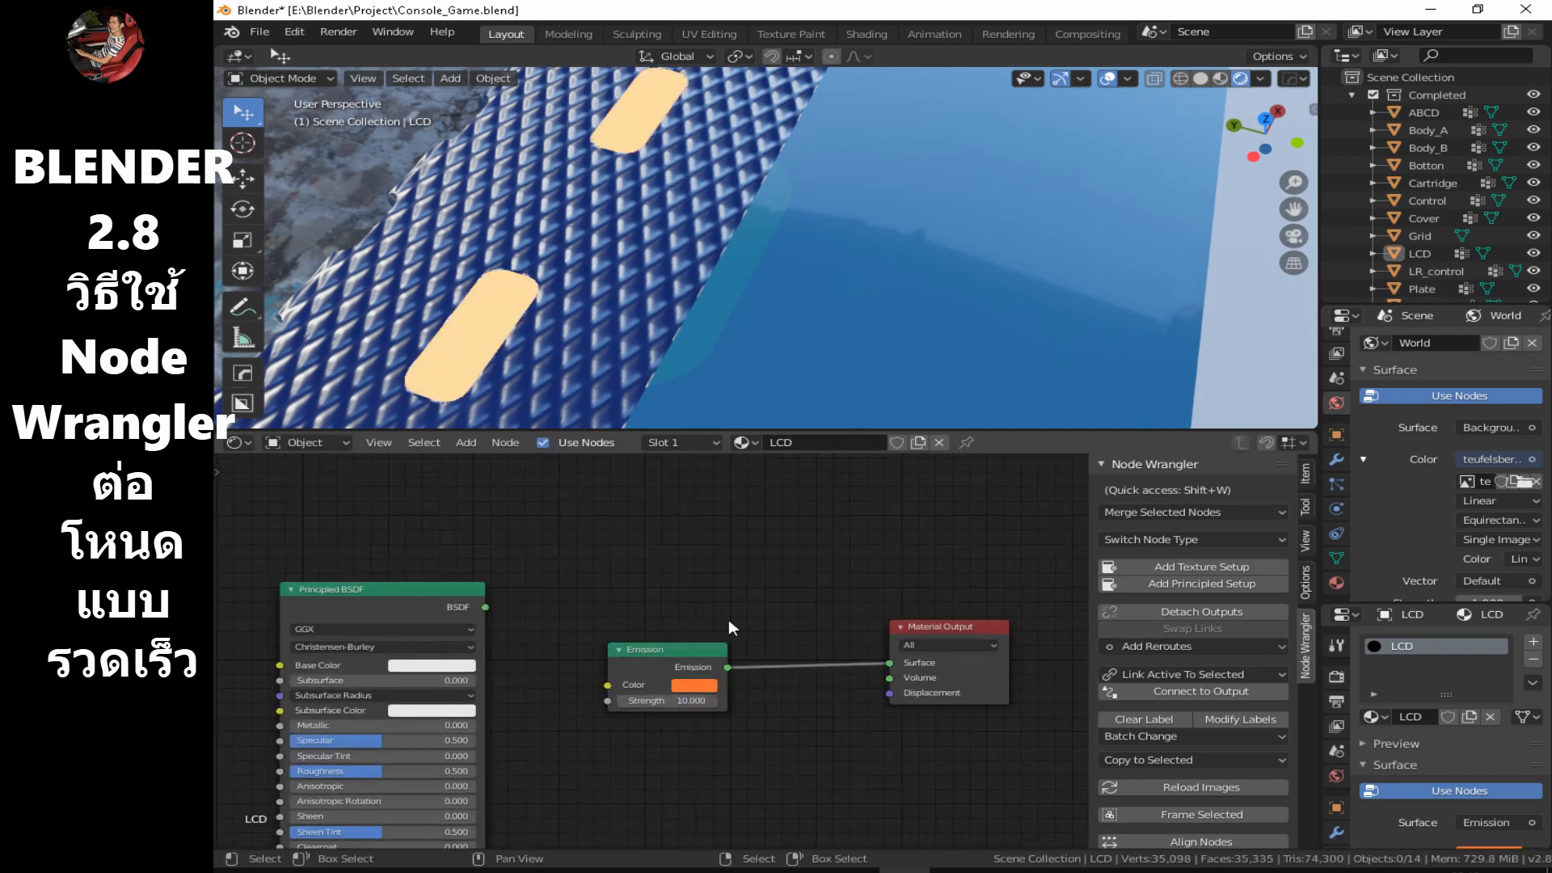
scroll(616, 341, up, 4)
scroll(702, 239, down, 10)
middle_drag(702, 238, 678, 257)
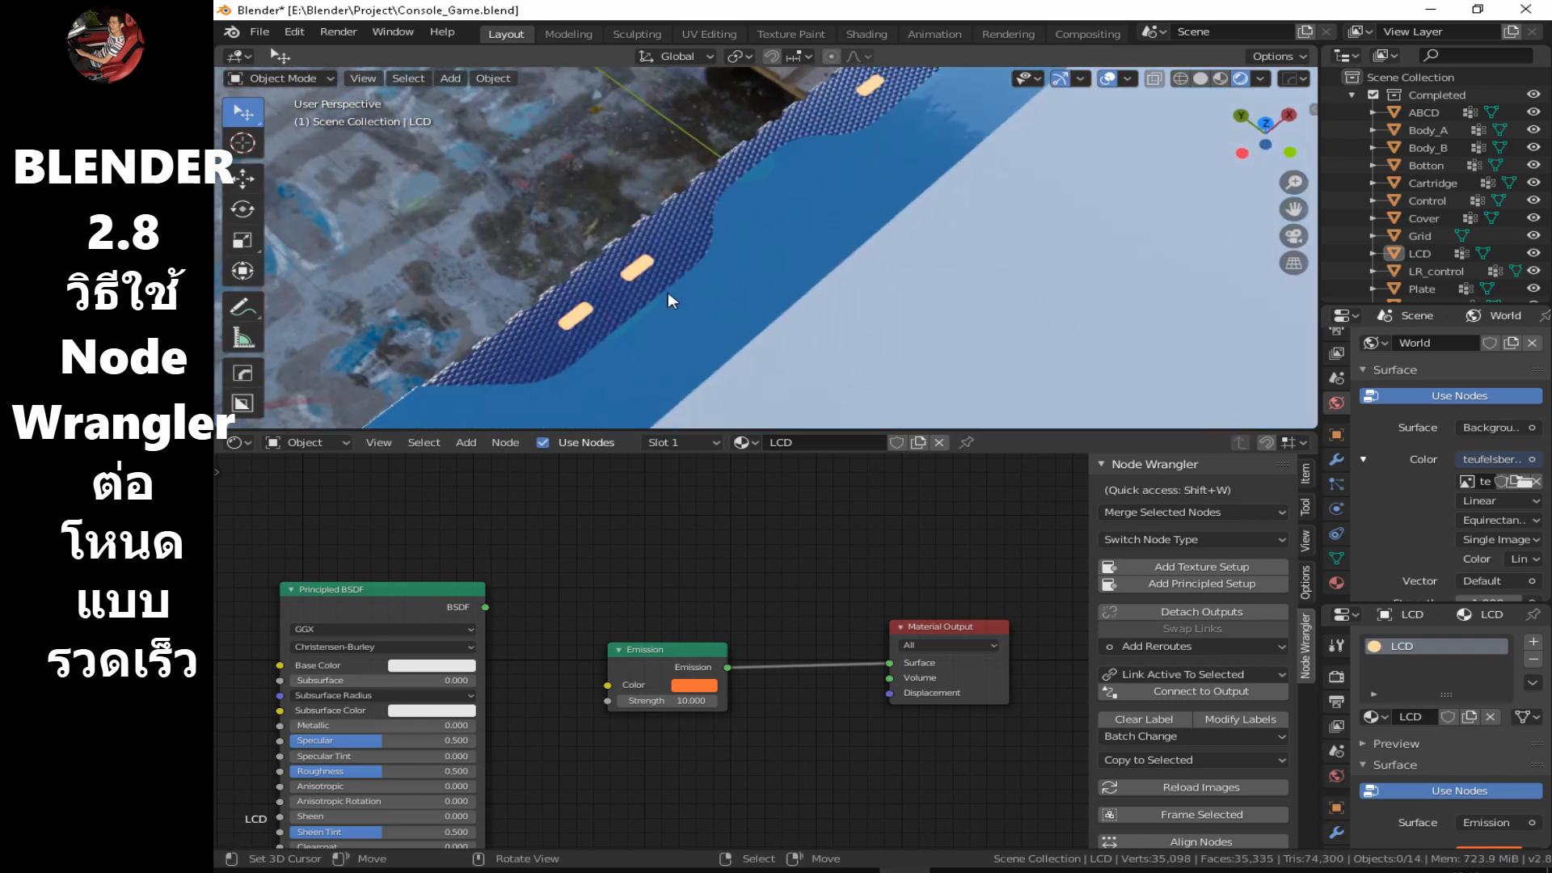
Adjust the Emission colour to a deeper, more saturated orange and delete the unused Principled BSDF node.
click(694, 684)
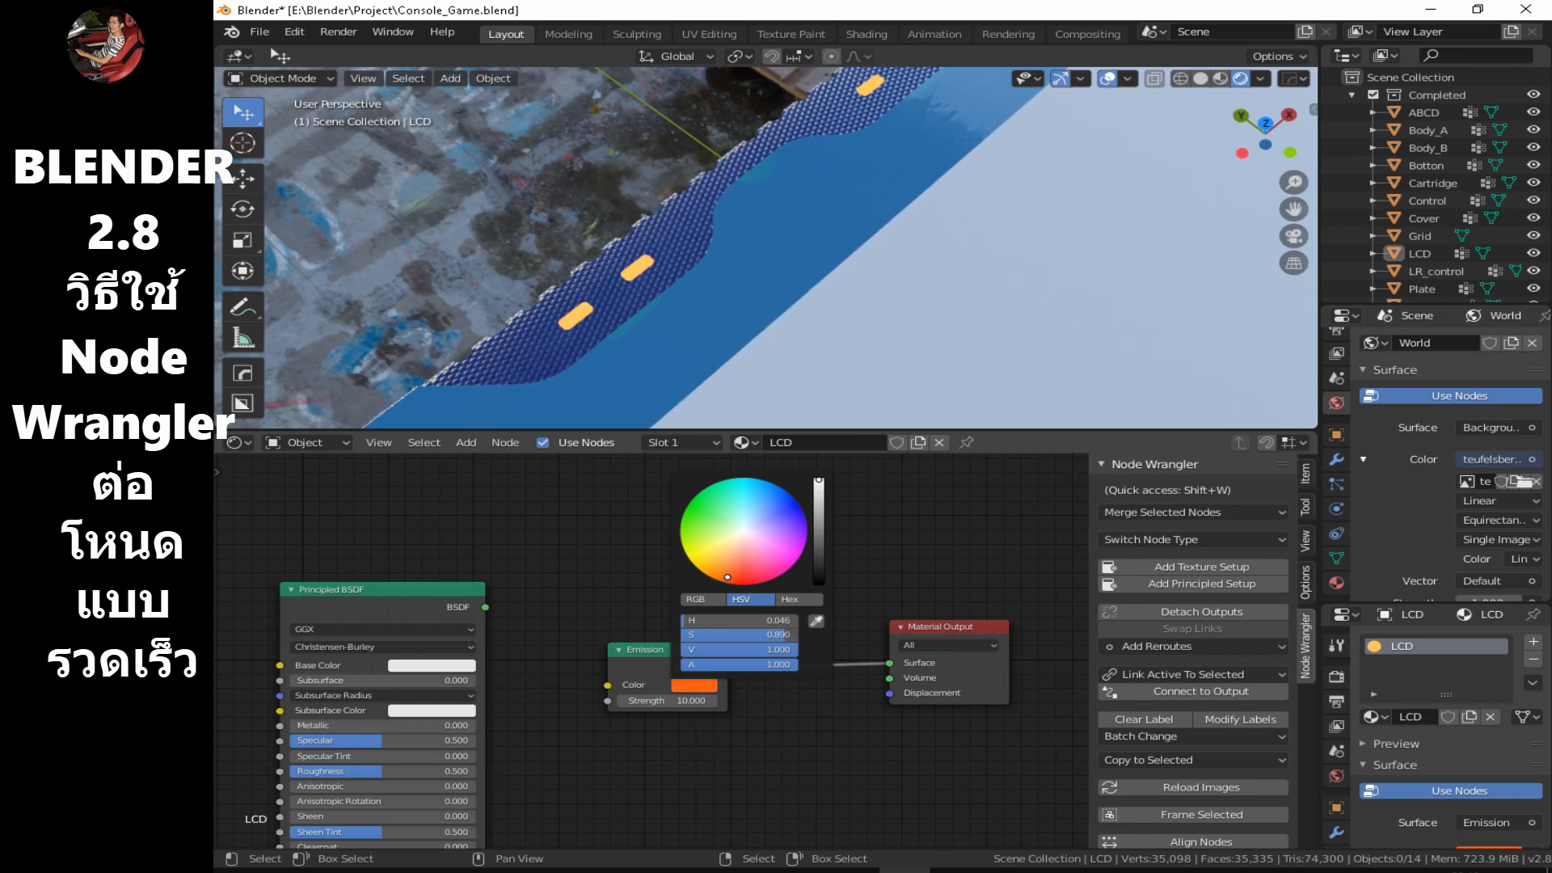
click(402, 616)
key(x)
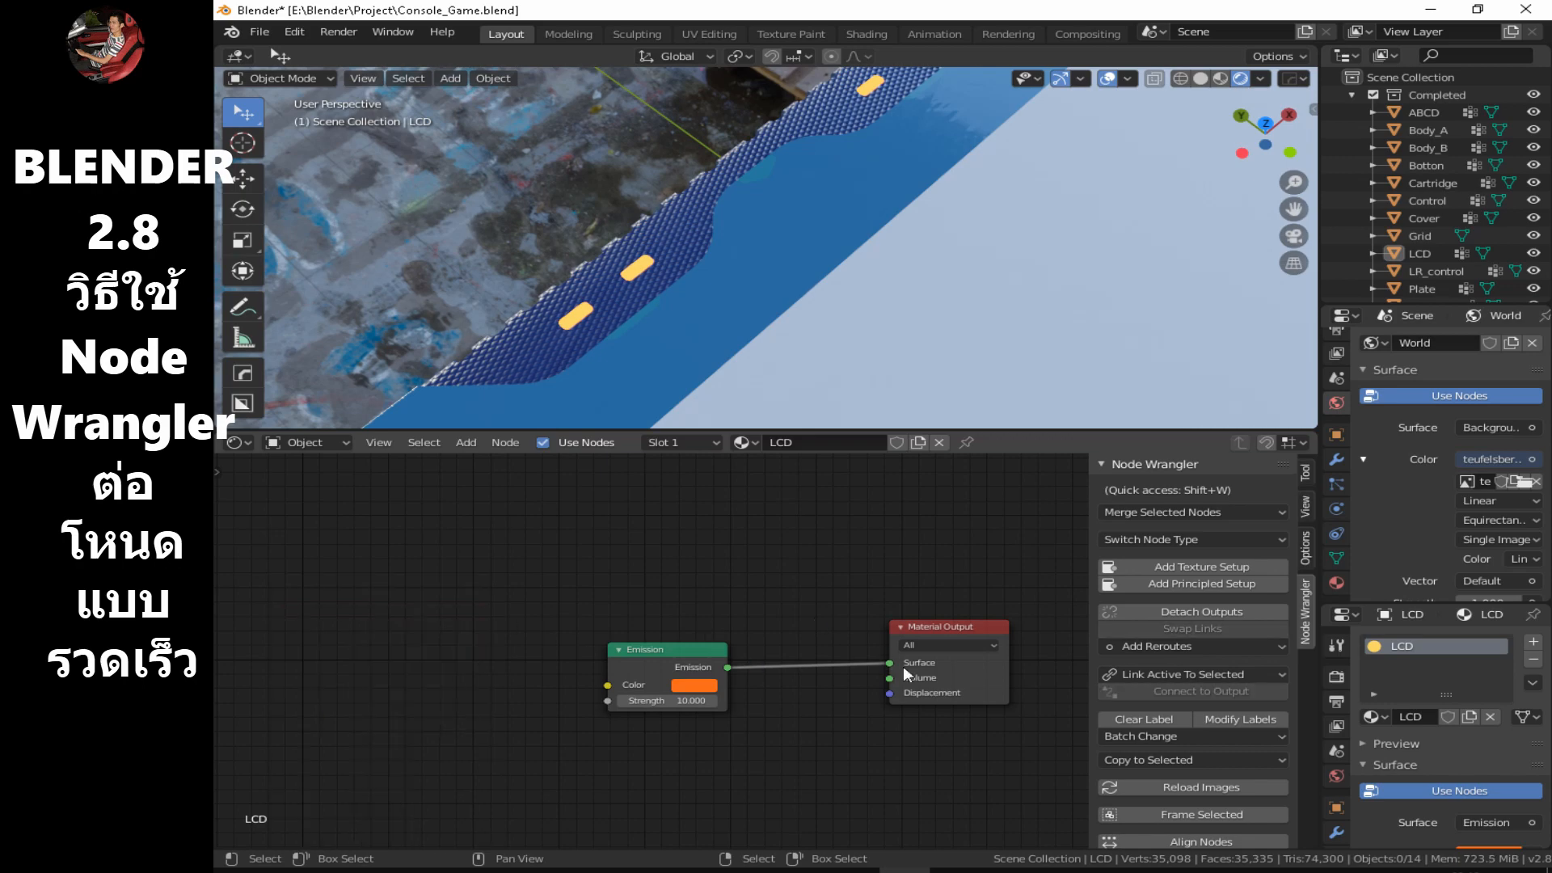
middle_drag(930, 356, 913, 205)
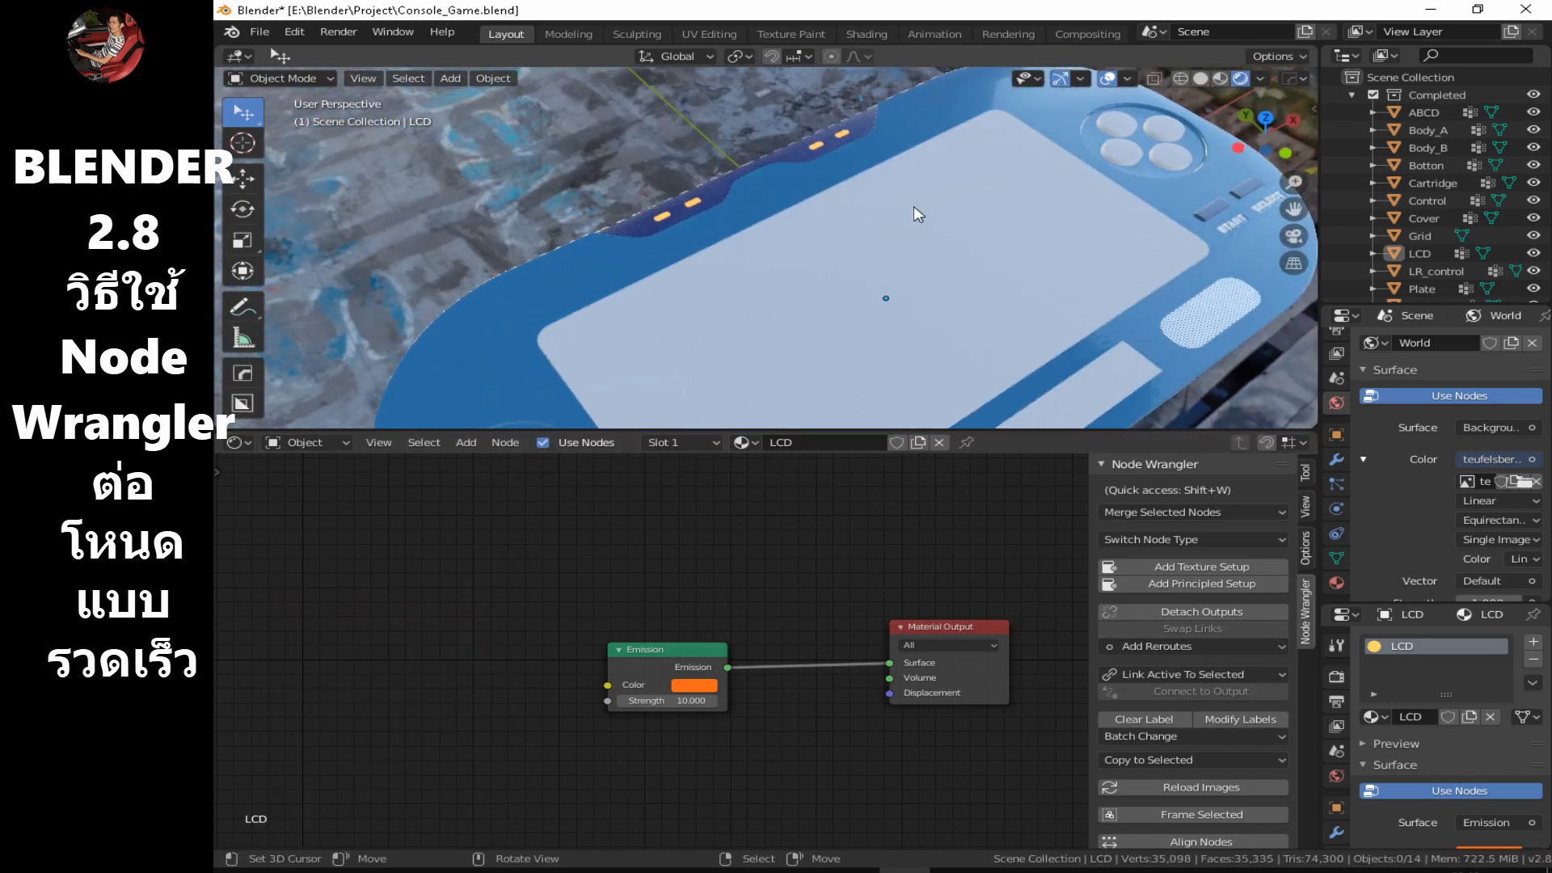
Load the Console_Game_LR_control maps from AO to Roughness onto the LR_control part's Principled BSDF node with Principled Texture Setup.
click(1436, 275)
middle_drag(1164, 259, 661, 207)
scroll(629, 638, down, 3)
middle_drag(629, 638, 1046, 654)
click(862, 524)
click(1211, 588)
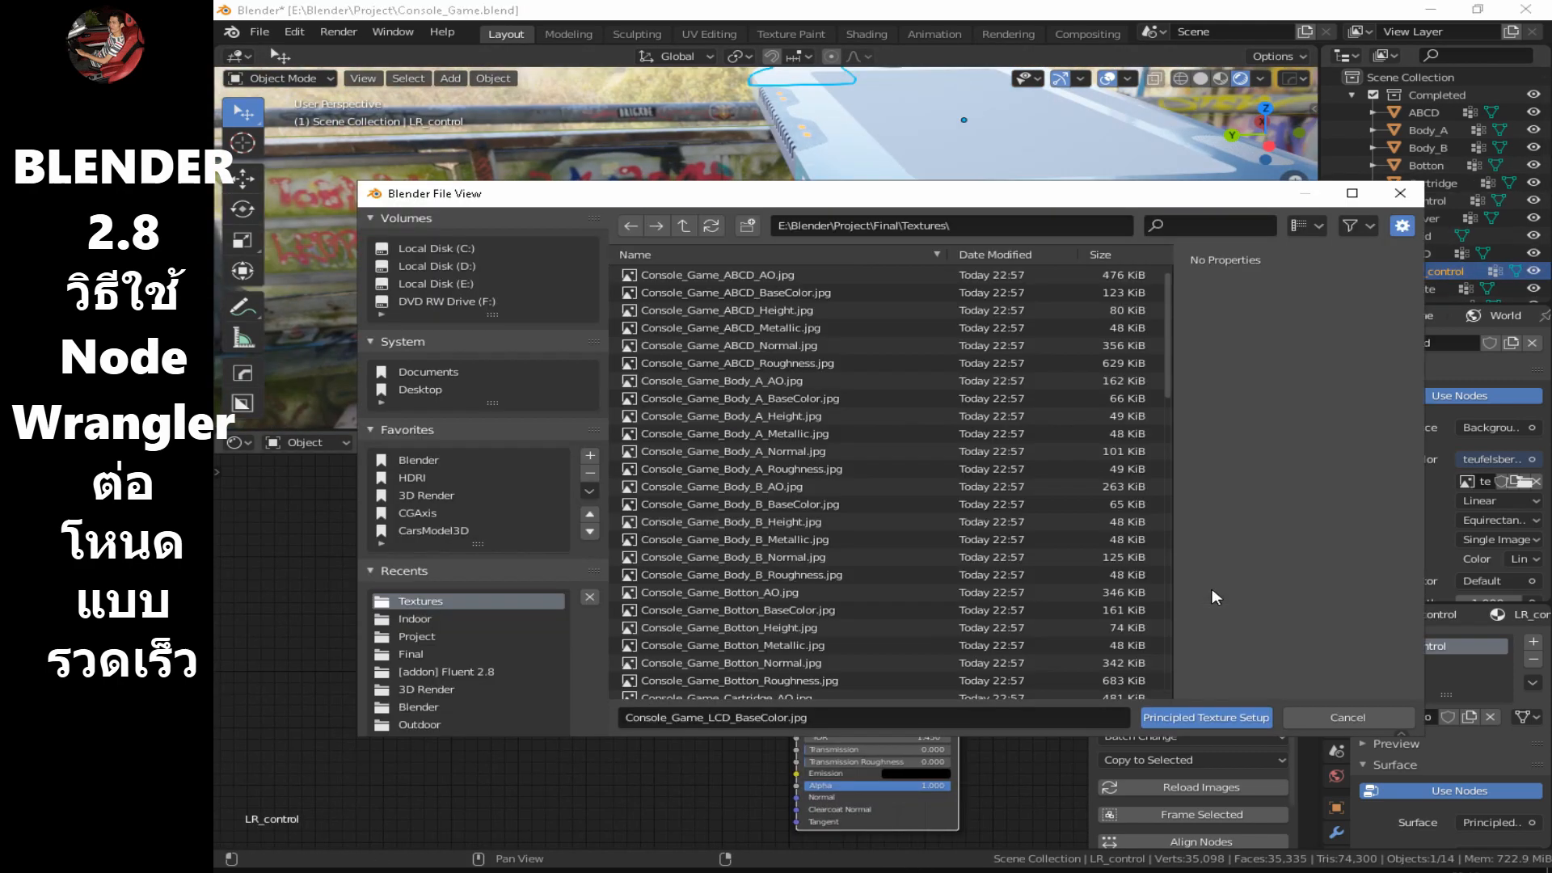
scroll(856, 574, down, 20)
click(768, 507)
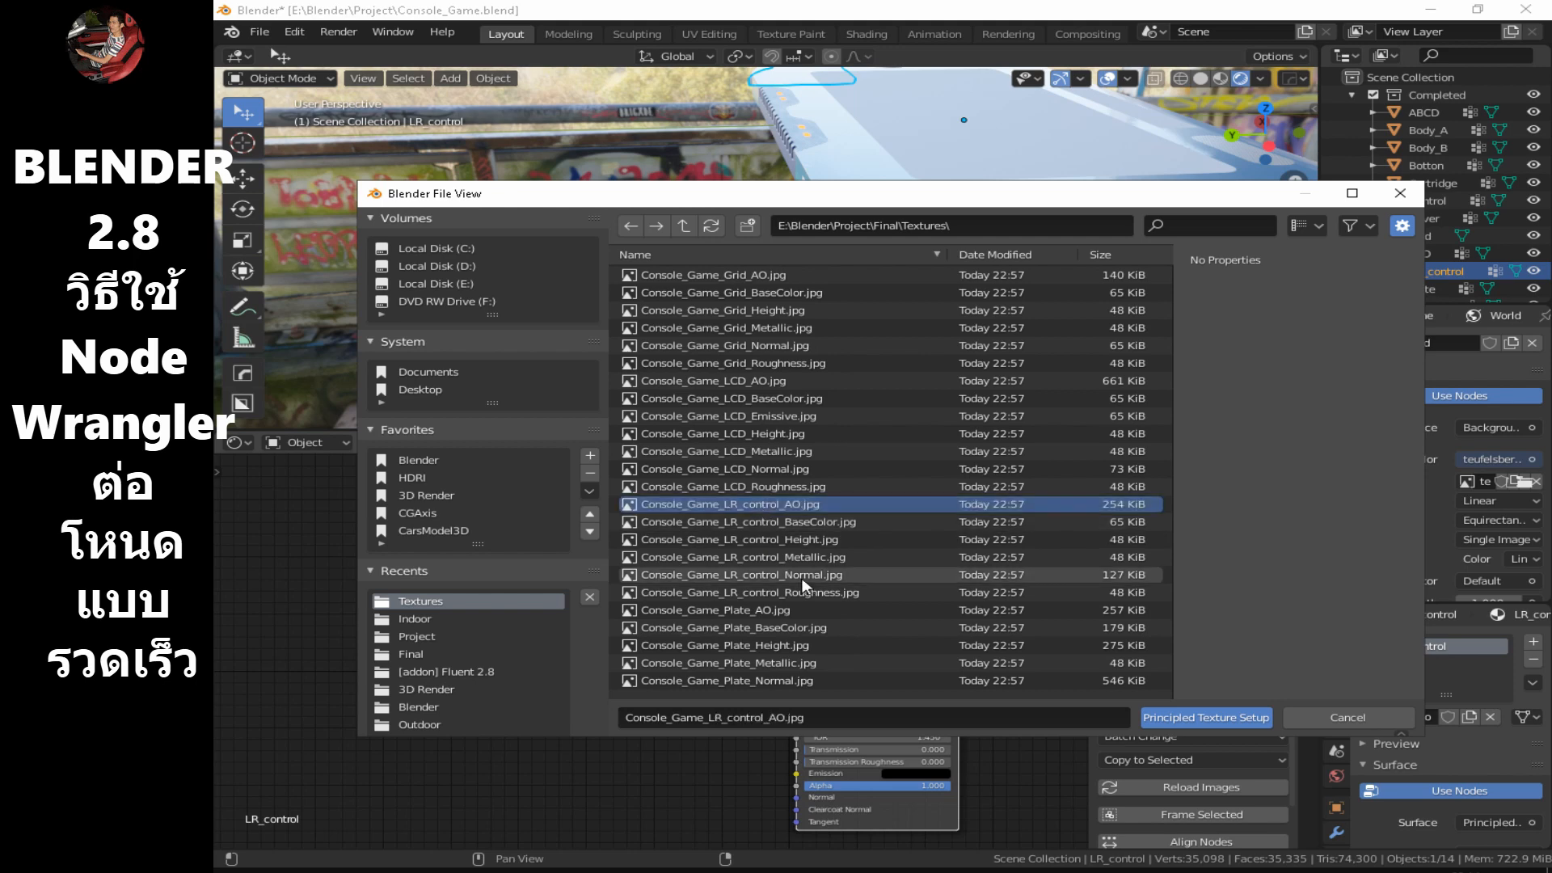
scroll(804, 584, down, 2)
shift+click(808, 557)
click(1207, 718)
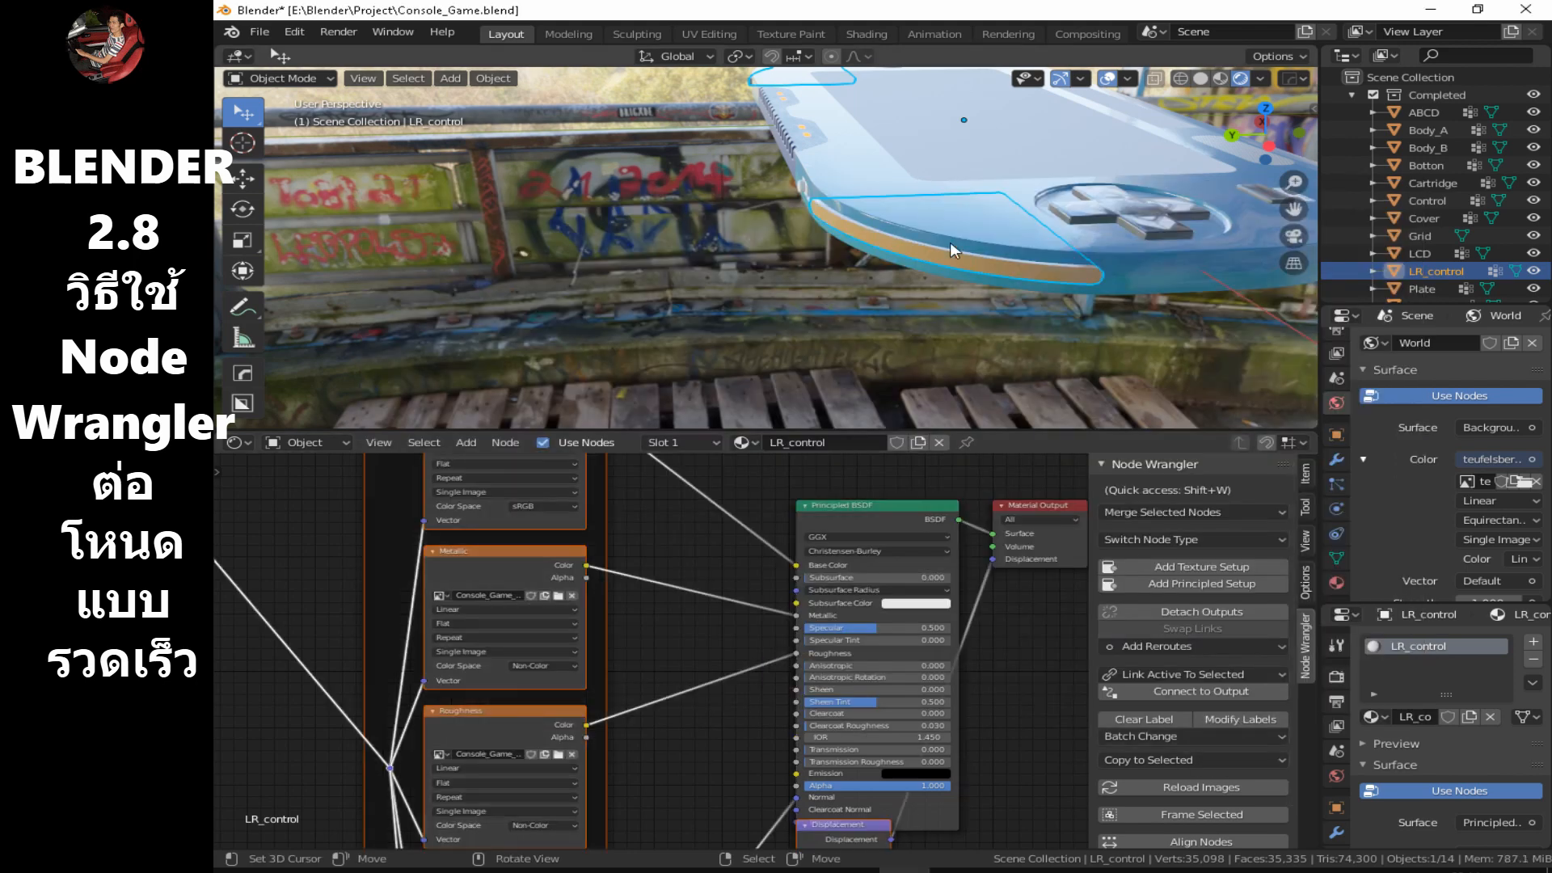
scroll(970, 239, up, 5)
Select the Plate part and load its Console_Game_Plate maps from AO to Roughness with Principled Texture Setup.
scroll(1442, 253, down, 3)
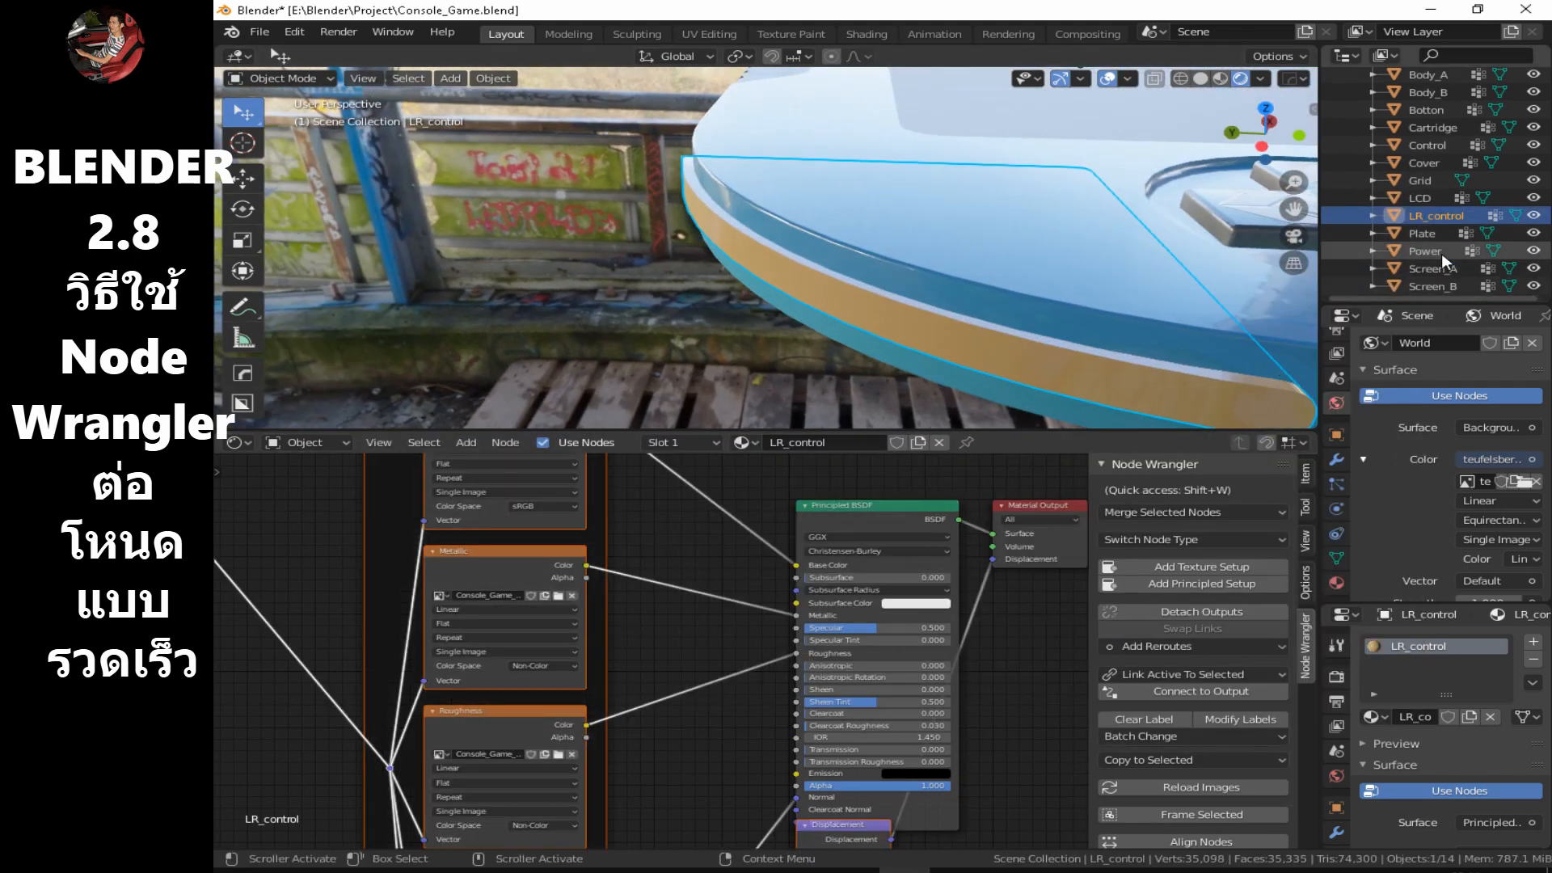
click(1427, 231)
scroll(1130, 279, down, 5)
middle_drag(1130, 279, 1002, 252)
scroll(836, 347, down, 4)
scroll(869, 308, up, 5)
scroll(868, 308, up, 3)
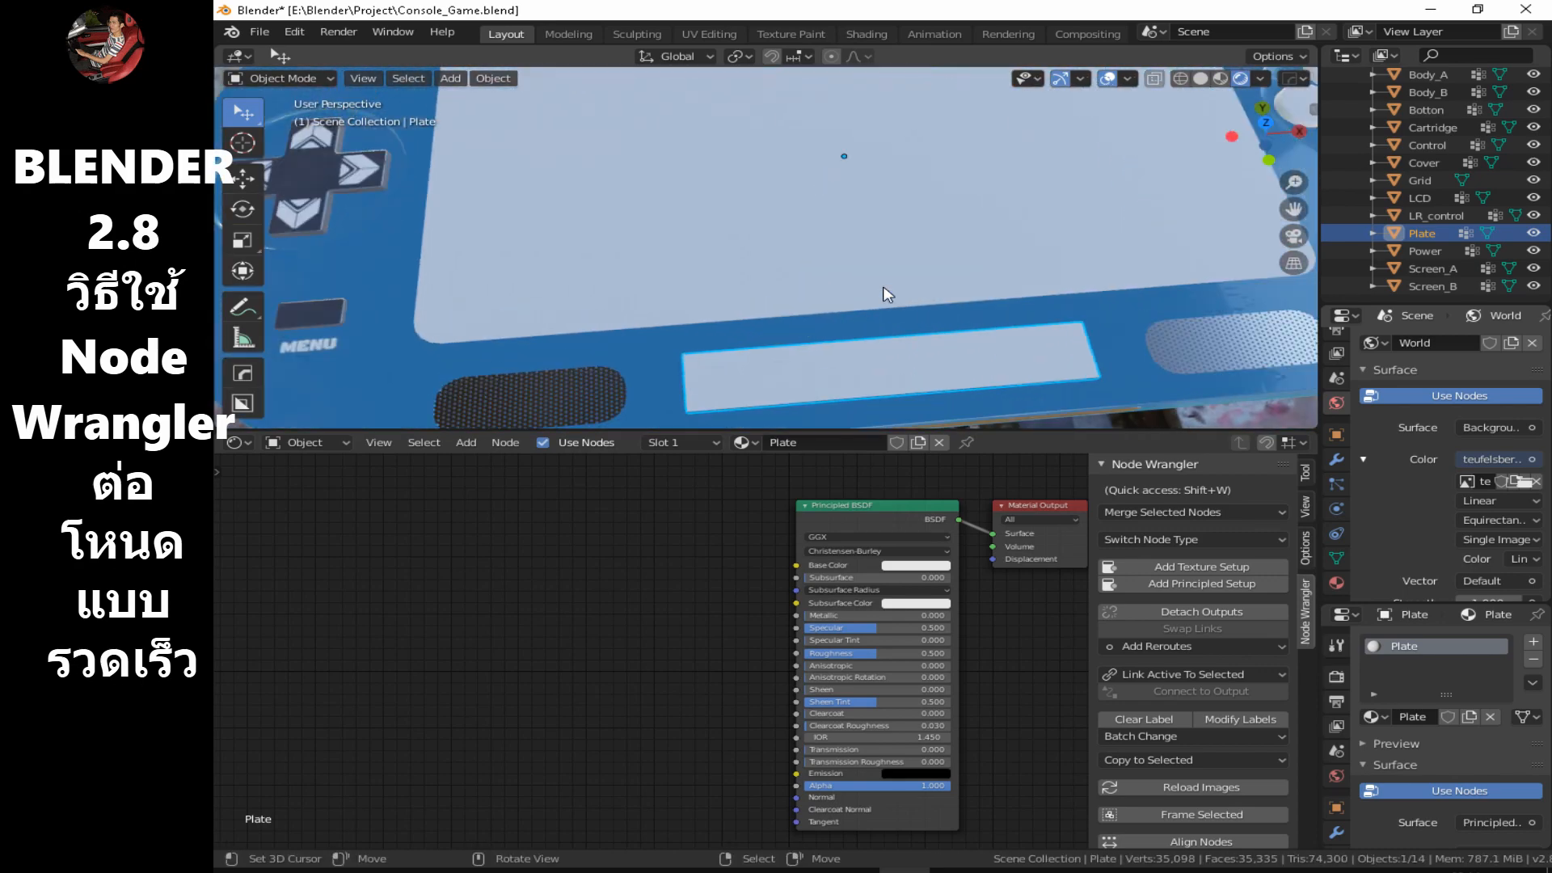
click(1236, 584)
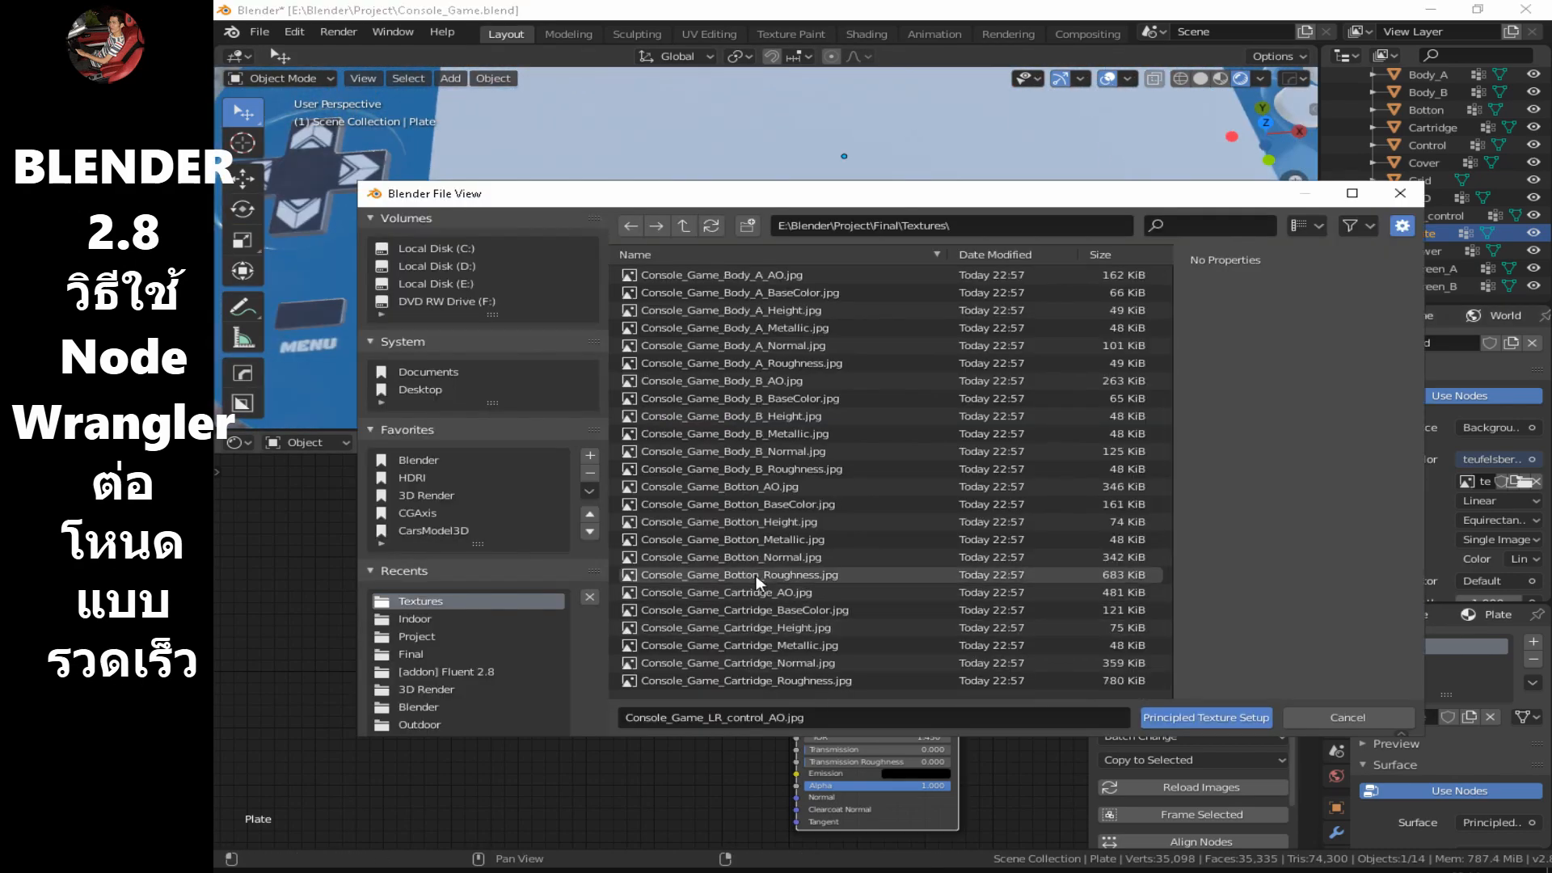
scroll(788, 598, down, 15)
click(727, 557)
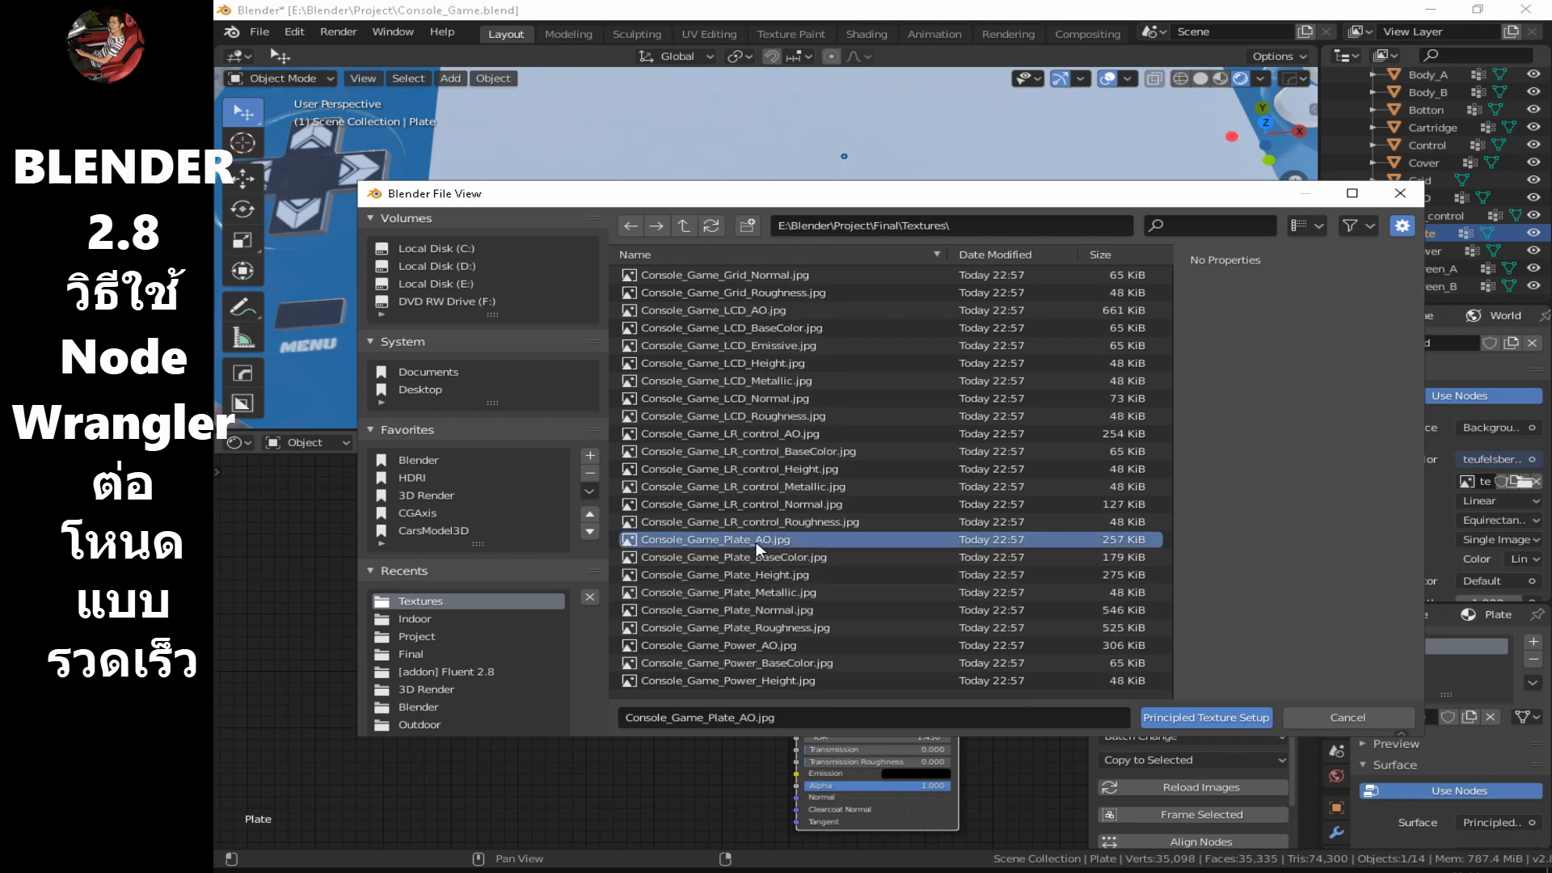
shift+click(750, 628)
click(1207, 717)
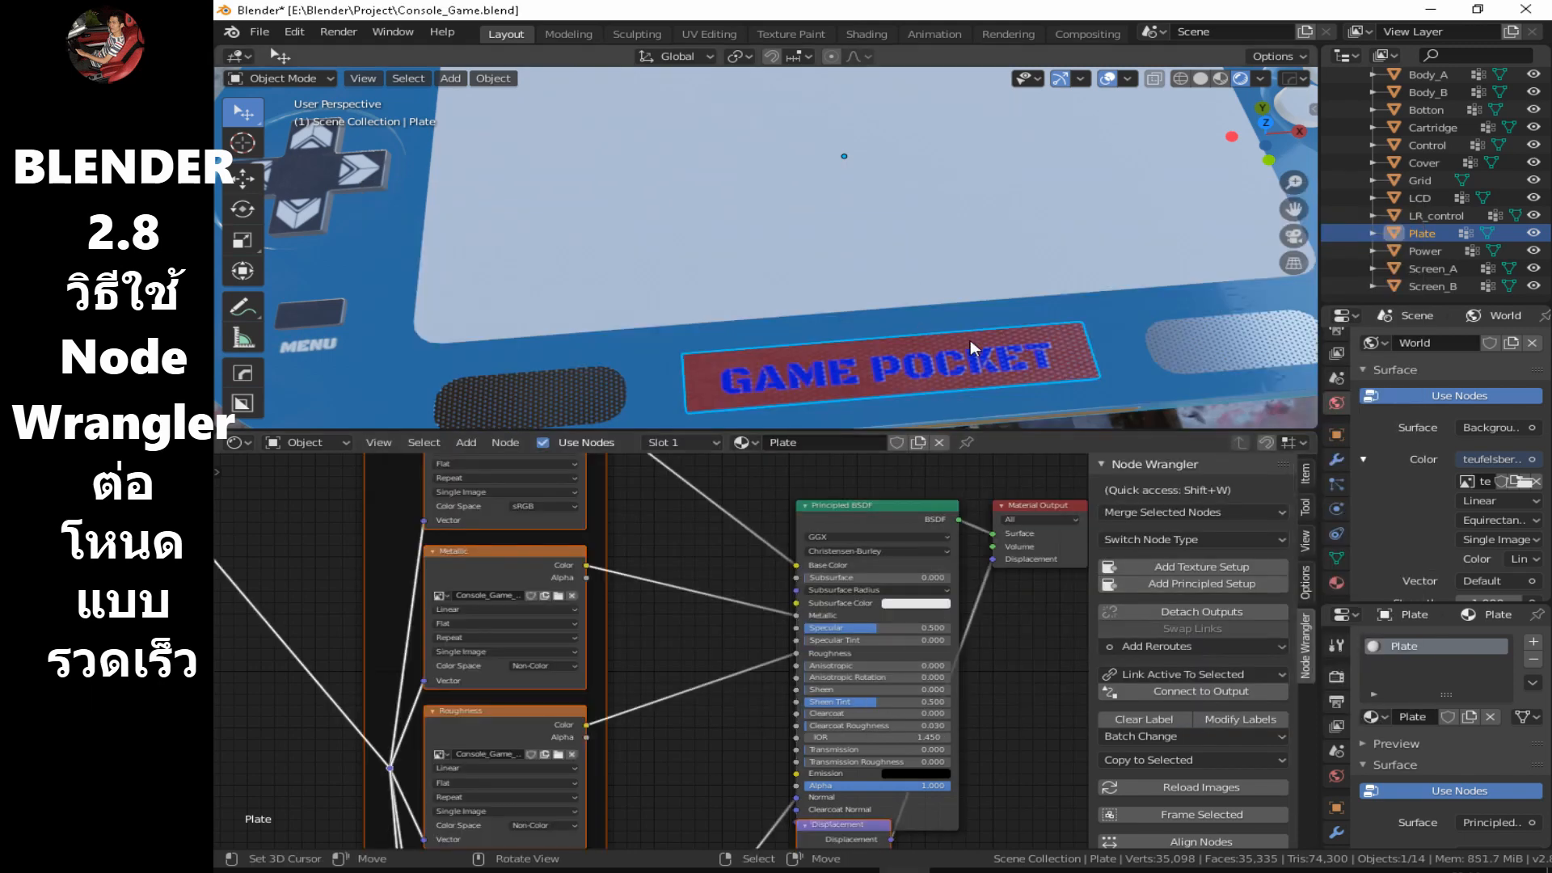
Examine the textured console from several angles, including the name plate and the START and SELECT labels up close.
middle_drag(970, 340, 1099, 280)
scroll(1097, 281, down, 5)
scroll(1095, 283, down, 6)
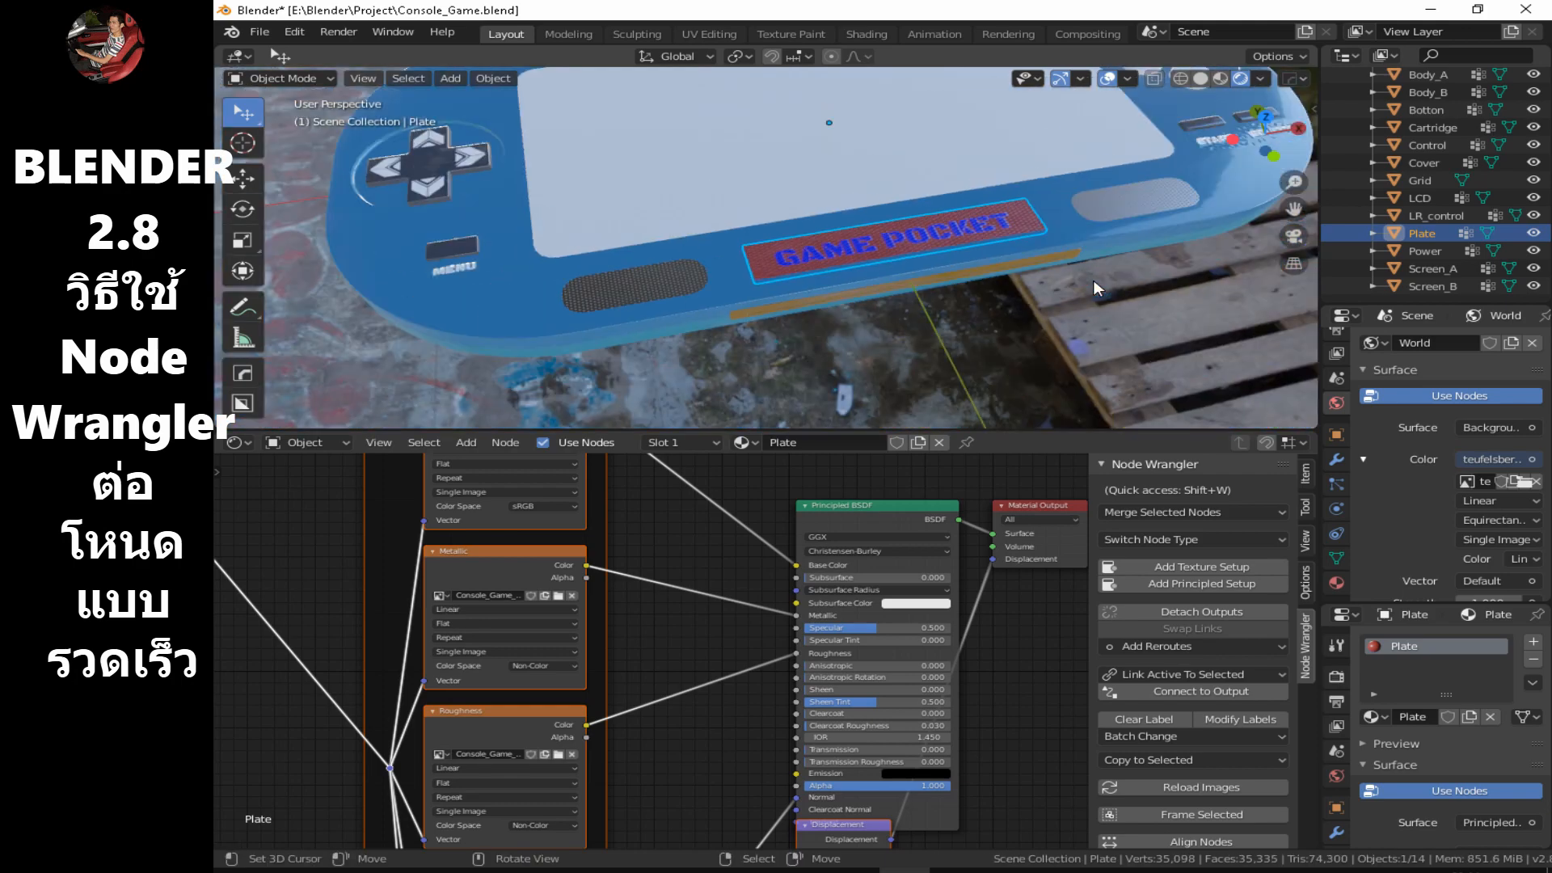
middle_drag(925, 118, 907, 163)
middle_drag(930, 220, 909, 254)
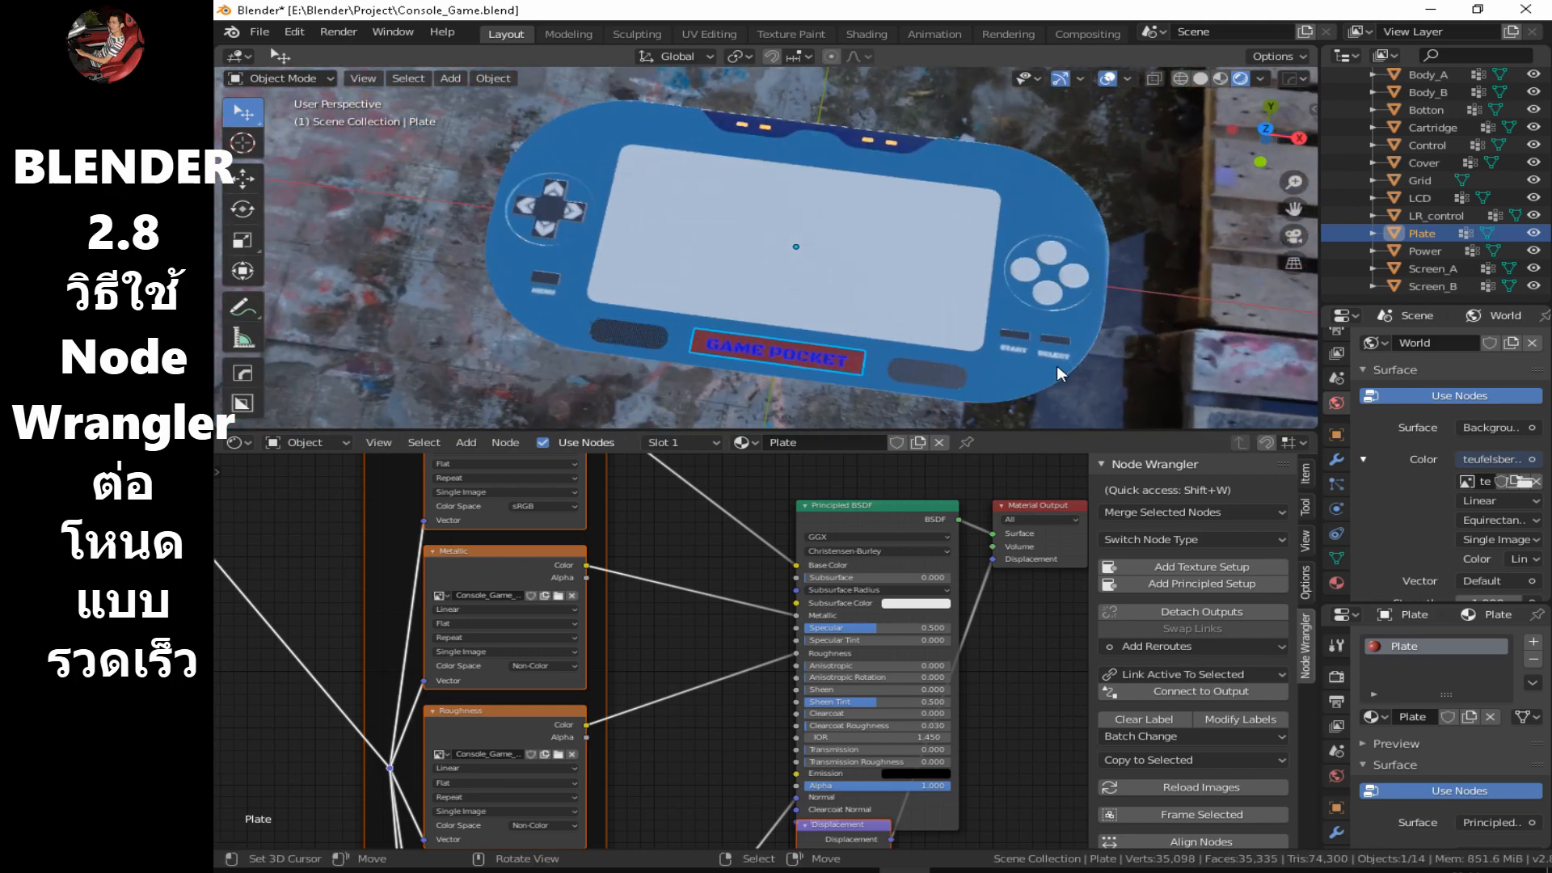
mouse_move(1060, 373)
middle_down()
mouse_move(986, 304)
mouse_move(1062, 331)
mouse_move(1088, 381)
middle_up()
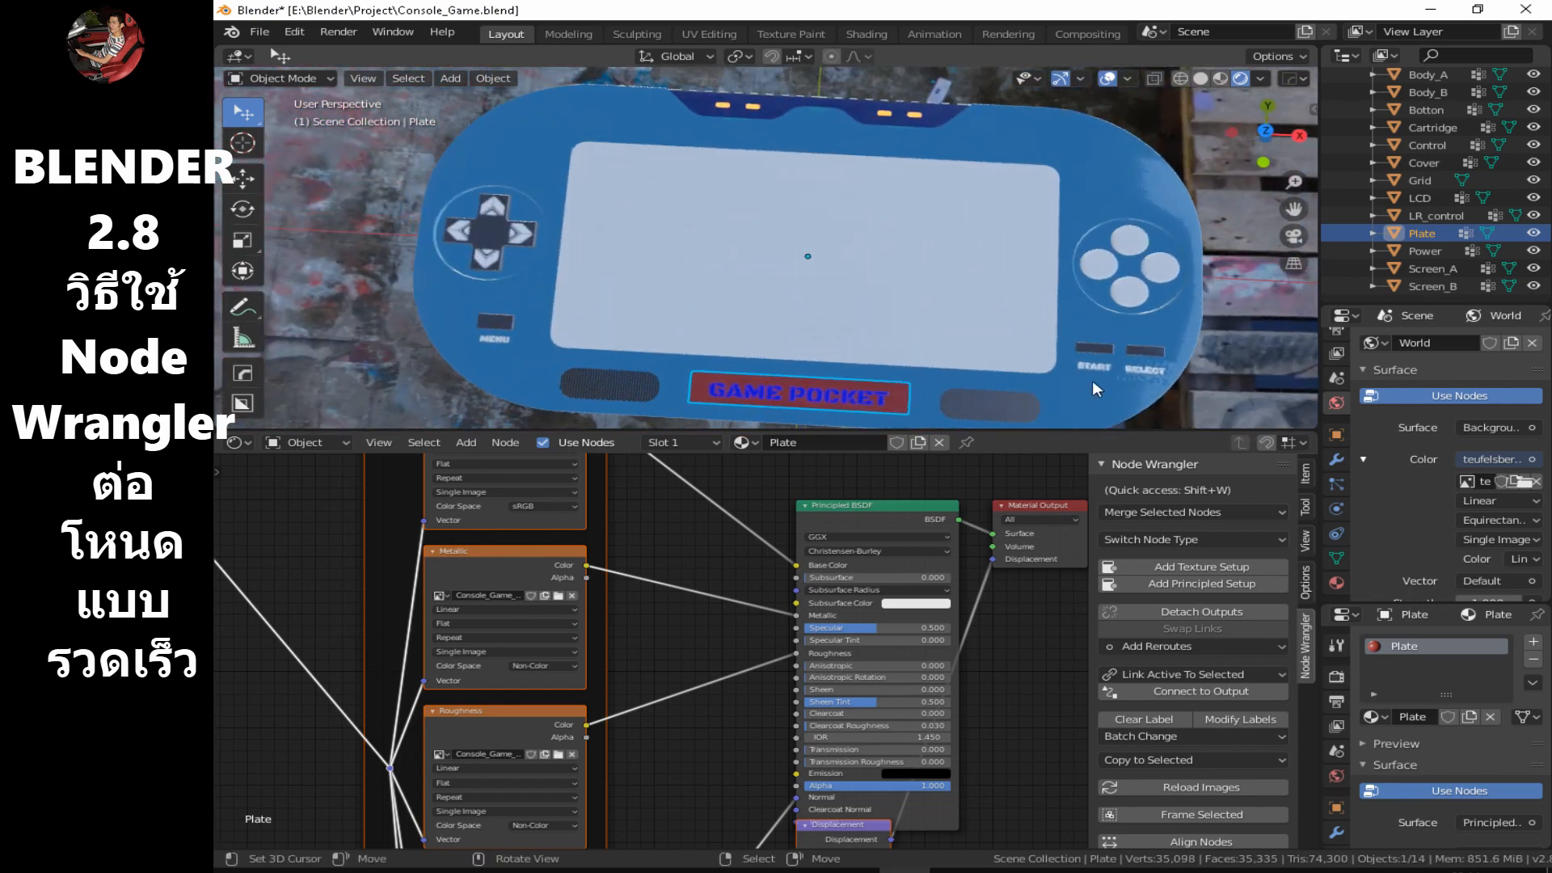
scroll(1093, 380, up, 10)
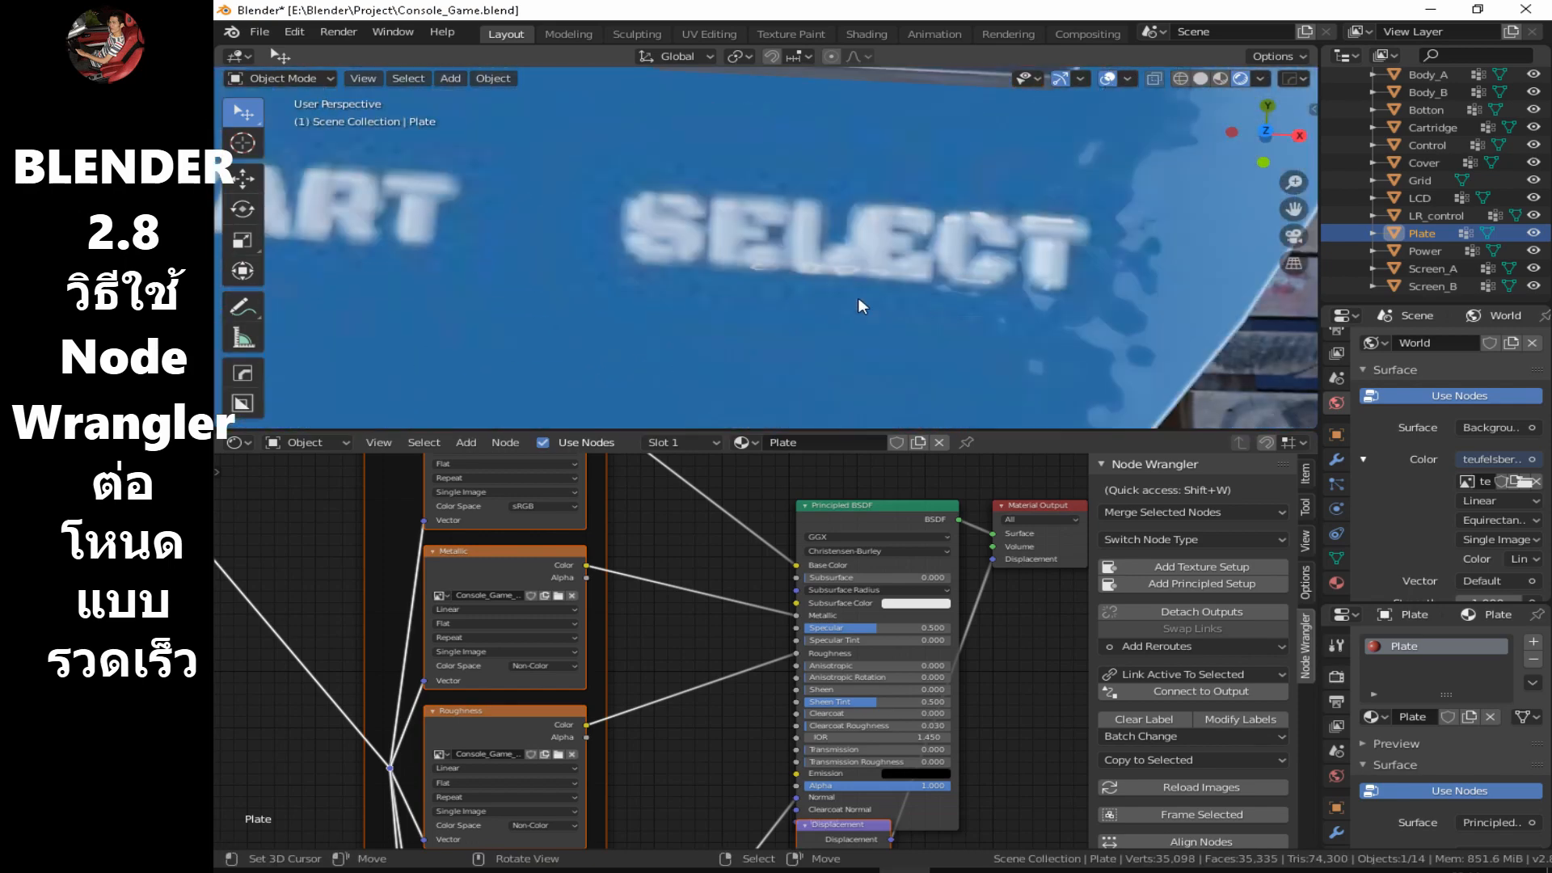
middle_drag(858, 299, 638, 389)
scroll(949, 289, up, 3)
scroll(949, 290, down, 7)
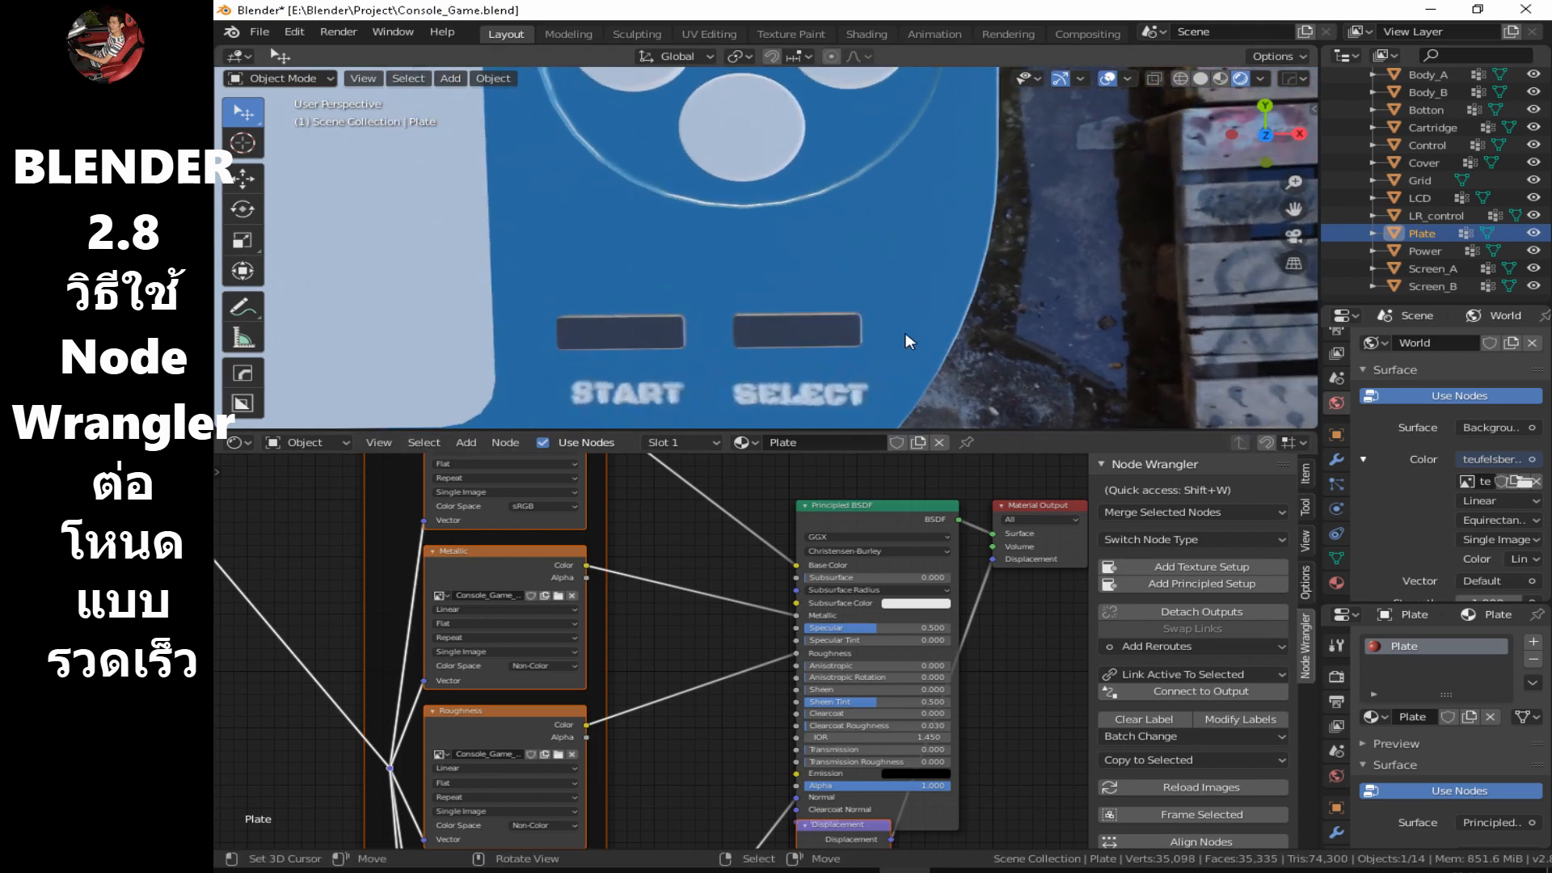
scroll(905, 335, down, 8)
shift+middle_drag(674, 293, 1056, 265)
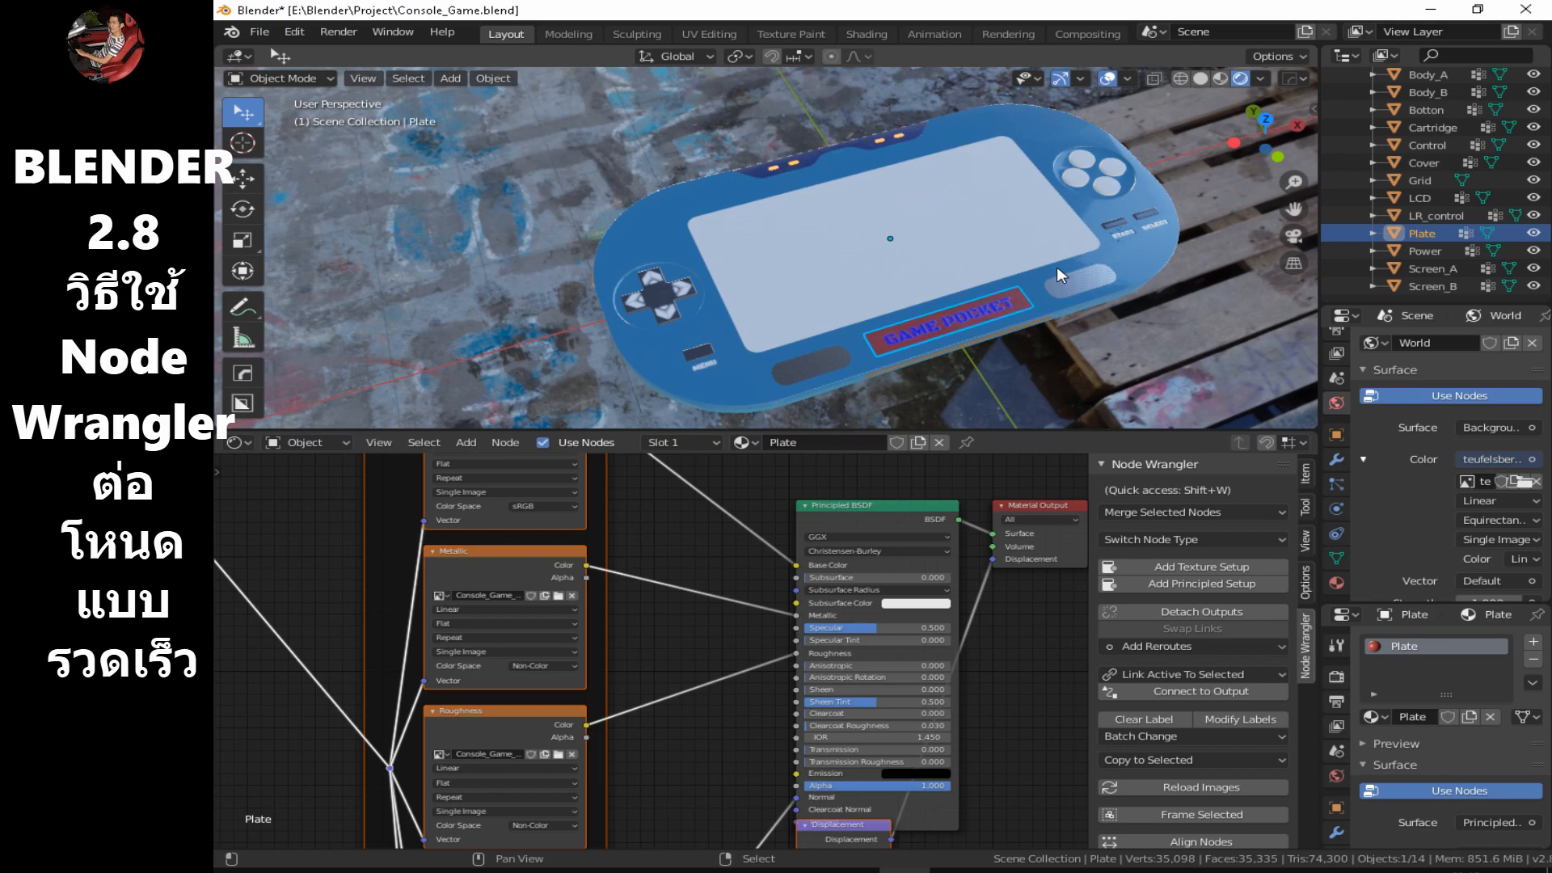
Select the Power part and load its Console_Game_Power maps from AO to Roughness with Principled Texture Setup.
click(1424, 251)
key(KP_Decimal)
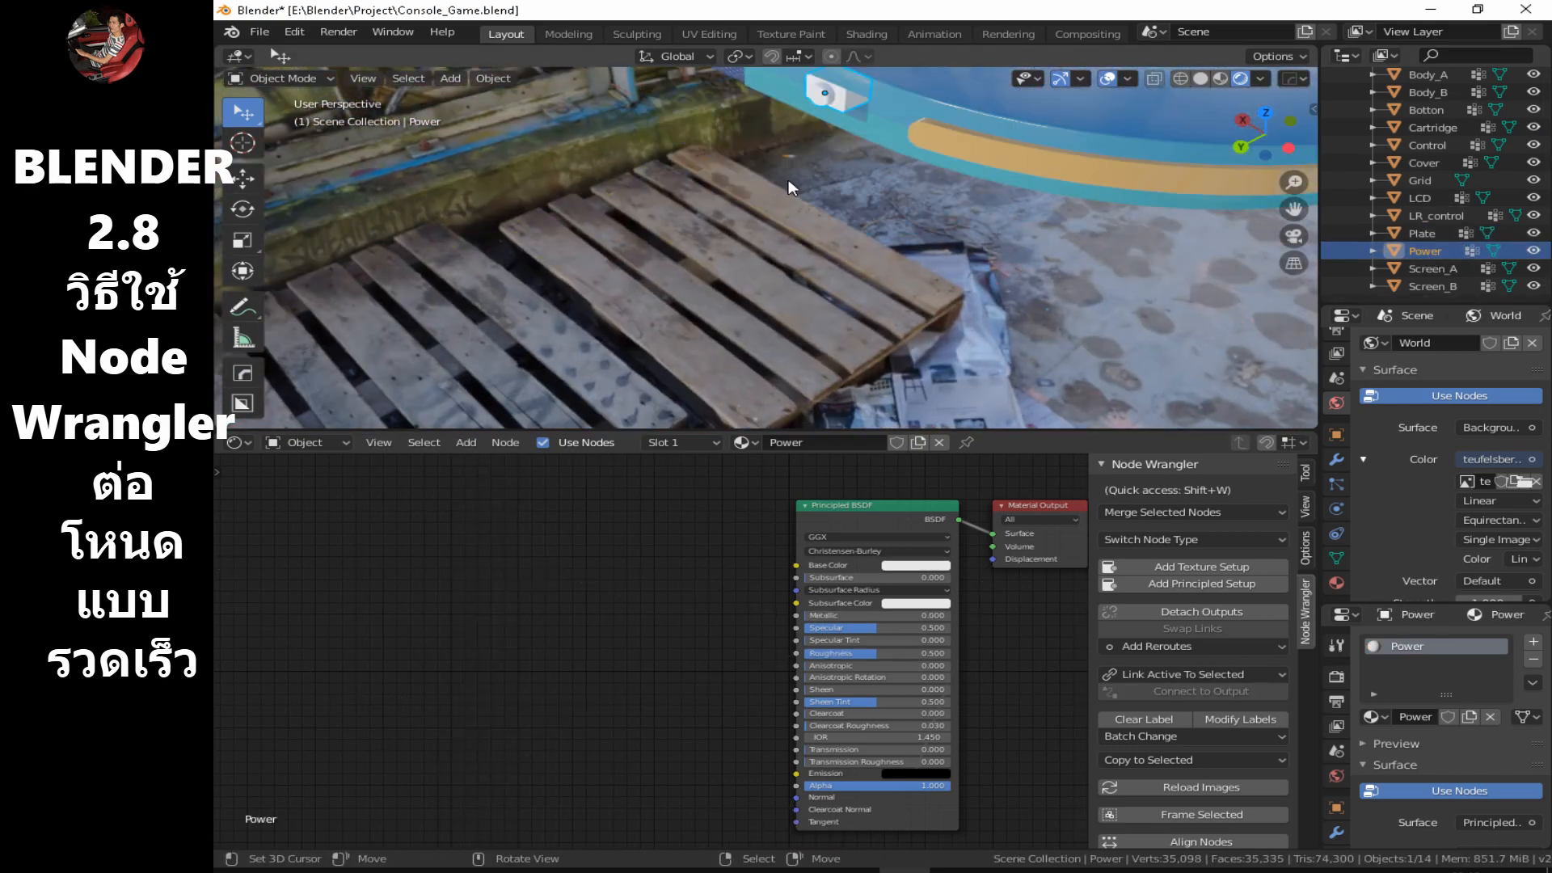
click(1217, 585)
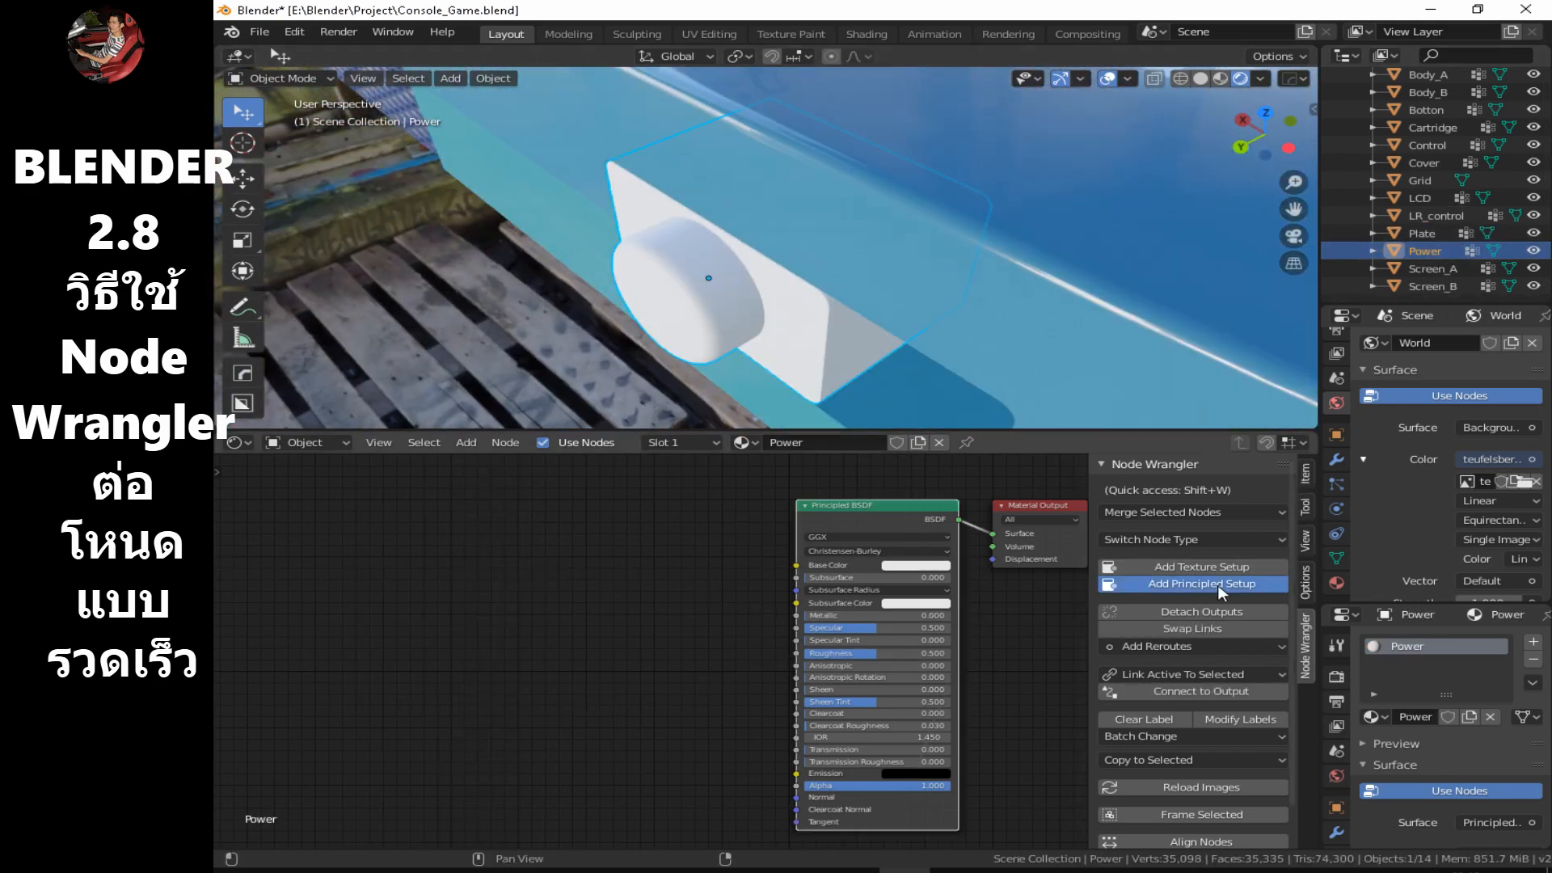
scroll(804, 600, down, 10)
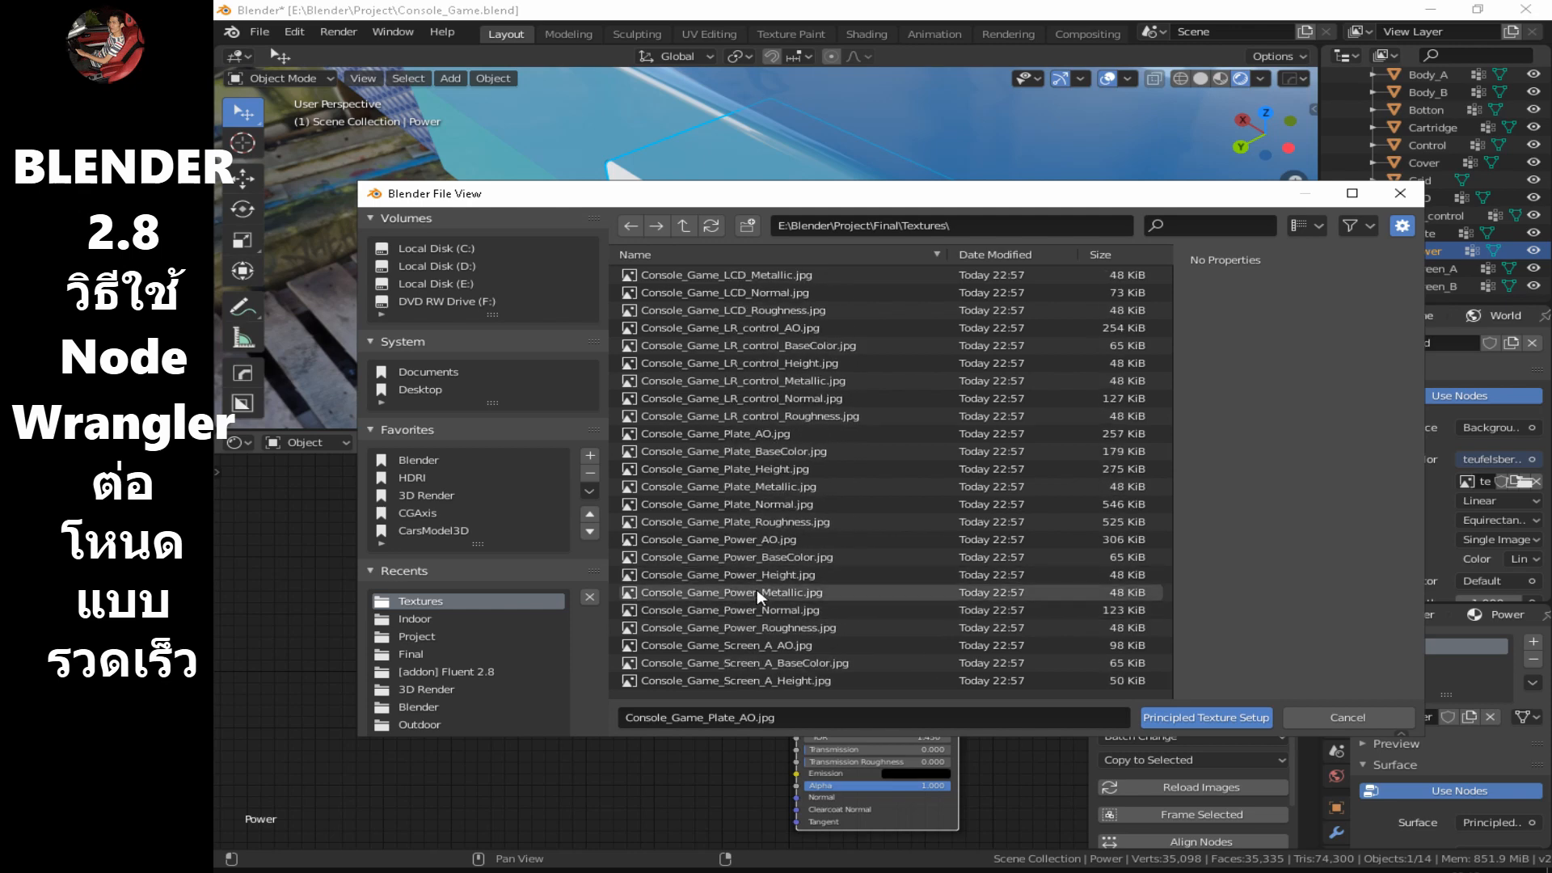
click(760, 540)
shift+click(760, 628)
key(Return)
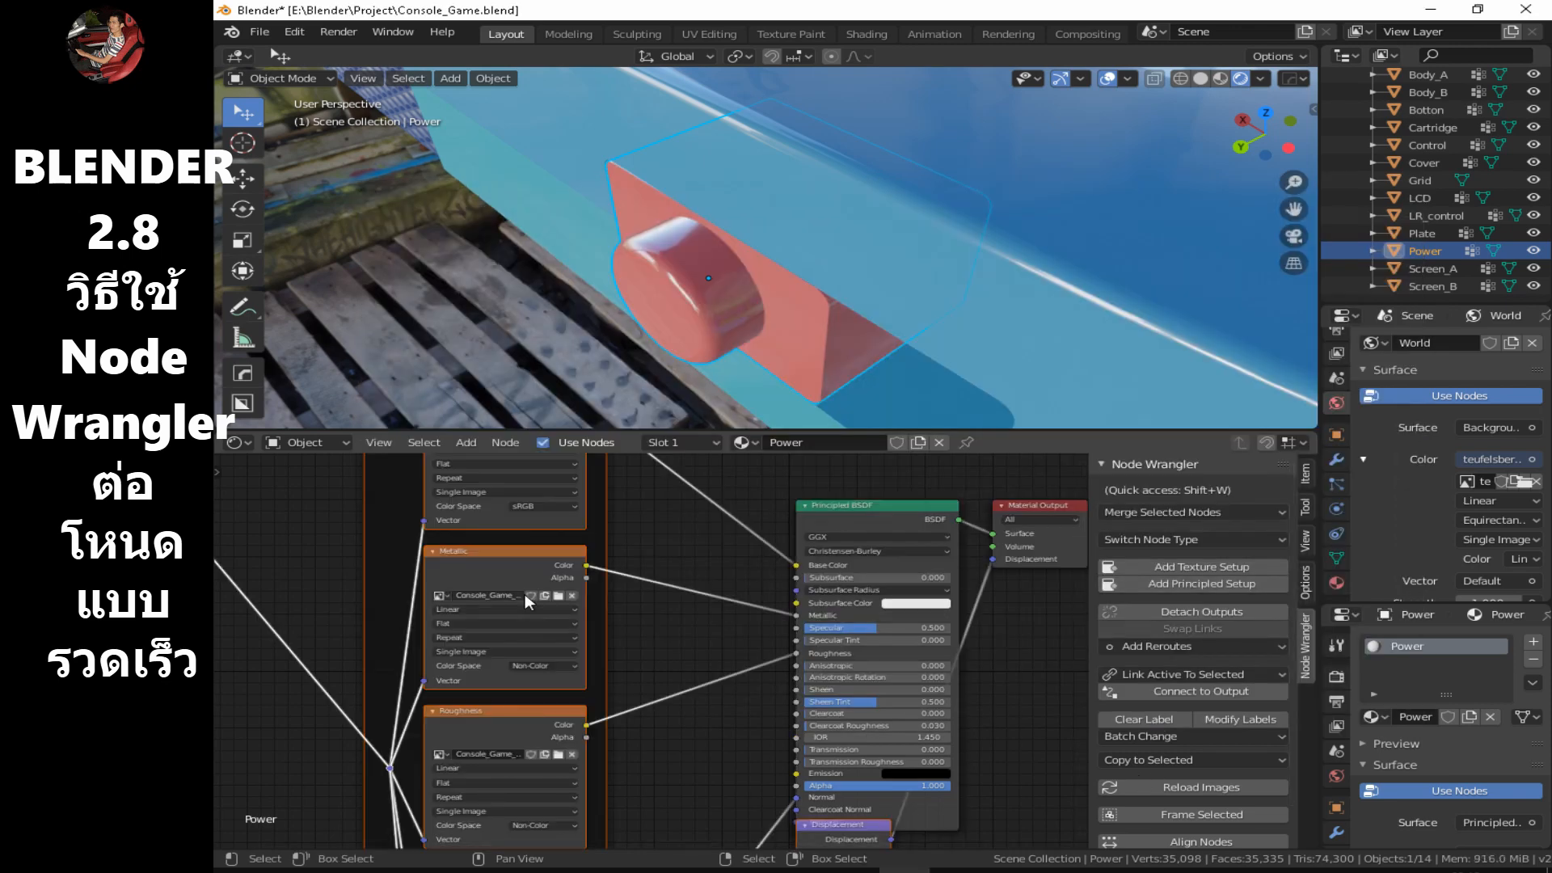
Select the Screen_A part and load its Console_Game_Screen_A maps from AO to Roughness with Principled Texture Setup.
click(1433, 268)
key(KP_Decimal)
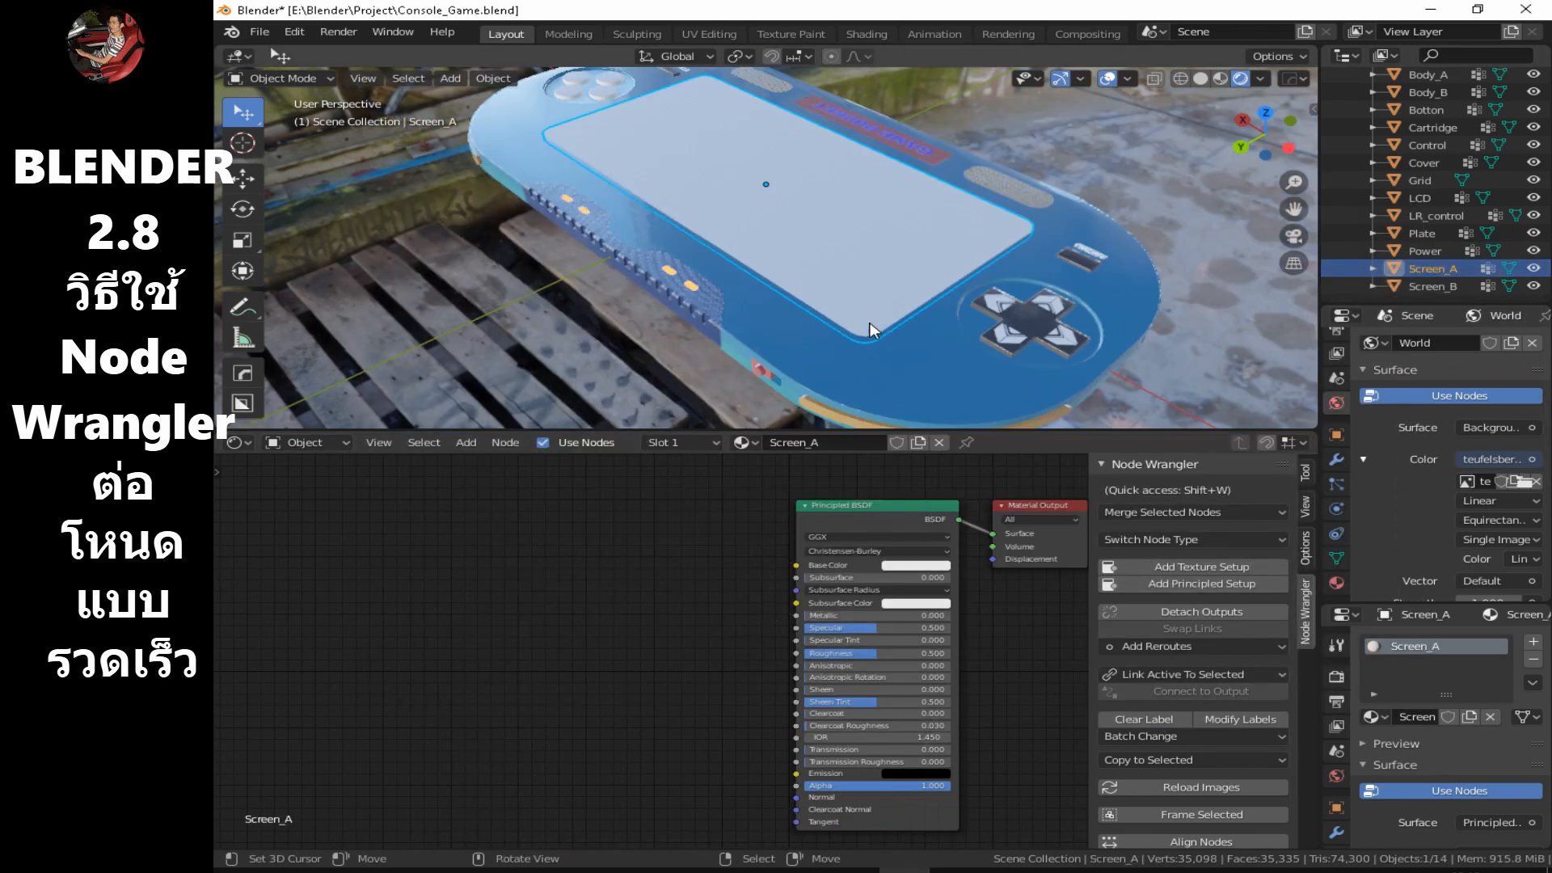
middle_drag(871, 330, 776, 339)
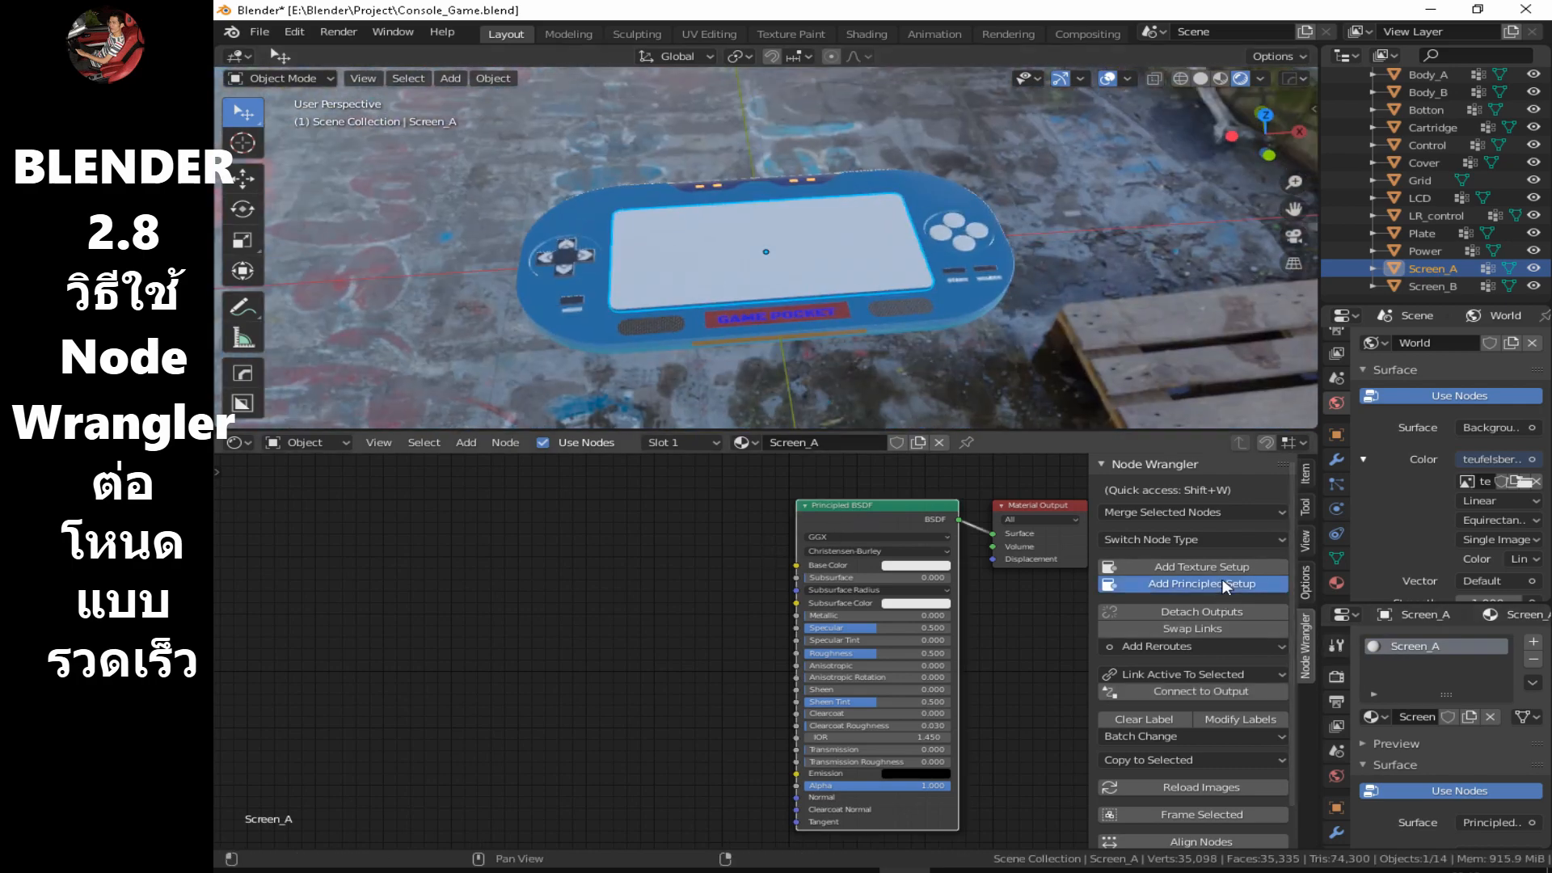
click(1225, 585)
drag(1168, 350, 1177, 695)
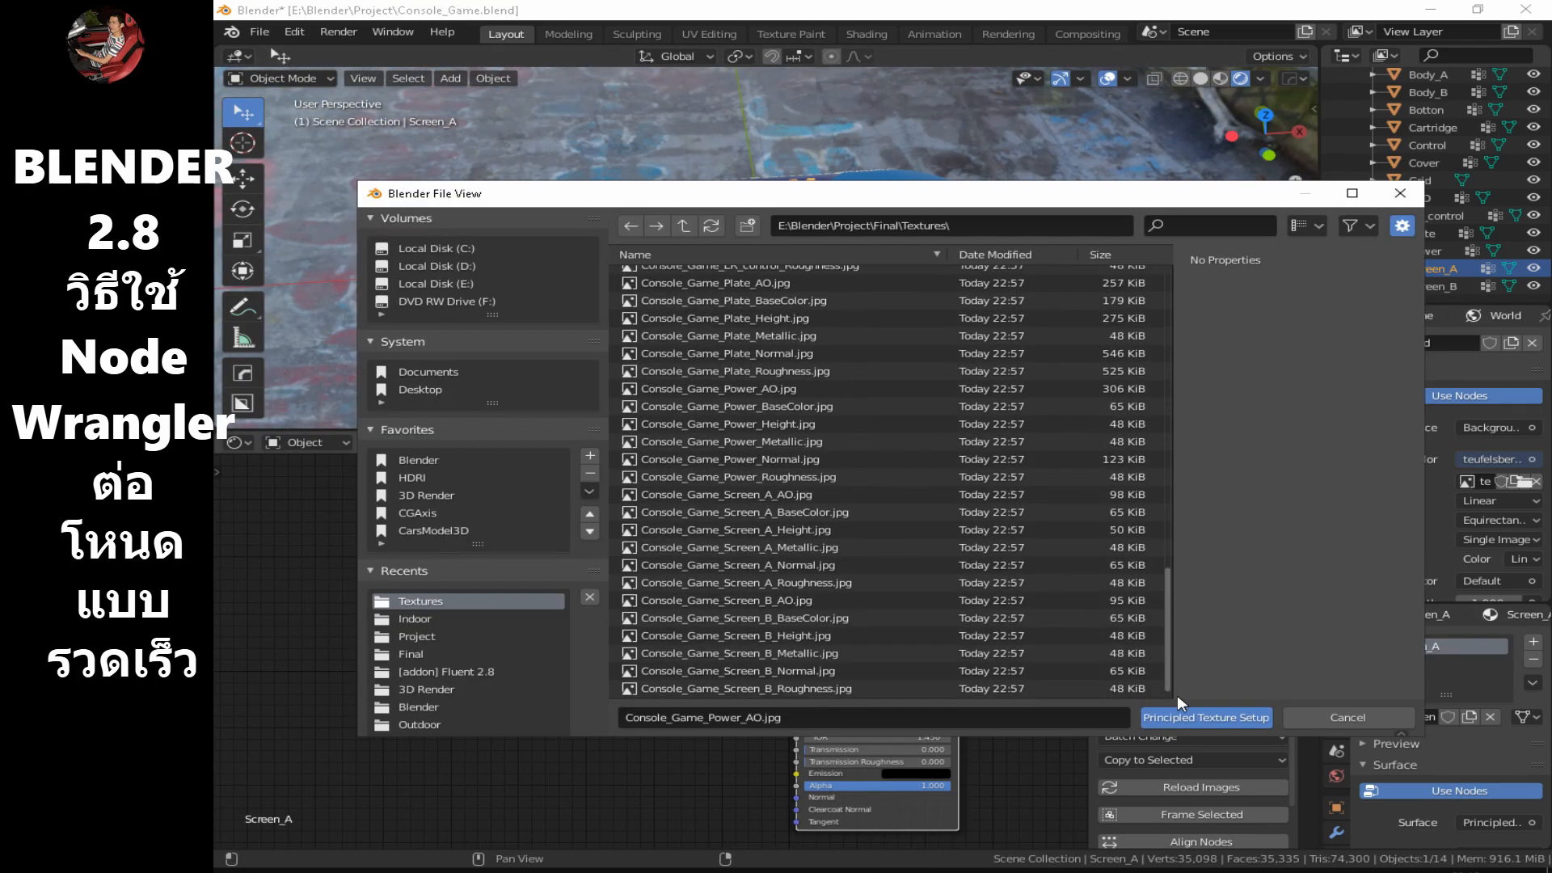
click(796, 494)
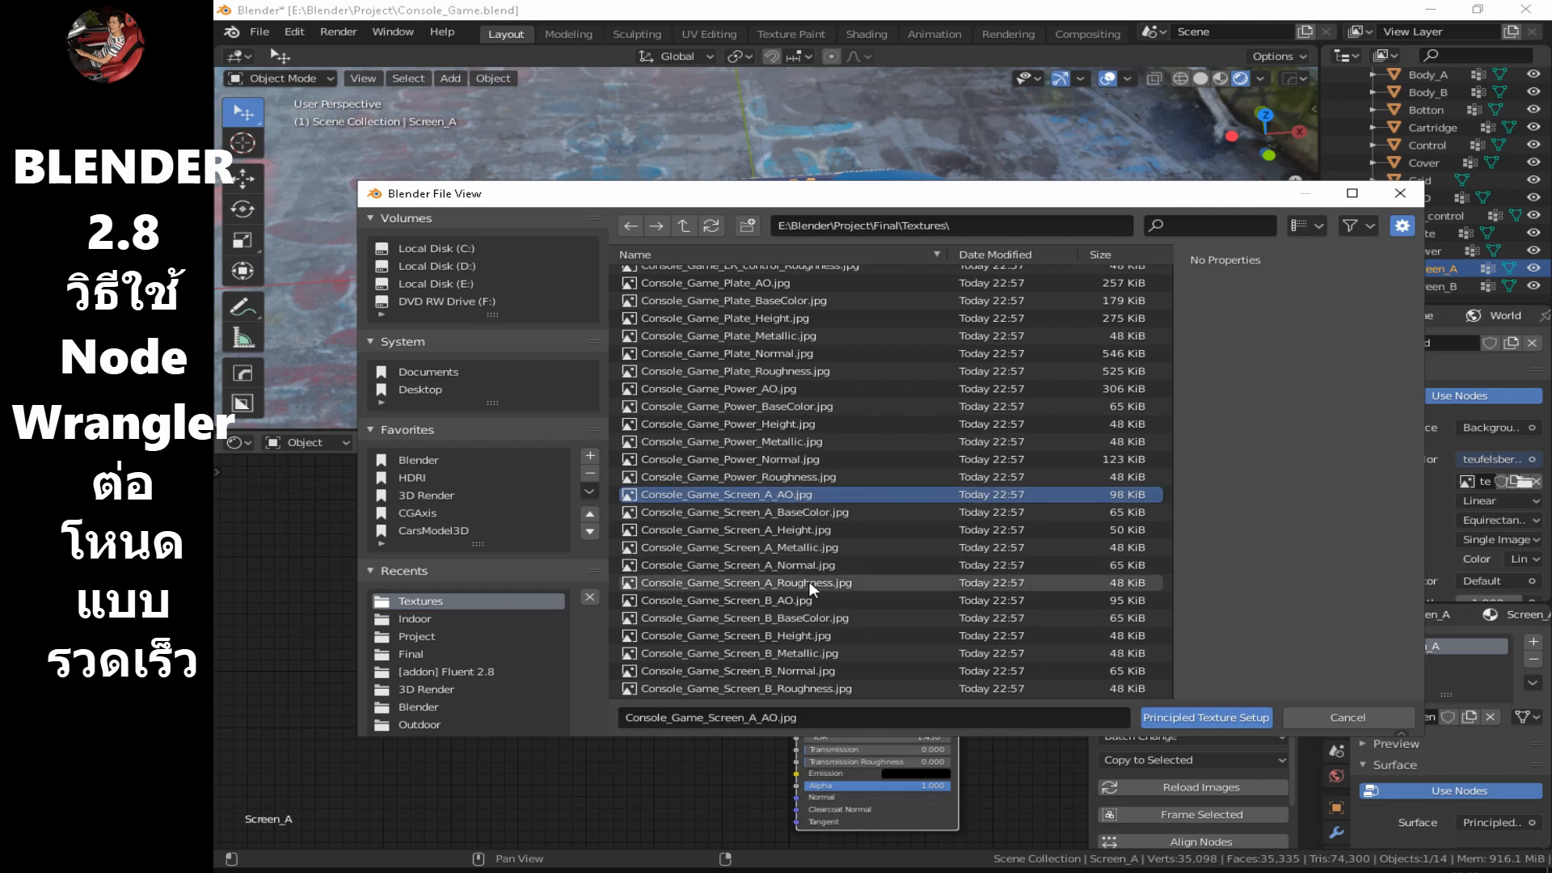
shift+click(811, 584)
click(1206, 717)
middle_drag(841, 315, 822, 206)
scroll(752, 260, up, 5)
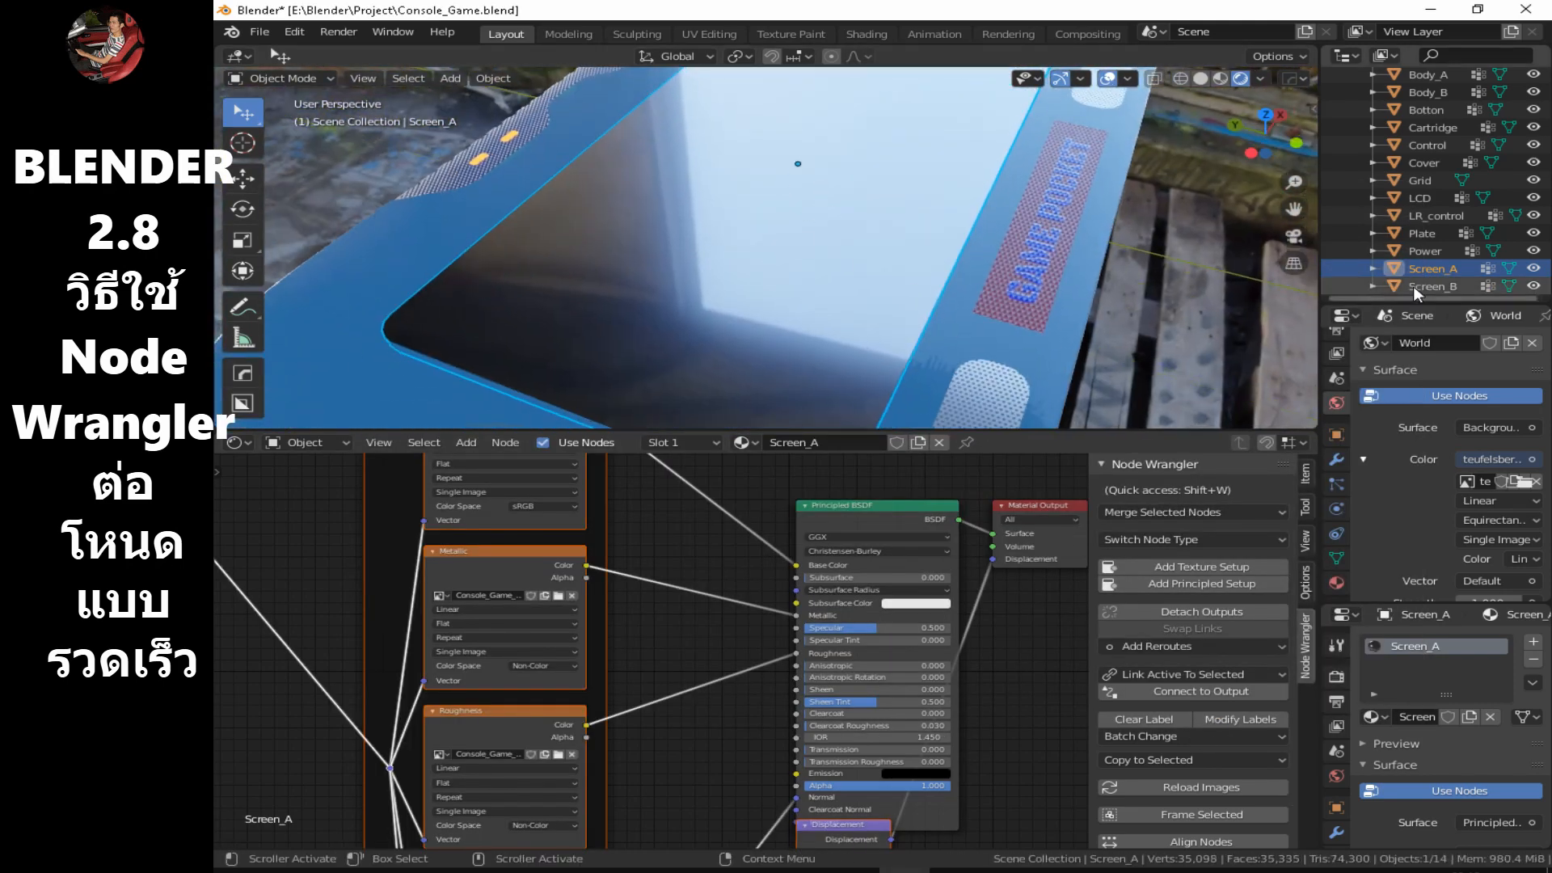
Select the Screen_B part, load its Console_Game_Screen_B maps from AO to Roughness with Principled Texture Setup, and inspect the screen surface.
click(1416, 288)
click(1197, 584)
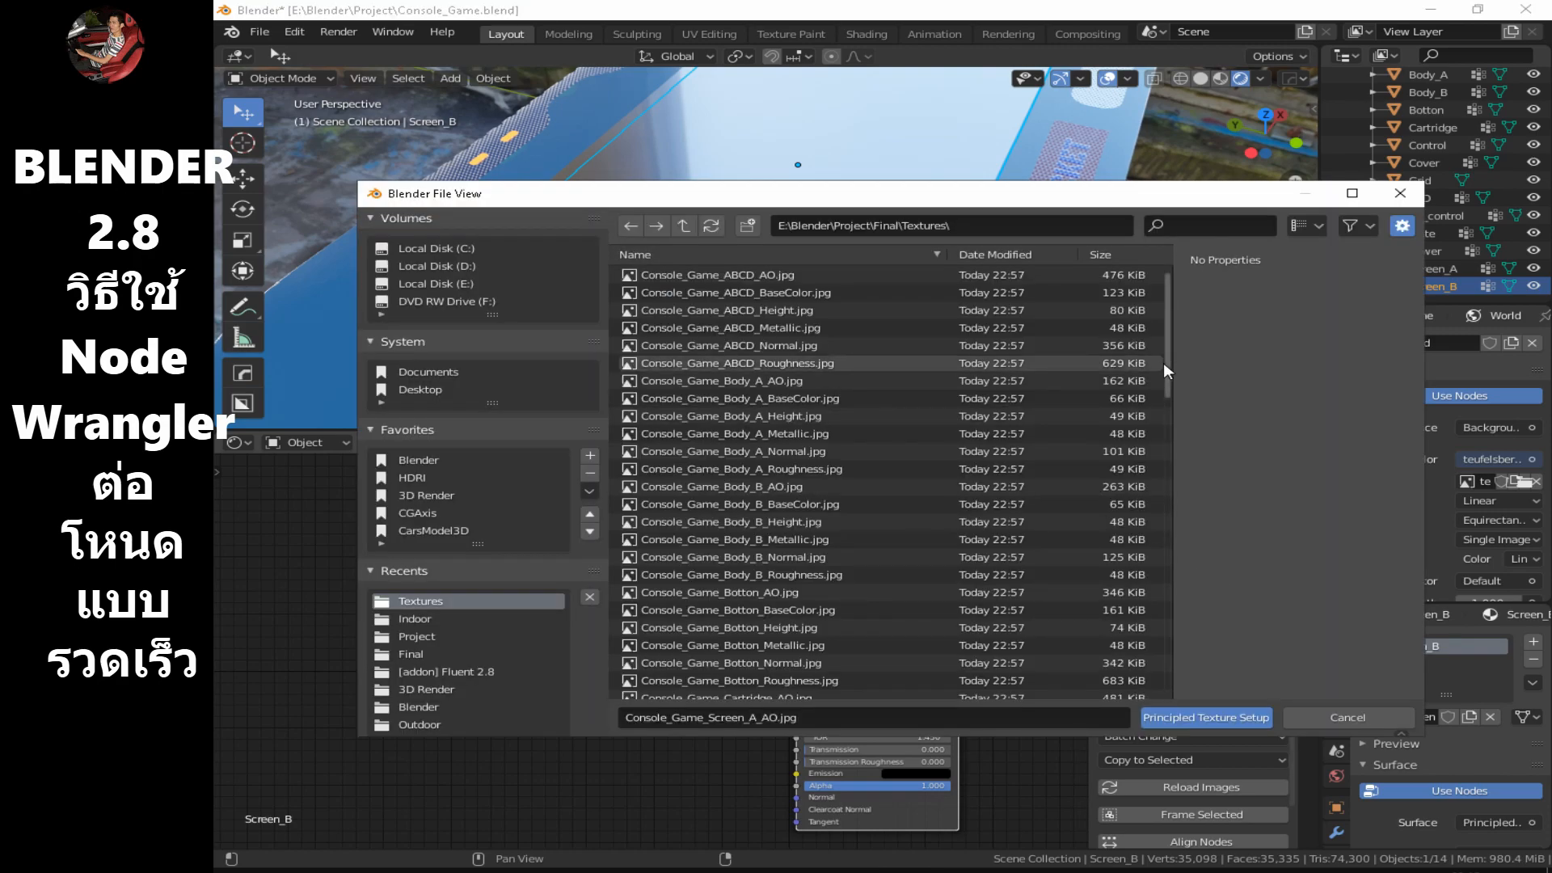
drag(1165, 364, 1176, 652)
click(813, 602)
shift+click(1007, 689)
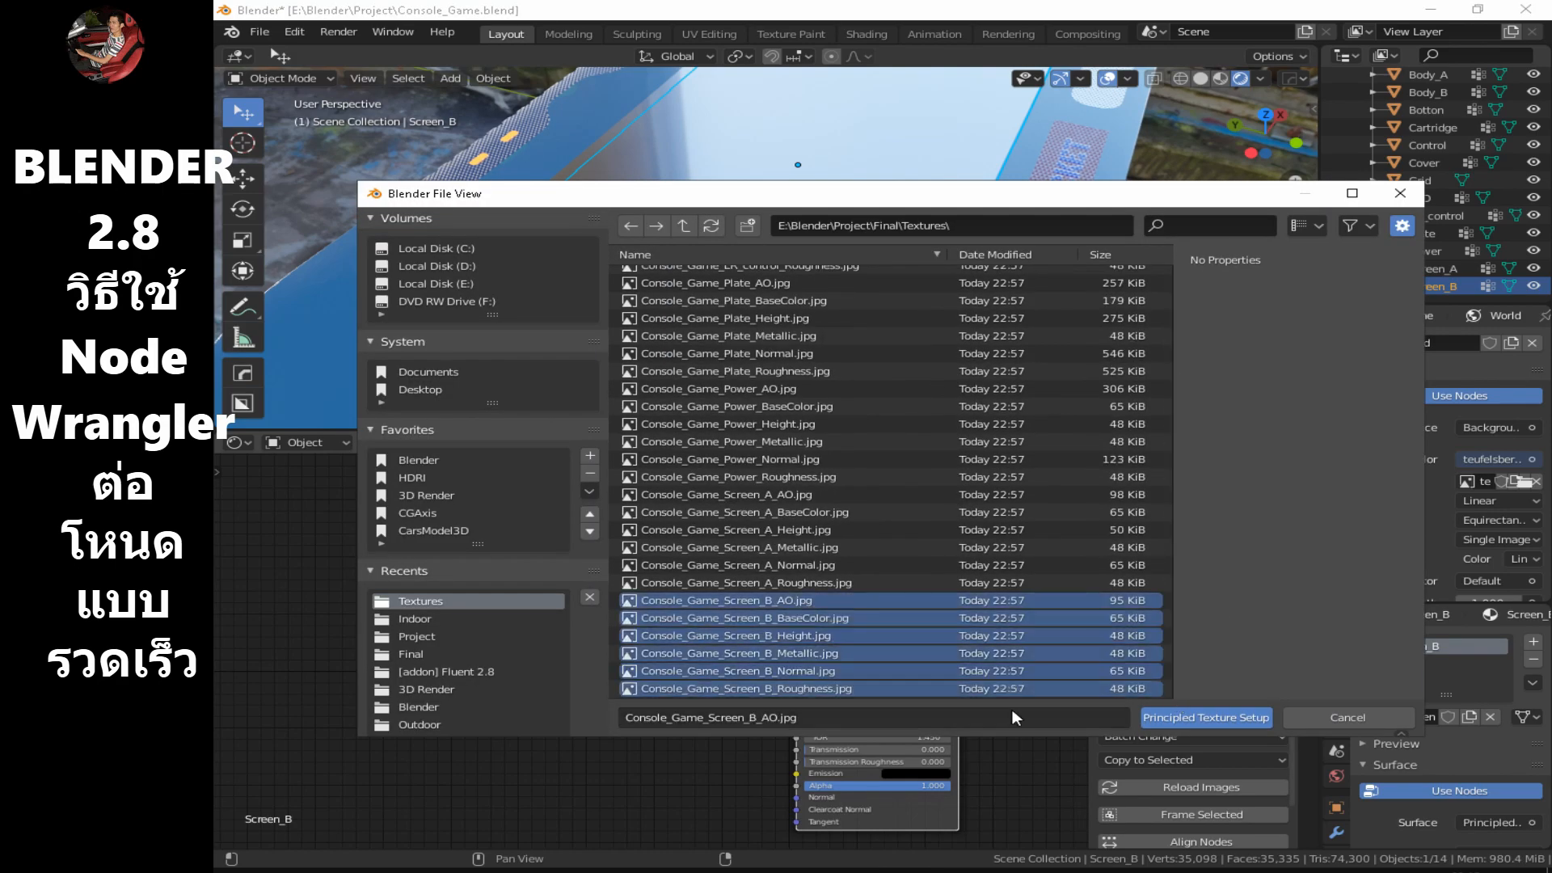
click(1206, 717)
scroll(978, 721, down, 3)
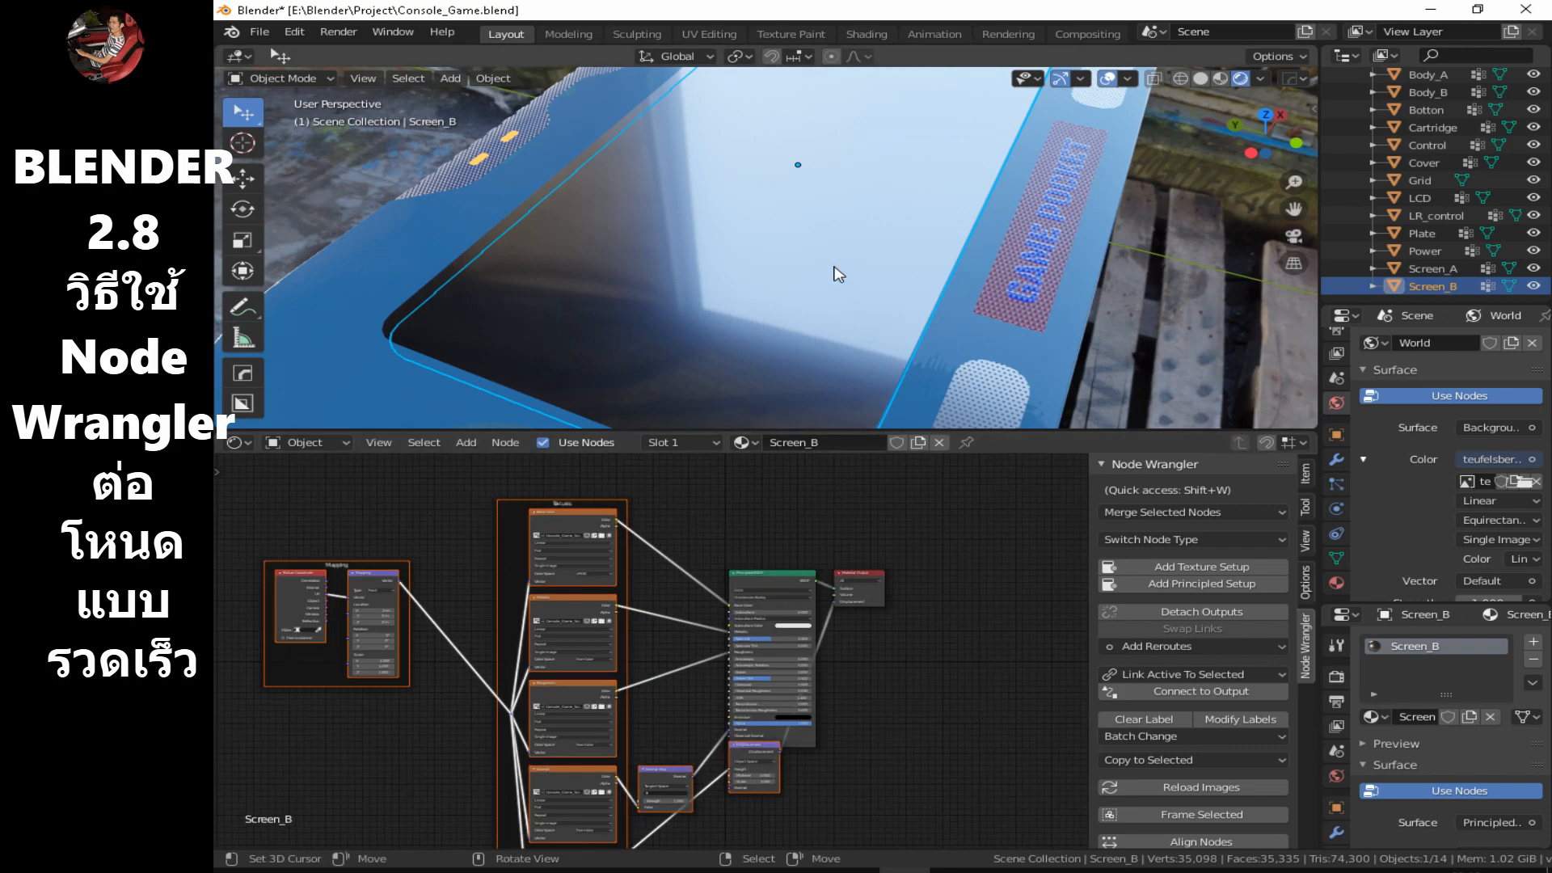
middle_drag(832, 270, 973, 299)
scroll(577, 311, up, 2)
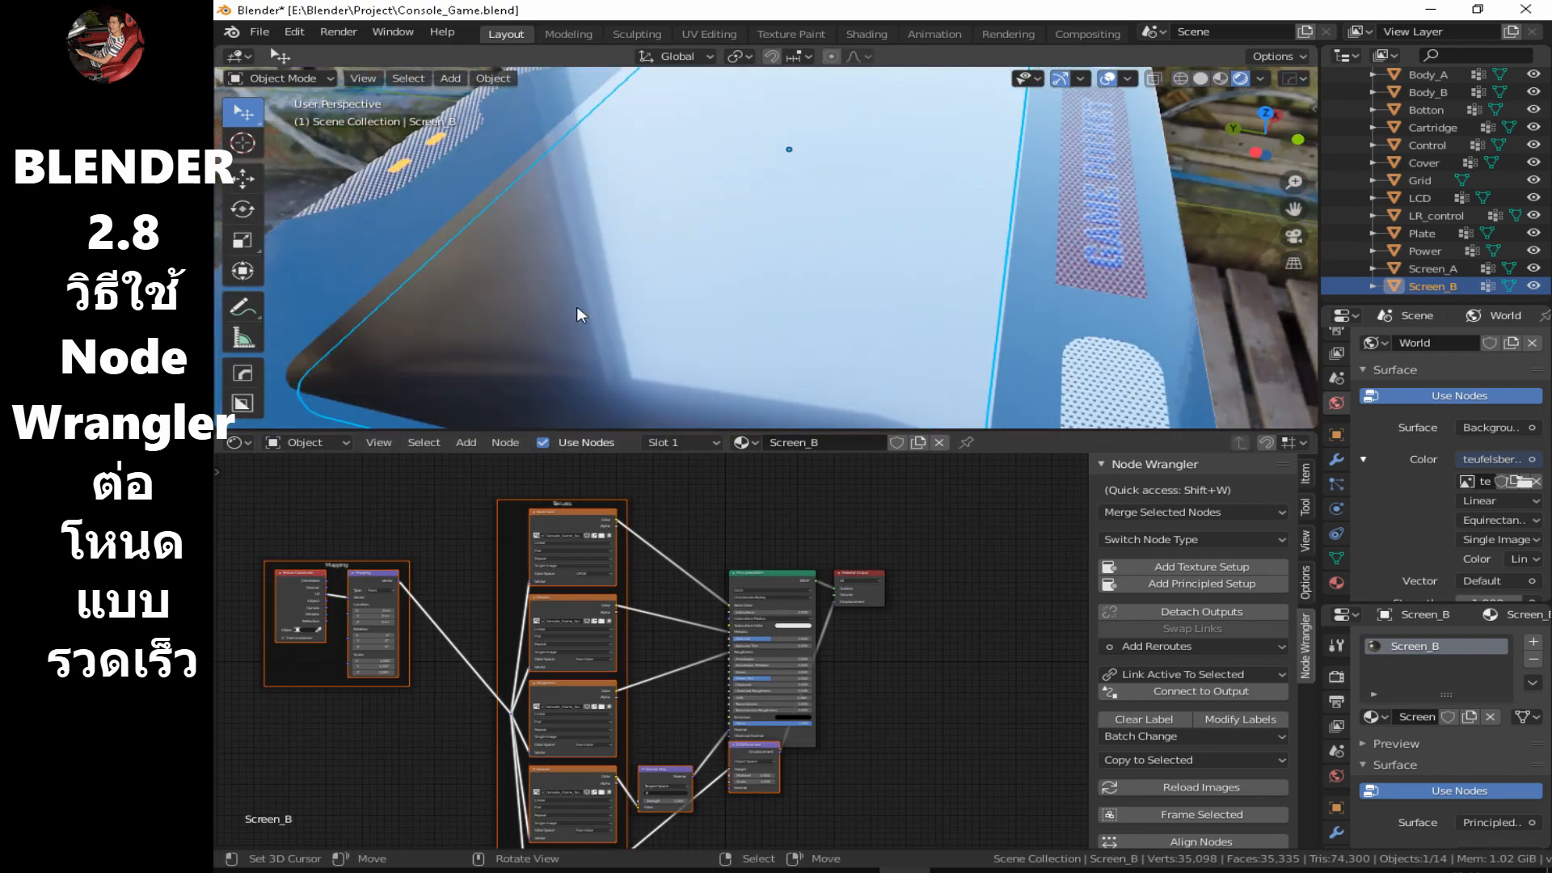
middle_drag(577, 311, 700, 345)
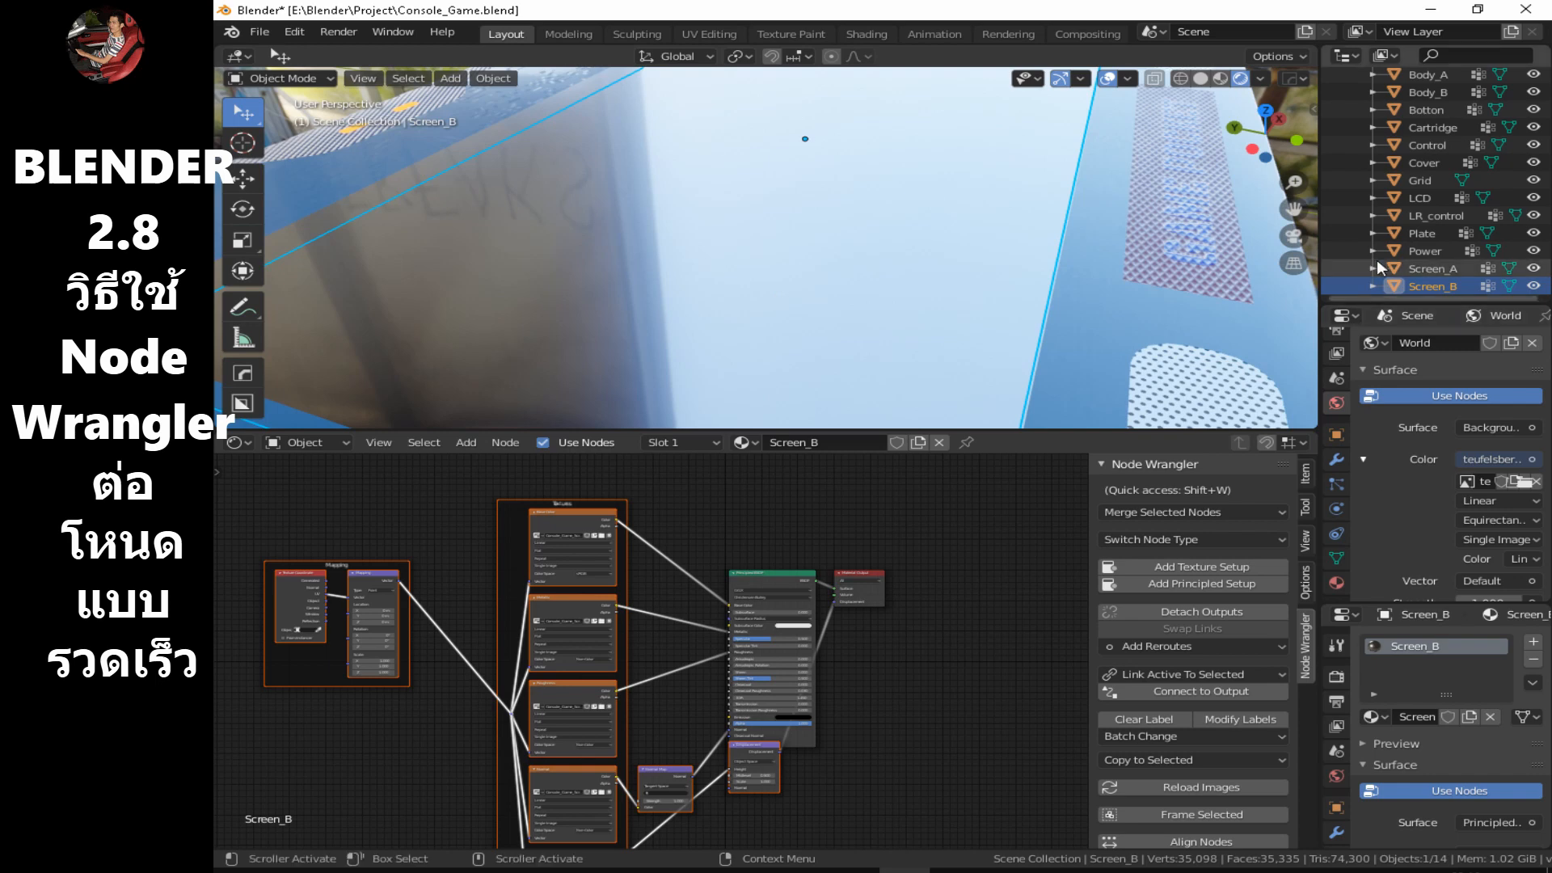
Select the Screen_A part and open its material settings.
click(1442, 268)
click(1337, 775)
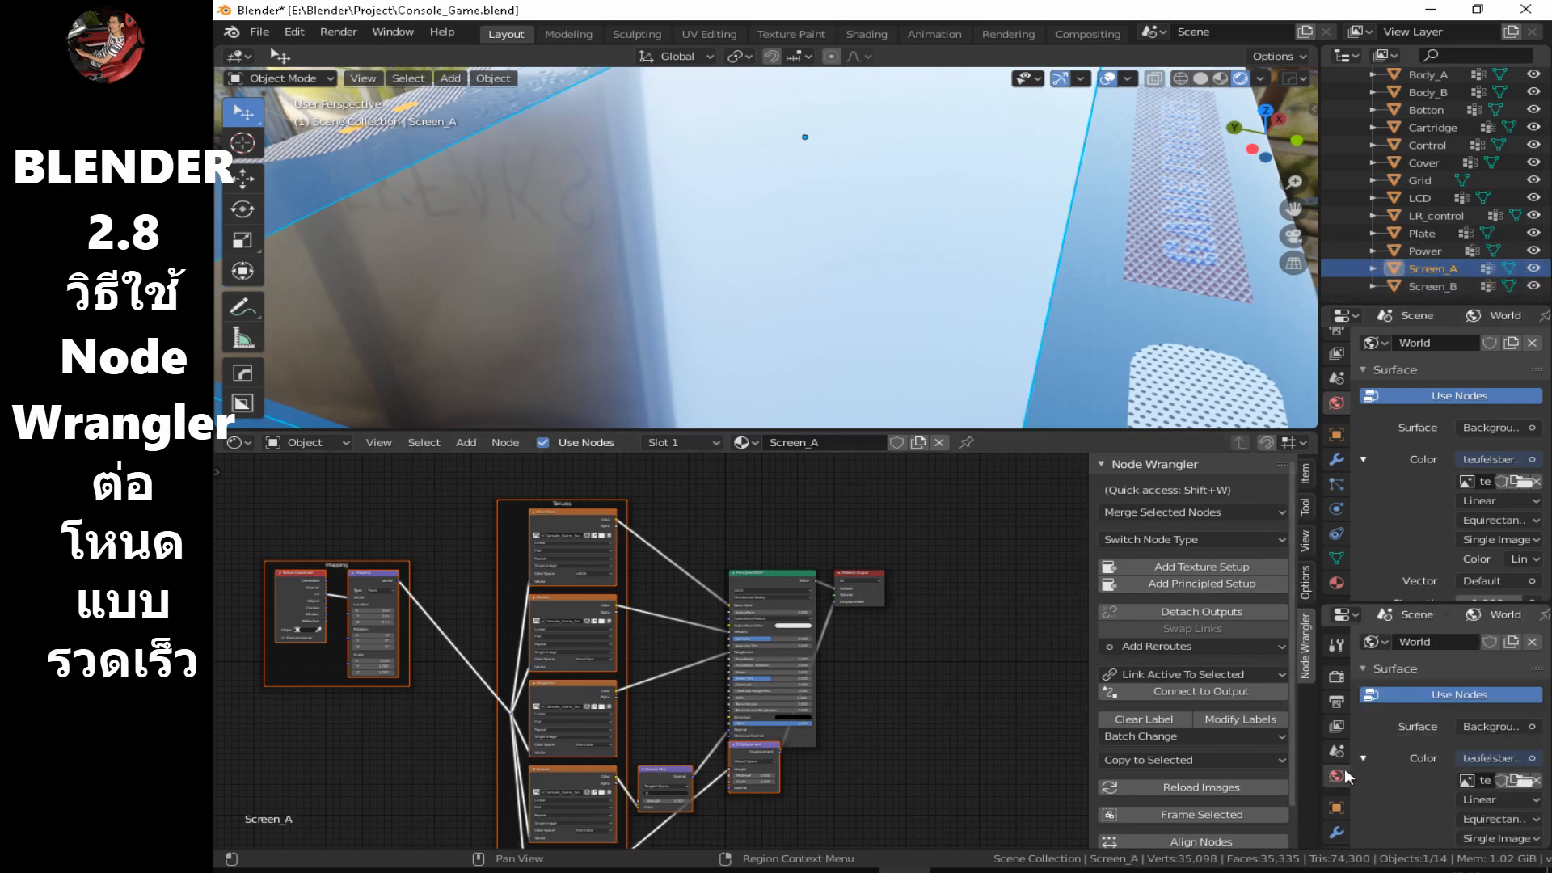
click(1335, 792)
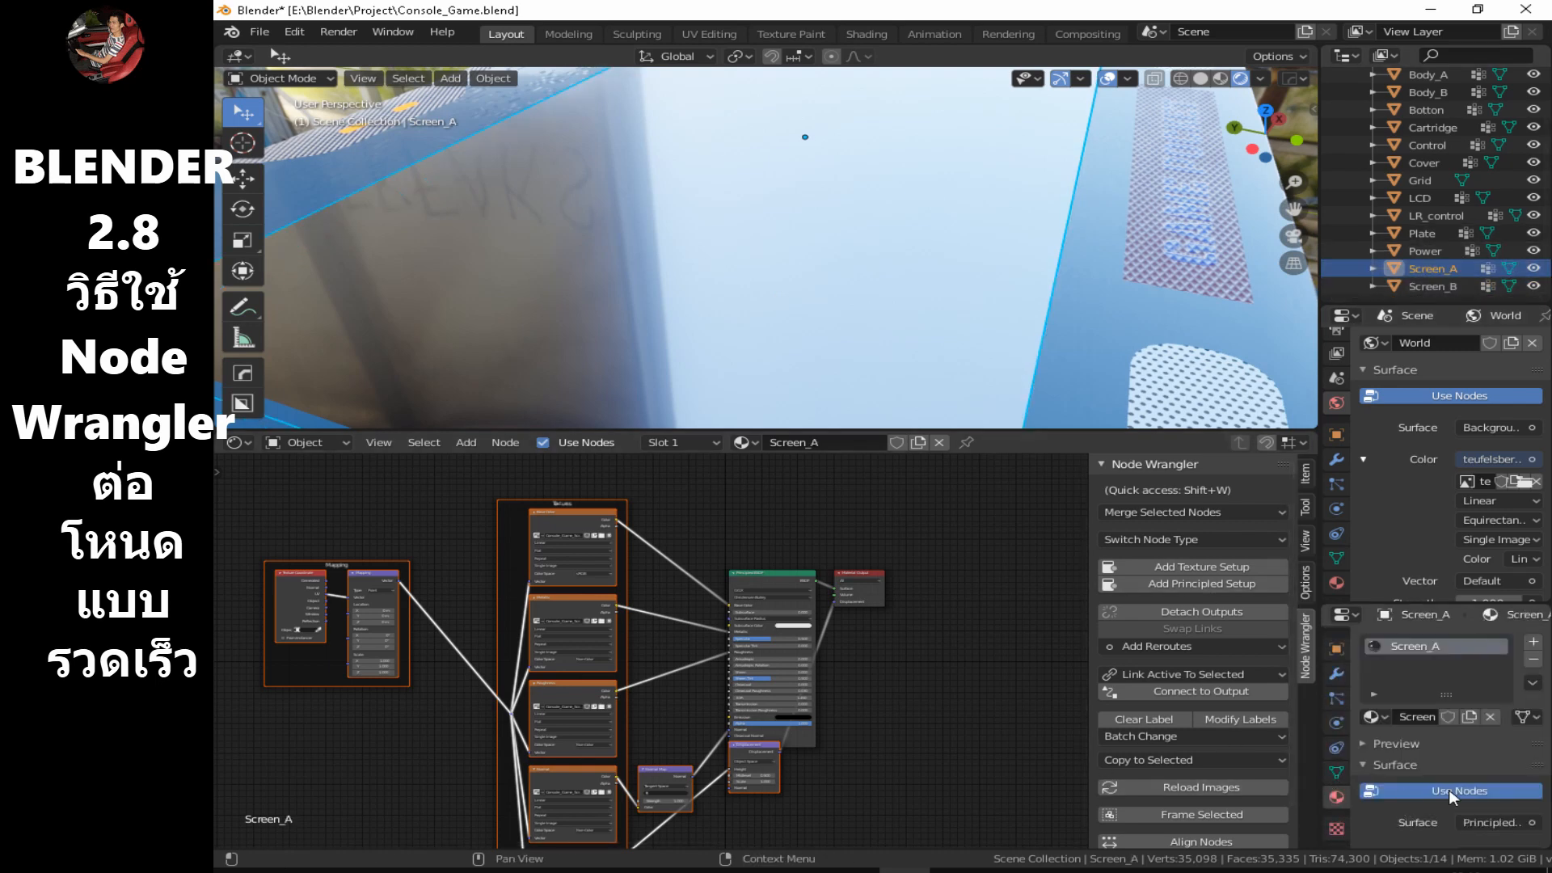
Enable Ambient Occlusion and Bloom in the Eevee render settings.
click(1337, 378)
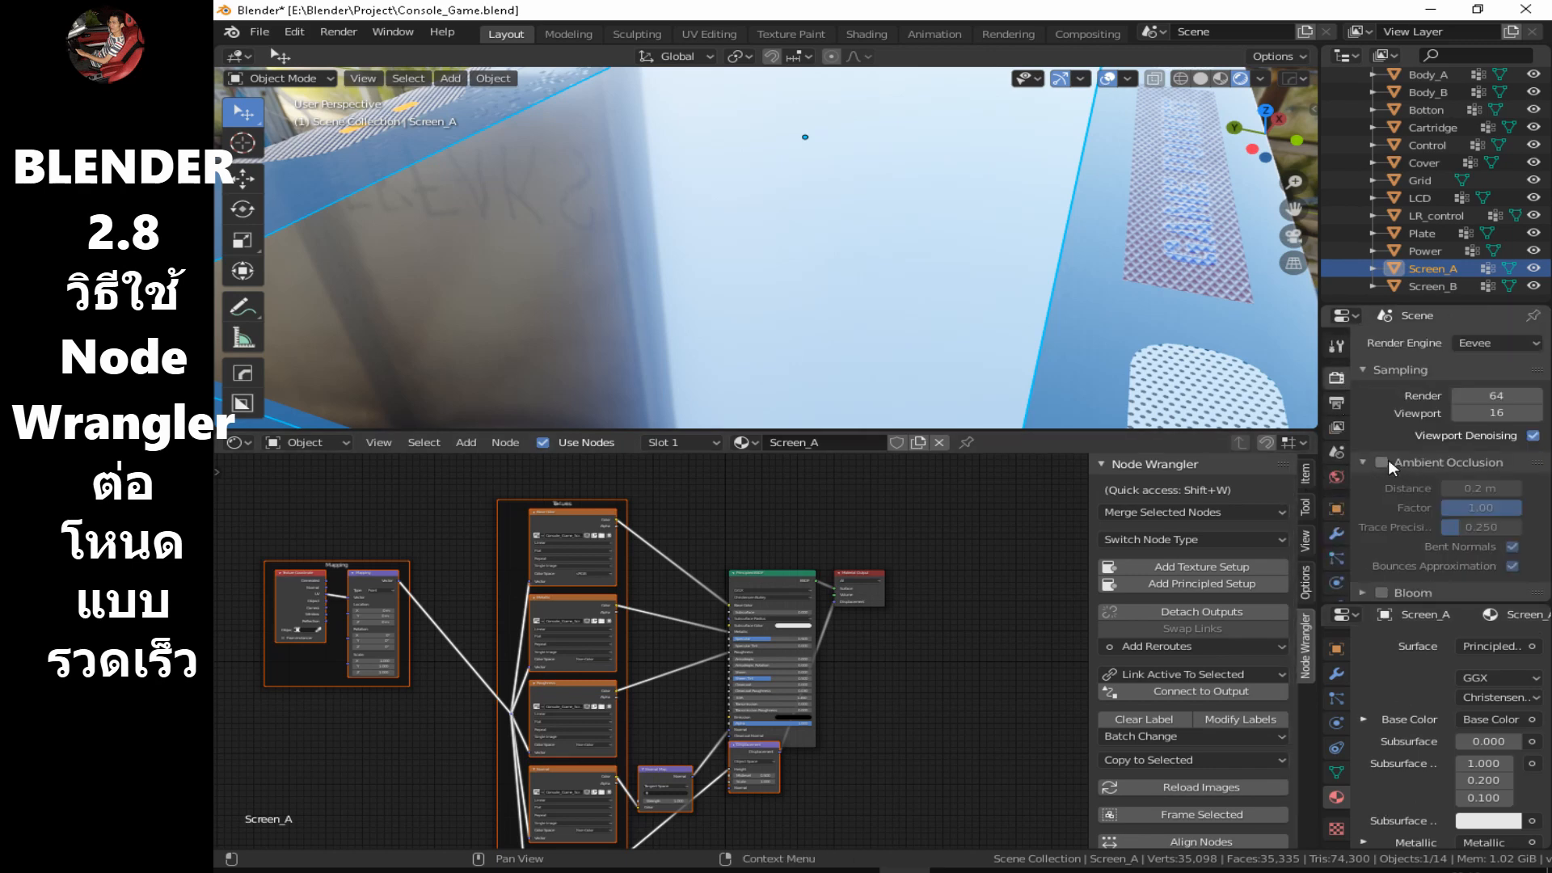
click(1382, 464)
click(1363, 462)
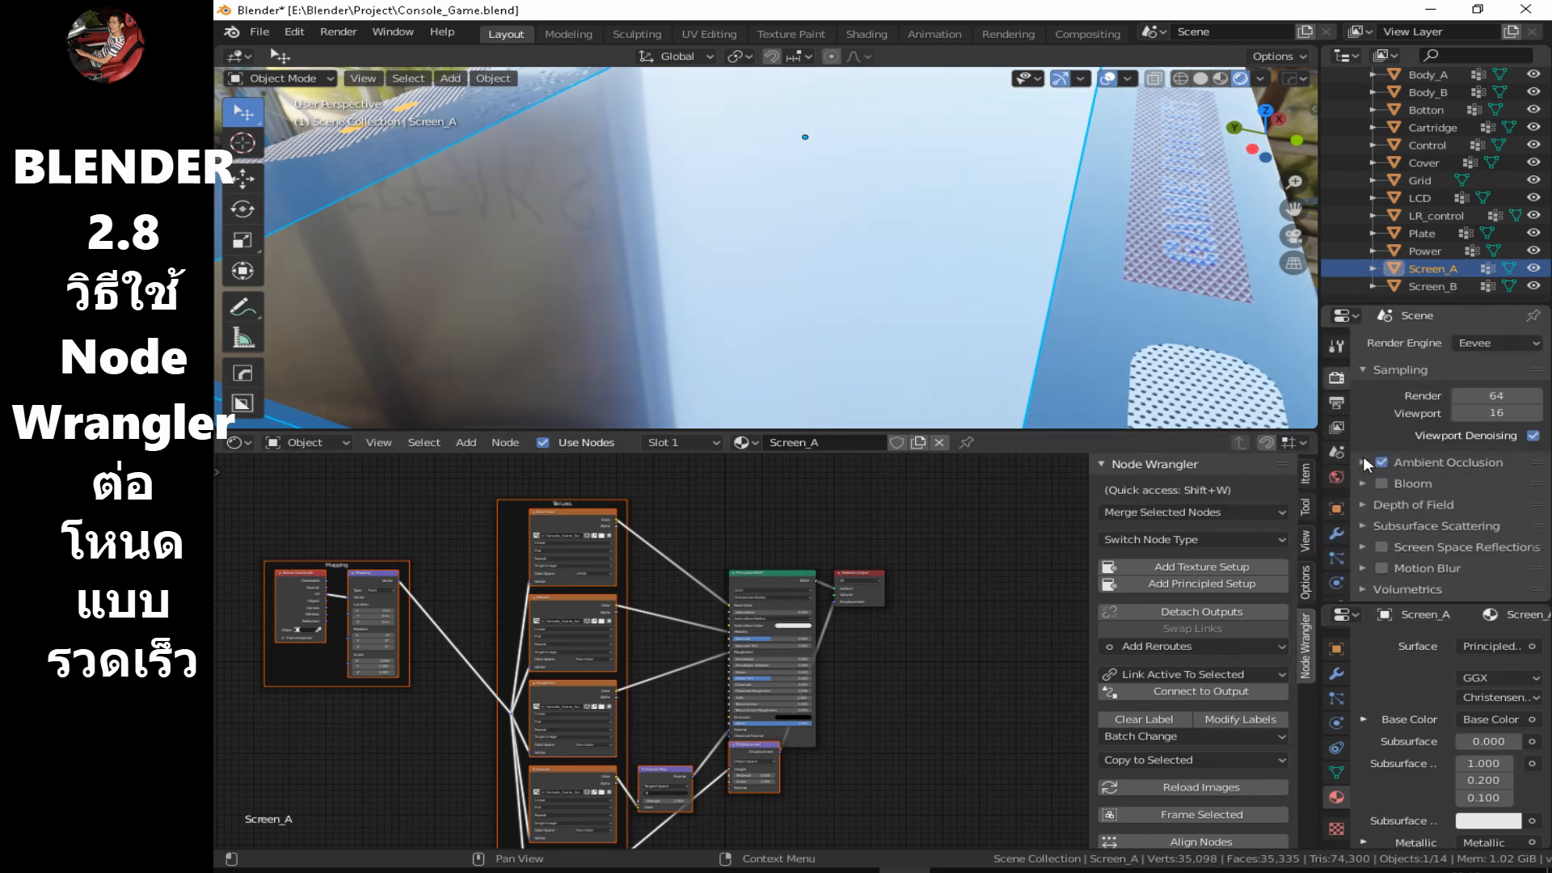
click(1379, 483)
Examine the glowing LCD strips on the console's edge up close, comparing them with Bloom off and on.
scroll(796, 237, down, 5)
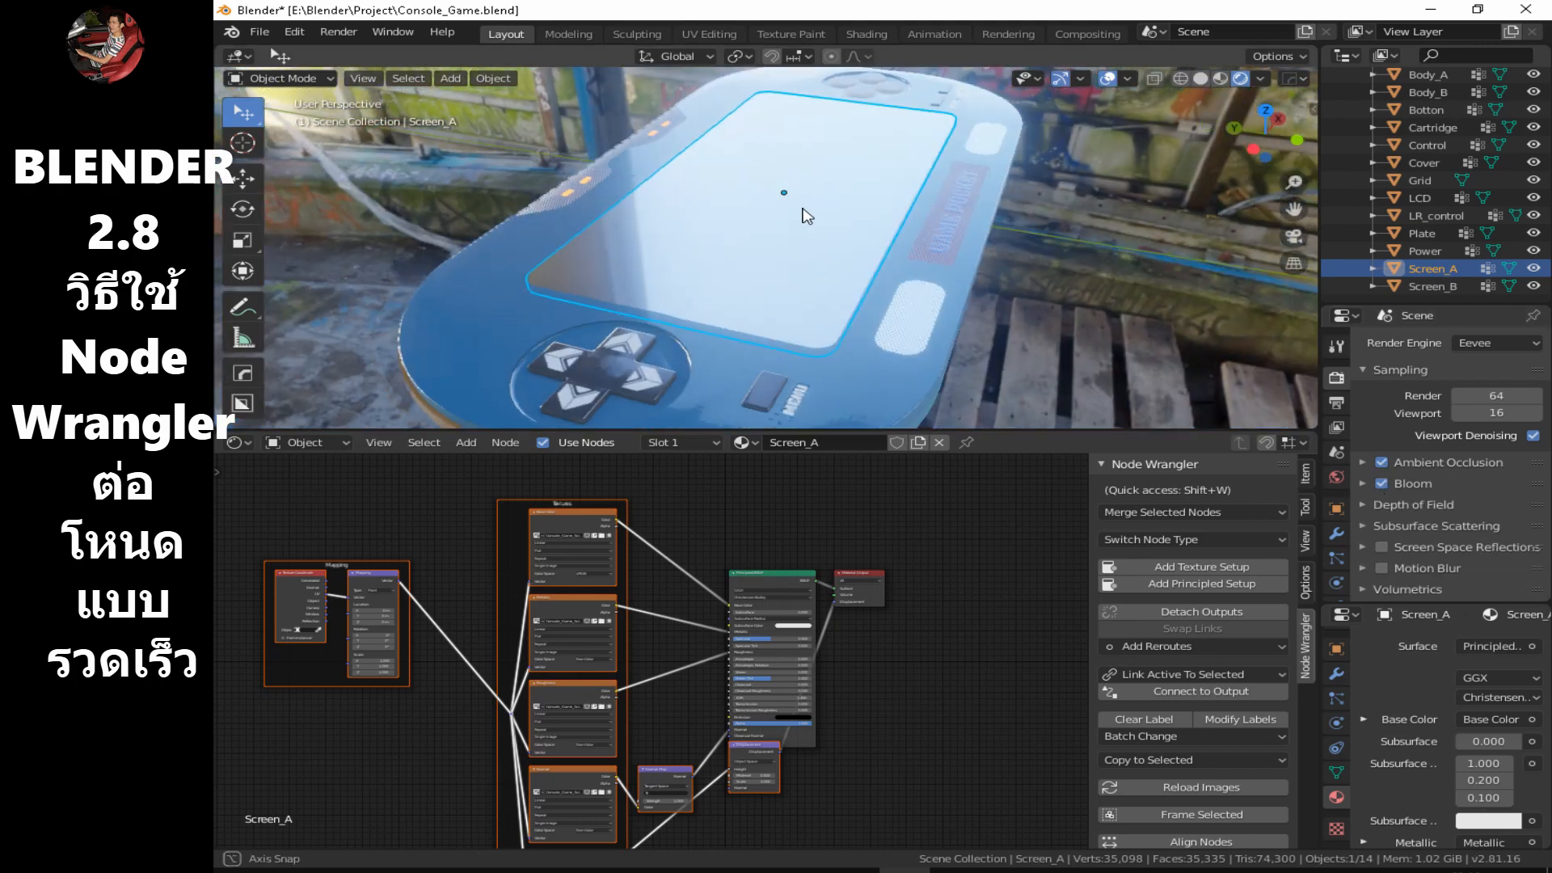
middle_drag(804, 224, 716, 289)
scroll(815, 221, up, 4)
scroll(896, 296, up, 3)
scroll(895, 296, down, 3)
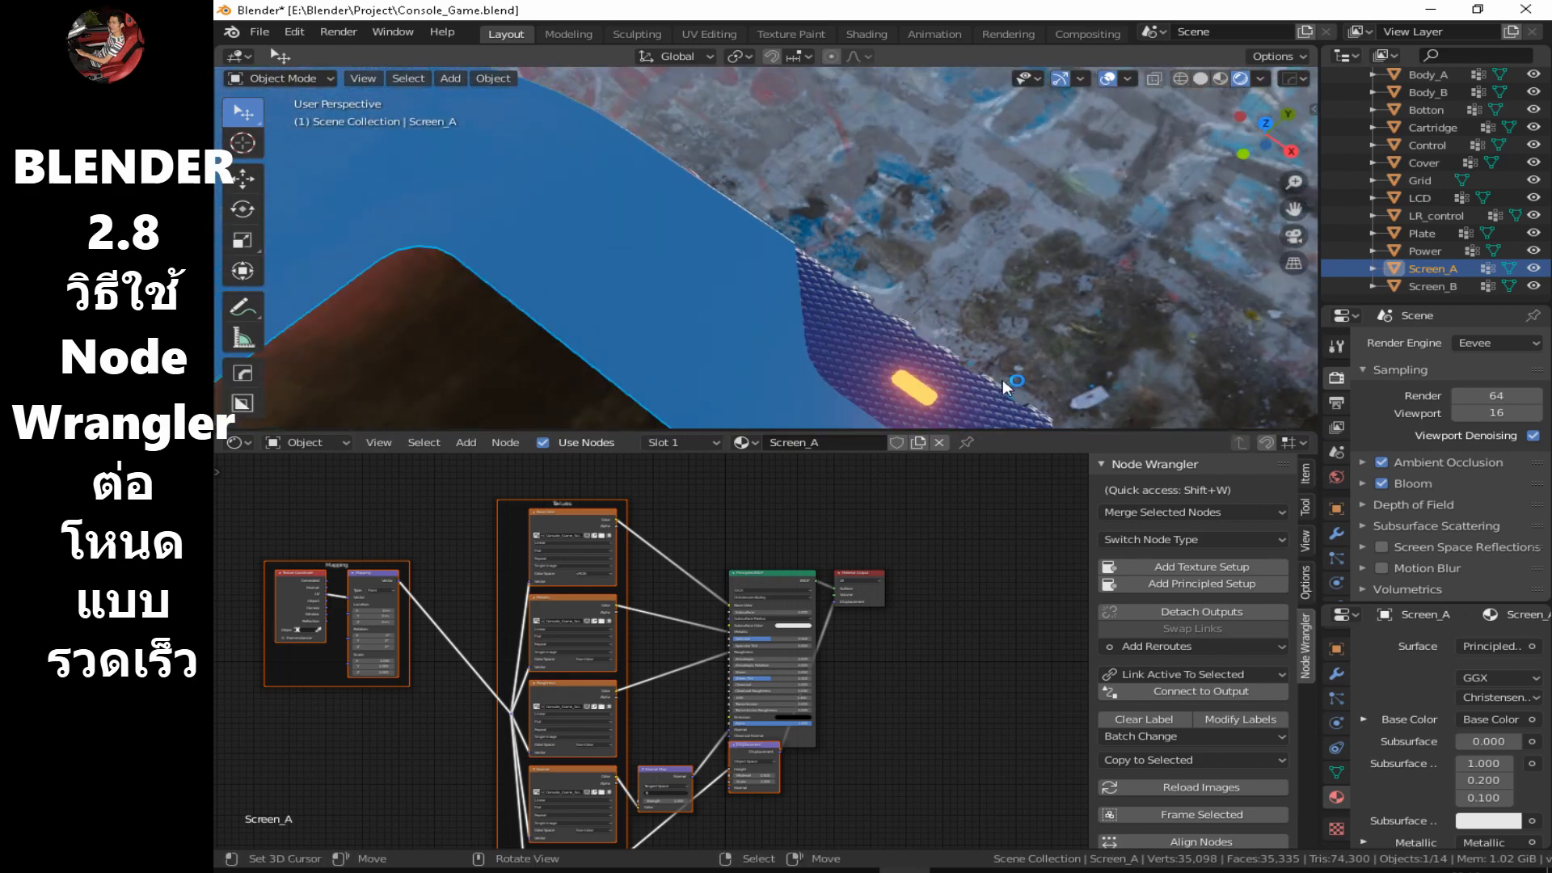
shift+middle_drag(1003, 380, 818, 257)
click(1384, 485)
click(1384, 485)
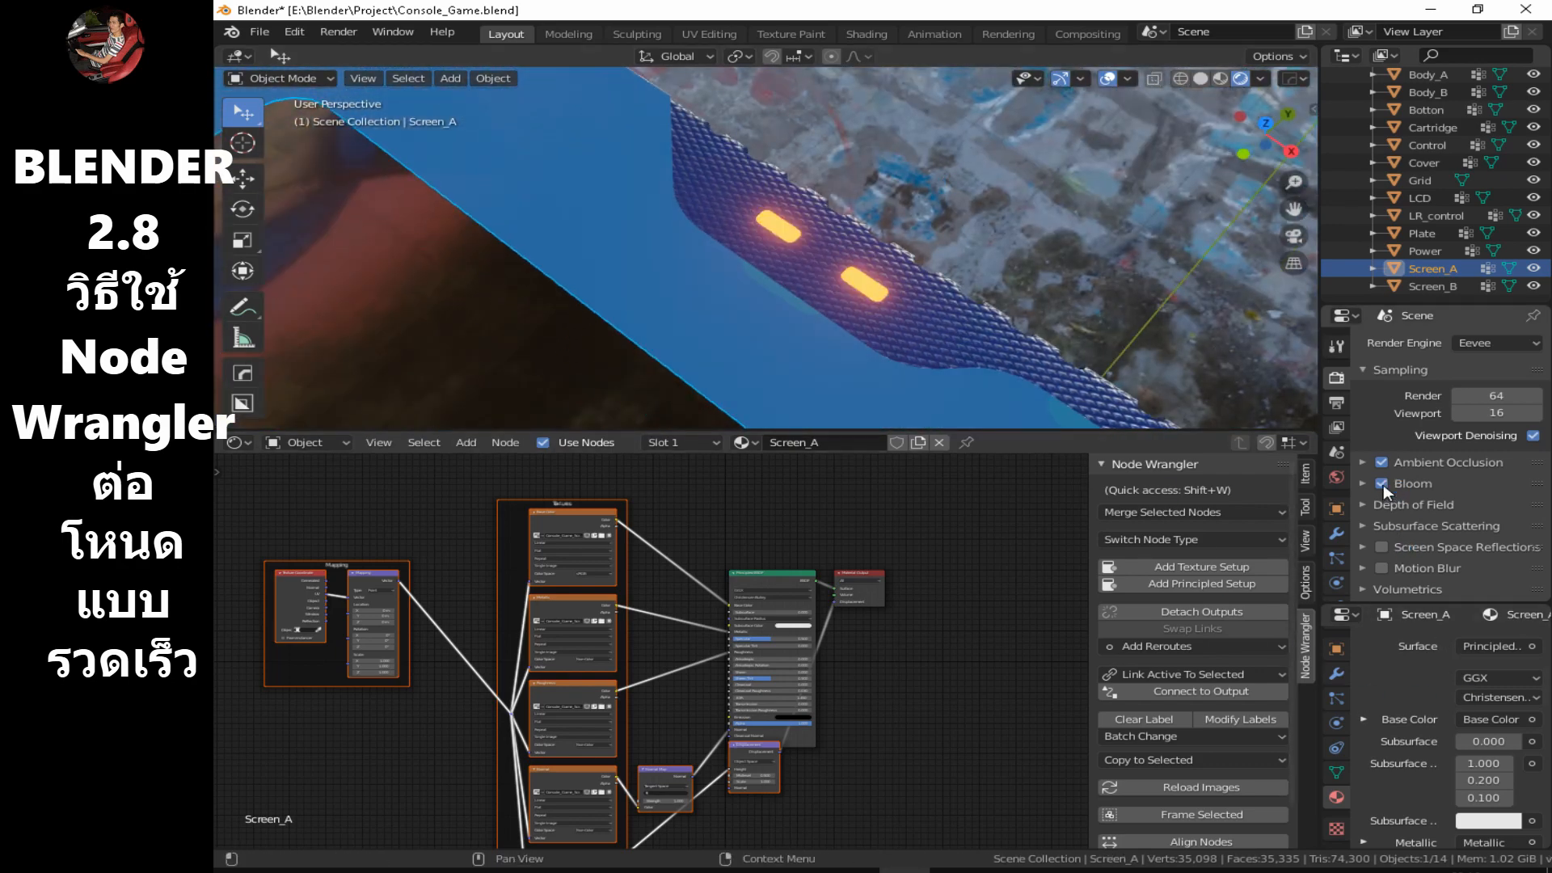
scroll(731, 235, up, 3)
scroll(731, 235, down, 9)
middle_drag(813, 256, 783, 166)
scroll(783, 166, up, 8)
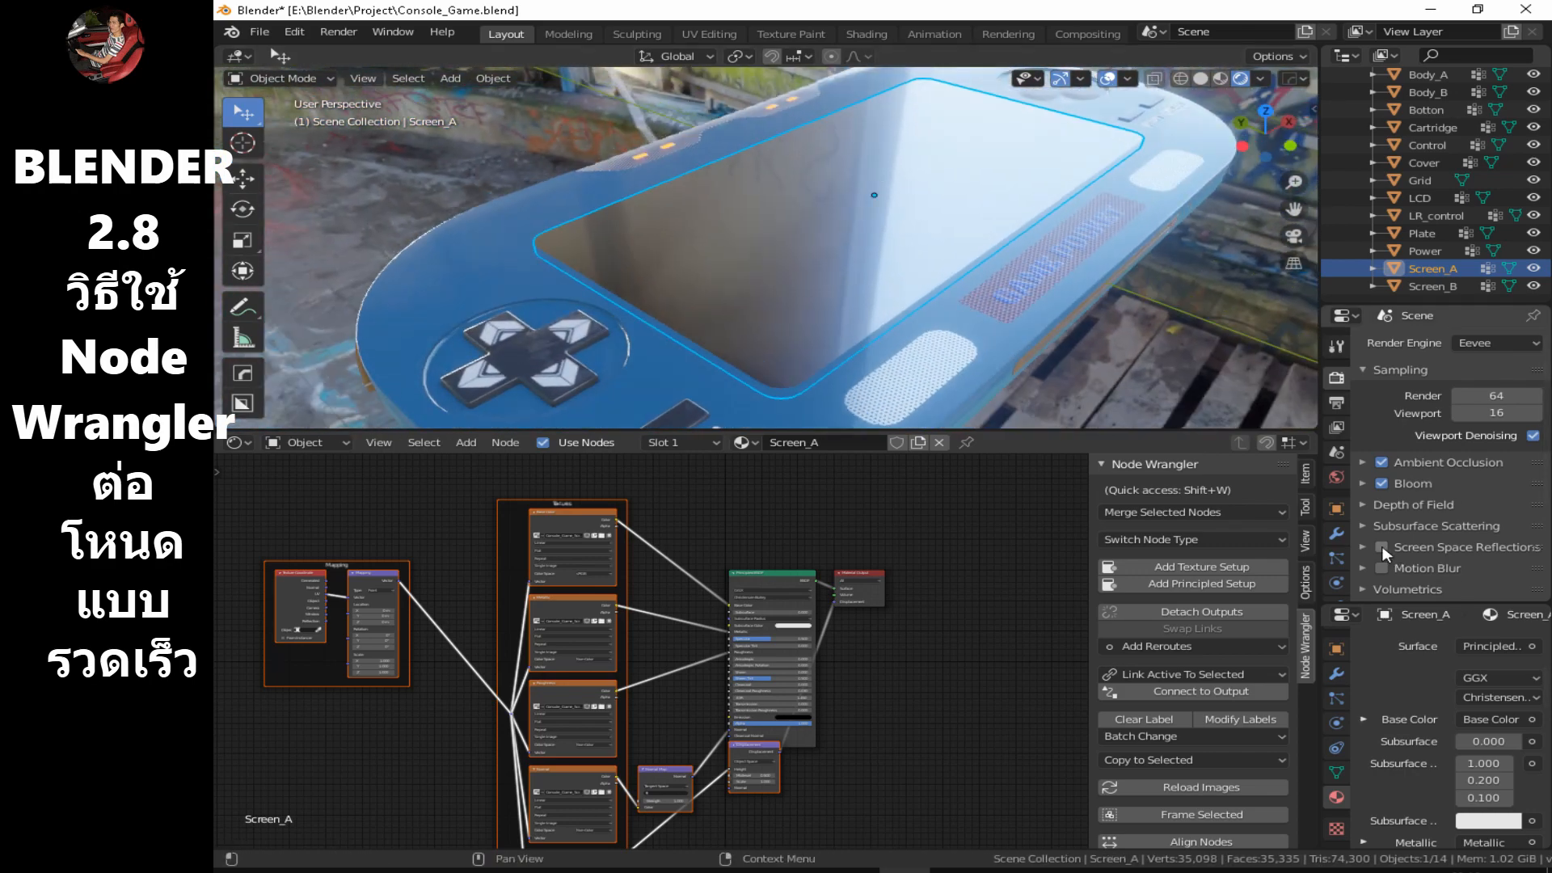
Enable Screen Space Reflections with Refraction in the Eevee render settings.
click(1382, 547)
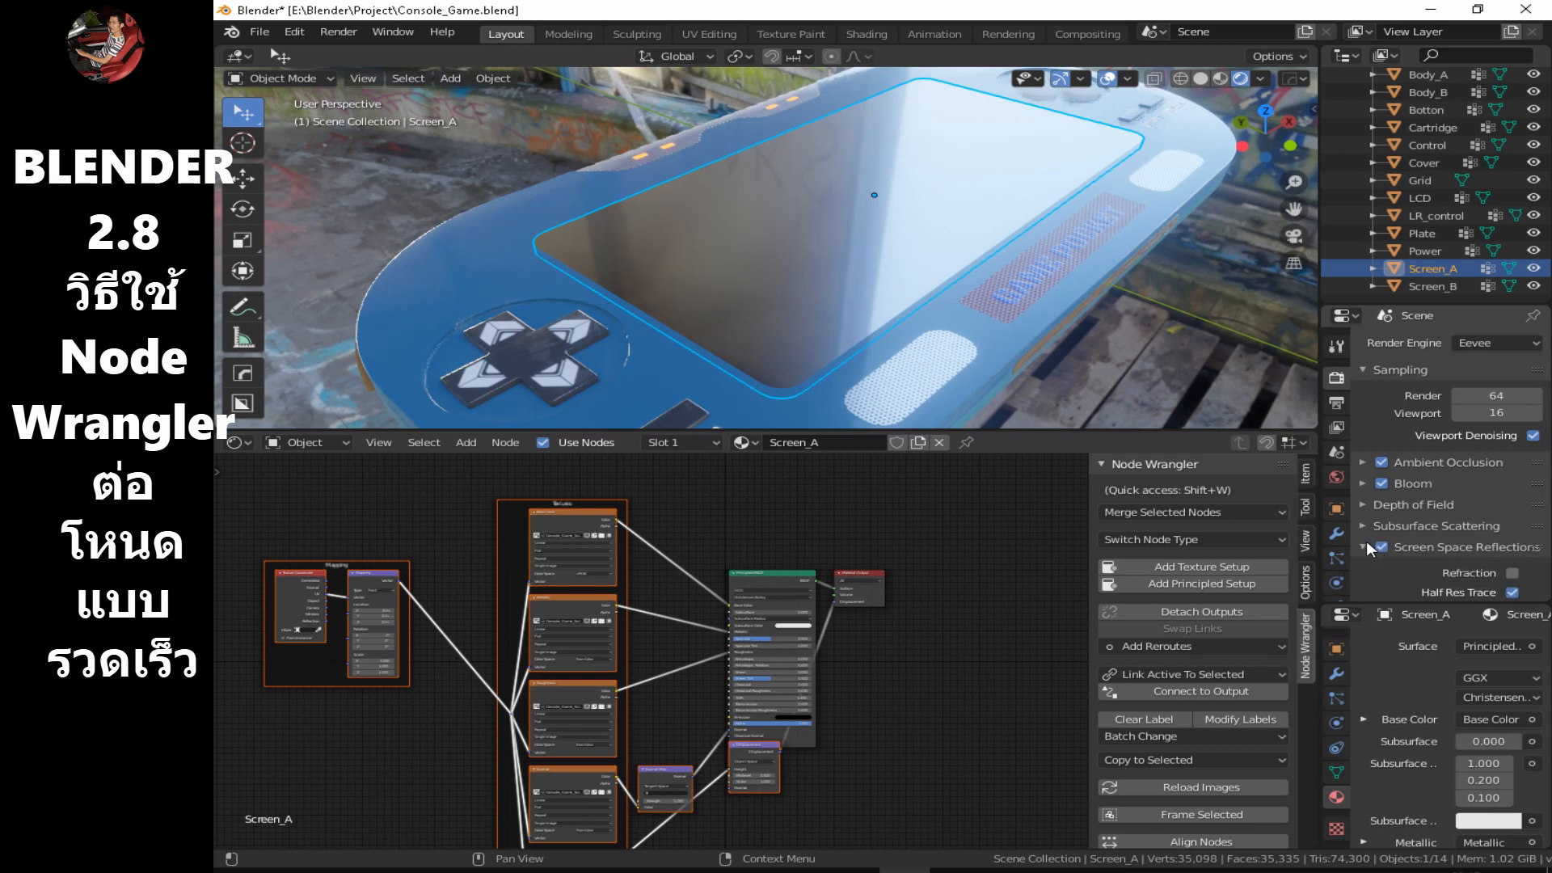
click(1366, 541)
scroll(1426, 522, down, 2)
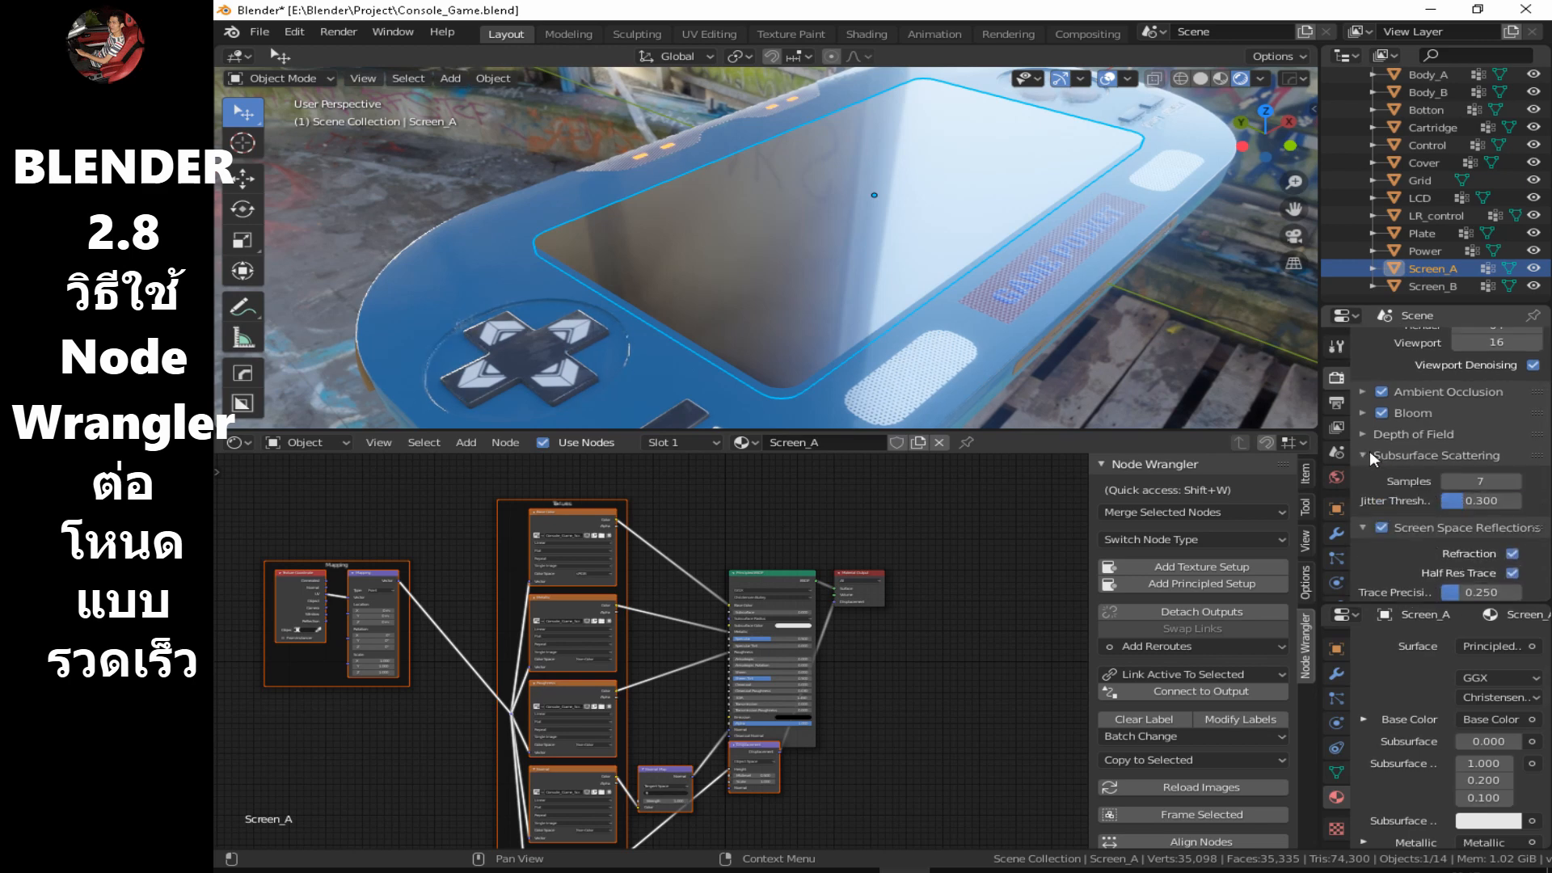
click(1363, 474)
scroll(1403, 528, down, 2)
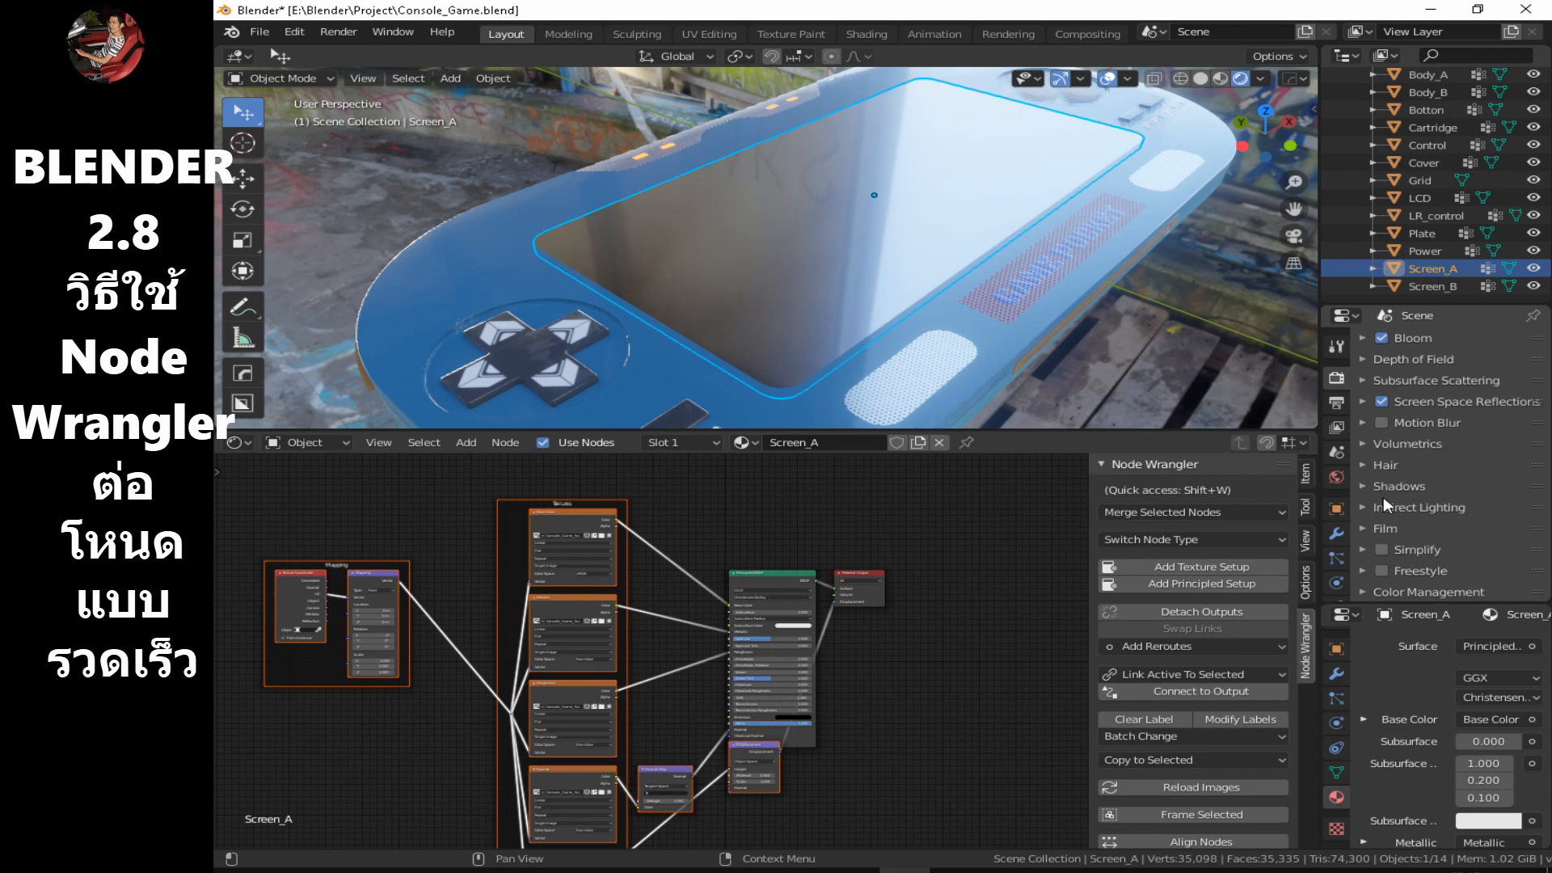
click(1360, 486)
click(1360, 486)
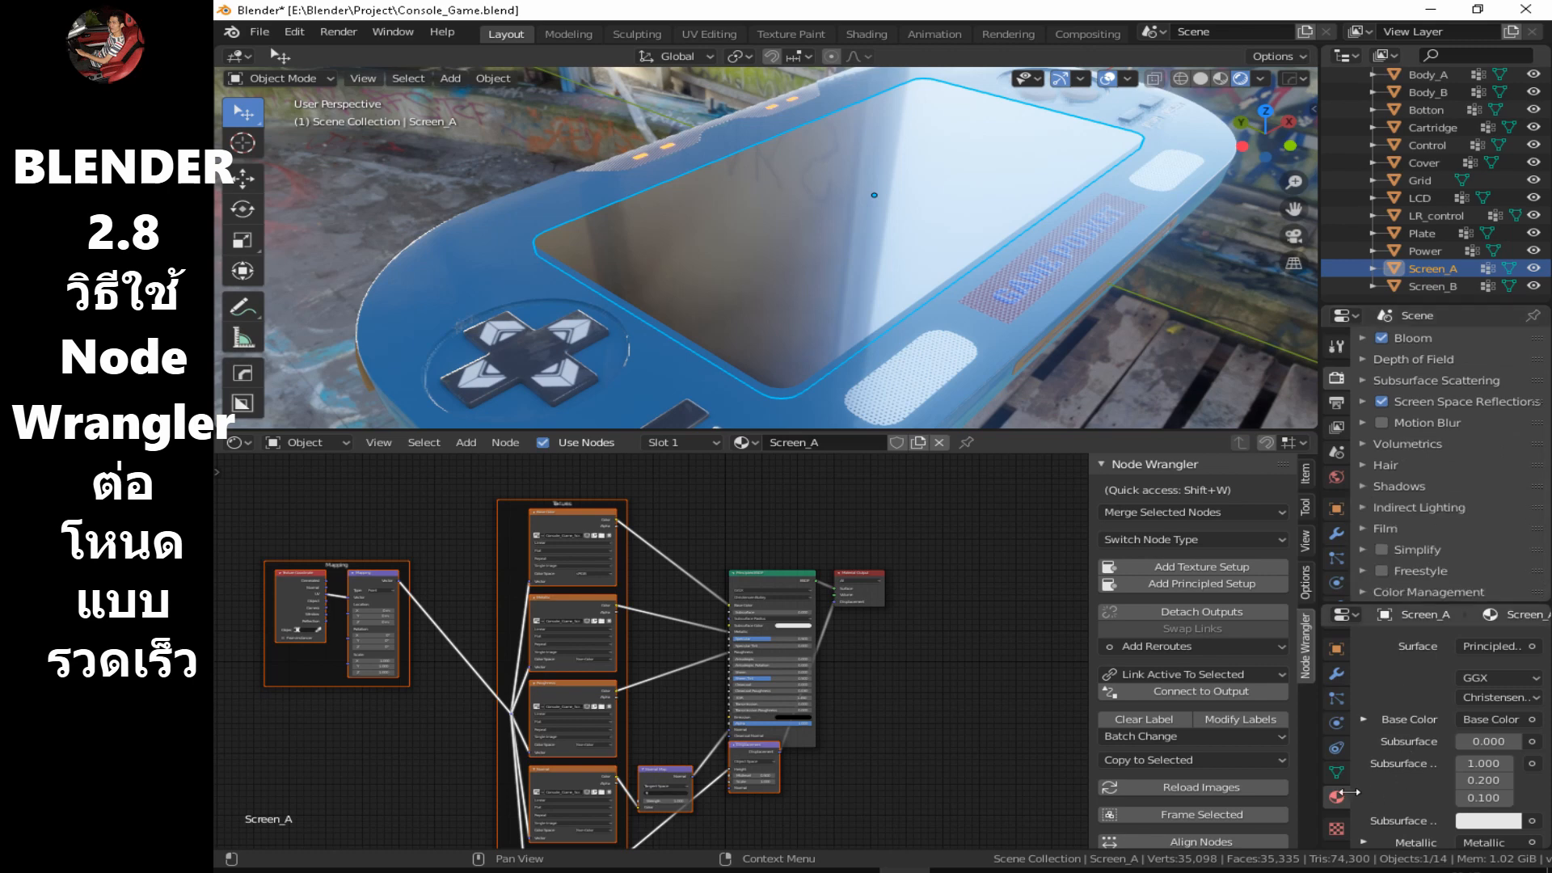
Enable Screen Space Refraction in the Screen_A material's settings, leaving Subsurface Translucency off.
scroll(1390, 760, down, 4)
scroll(1415, 767, down, 10)
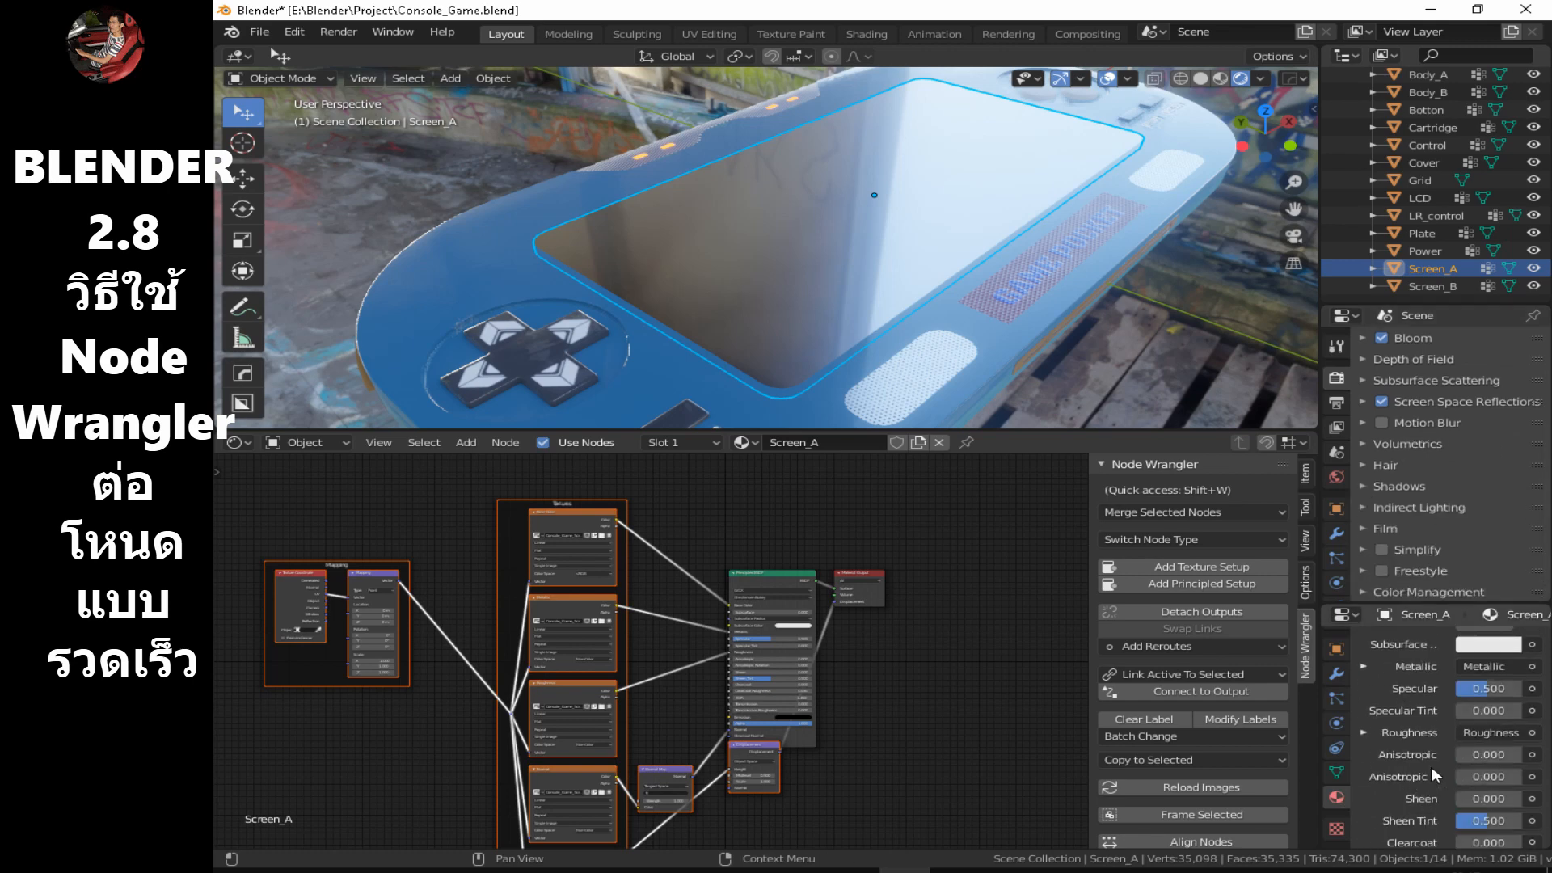
scroll(1428, 770, down, 5)
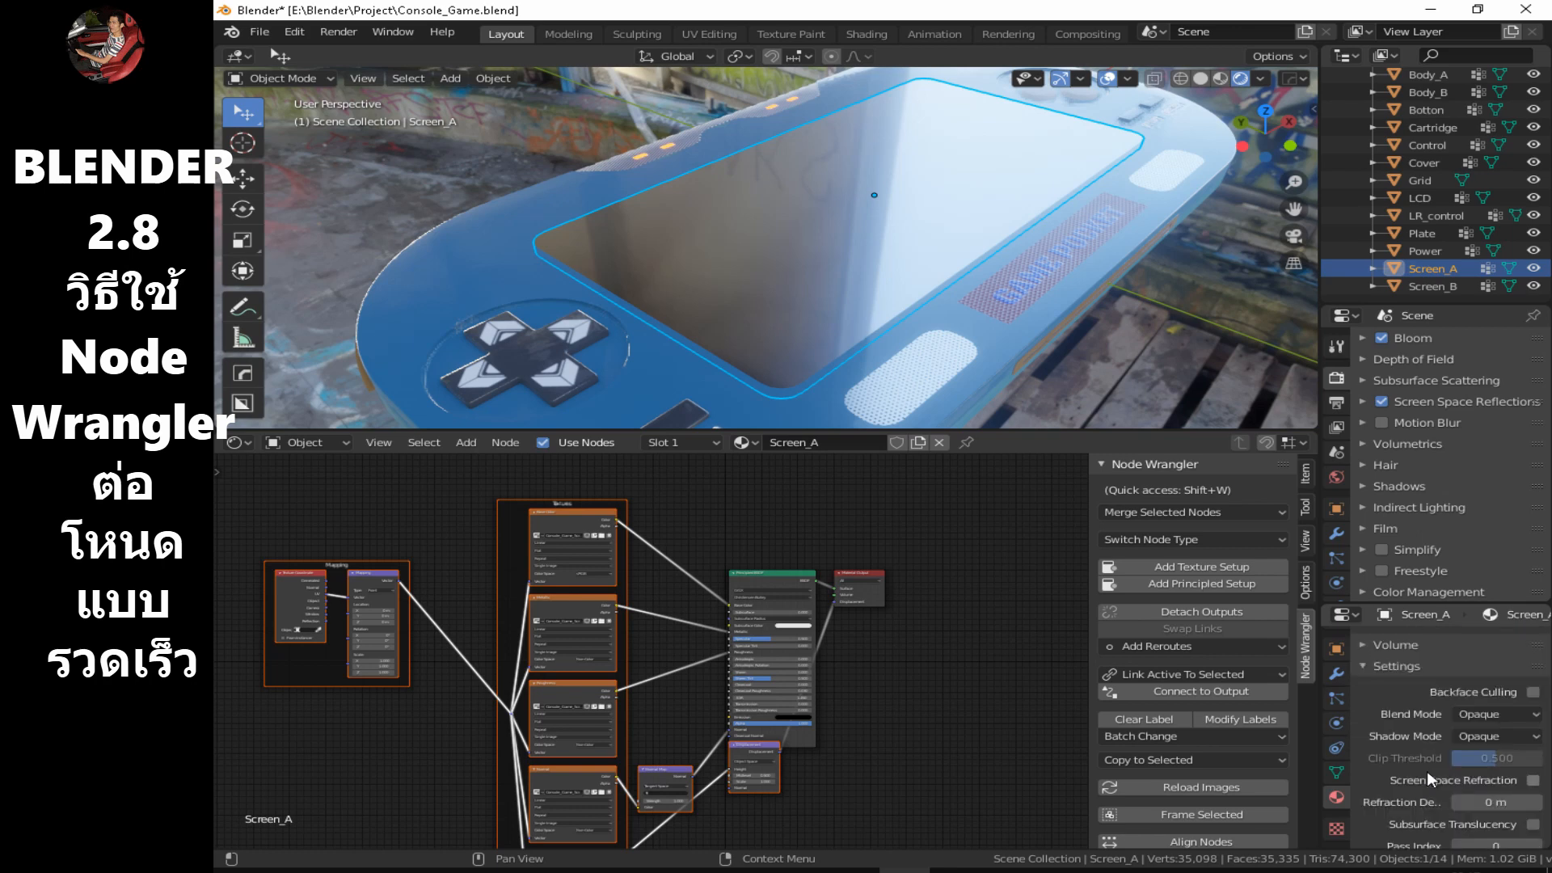
scroll(1438, 784, down, 1)
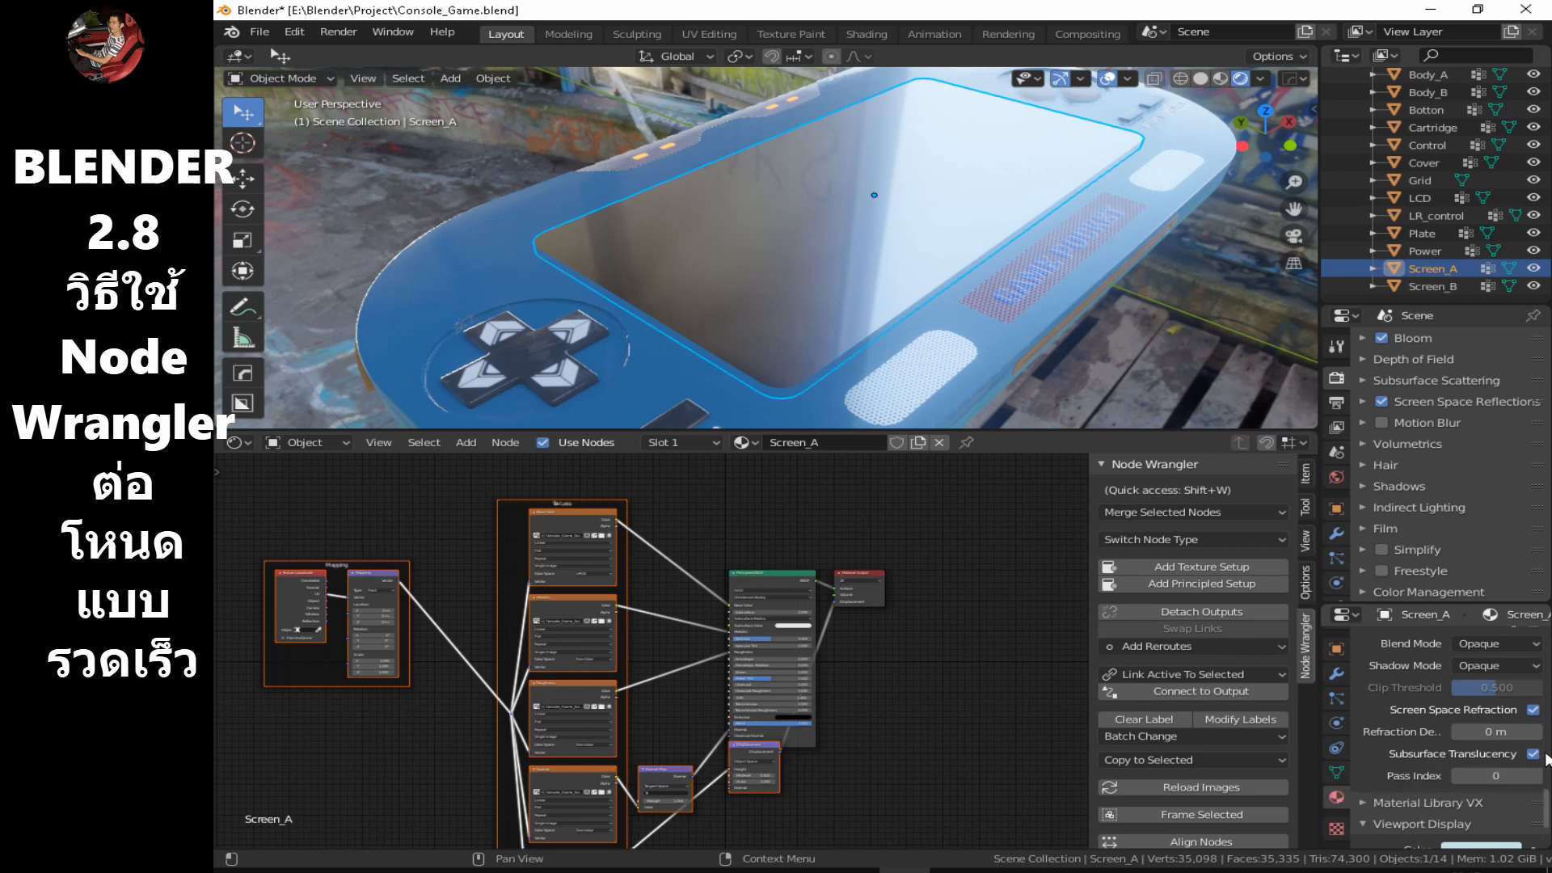
scroll(1395, 760, up, 5)
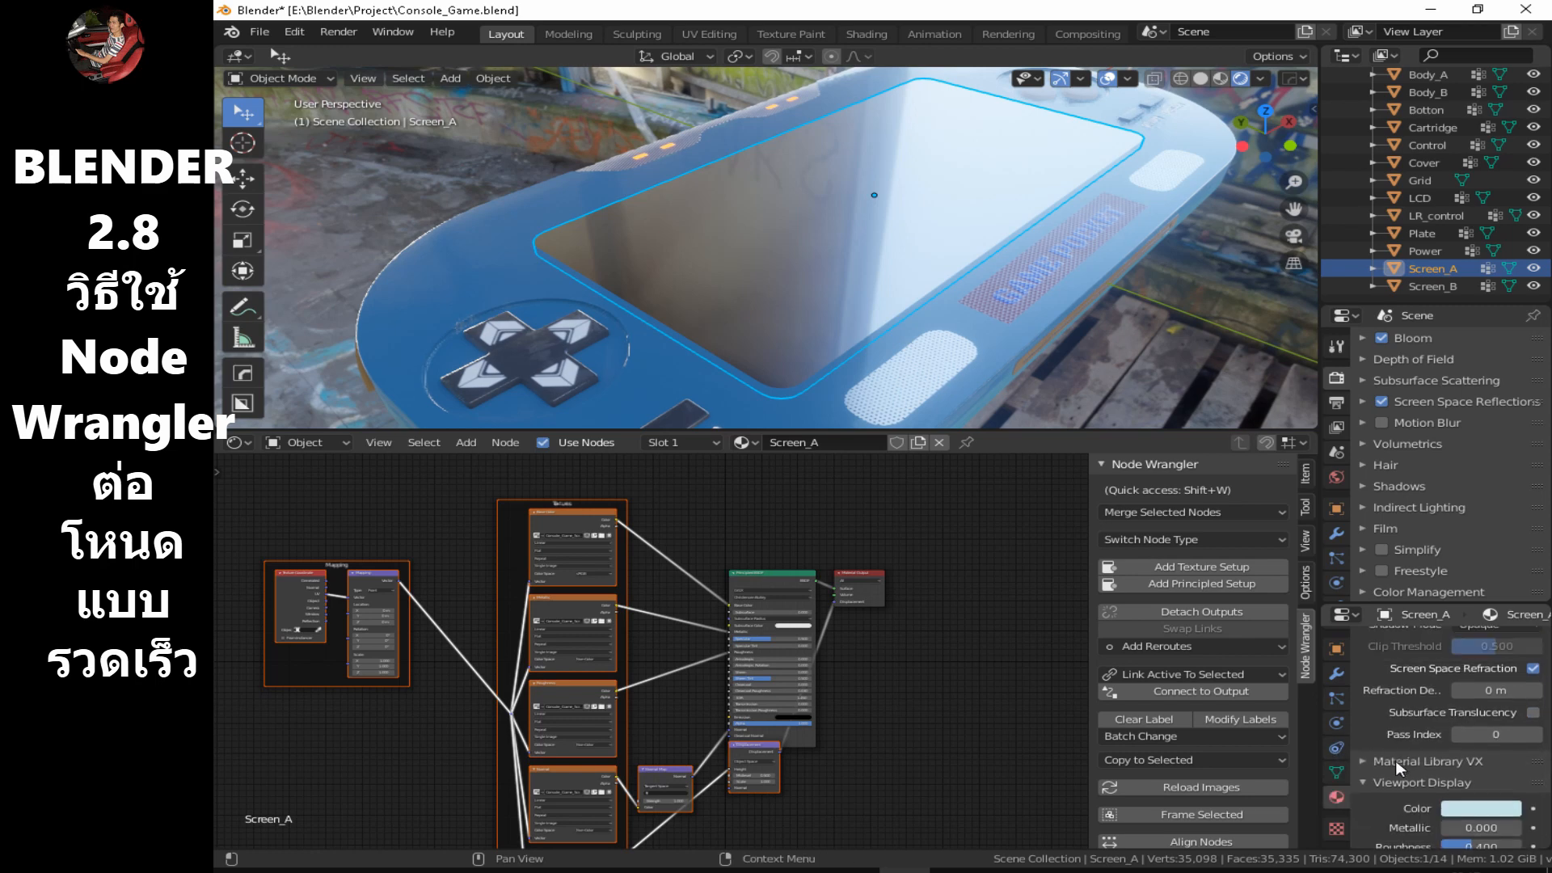
Set Transmission to 1.000 on Screen_A's Principled BSDF node and inspect the screen glass.
scroll(1420, 763, up, 12)
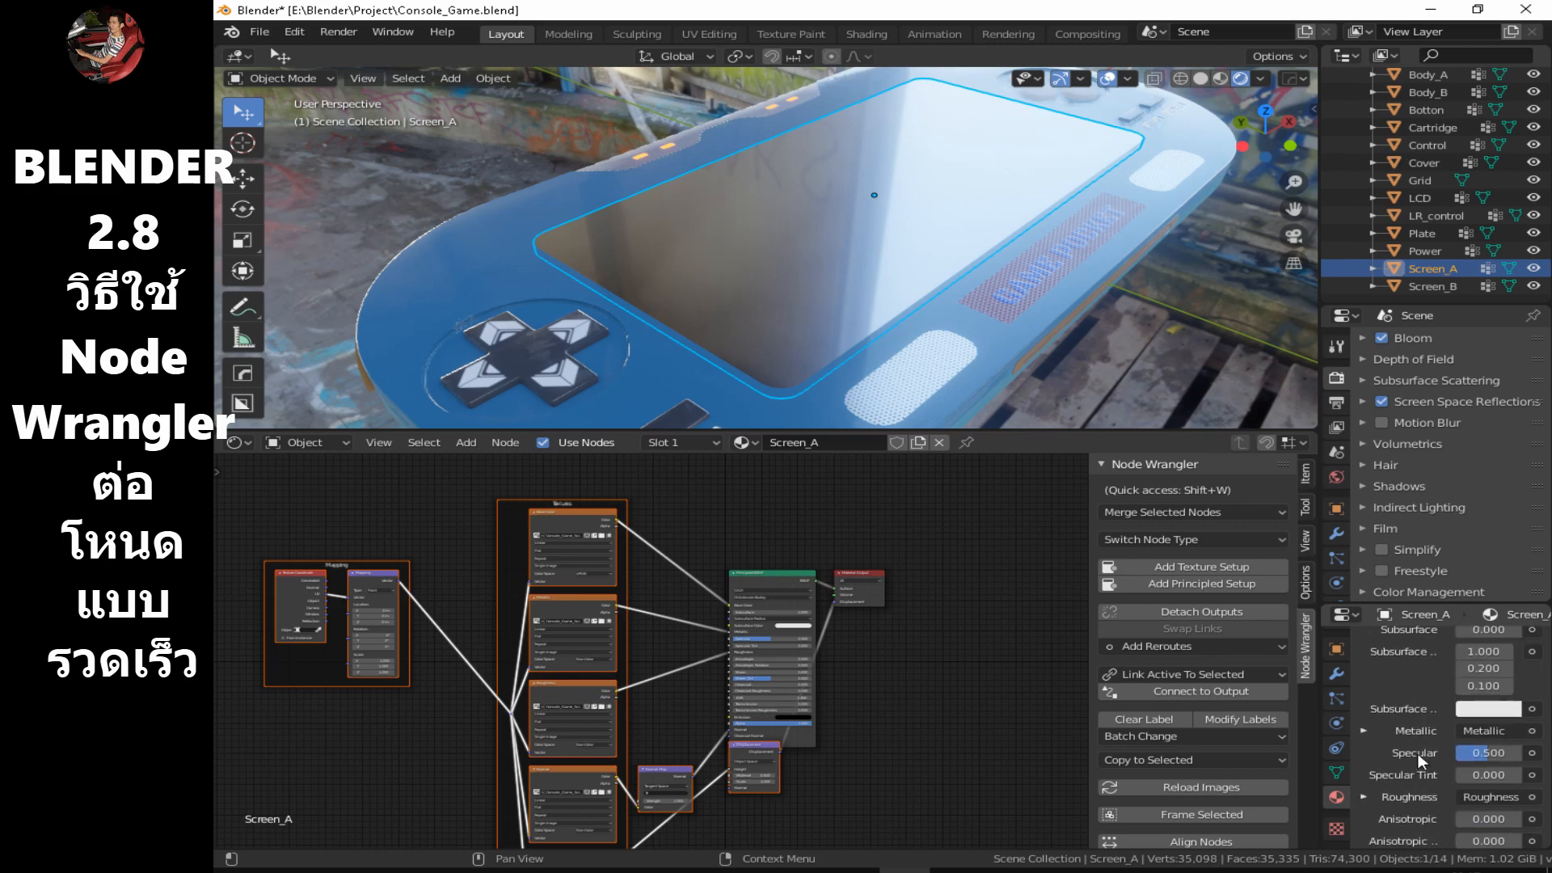
scroll(861, 753, up, 4)
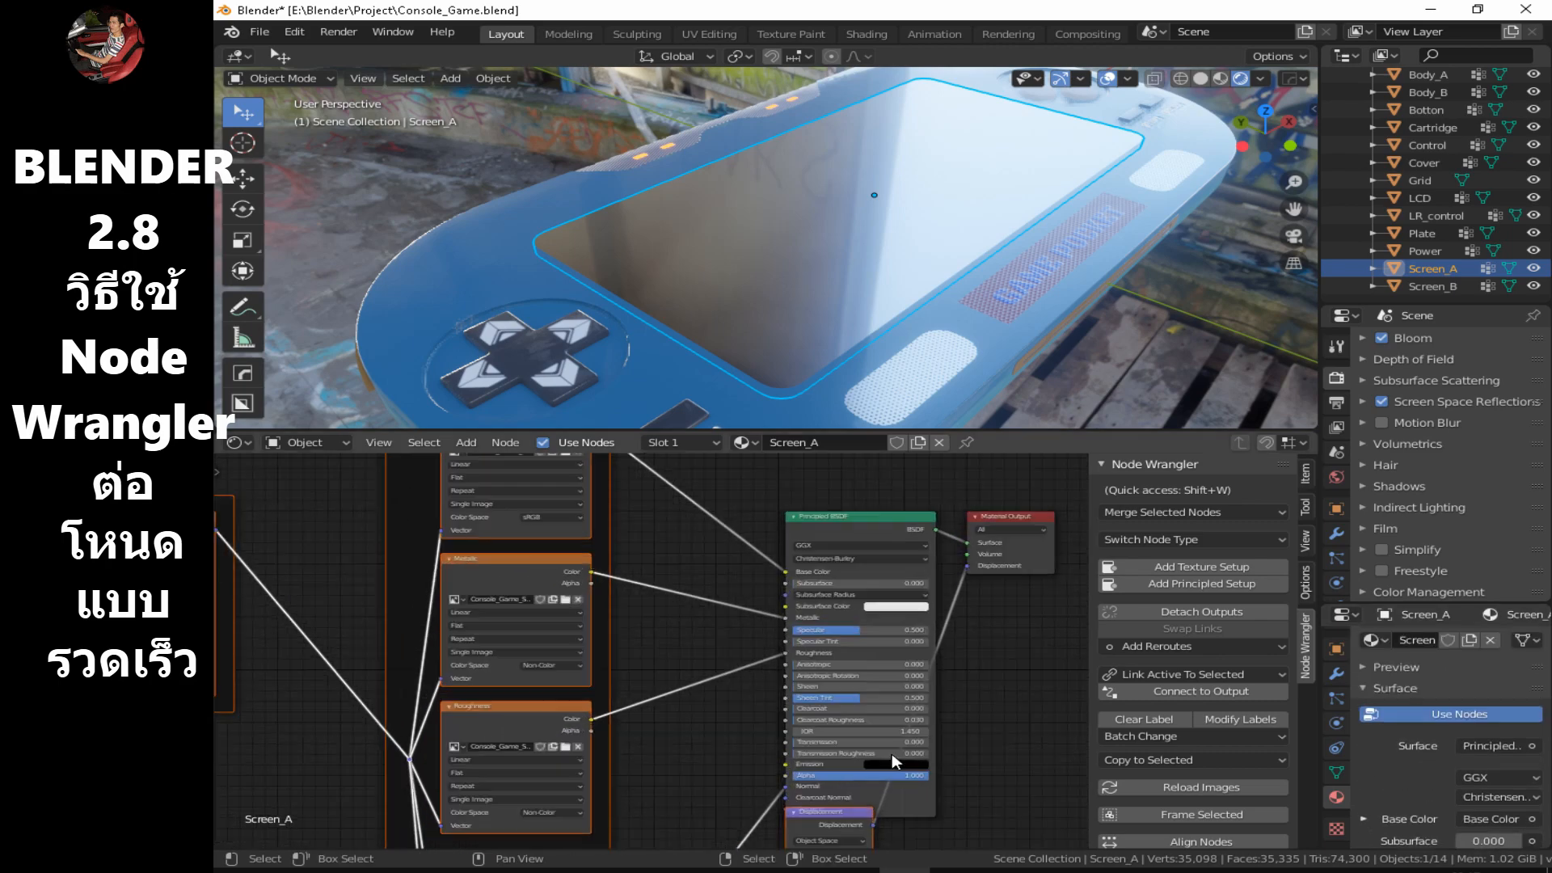
drag(863, 758, 976, 758)
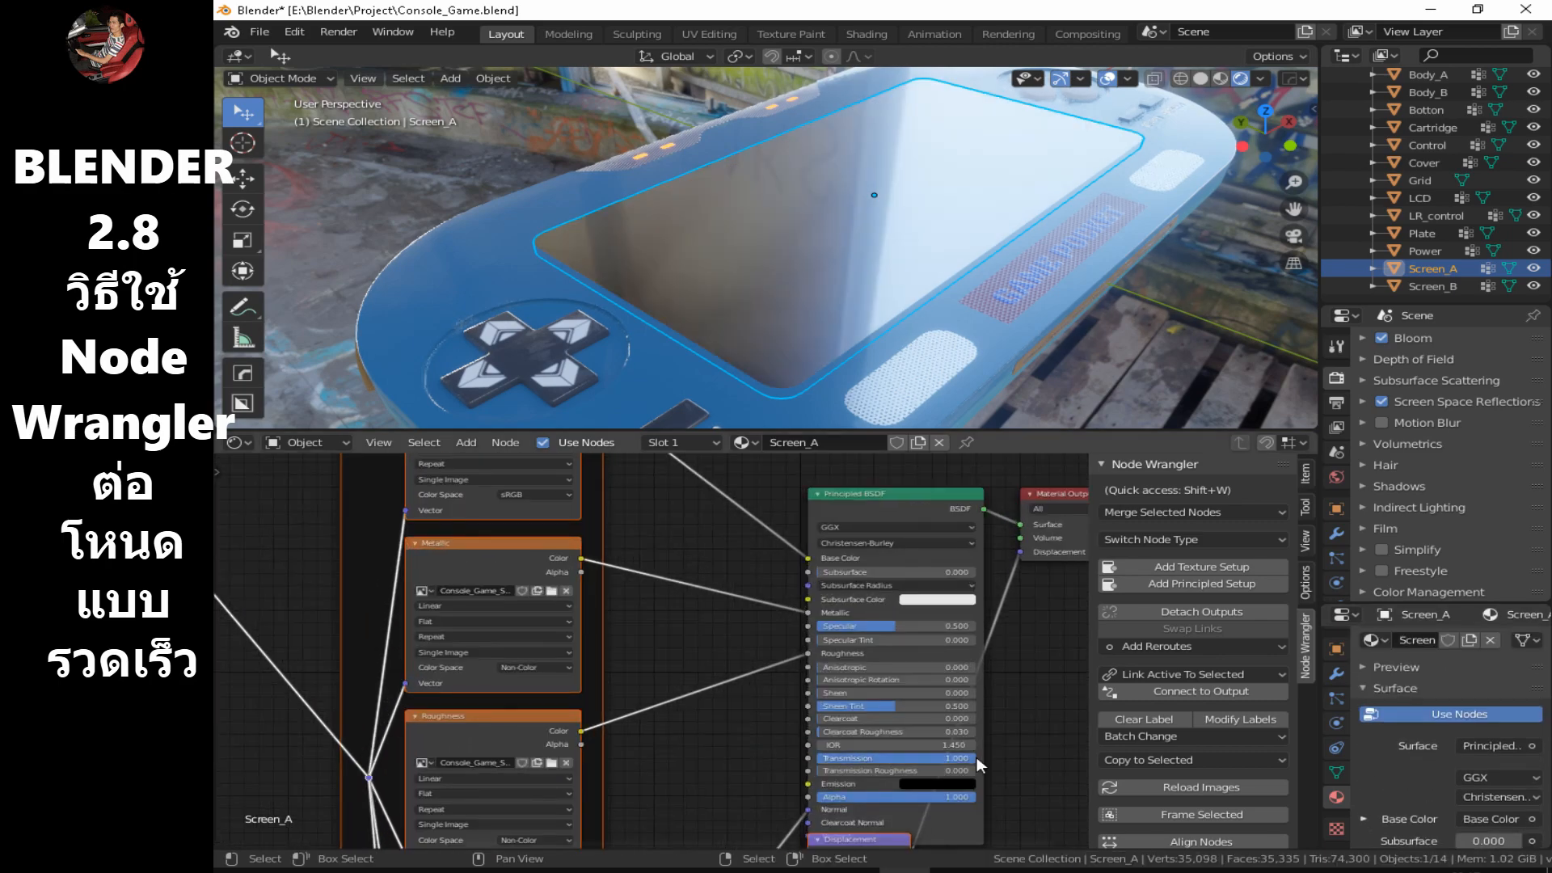
middle_drag(792, 303, 963, 511)
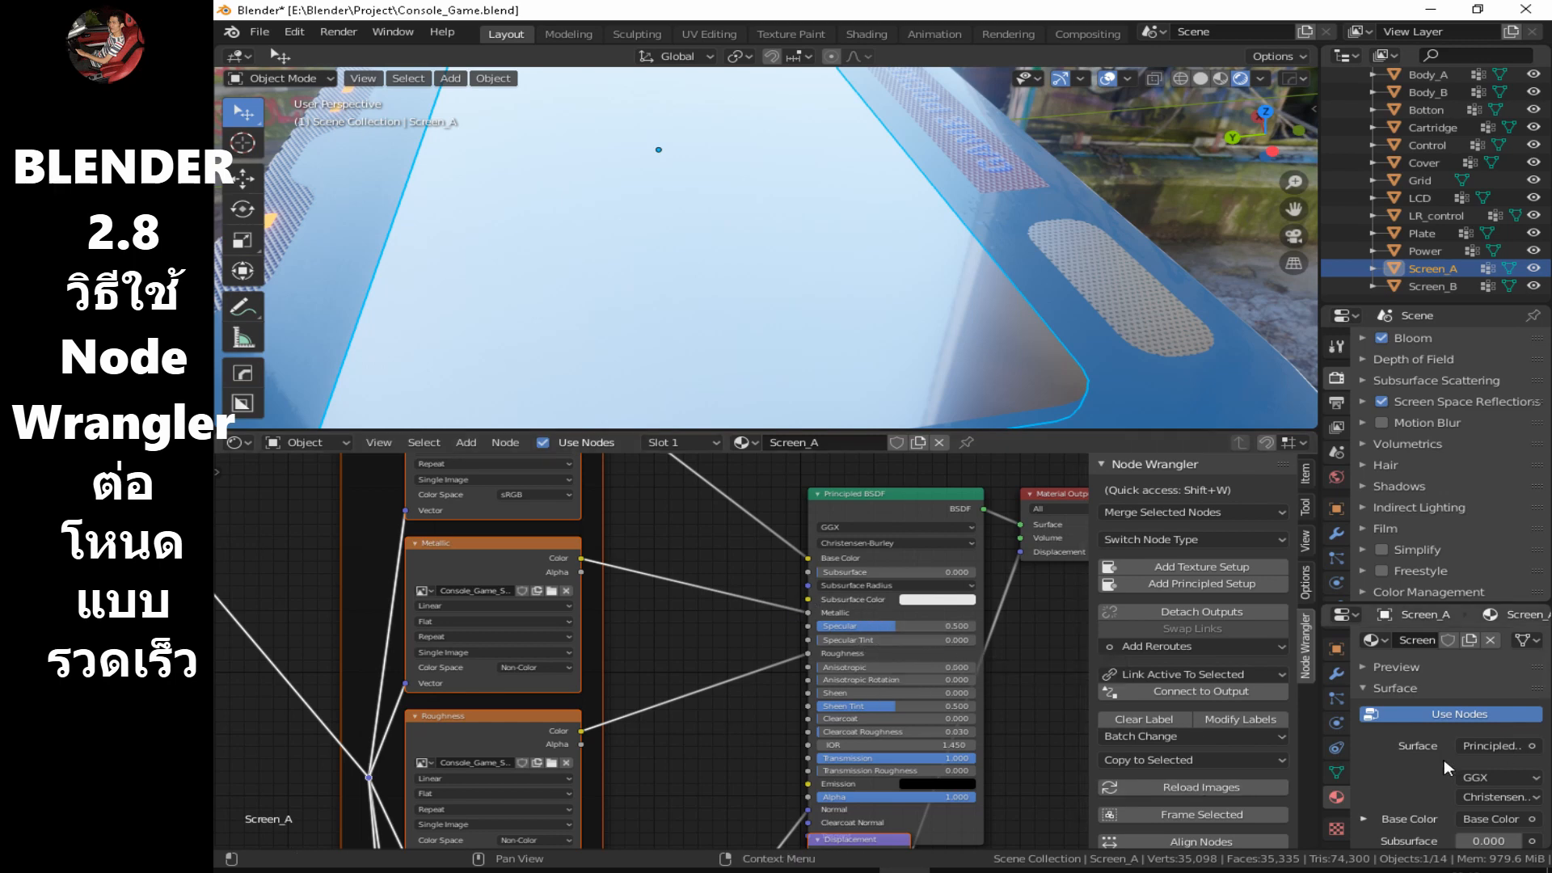
Set the Screen_A material's Blend Mode to Alpha Blend.
scroll(1438, 760, down, 5)
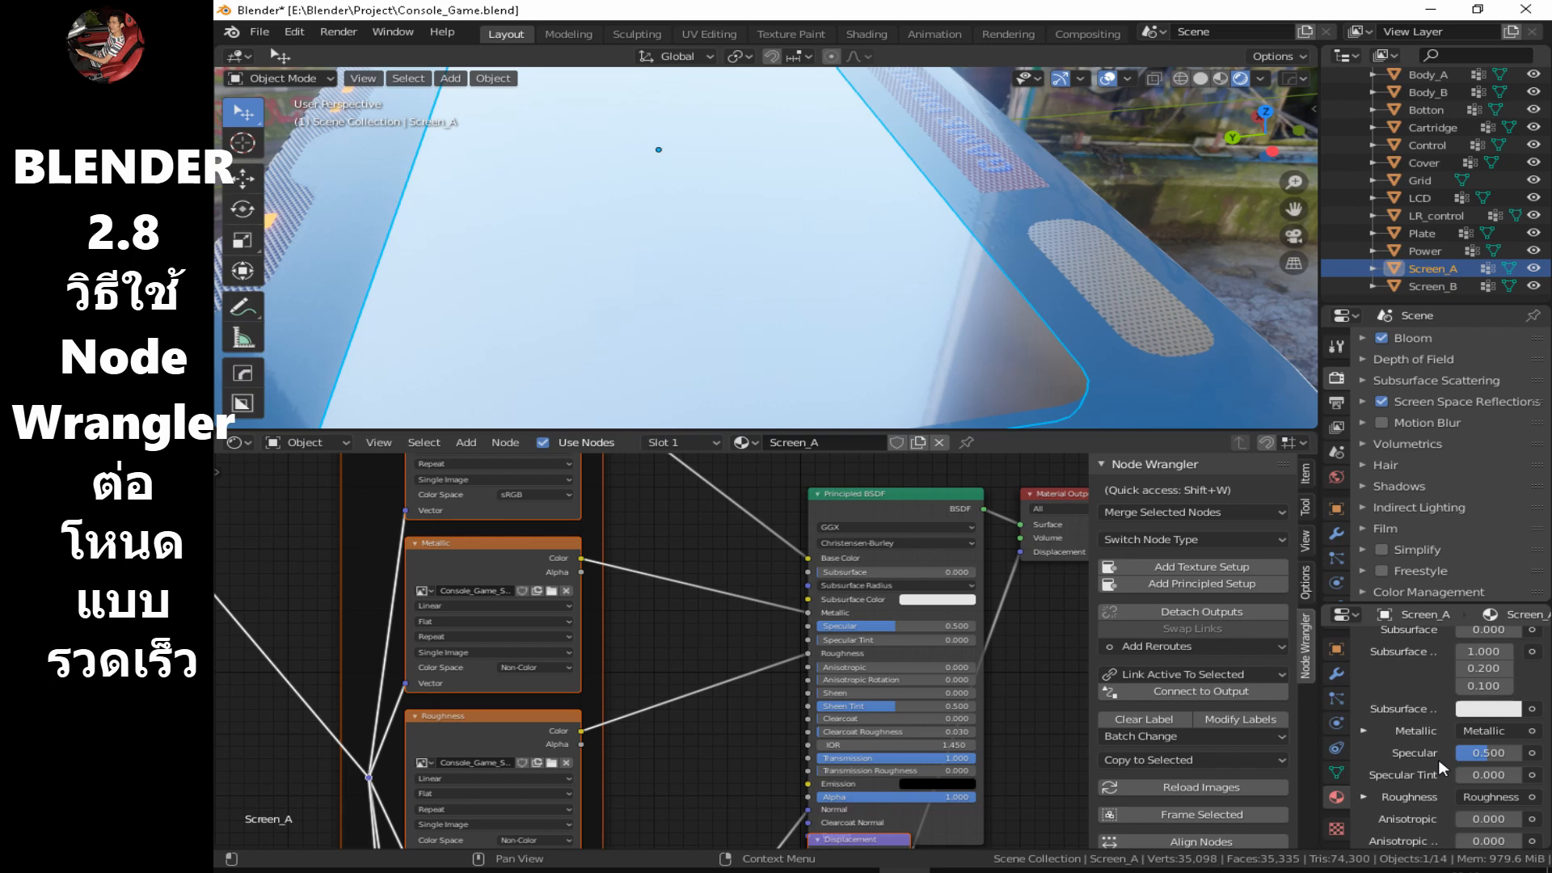
scroll(1397, 756, up, 2)
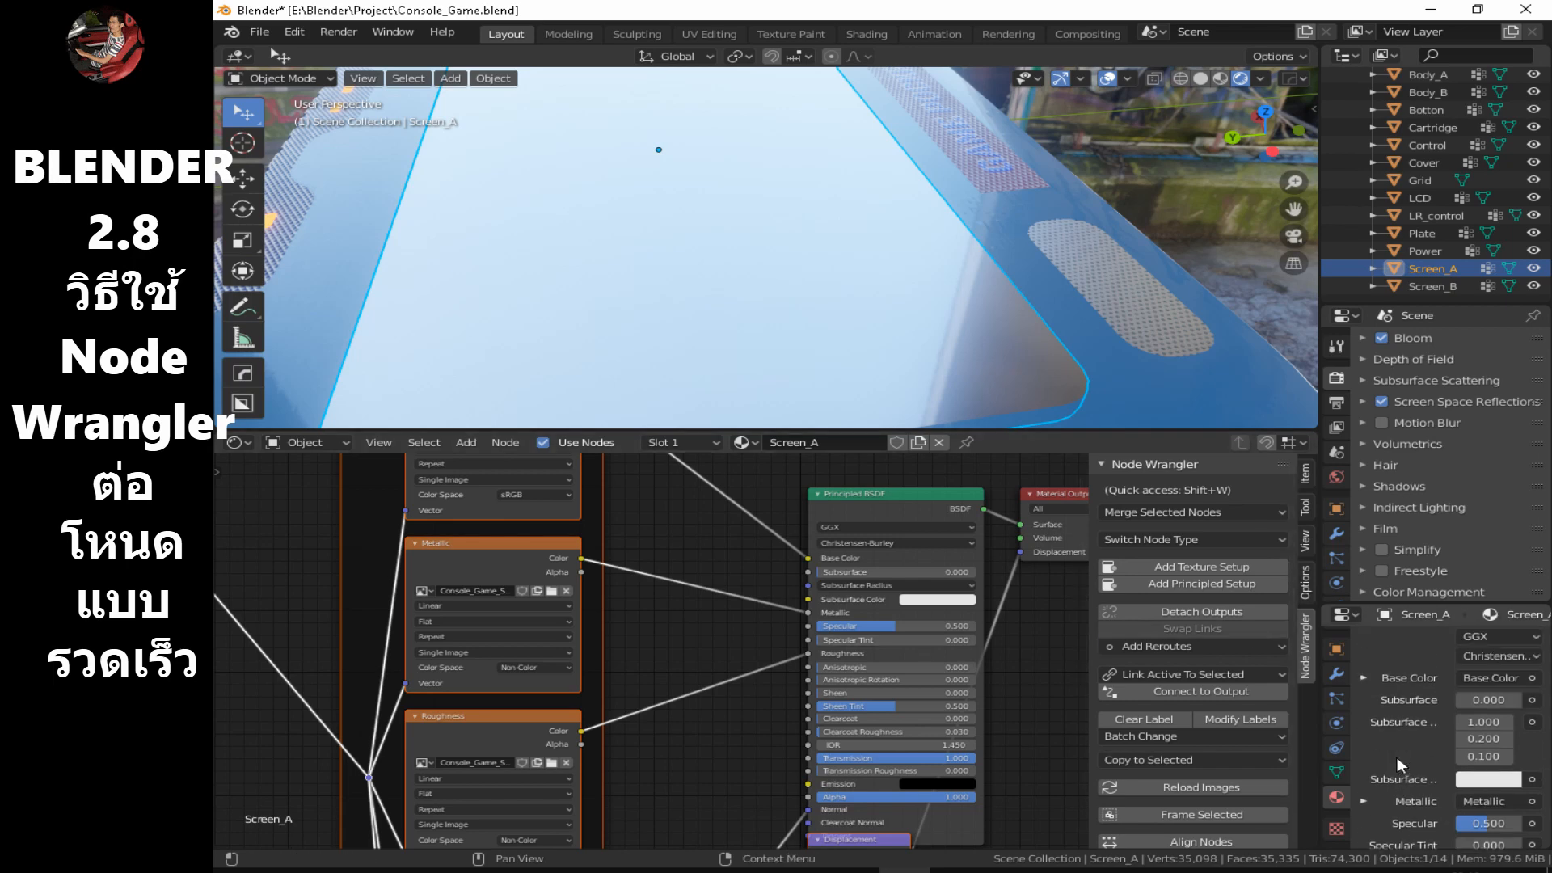
scroll(1397, 756, down, 15)
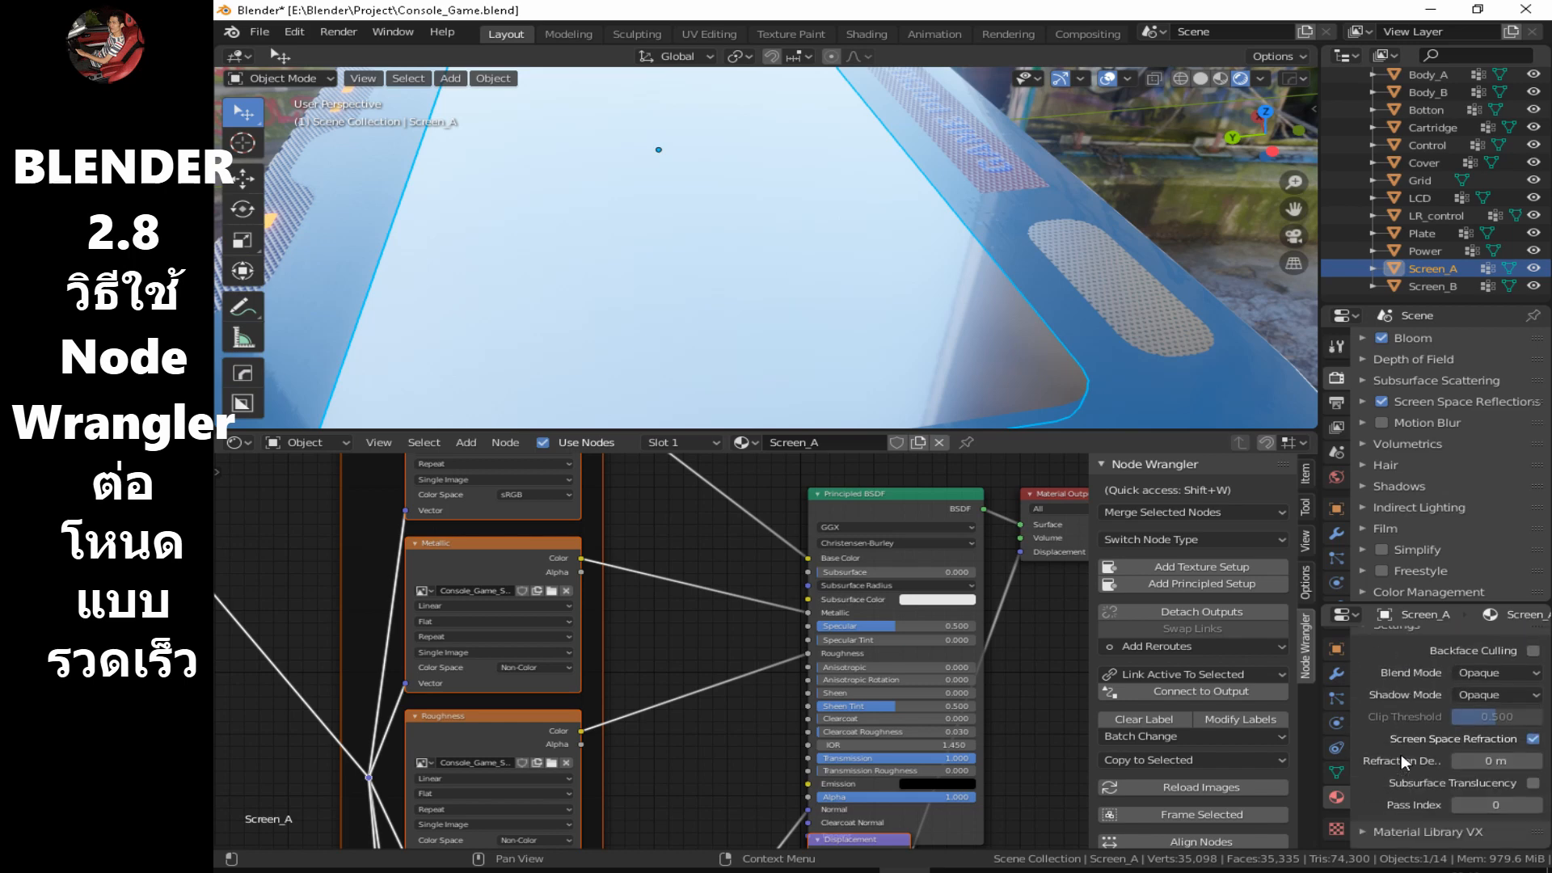
scroll(1401, 754, up, 2)
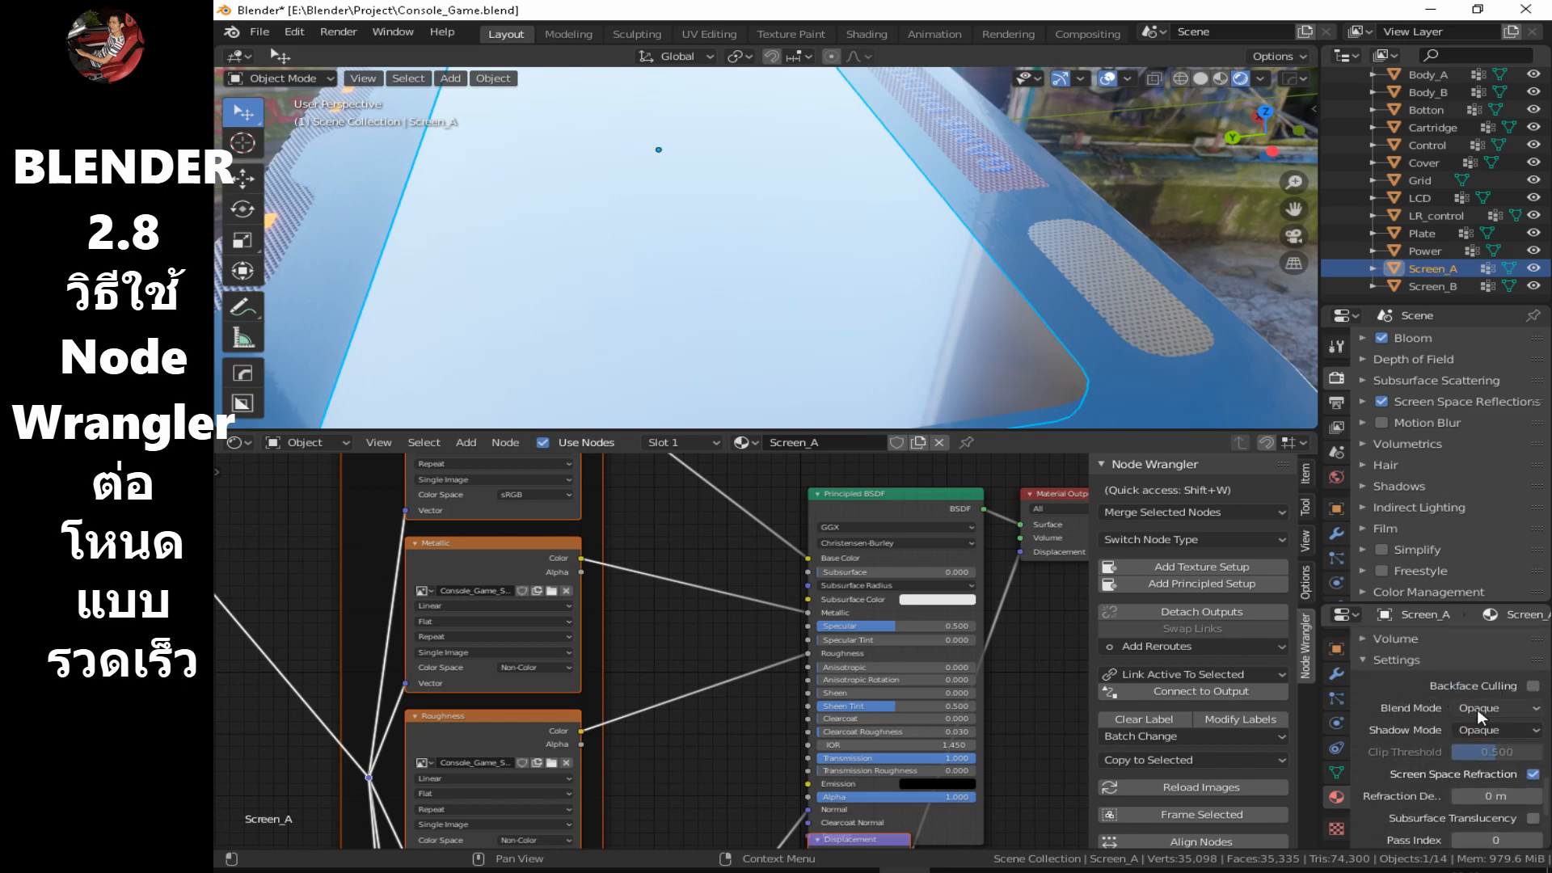
click(1488, 708)
click(1506, 789)
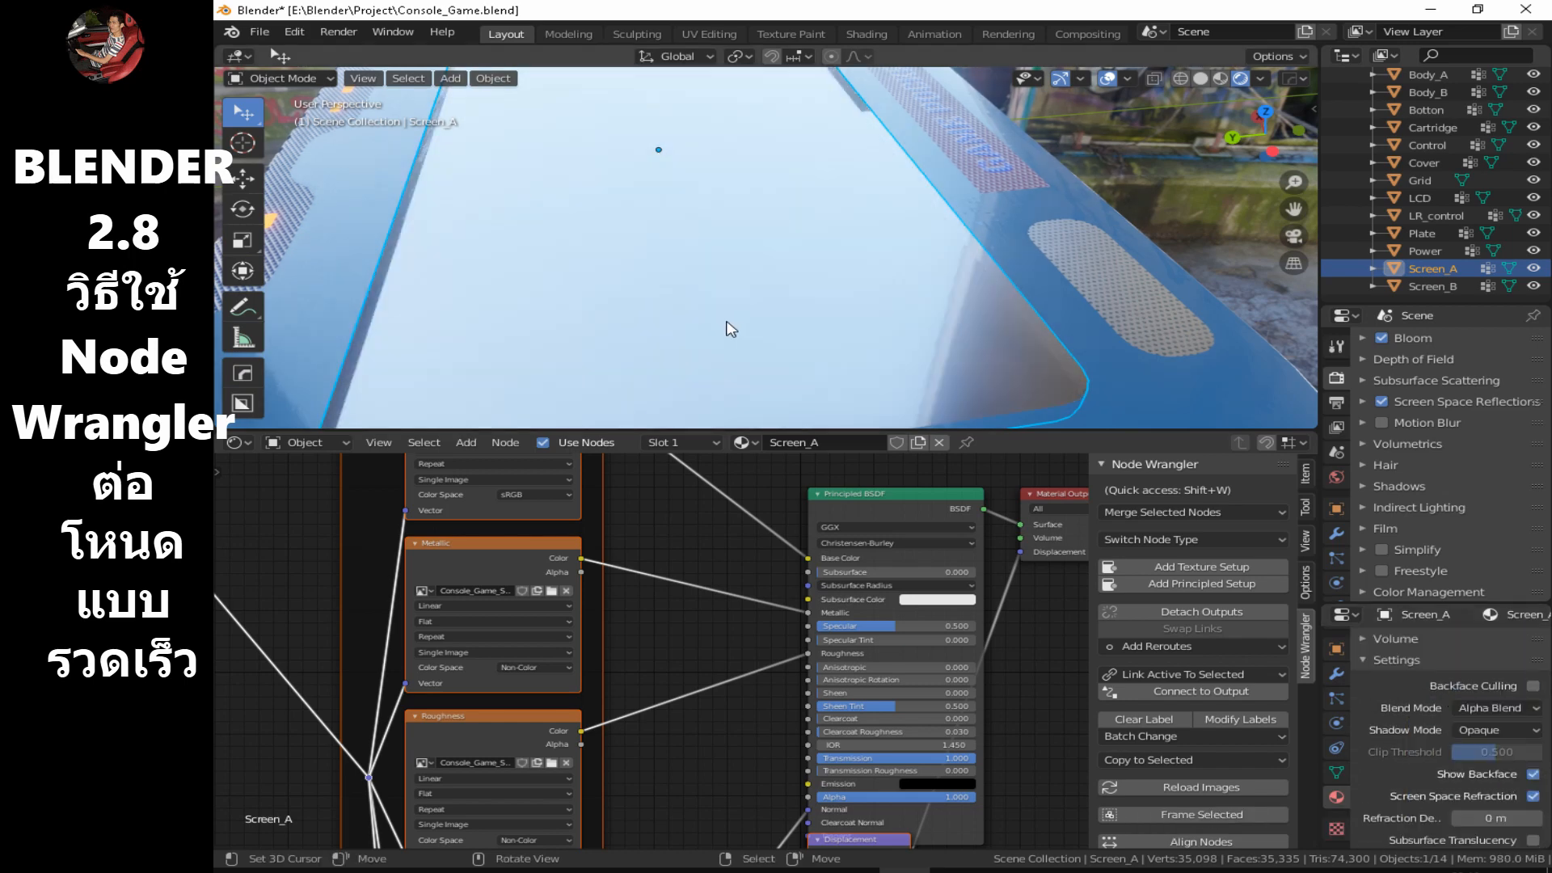
Enlarge the 3D viewport by shrinking the node editor, and frame the whole console from above.
middle_drag(938, 320, 890, 212)
scroll(795, 183, down, 5)
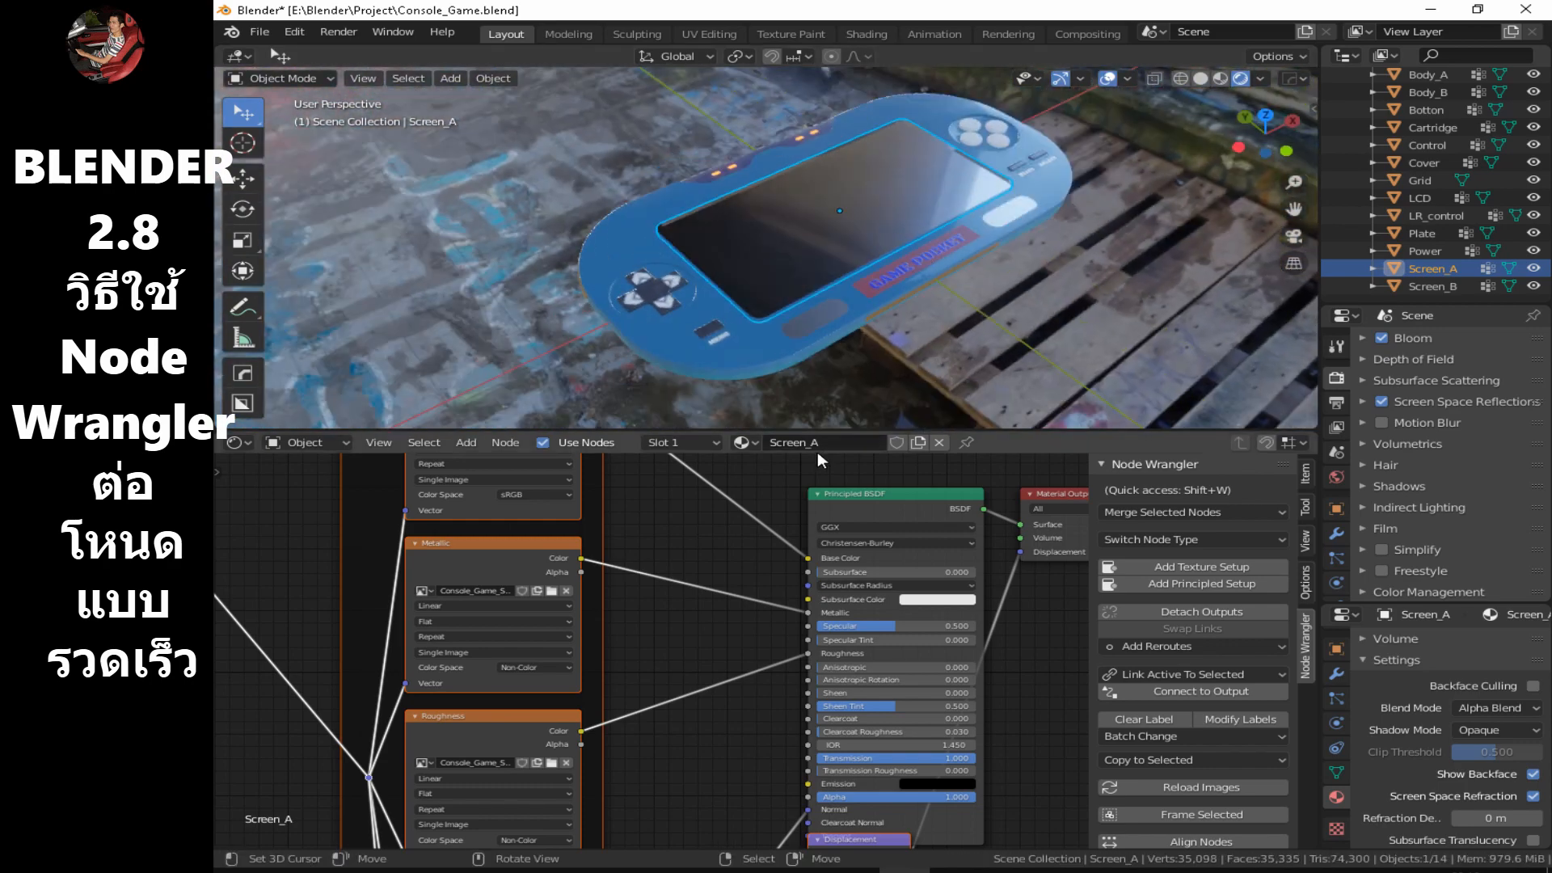
drag(768, 429, 770, 653)
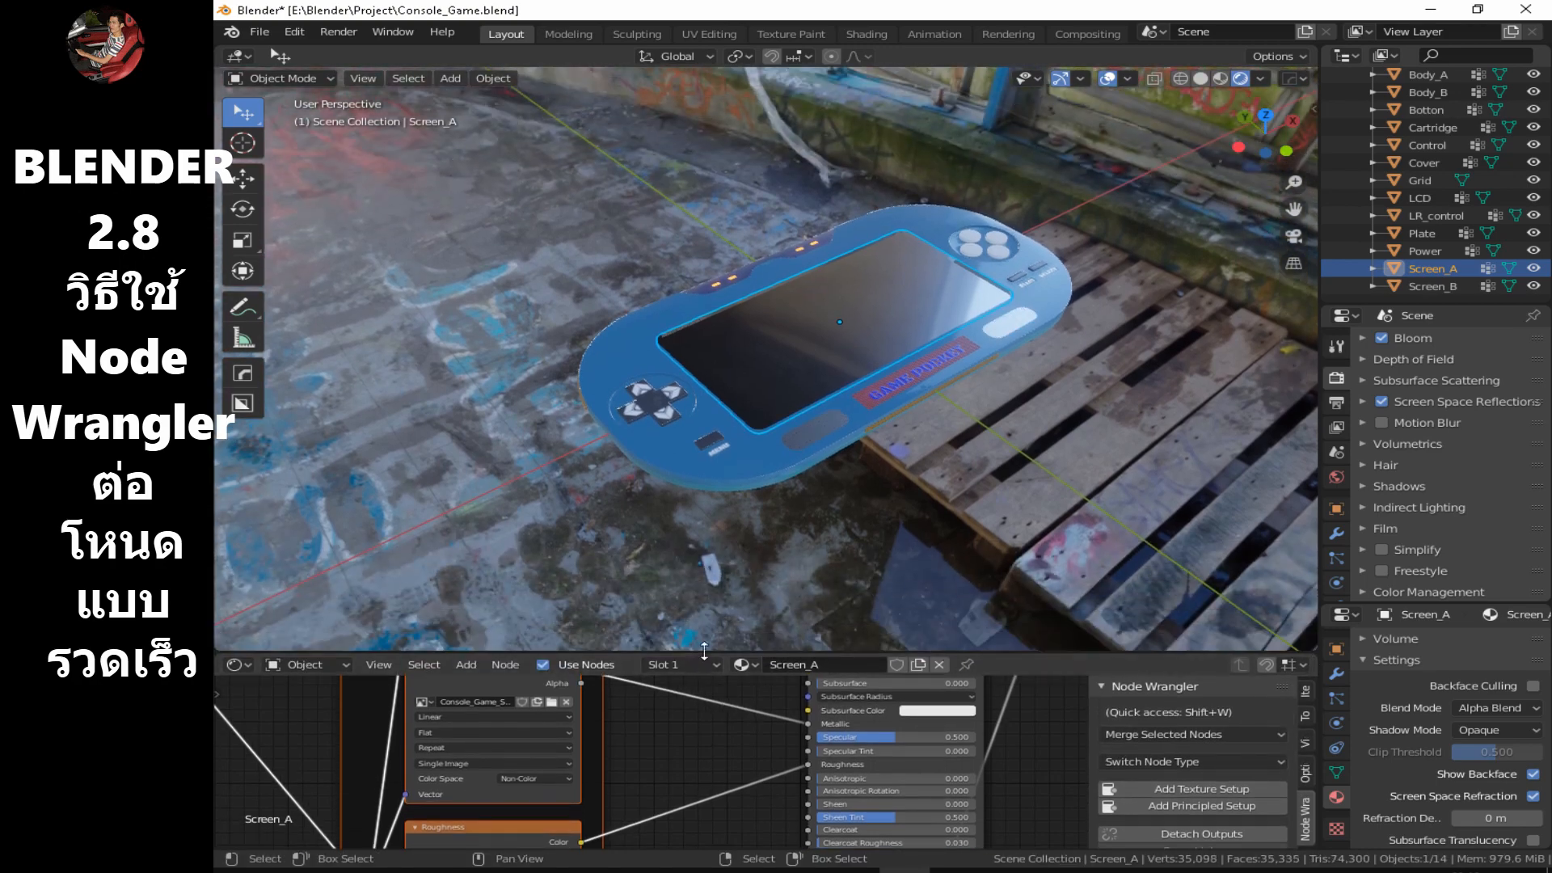
drag(704, 652, 704, 764)
middle_drag(992, 385, 1037, 371)
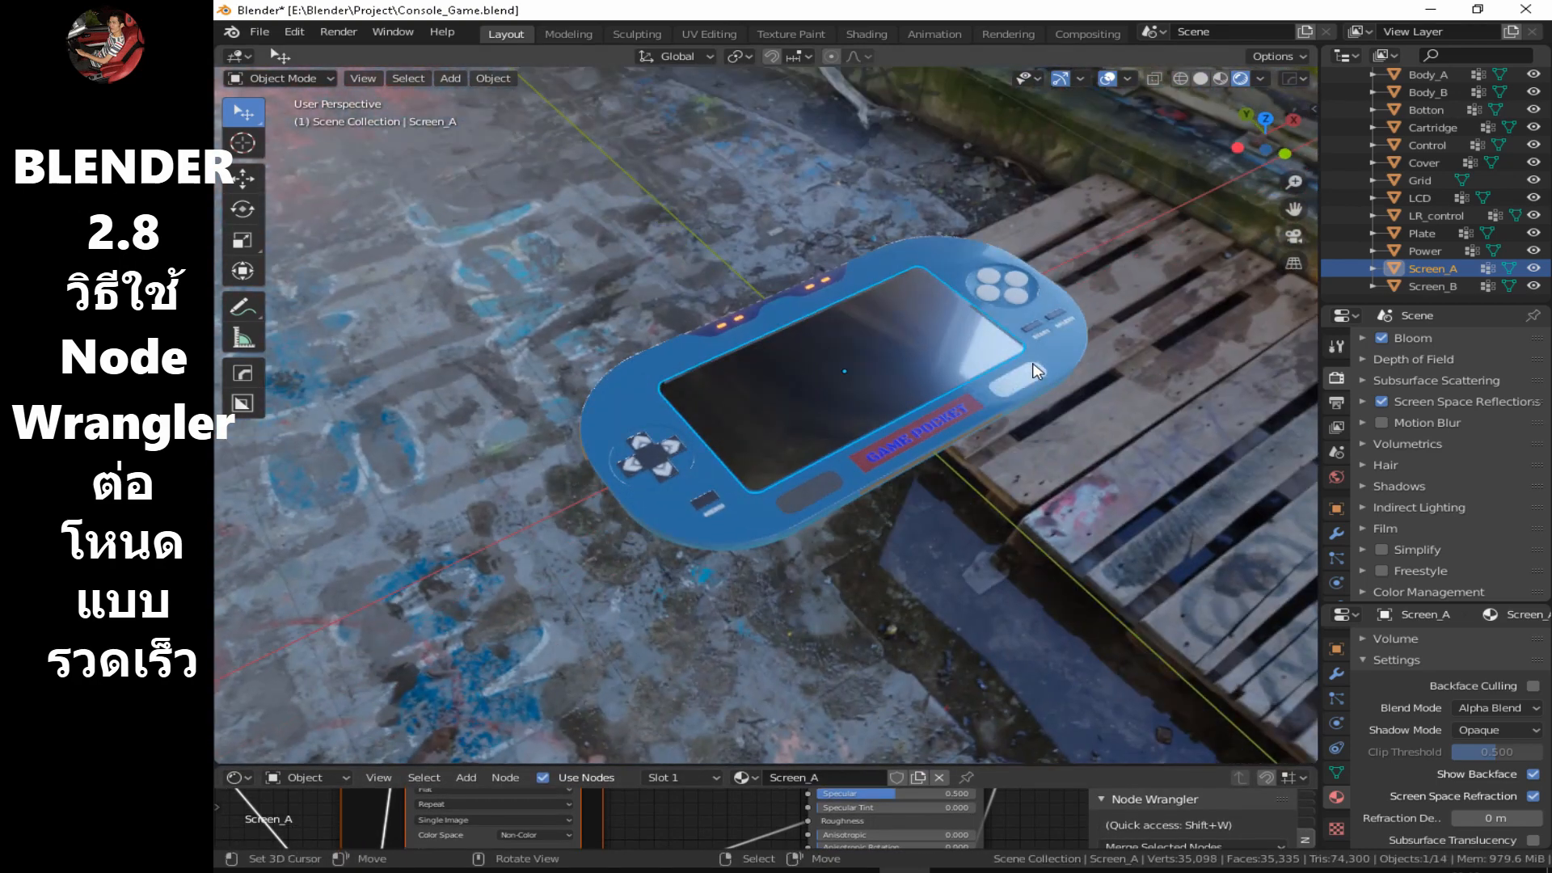
Review the World background settings.
click(1338, 477)
scroll(1391, 560, down, 5)
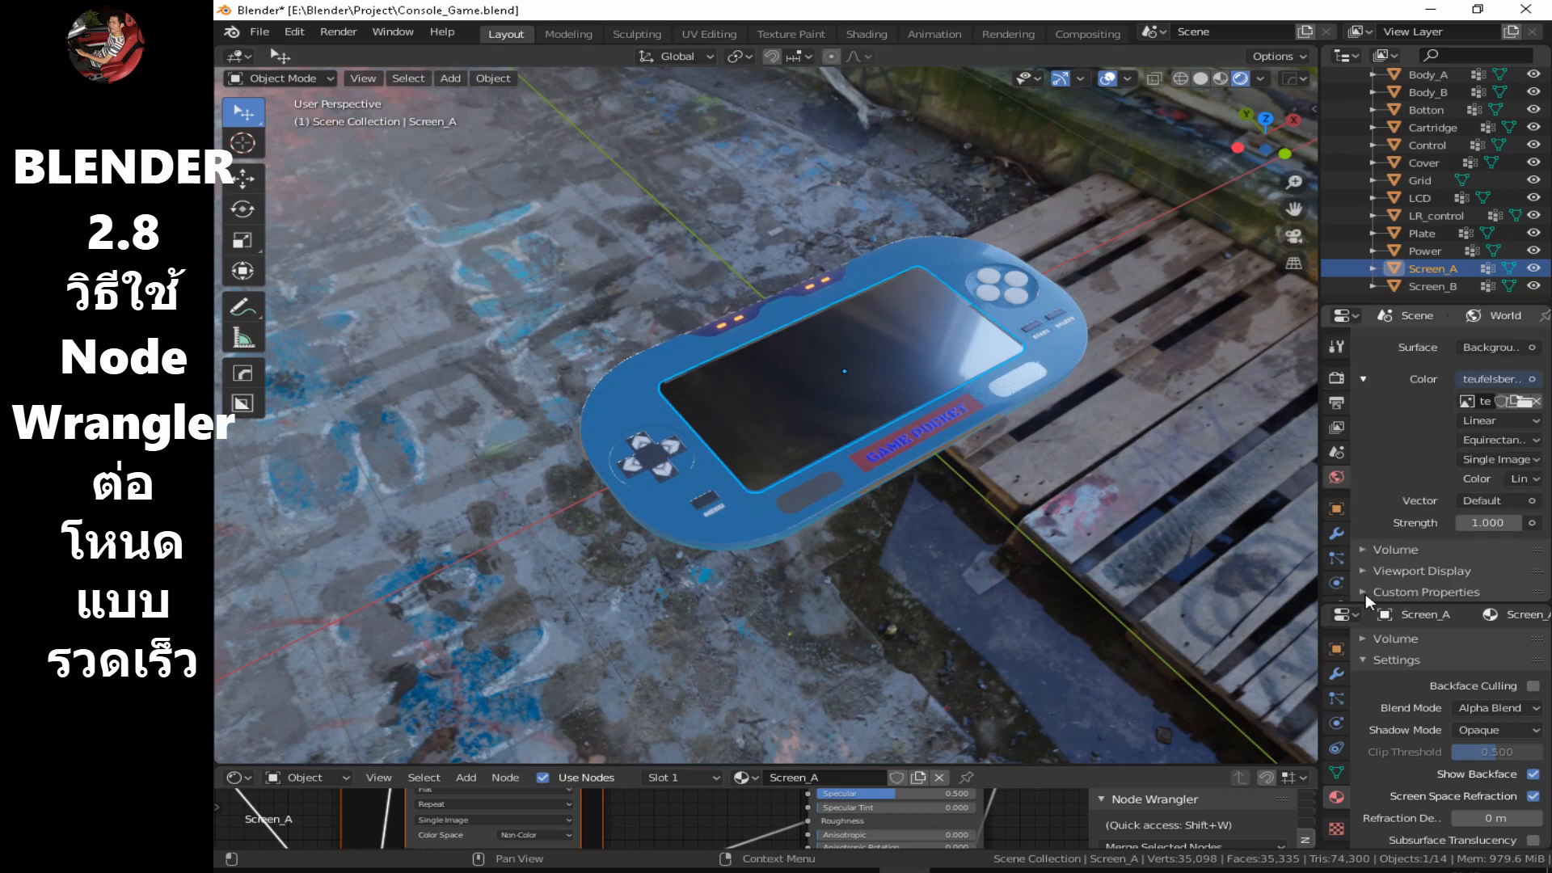
scroll(1383, 469, up, 3)
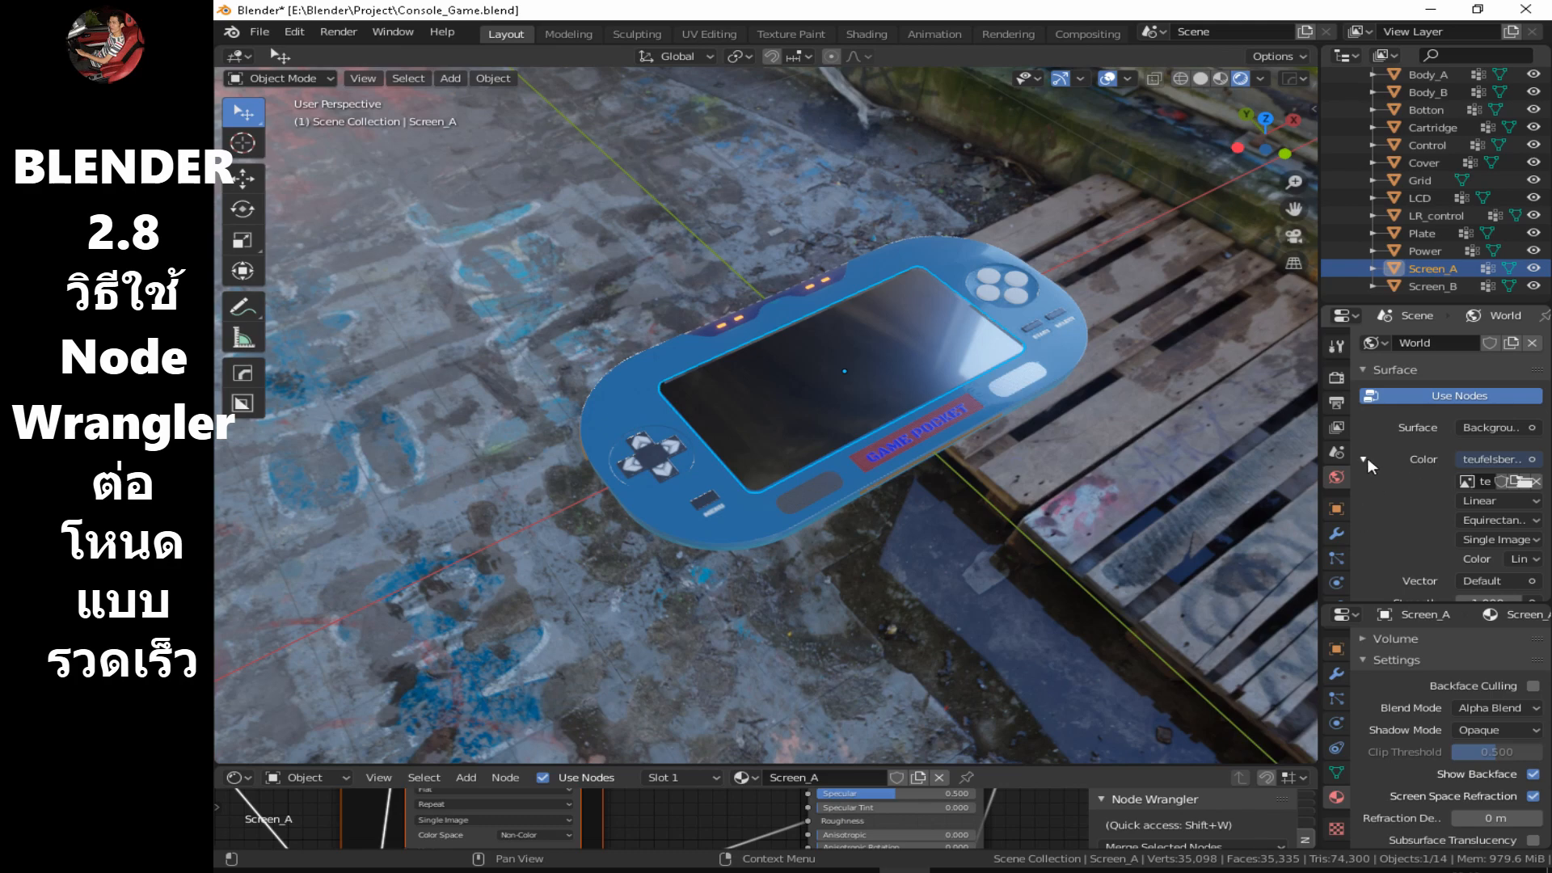
Add a camera and align it to the current view of the console.
key(shift+a)
click(737, 494)
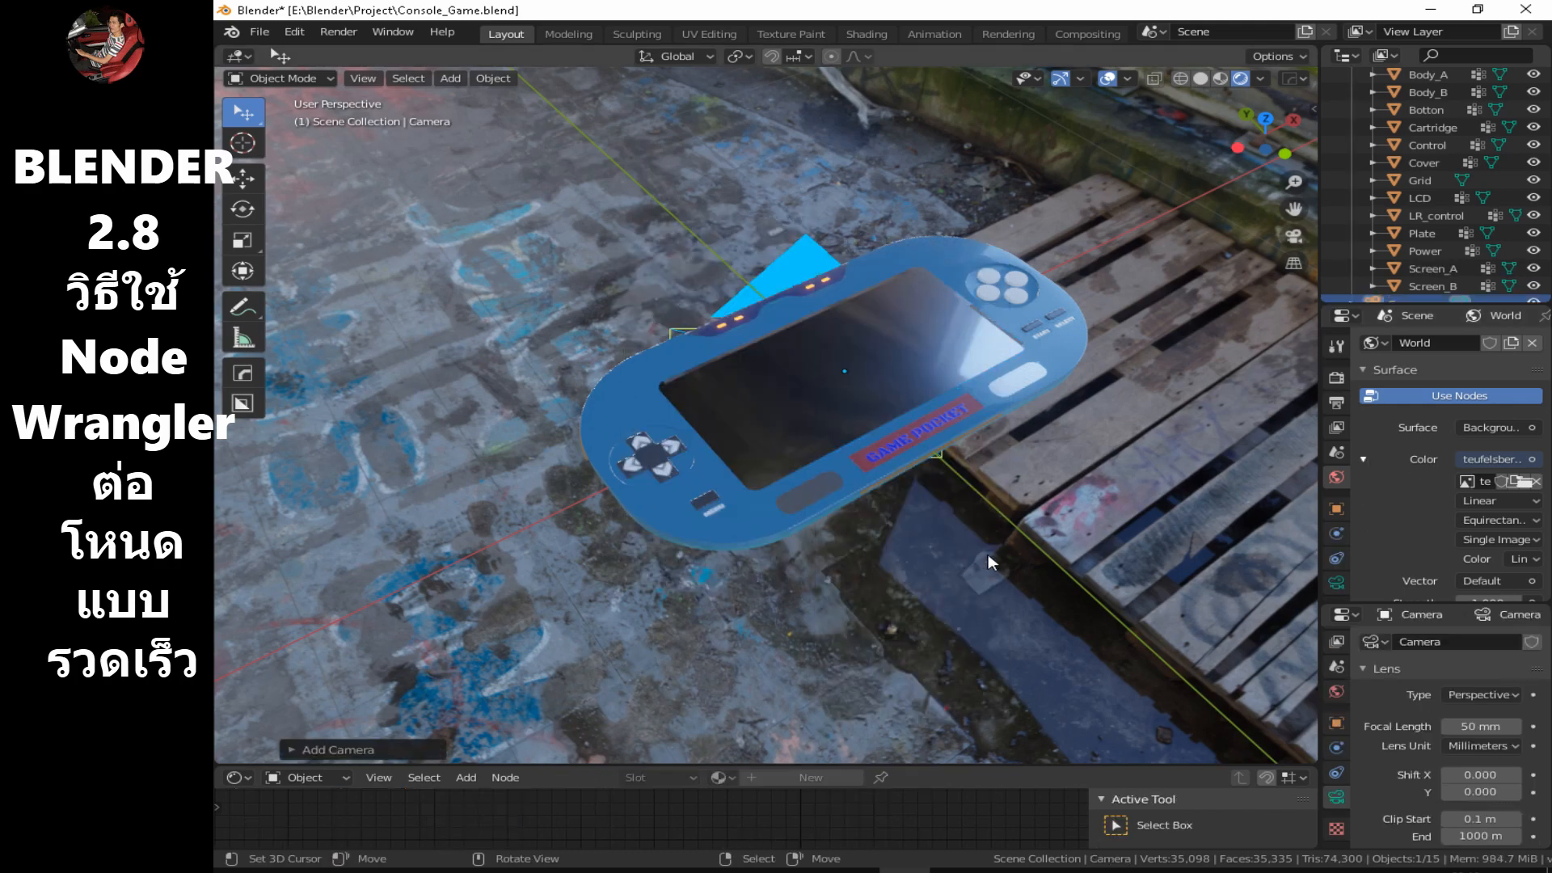
key(ctrl+alt+KP_0)
scroll(907, 380, up, 3)
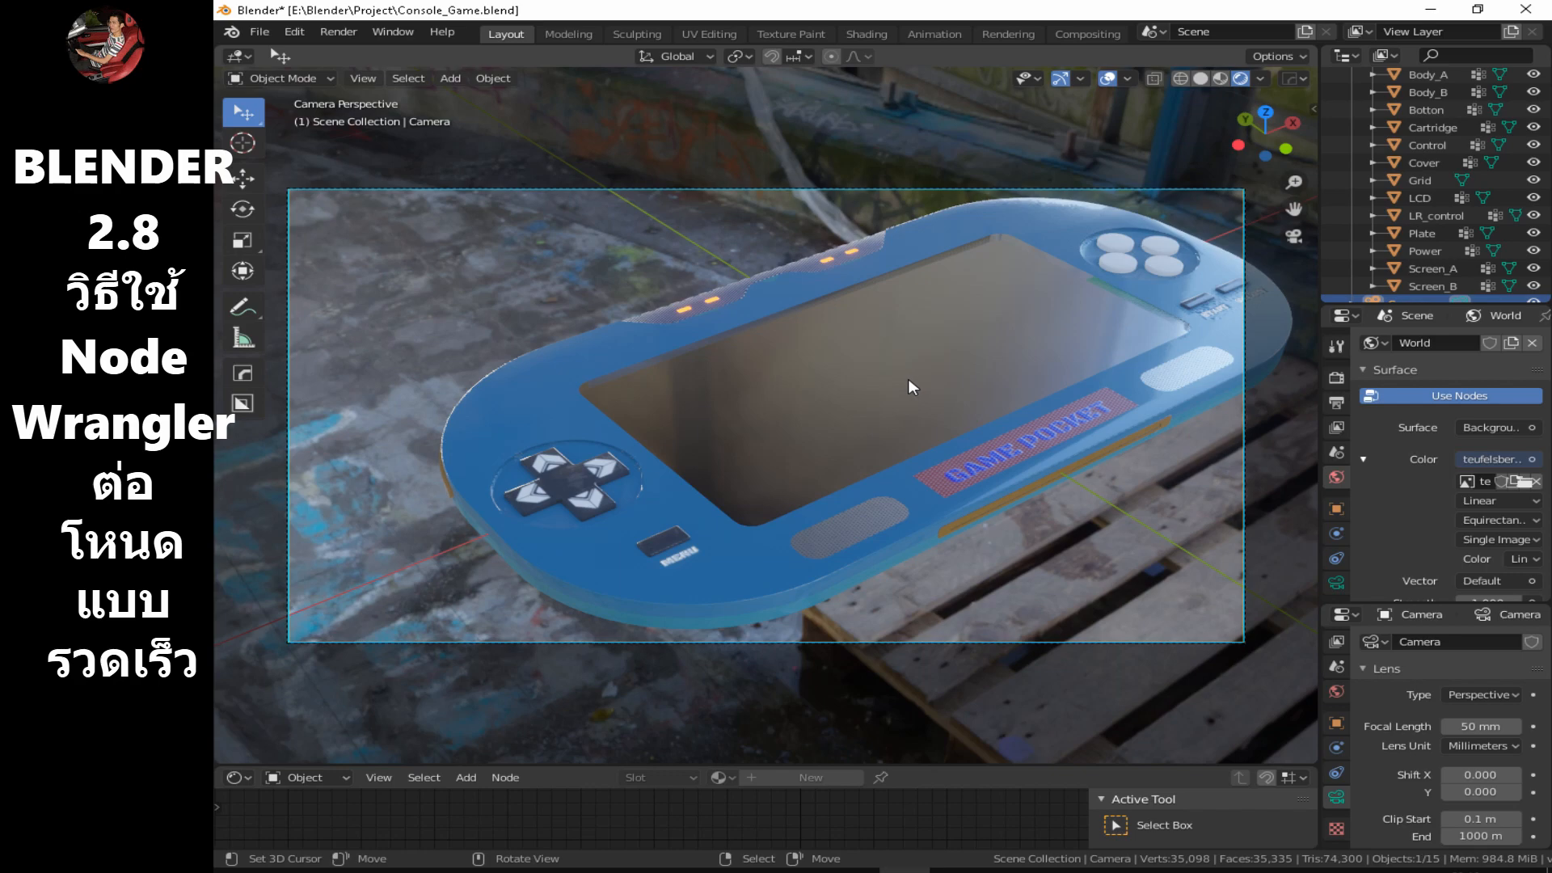
Leave the camera view and add a plane mesh to the scene.
key(KP_0)
key(shift+a)
mouse_move(485, 84)
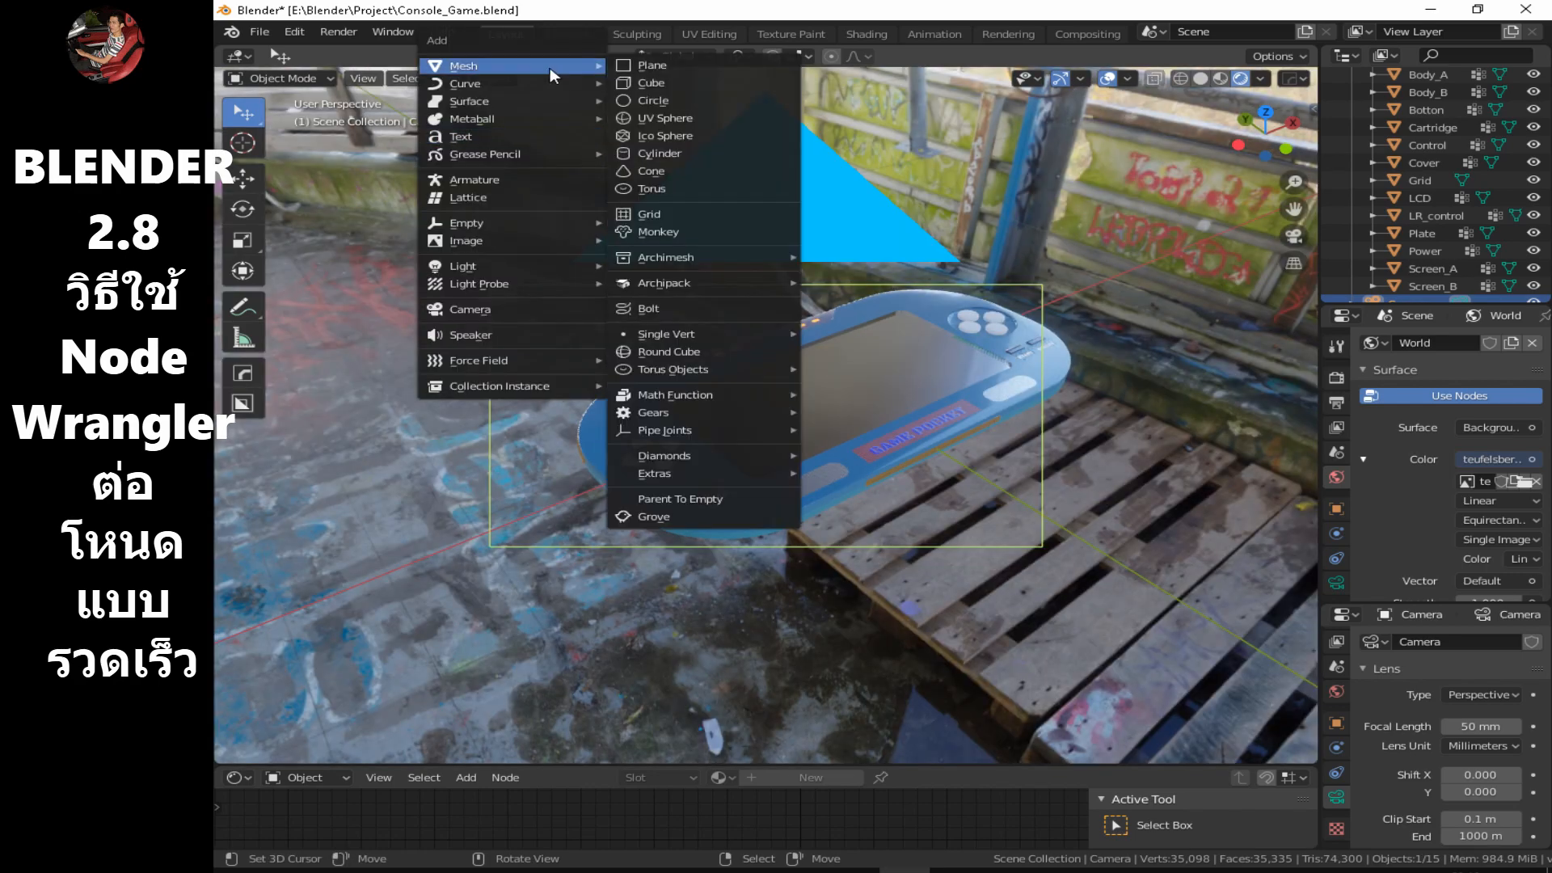
click(647, 68)
Move the plane vertically so that it lies beneath the console as a floor.
middle_drag(1000, 530, 977, 501)
drag(806, 341, 795, 356)
middle_drag(888, 520, 849, 444)
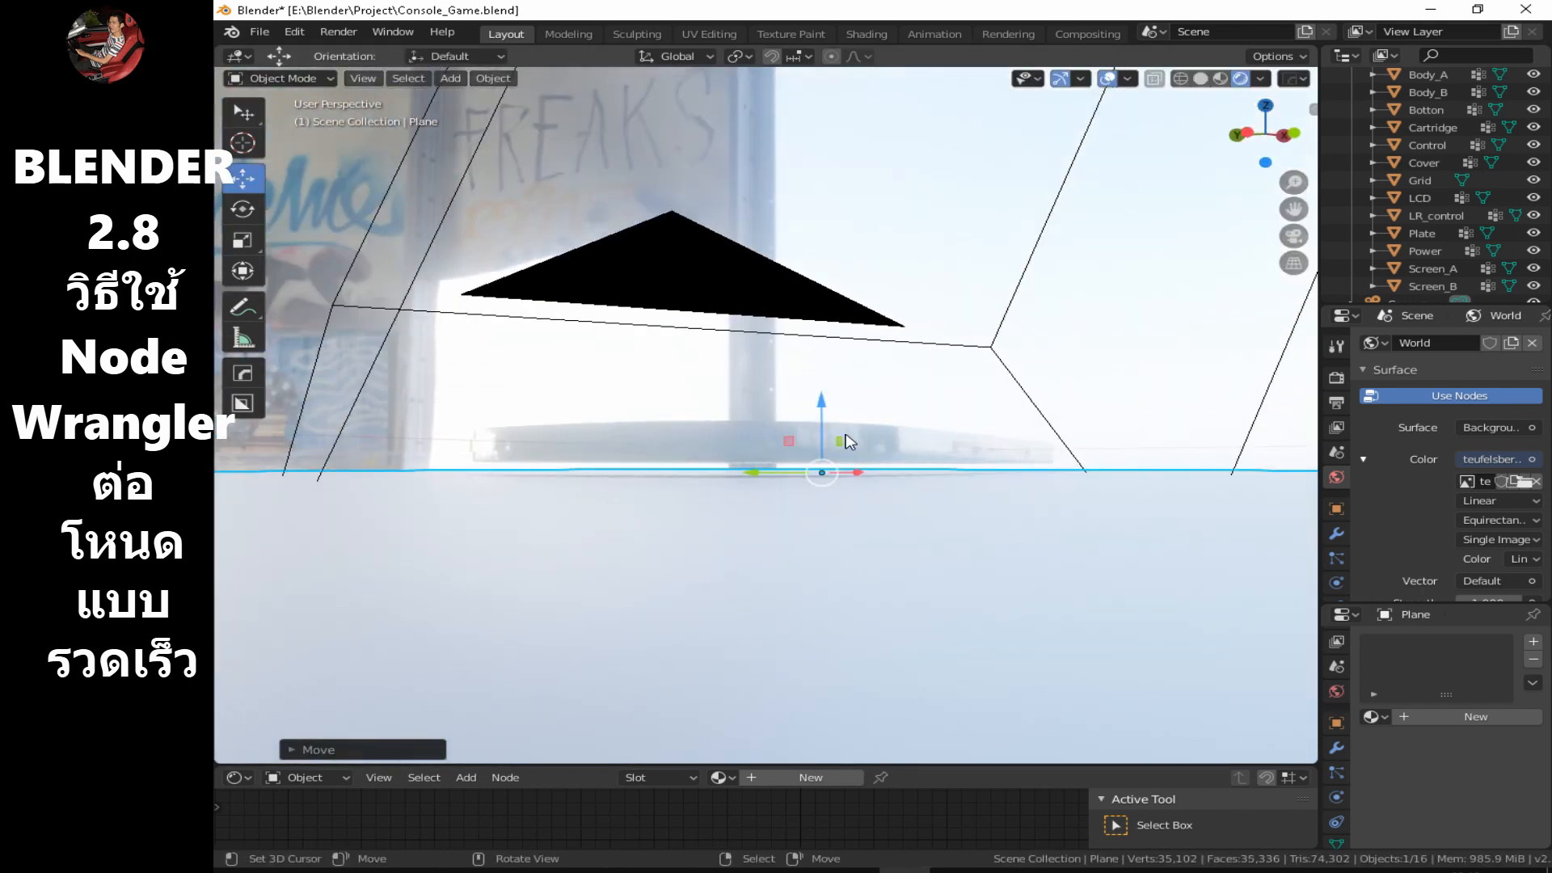
scroll(849, 442, up, 2)
drag(851, 435, 893, 416)
middle_drag(937, 376, 898, 530)
scroll(991, 465, down, 7)
Scale the floor plane by a factor of 5 and select the camera.
key(s)
key(5)
key(Return)
right_click(808, 554)
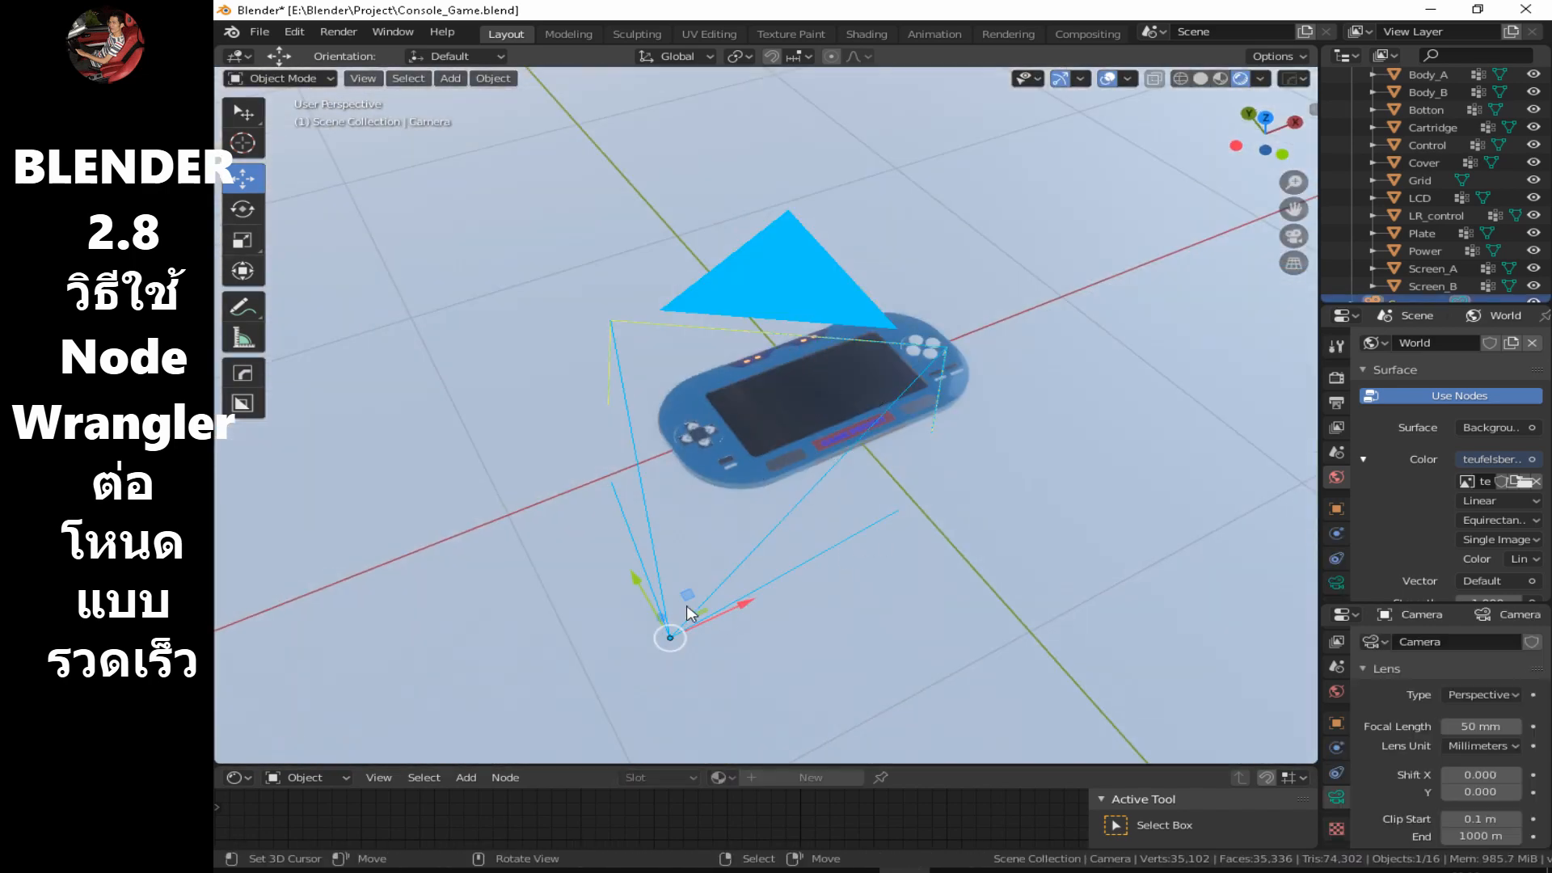
Switch to the camera view and enable Render Region in the output settings.
key(KP_0)
key(n)
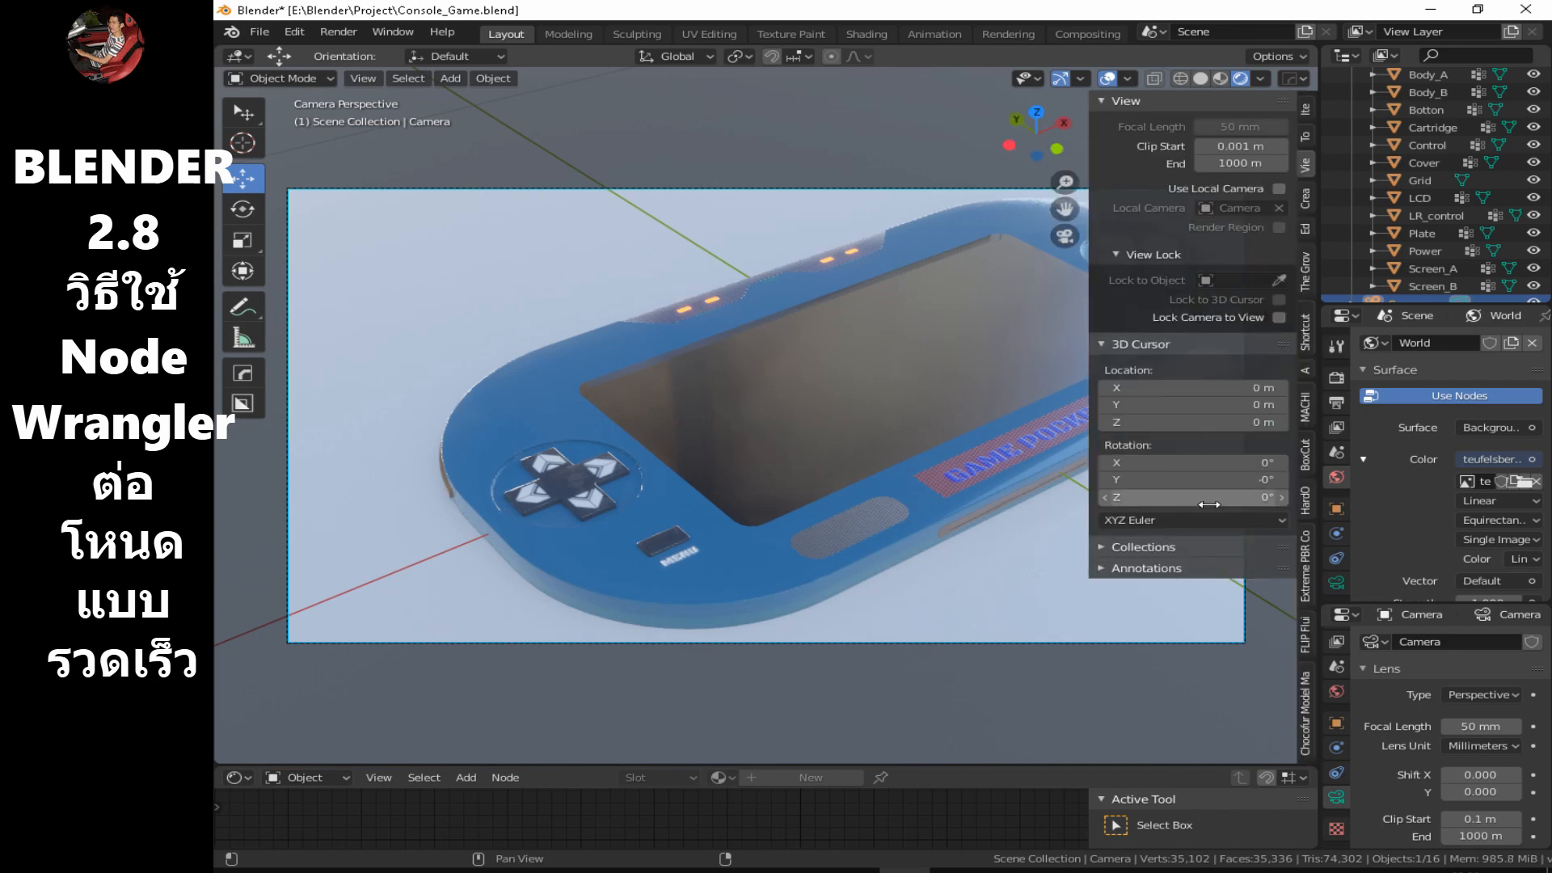
click(1338, 403)
click(1336, 377)
scroll(1477, 452, up, 5)
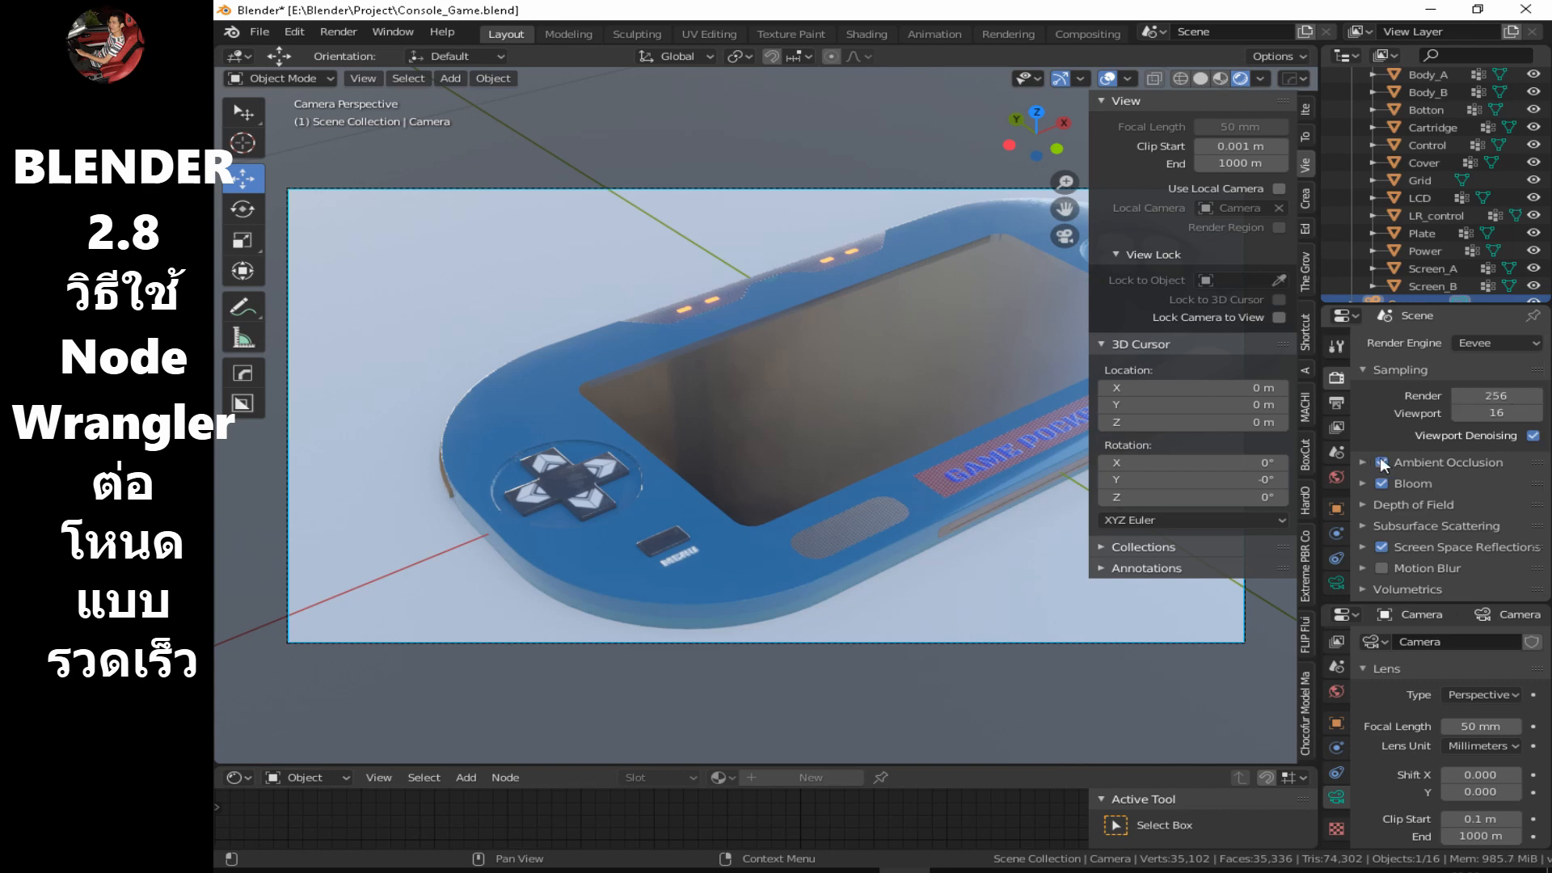
click(1336, 403)
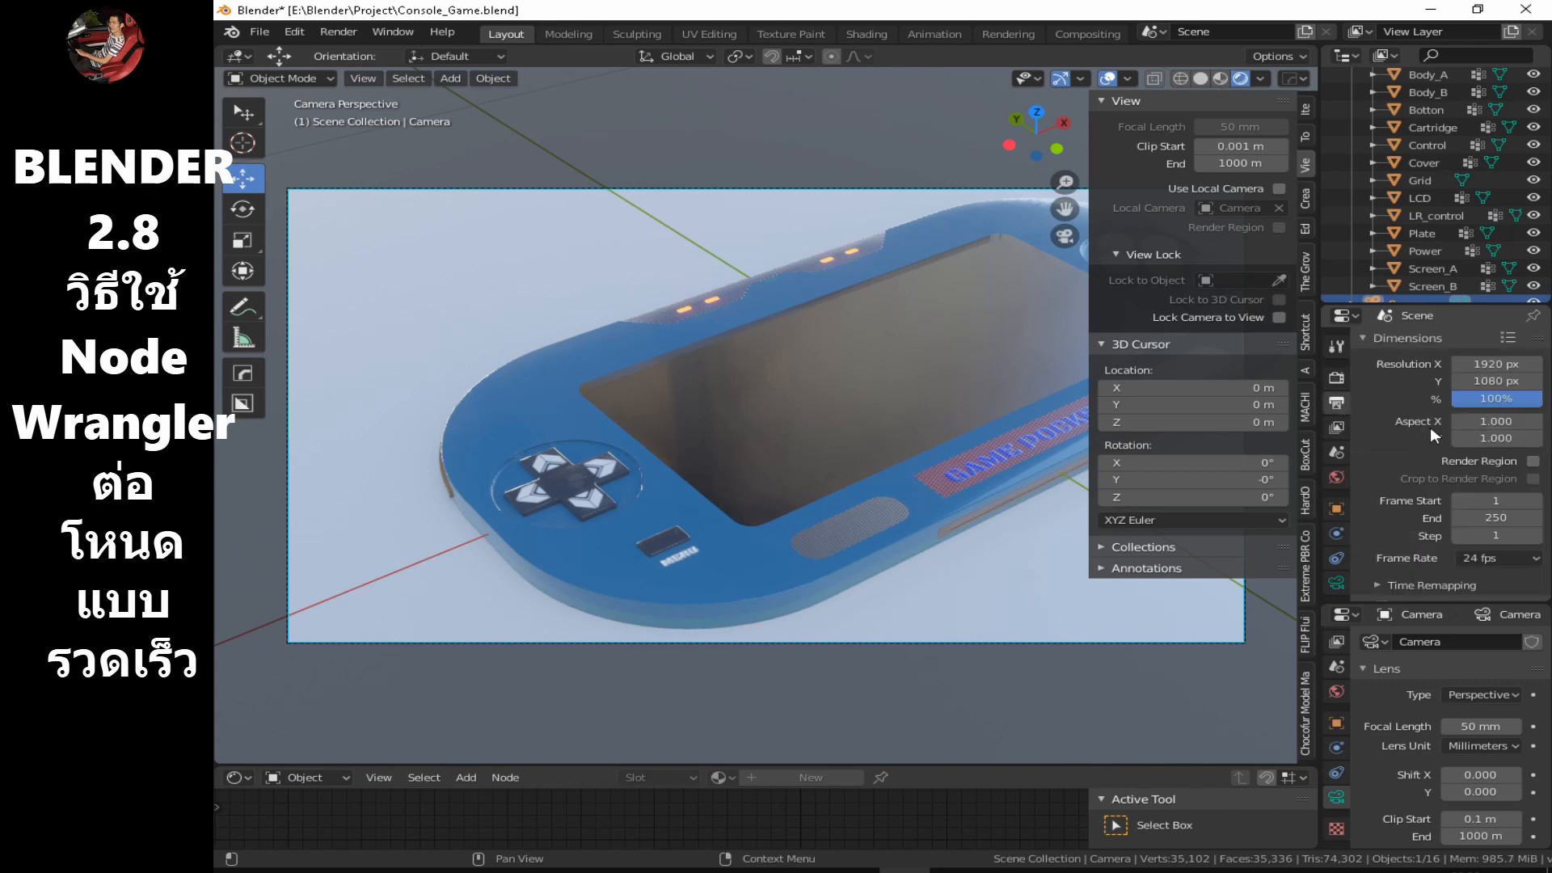
scroll(1384, 527, down, 6)
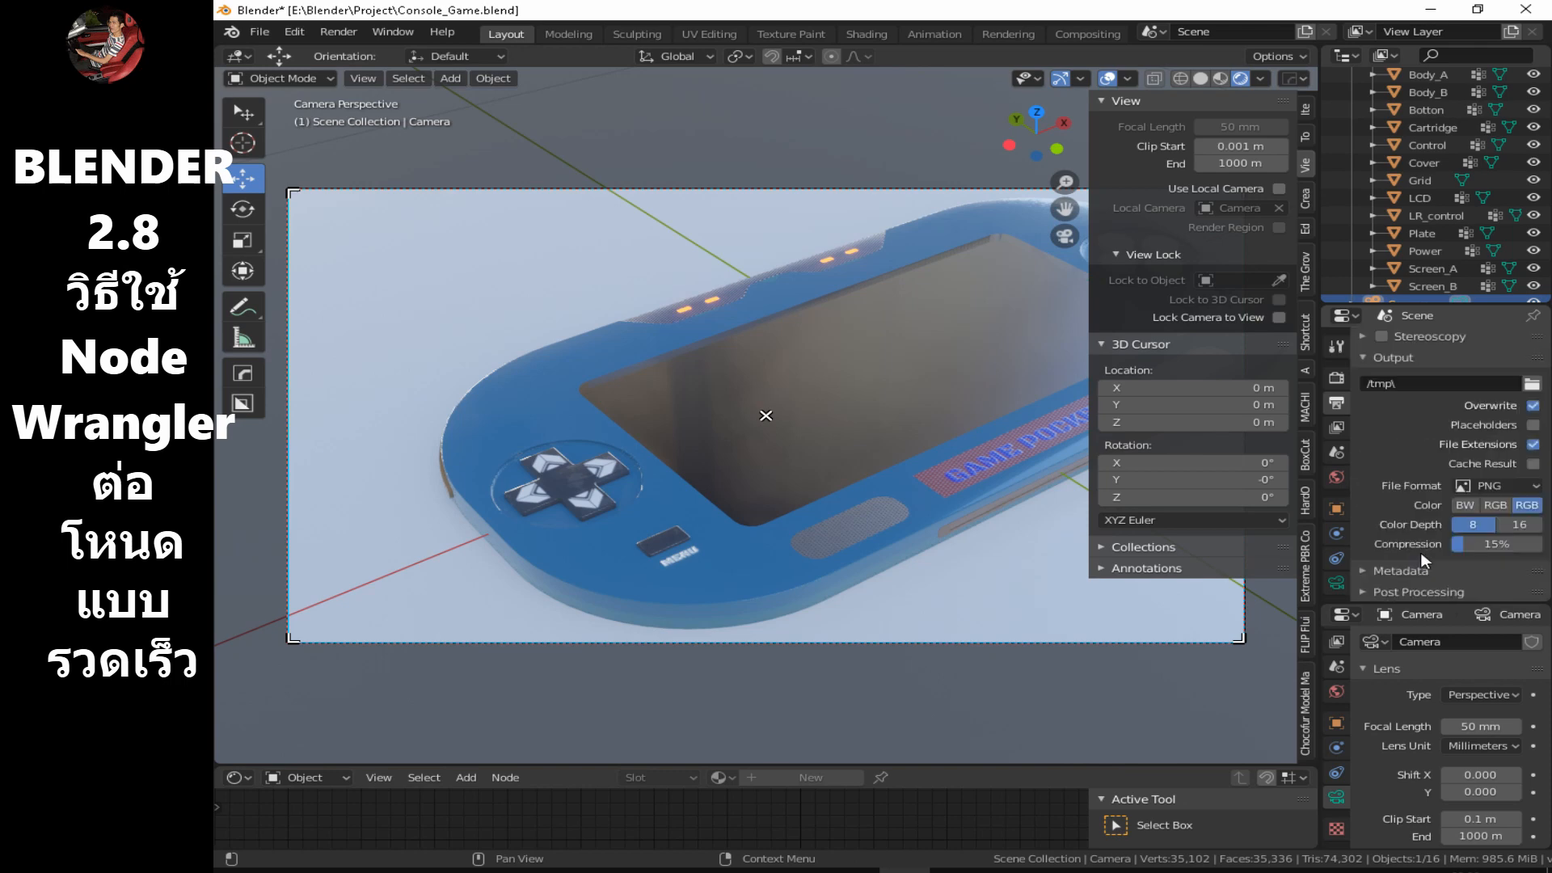
scroll(1419, 538, up, 6)
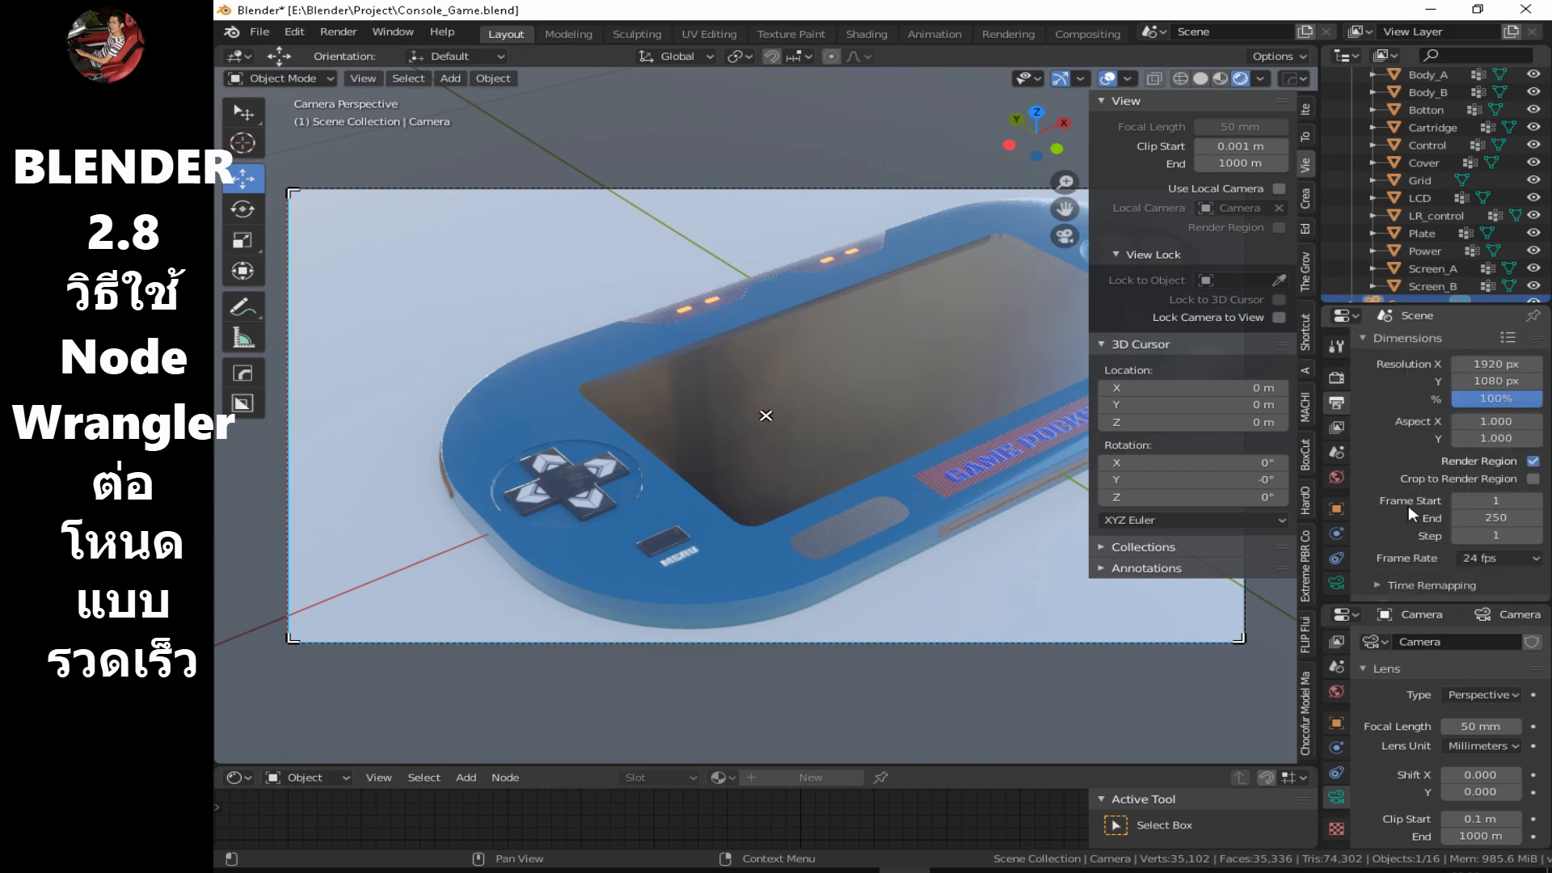
click(1336, 427)
click(1336, 383)
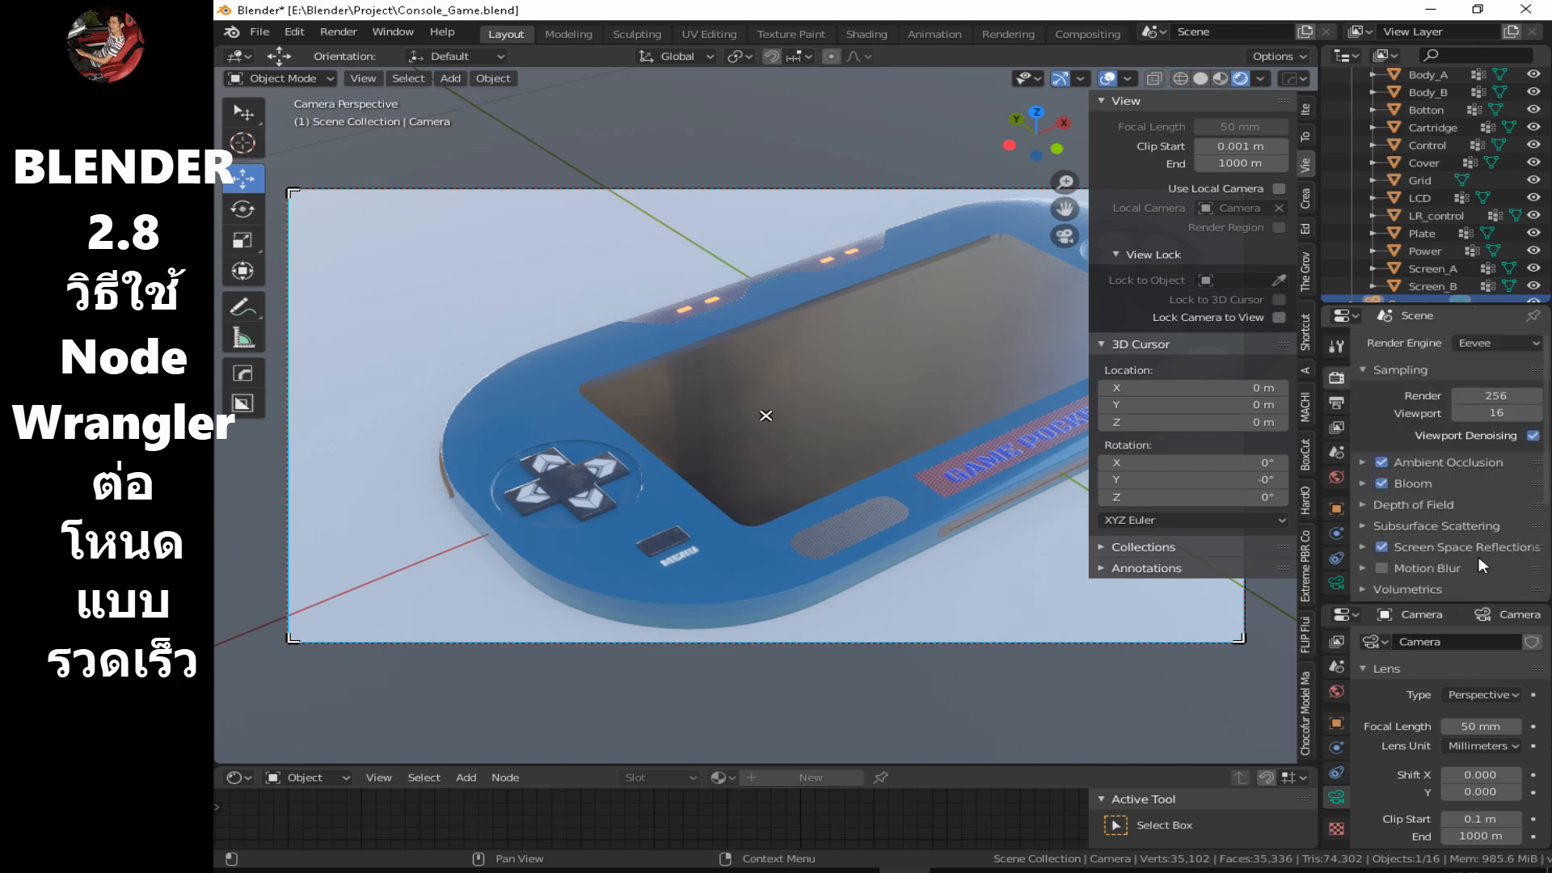
Lock the camera to the view and reframe the whole console inside the camera frame.
click(1282, 316)
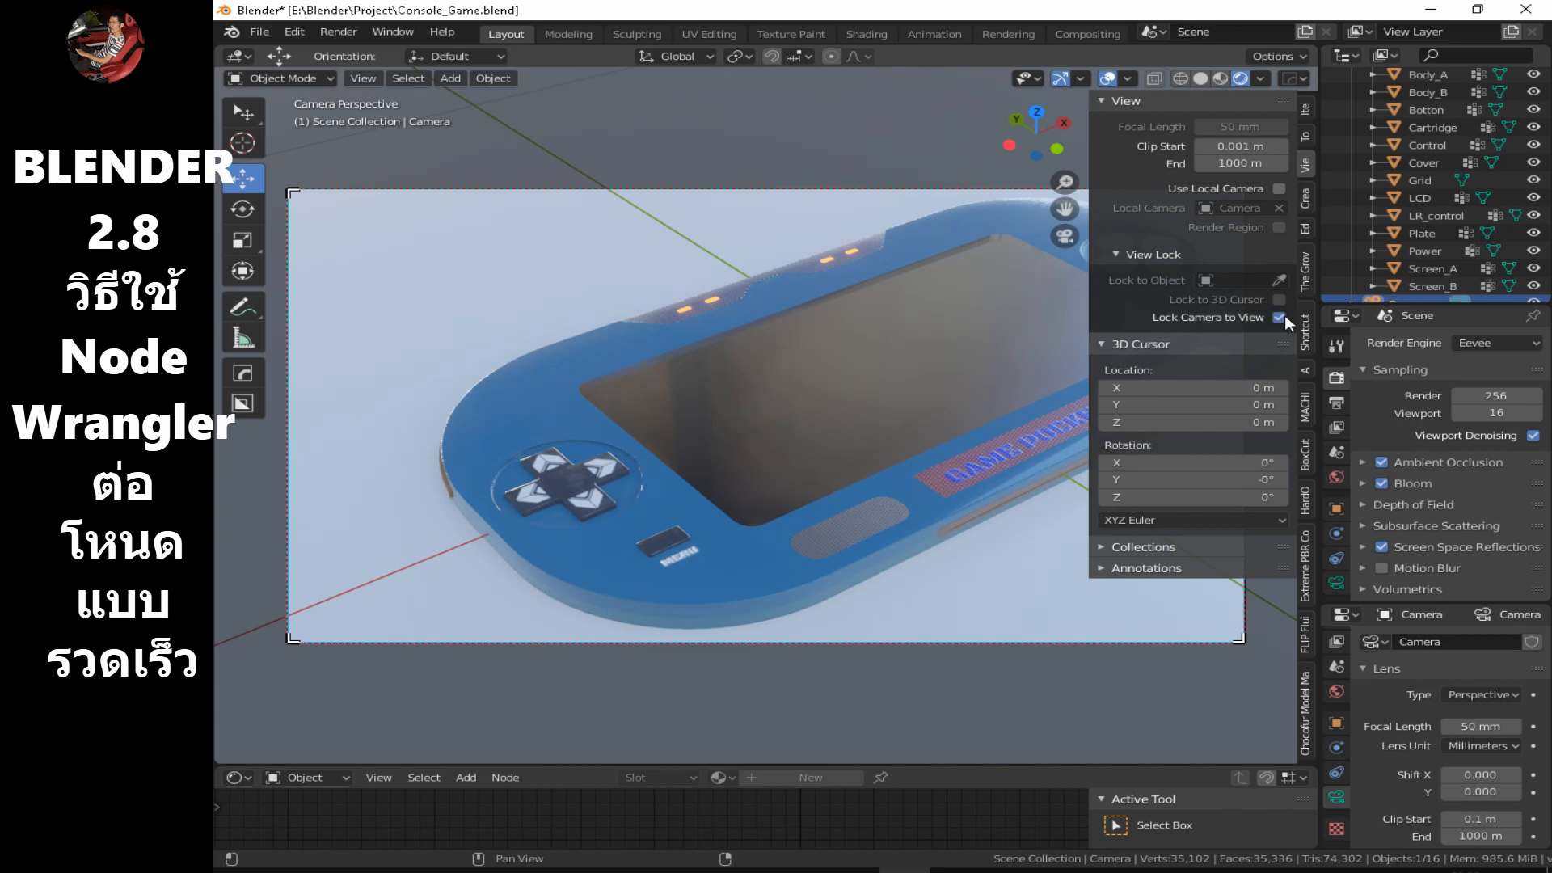
key(n)
scroll(1055, 432, down, 1)
shift+middle_drag(1055, 432, 945, 427)
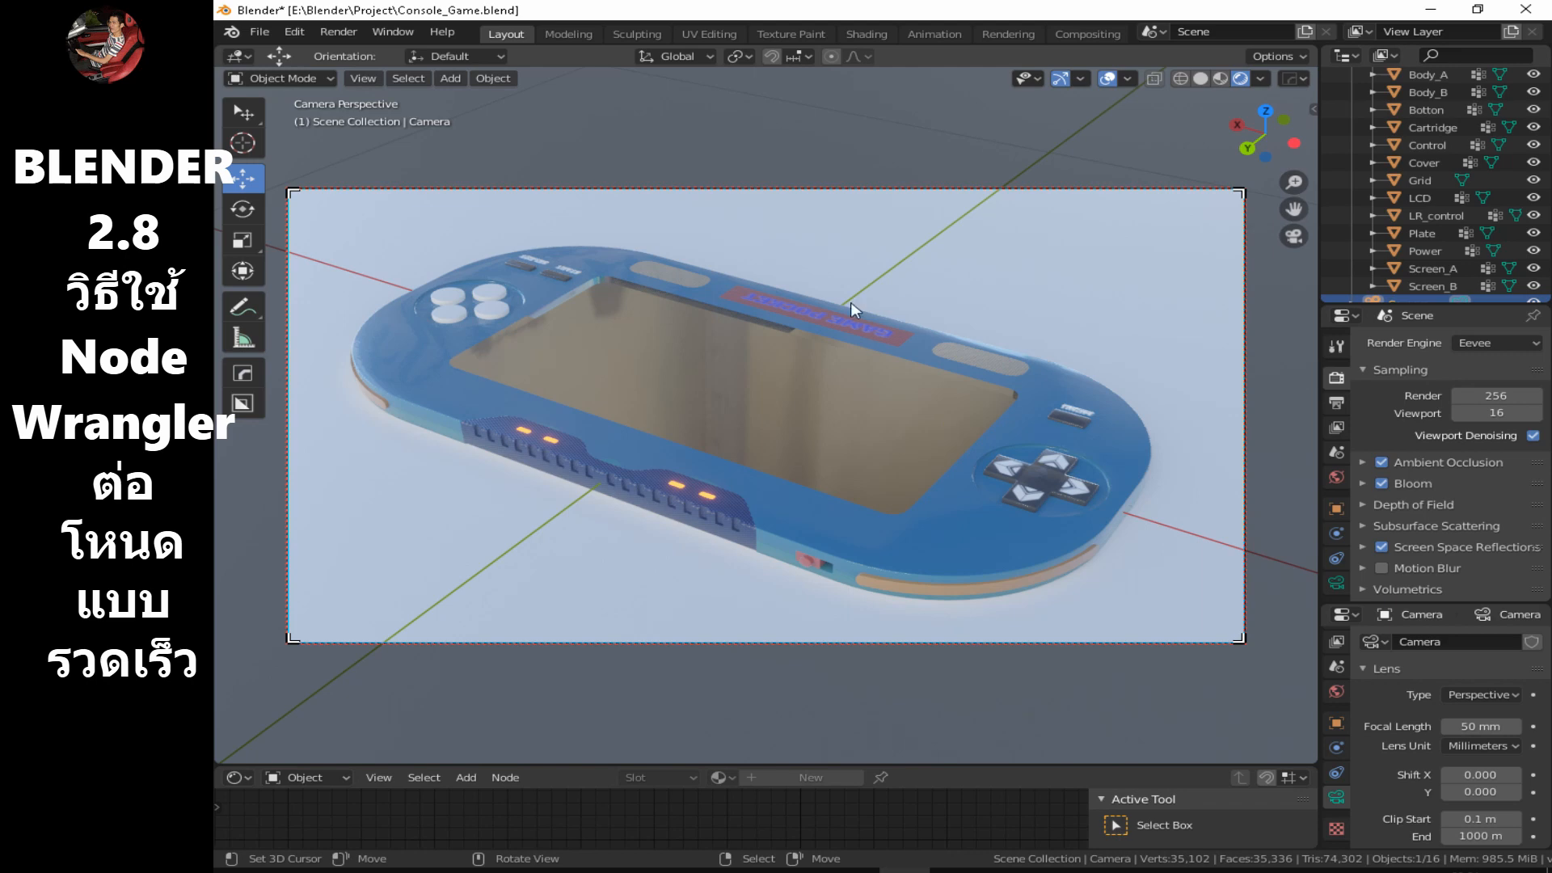
middle_drag(850, 302, 589, 622)
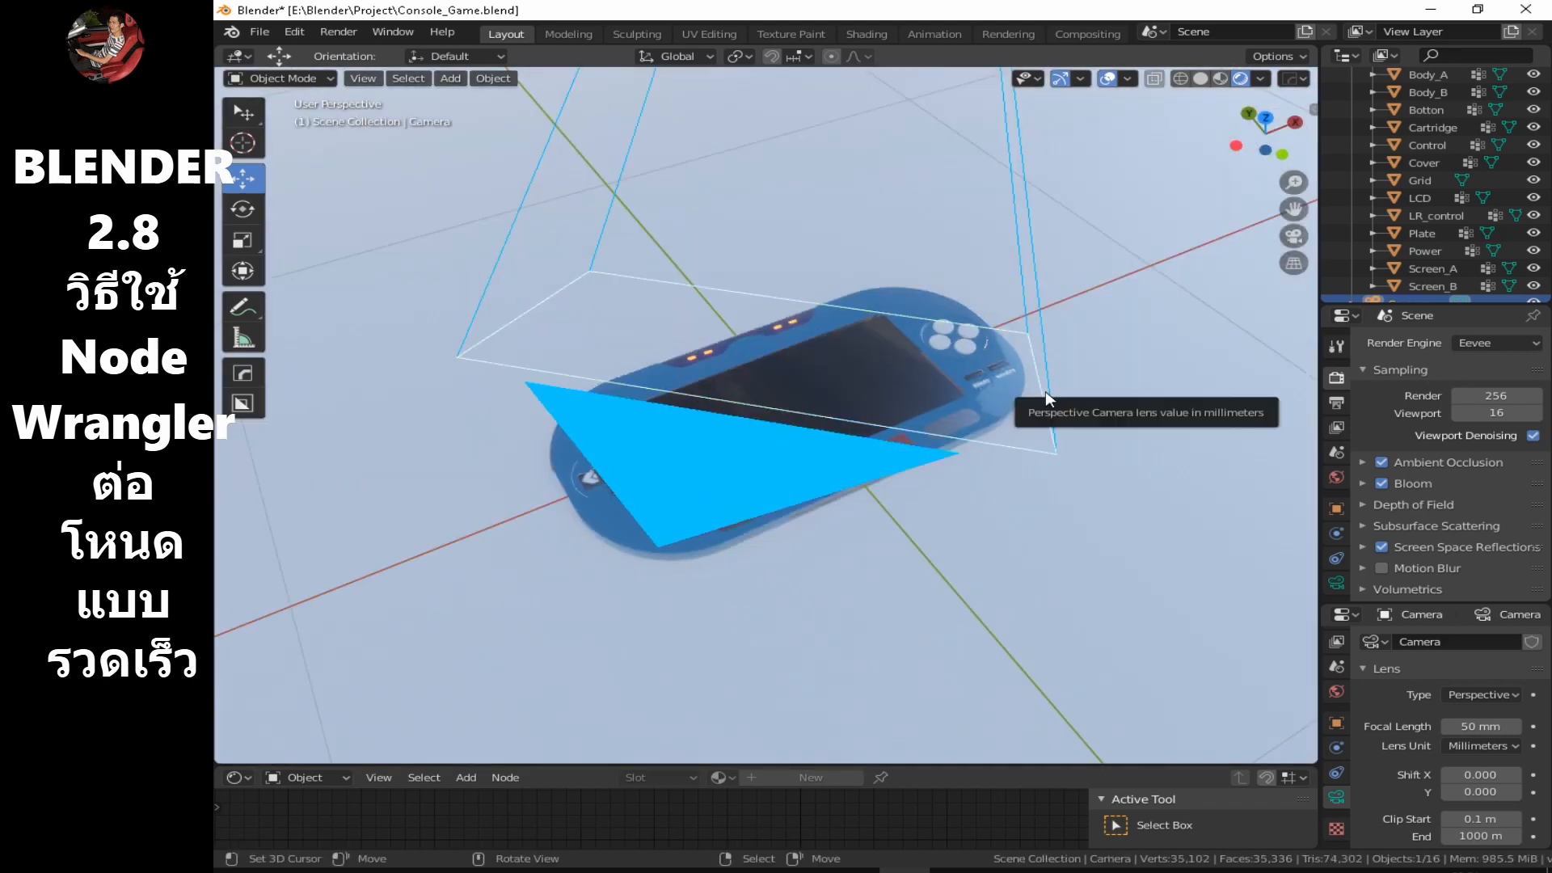
Apply a Node Wrangler Principled texture setup to the ABCD buttons, using the six Console_Game_ABCD images from AO to Roughness.
scroll(1430, 193, up, 3)
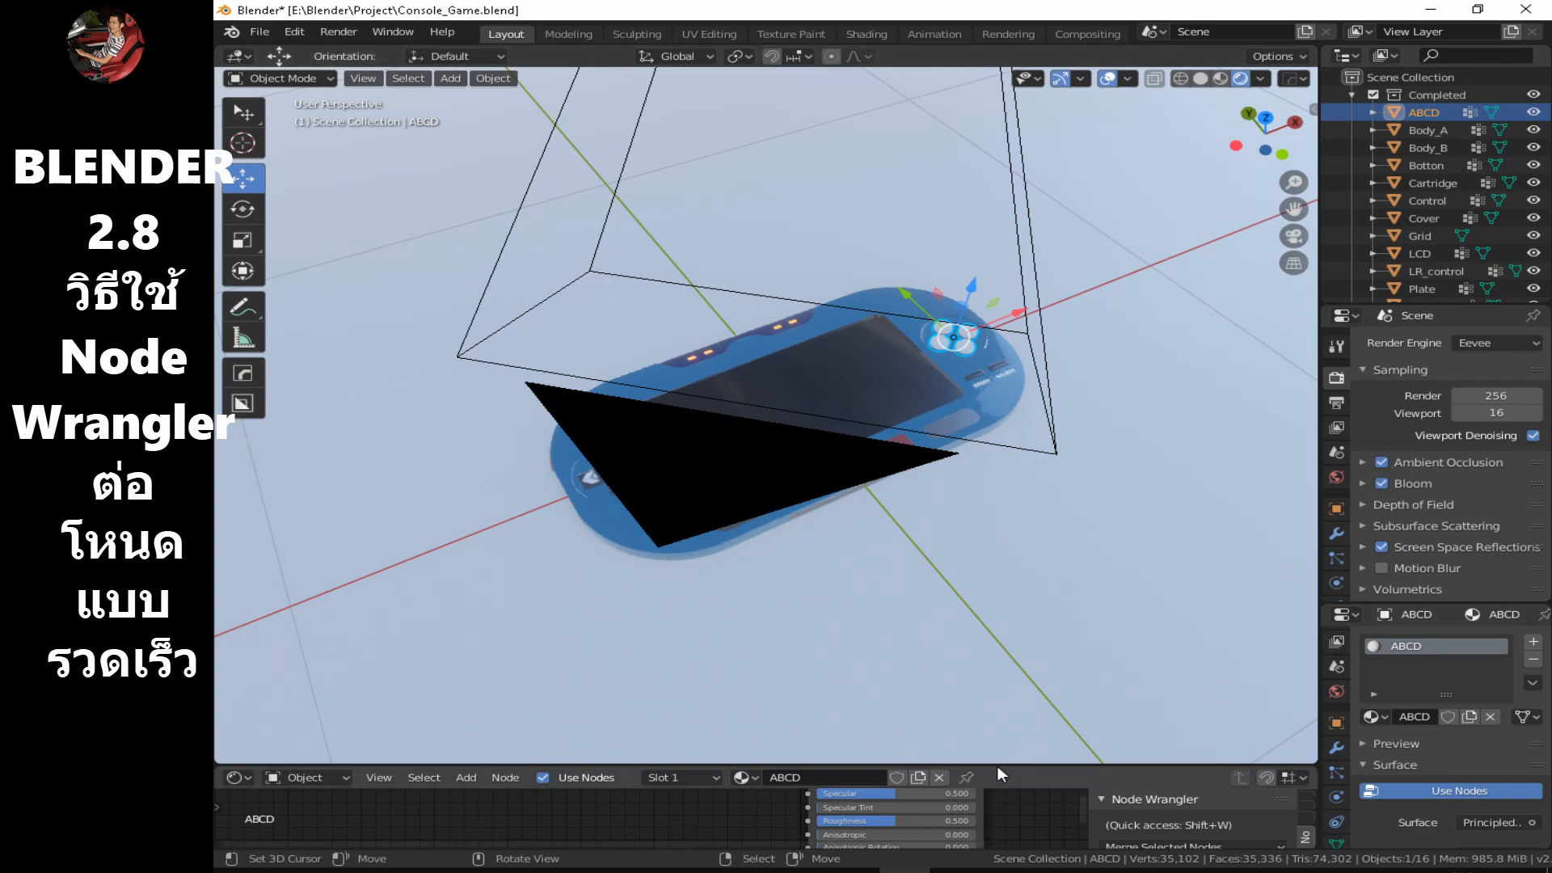
drag(996, 765, 1043, 354)
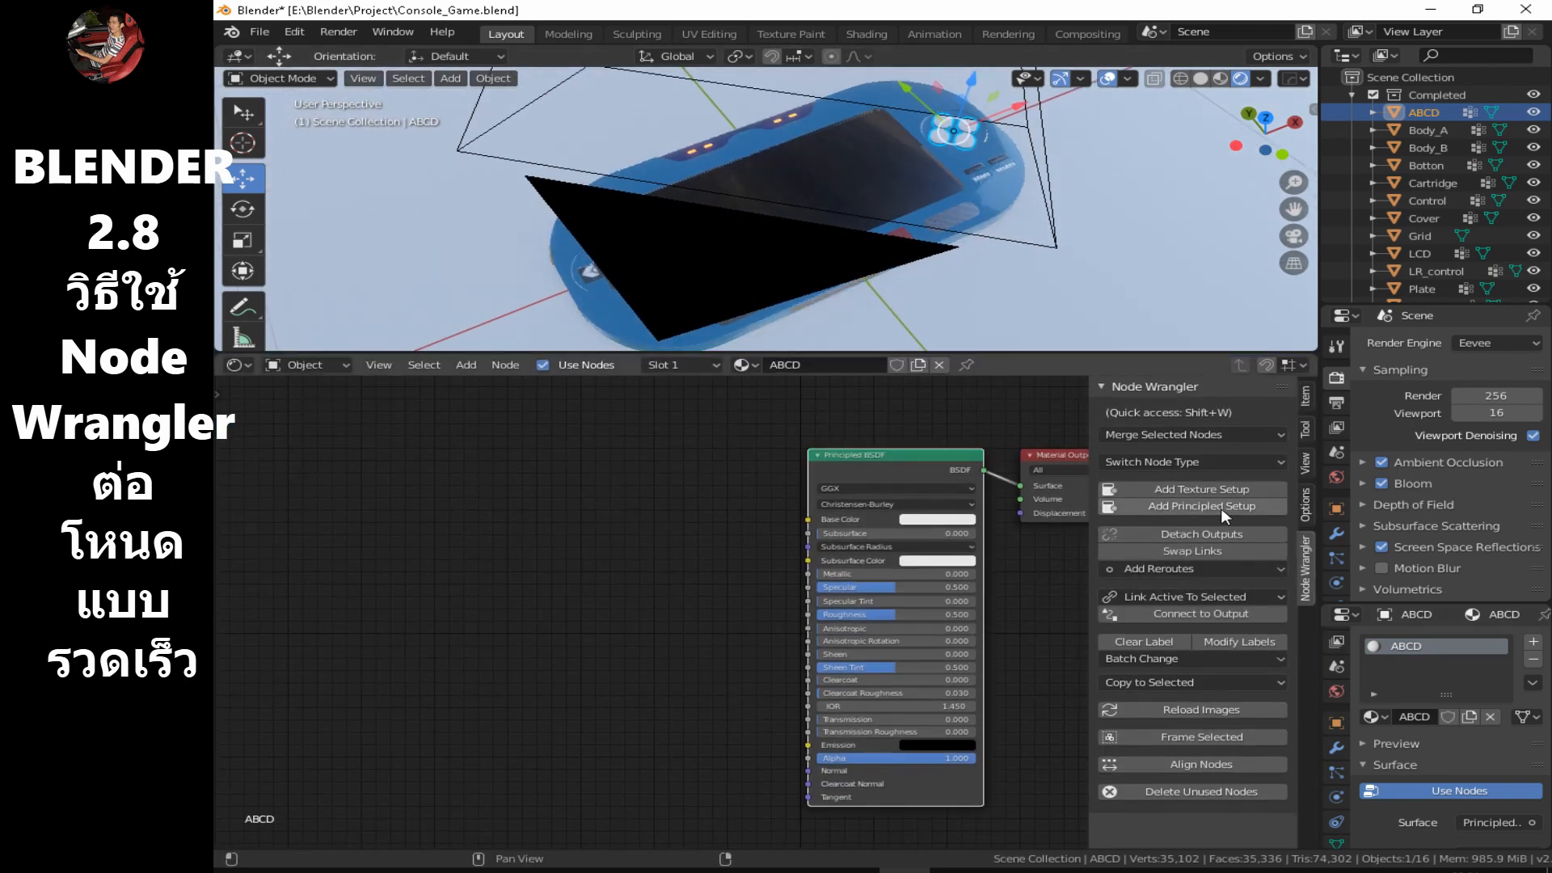
click(1221, 507)
click(761, 276)
shift+click(767, 363)
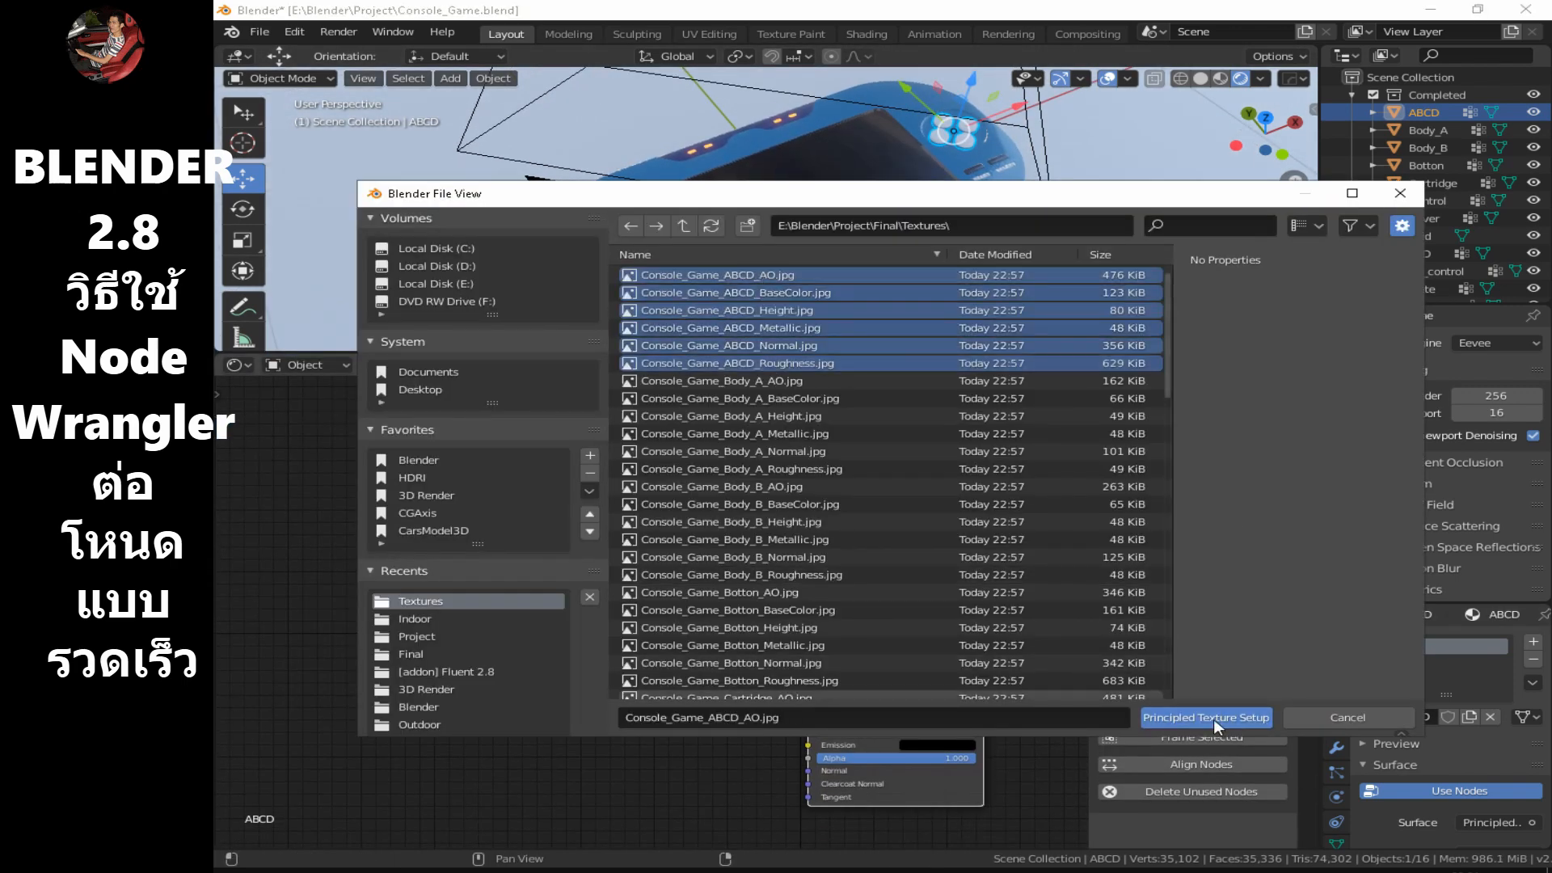
click(1214, 718)
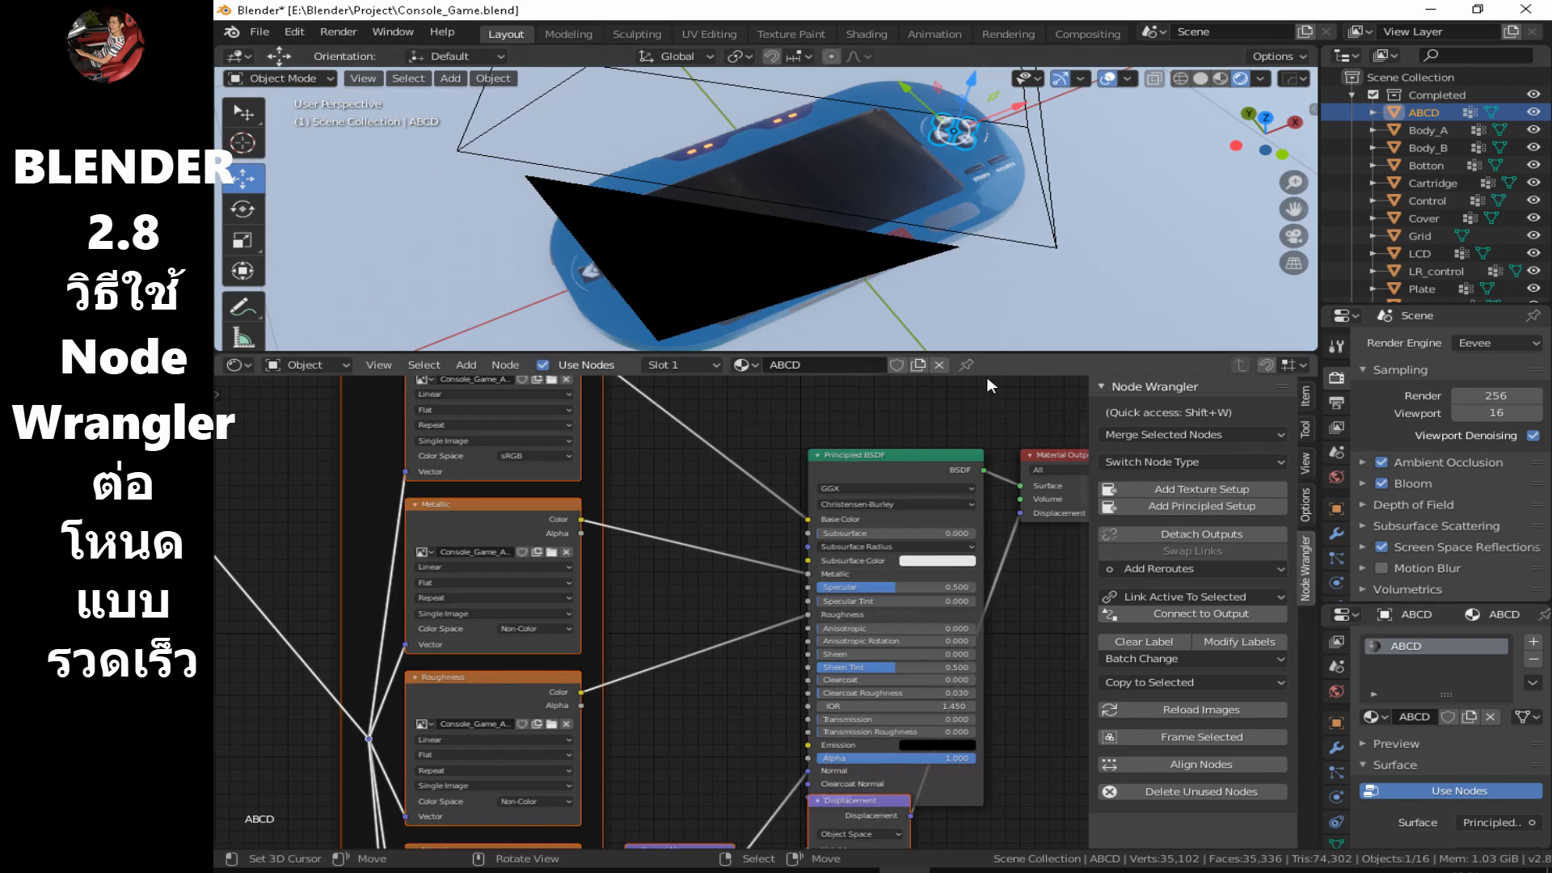
drag(841, 354, 841, 794)
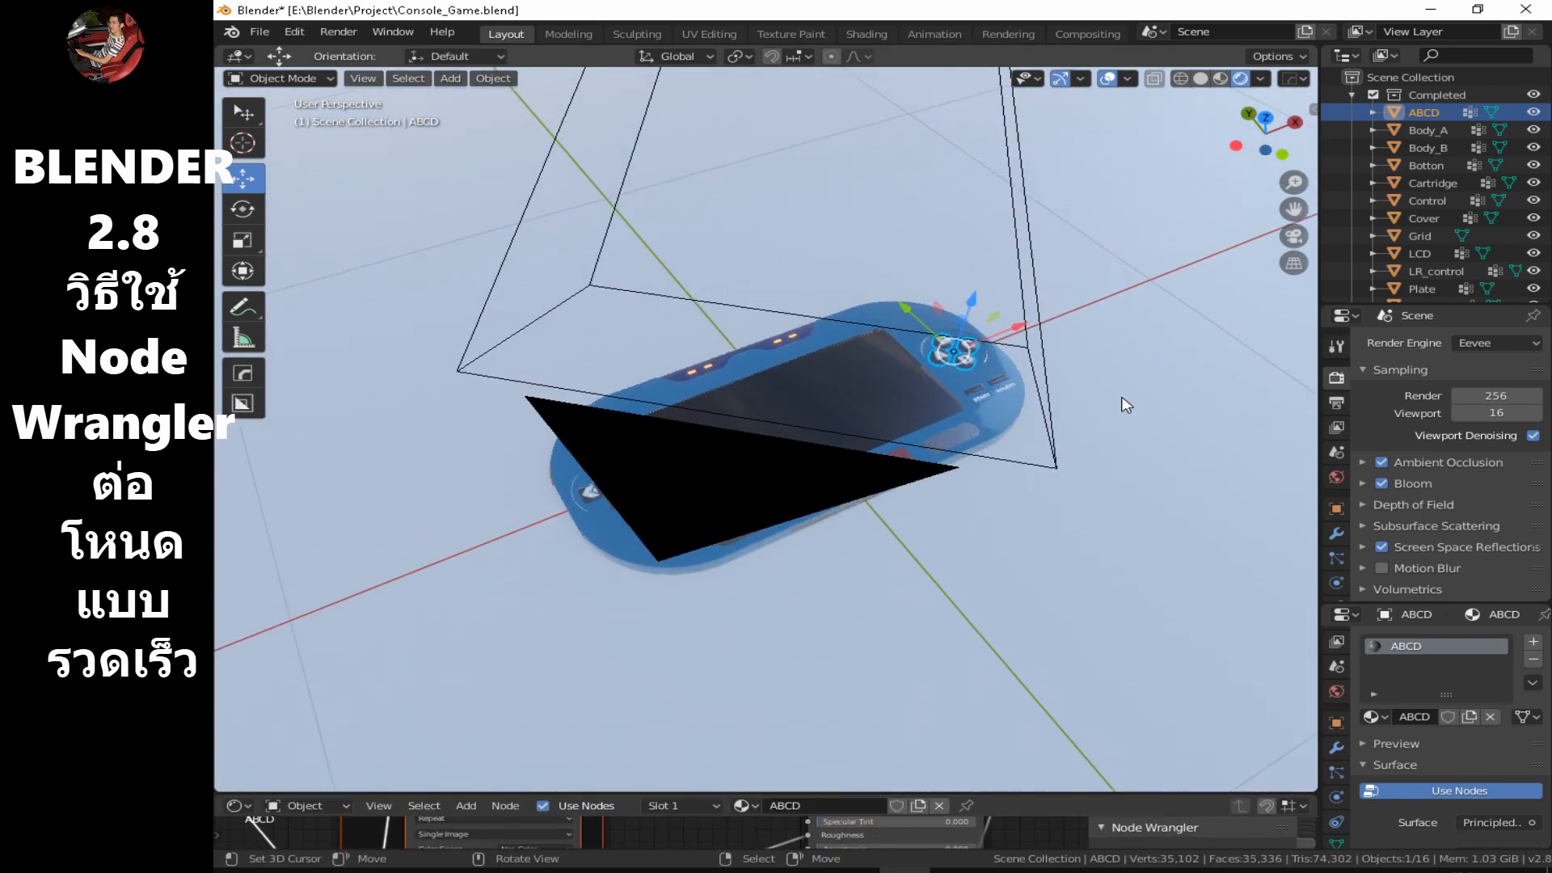
Return to the camera view, frame the whole console from a low front angle and render the image.
key(KP_0)
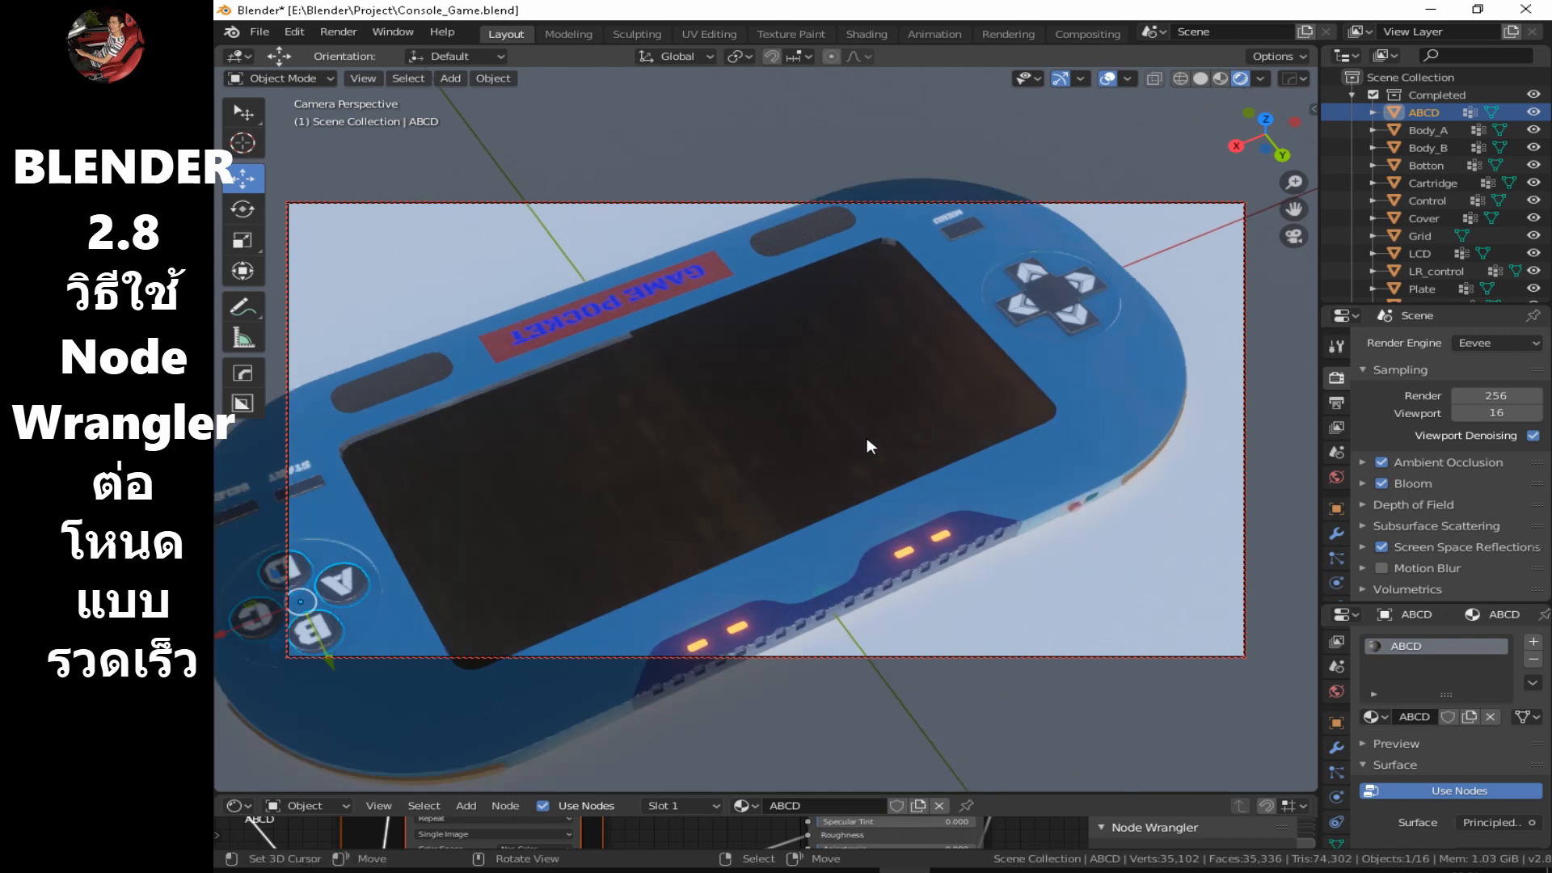
middle_drag(867, 438, 533, 362)
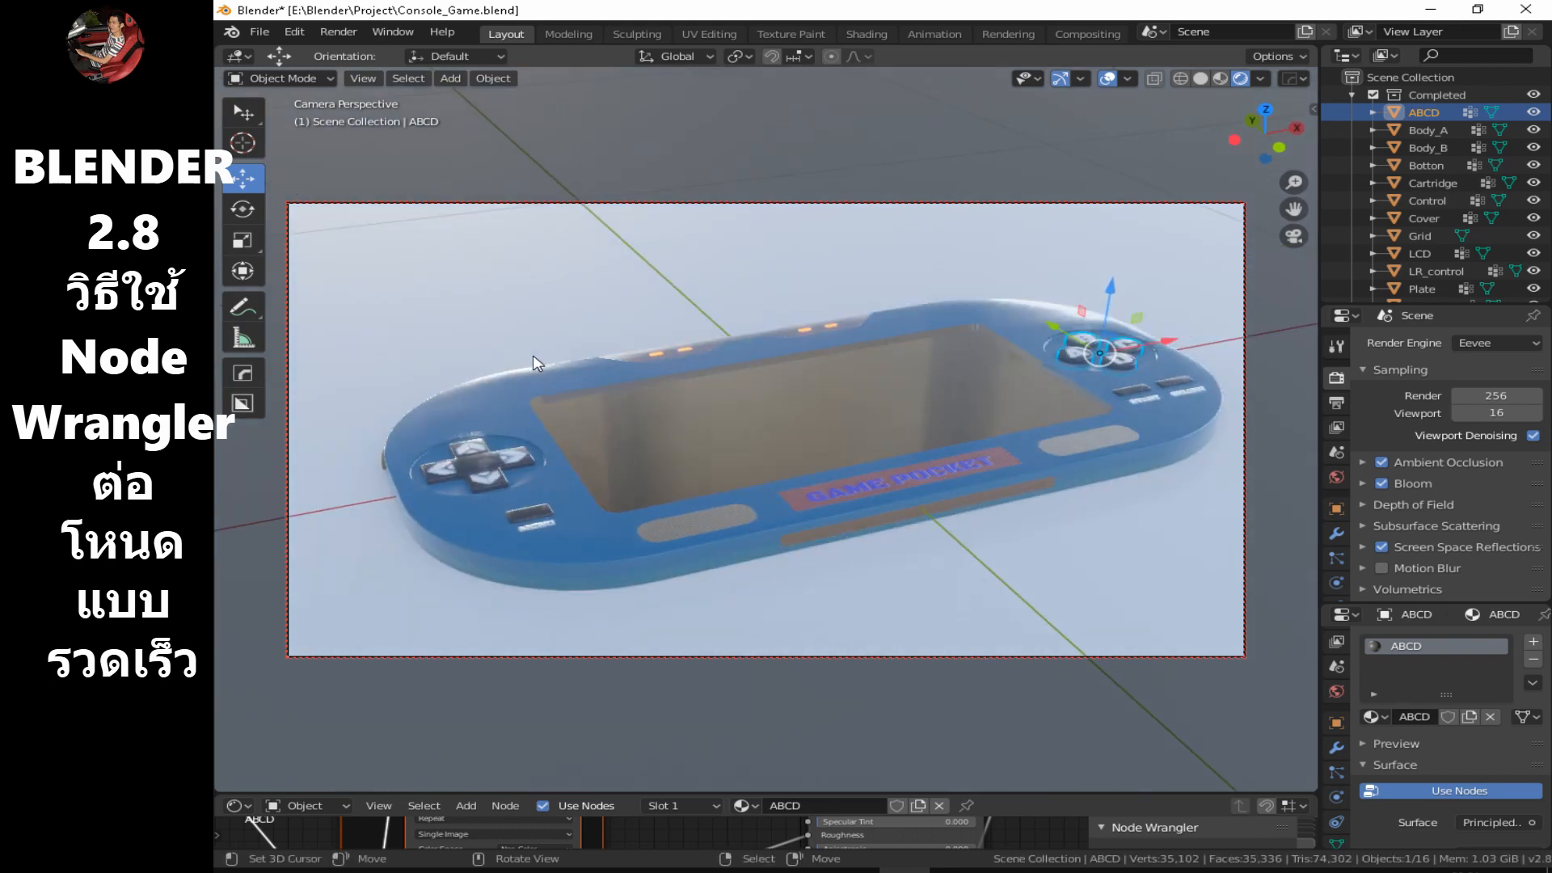
mouse_move(1134, 520)
middle_down()
mouse_move(1142, 509)
mouse_move(1127, 518)
middle_up()
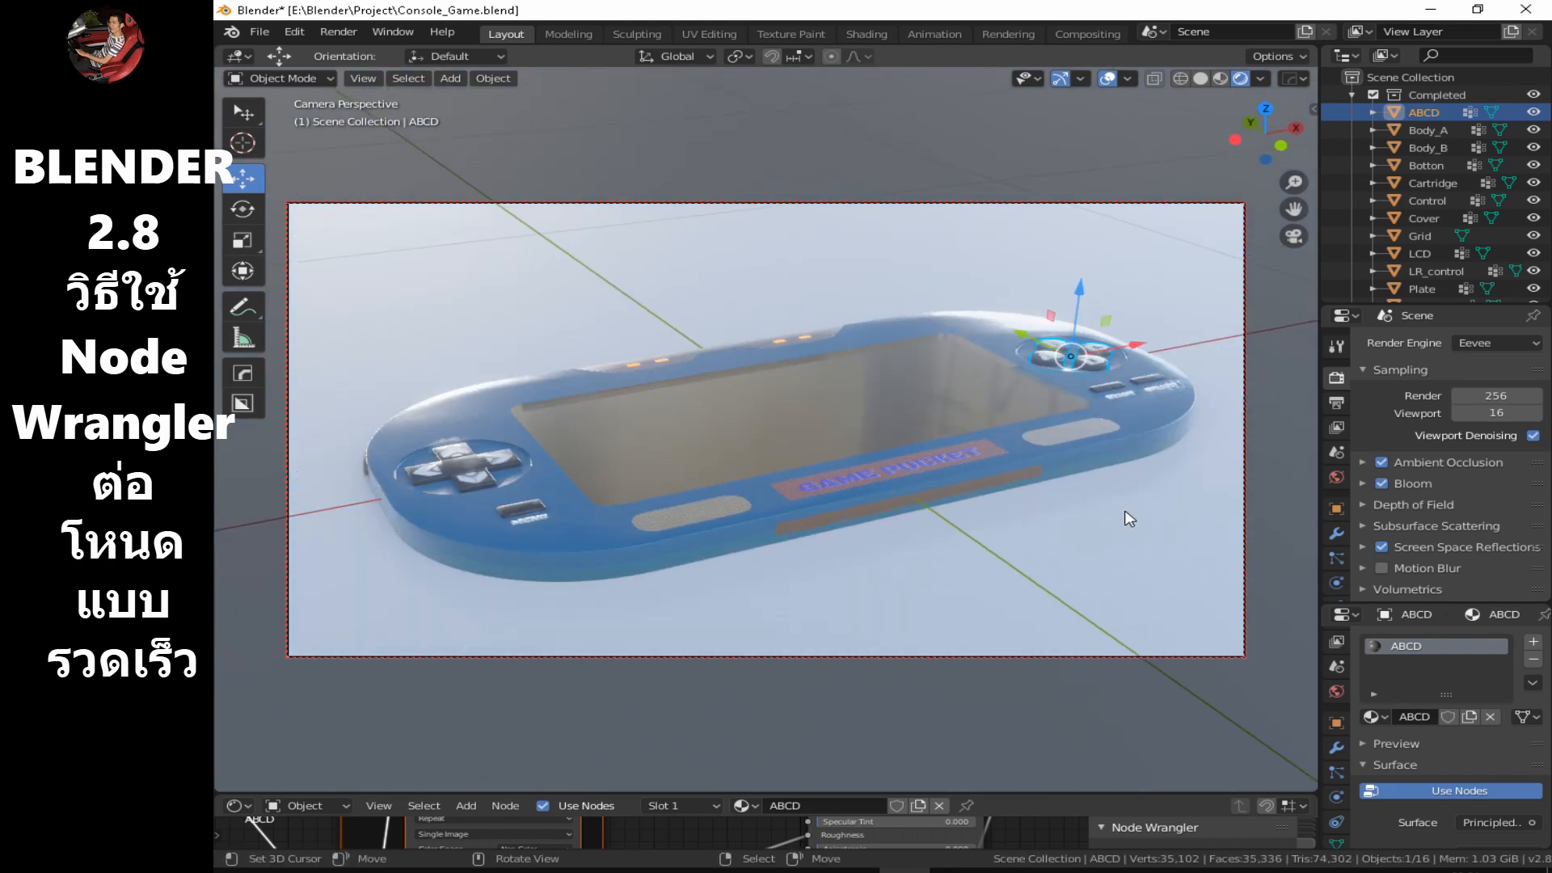
key(F12)
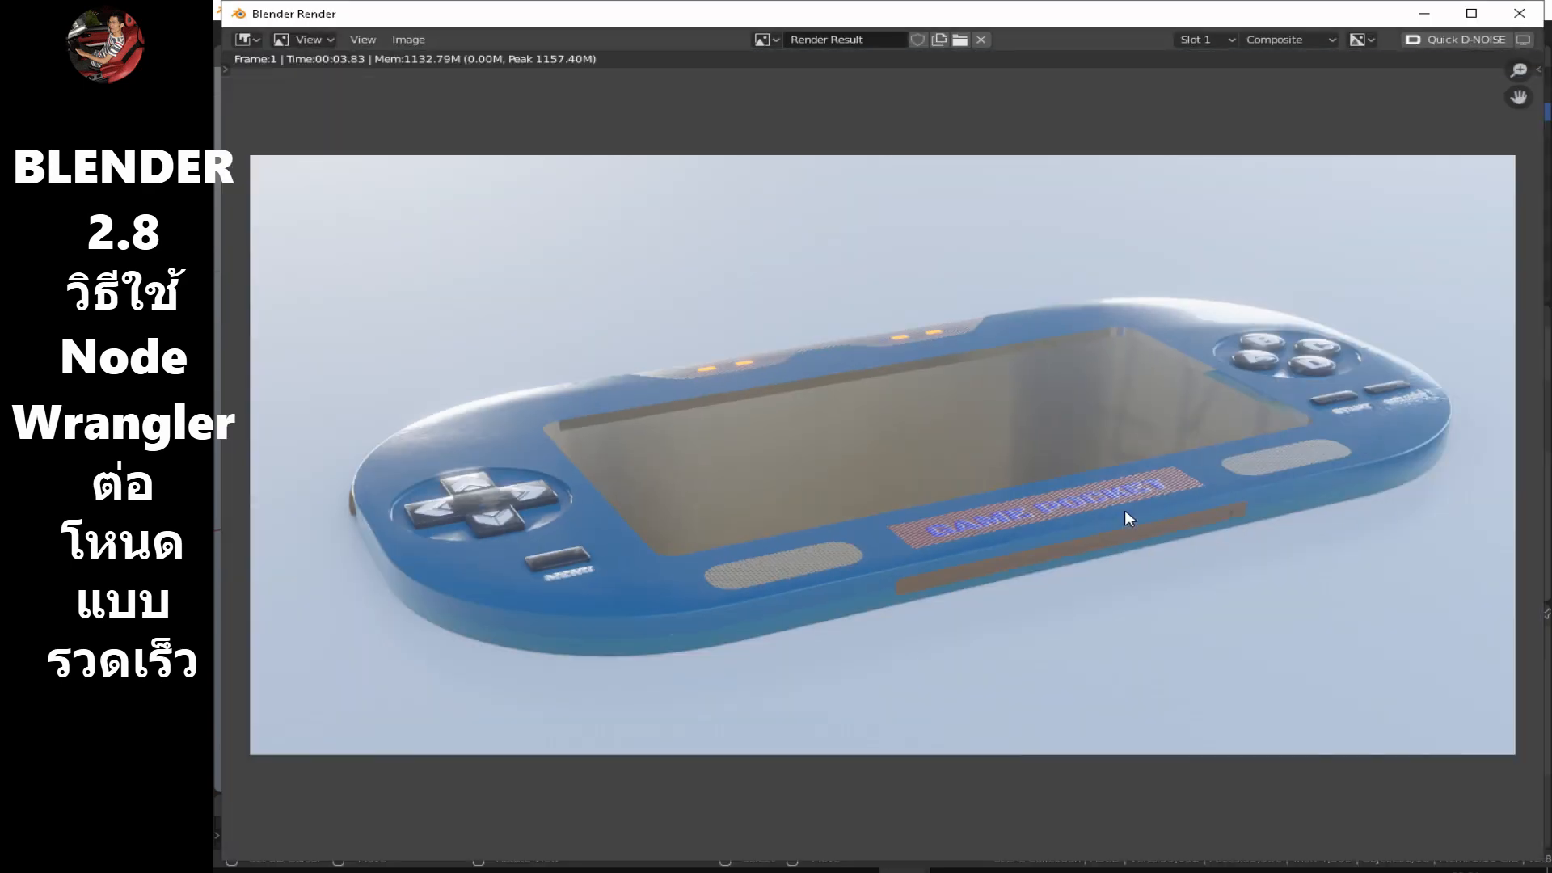
Save the rendered image as Game_pocket01.png in the D:\3D Render folder and close the render window.
click(407, 39)
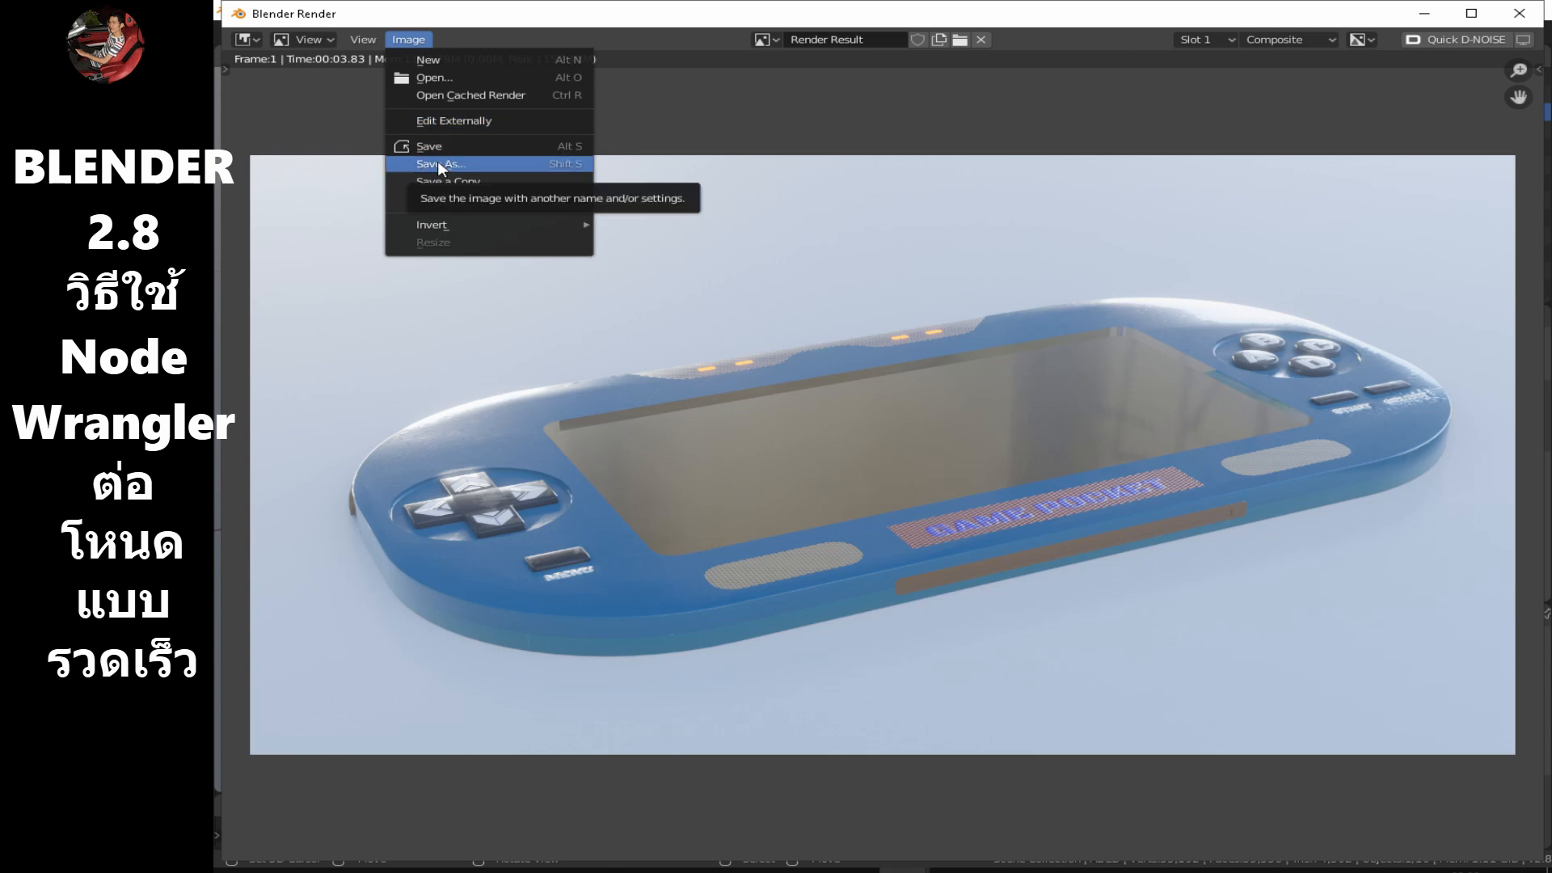
click(438, 163)
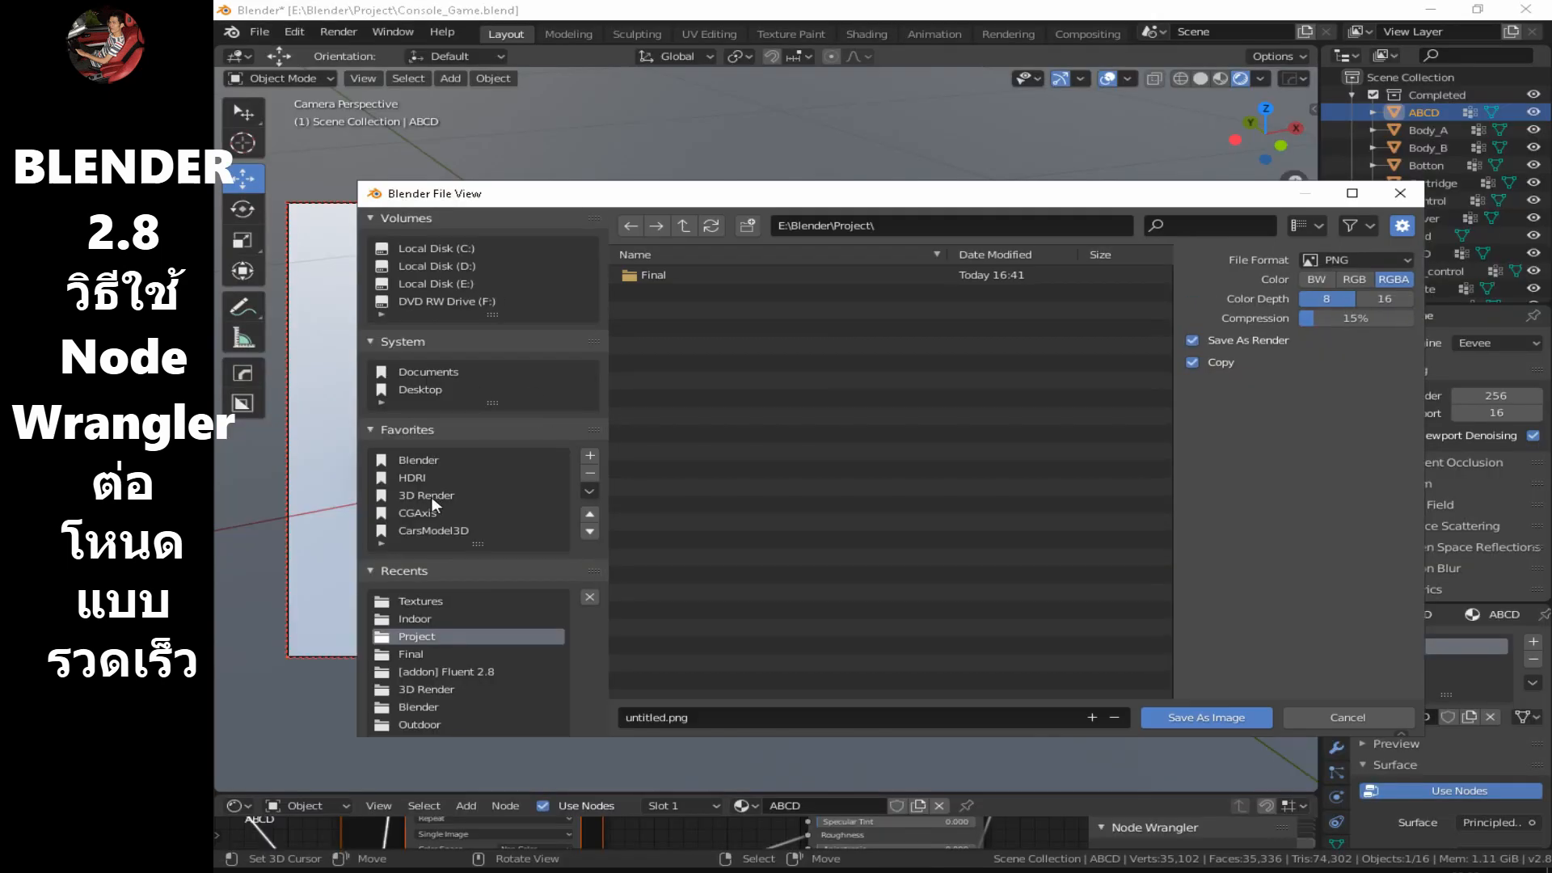
click(429, 496)
click(708, 719)
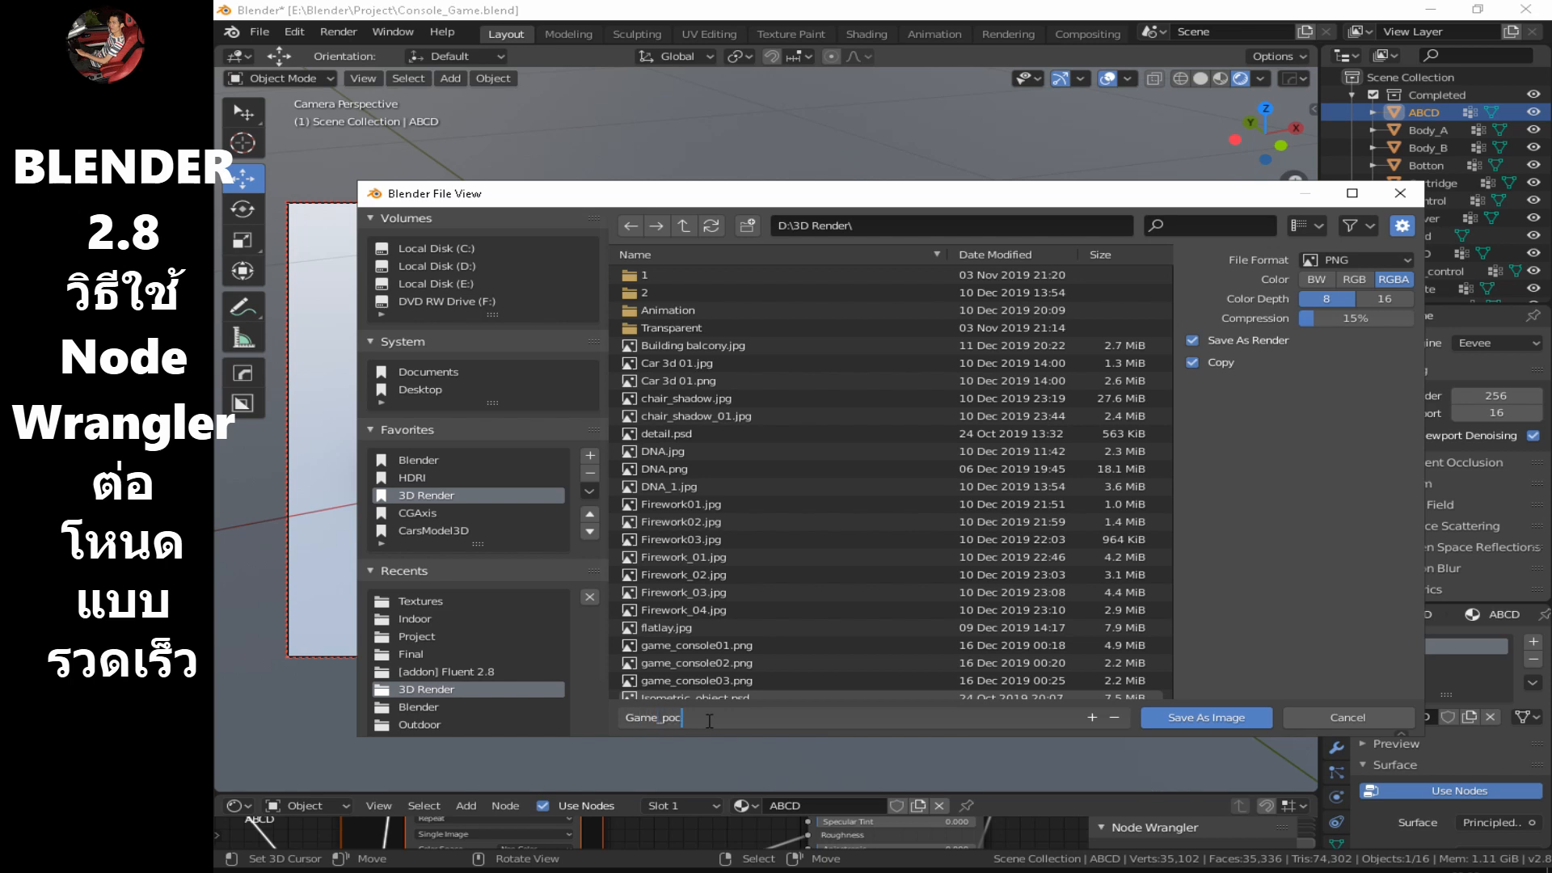
click(1173, 716)
key(Escape)
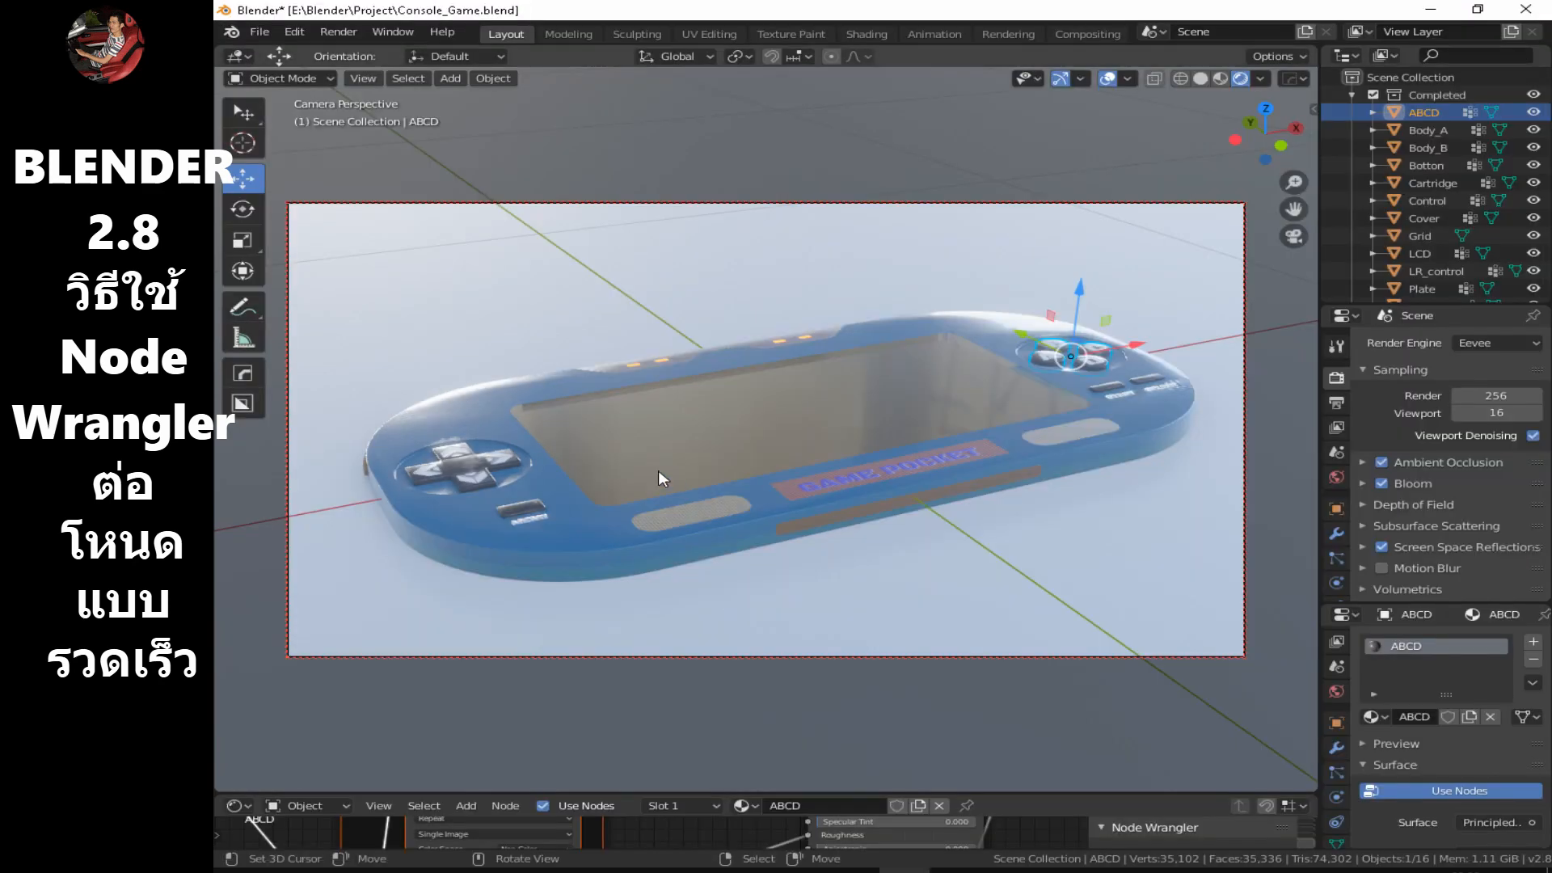
Replace the world environment image with cayley_interior_4k.hdr from the Indoor HDRI folder.
middle_drag(658, 477, 822, 407)
click(1337, 477)
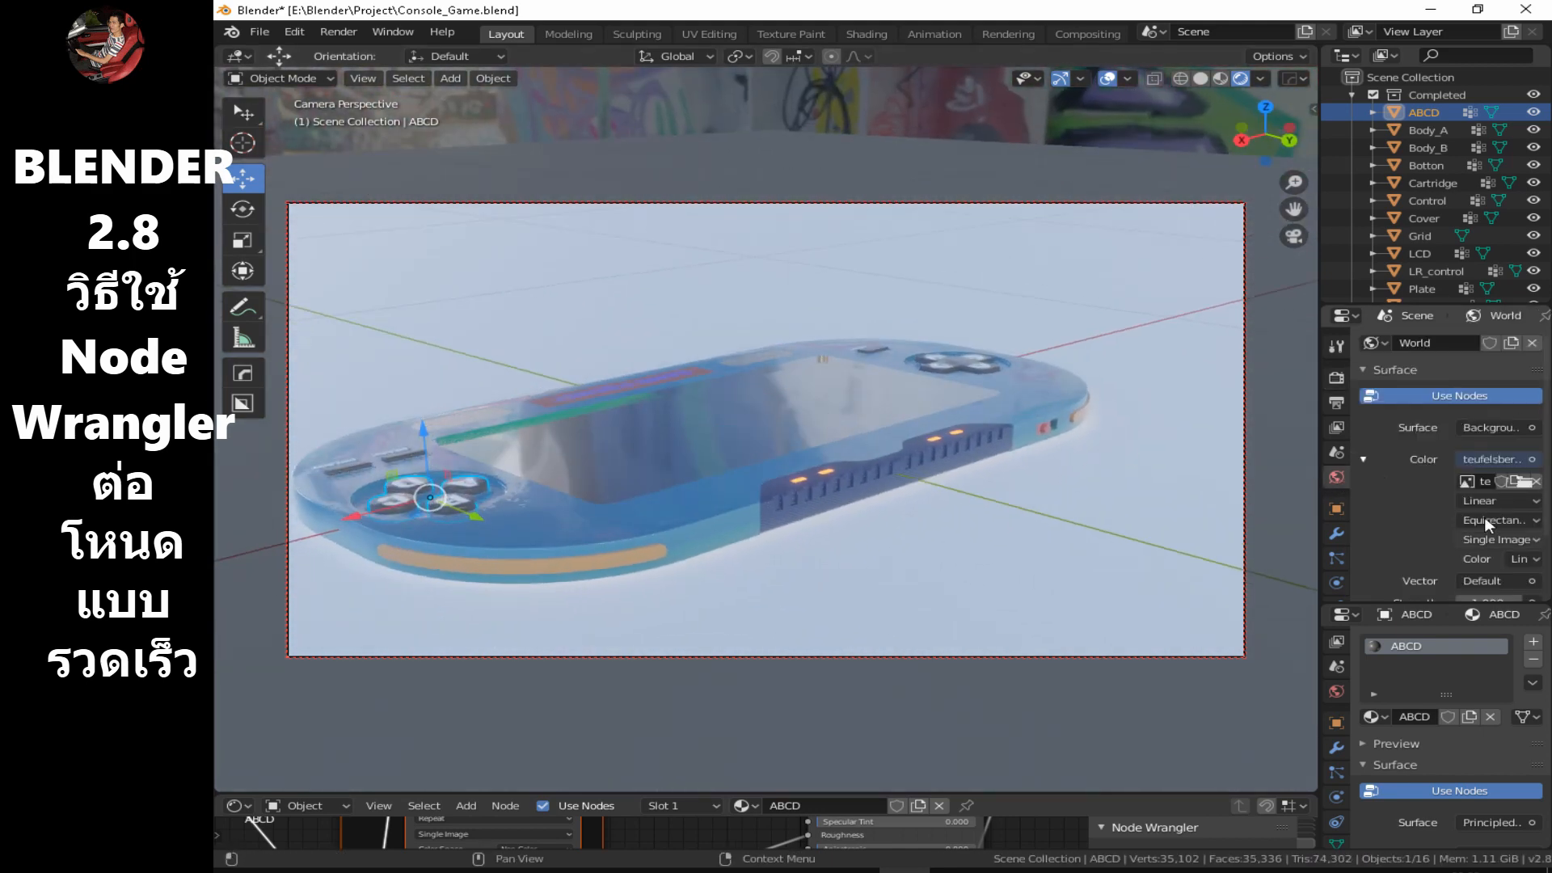
click(1523, 483)
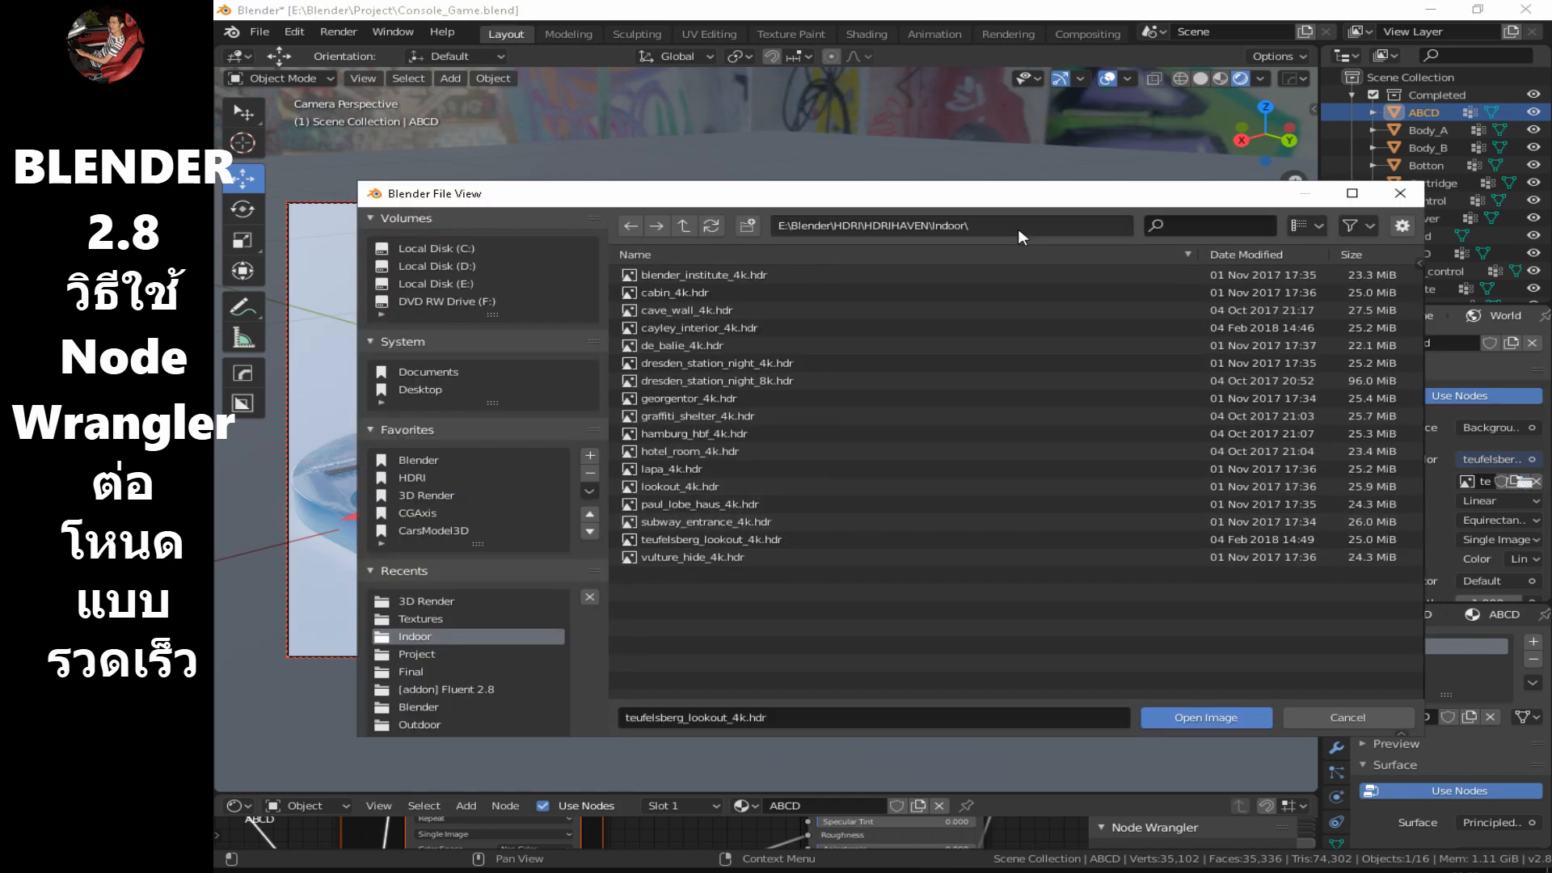
click(1306, 226)
click(1268, 320)
double_click(1166, 311)
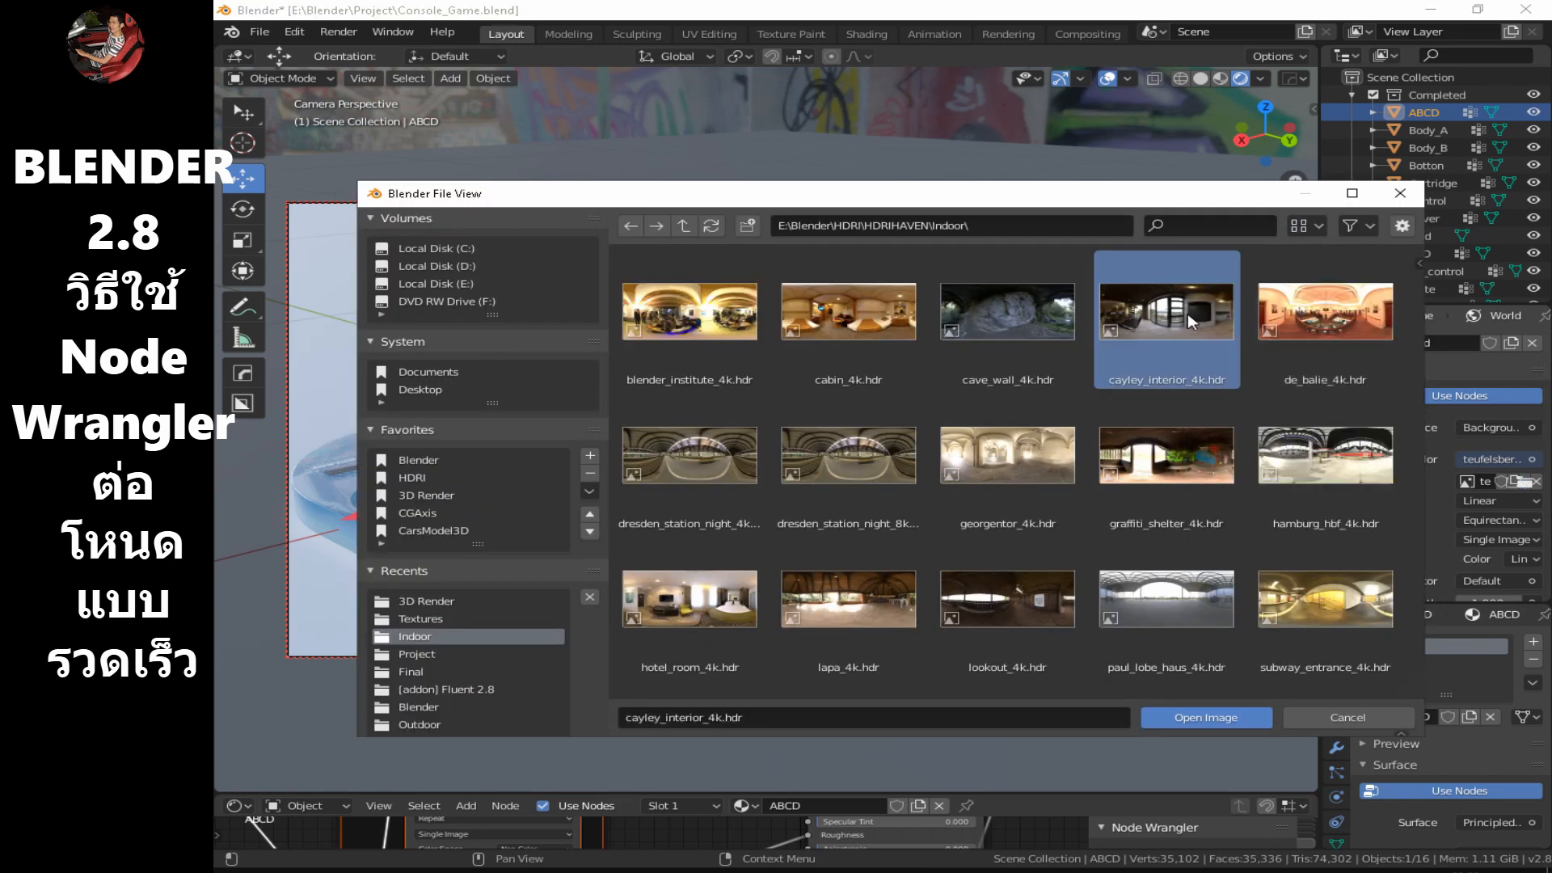
Deselect everything, frame the camera closely on the ABCD buttons and screen, and render the image.
middle_drag(1038, 543, 929, 398)
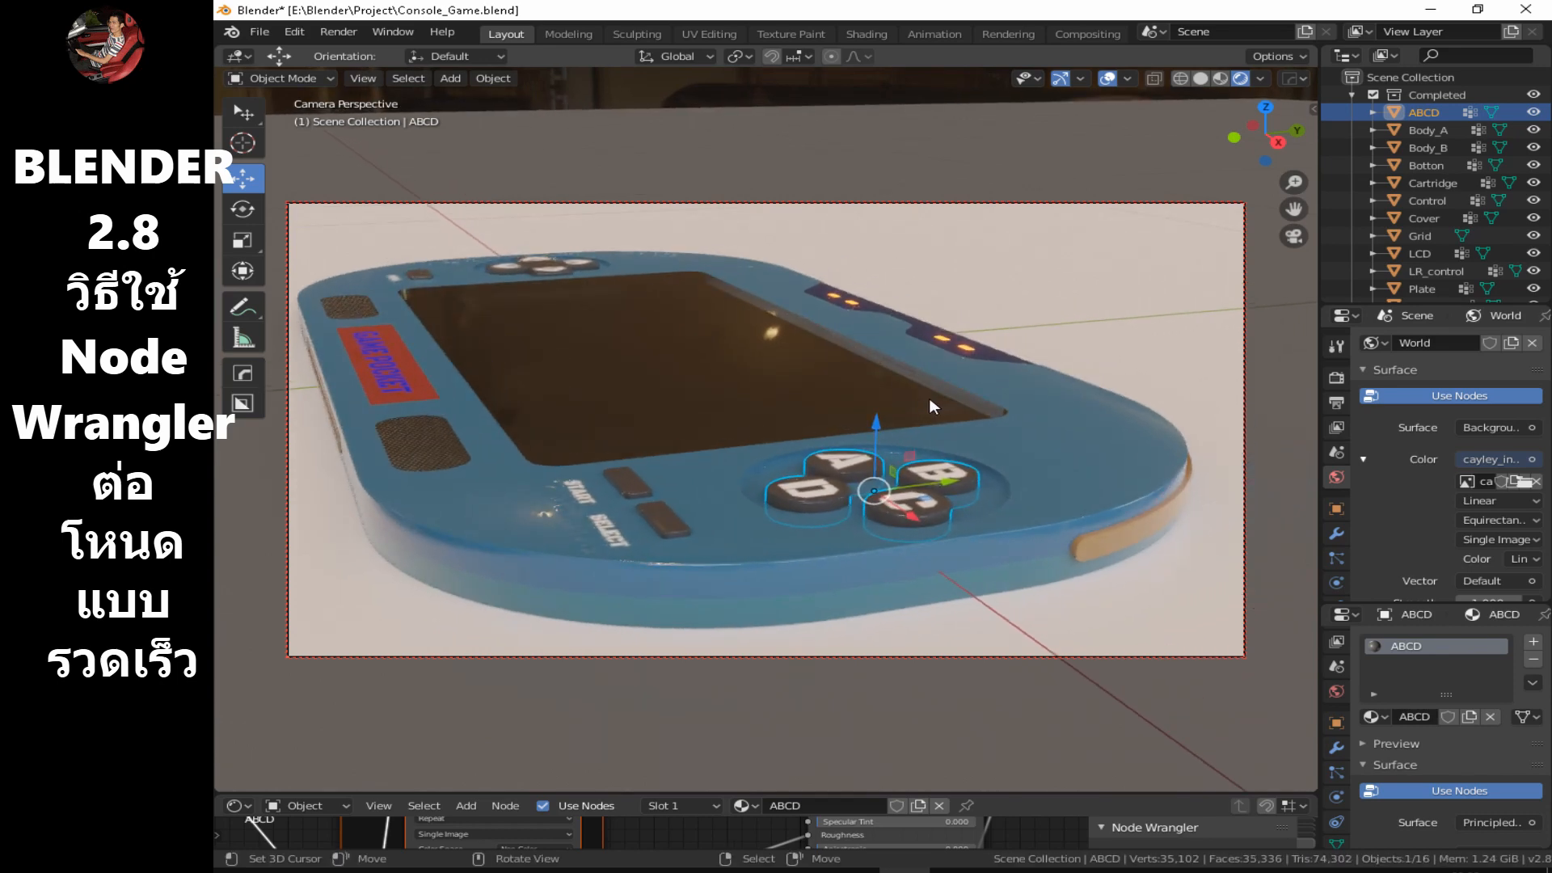
key(alt+a)
middle_drag(684, 421, 730, 426)
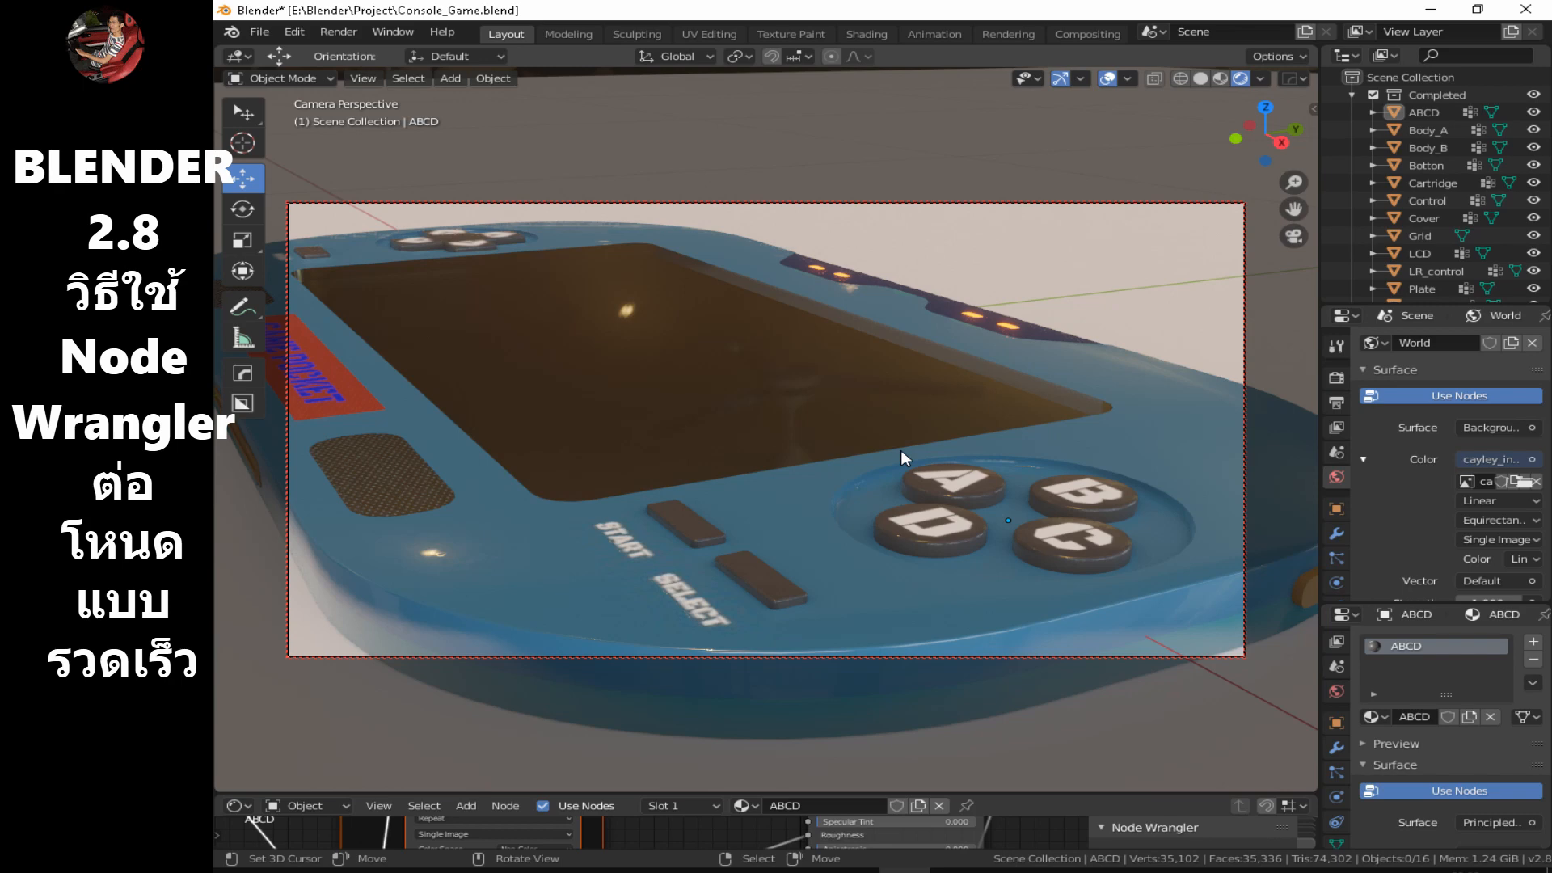
key(F12)
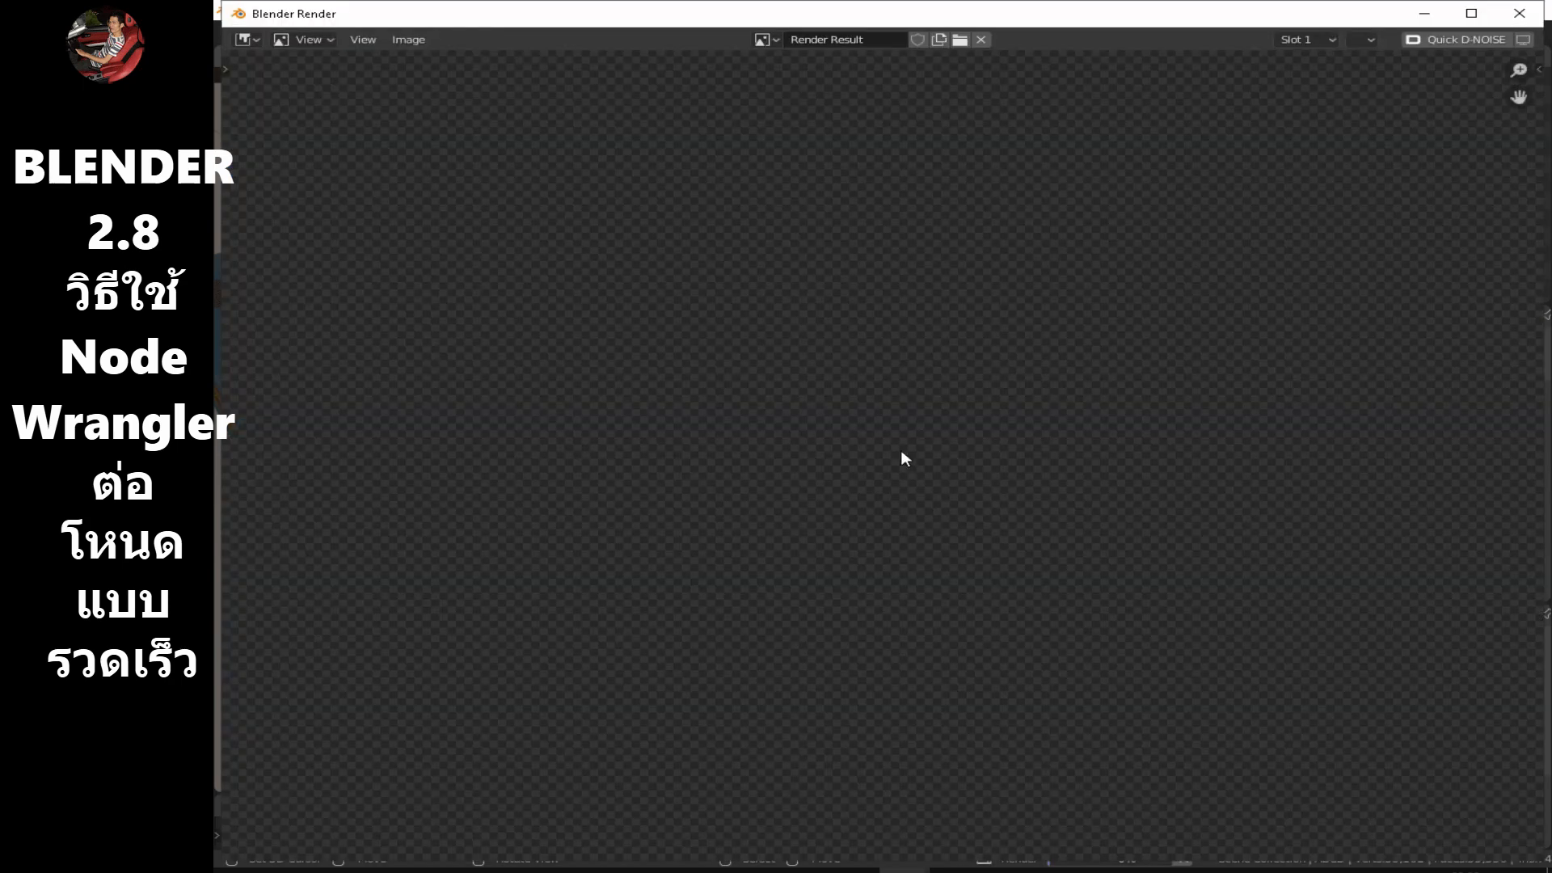
scroll(901, 451, down, 3)
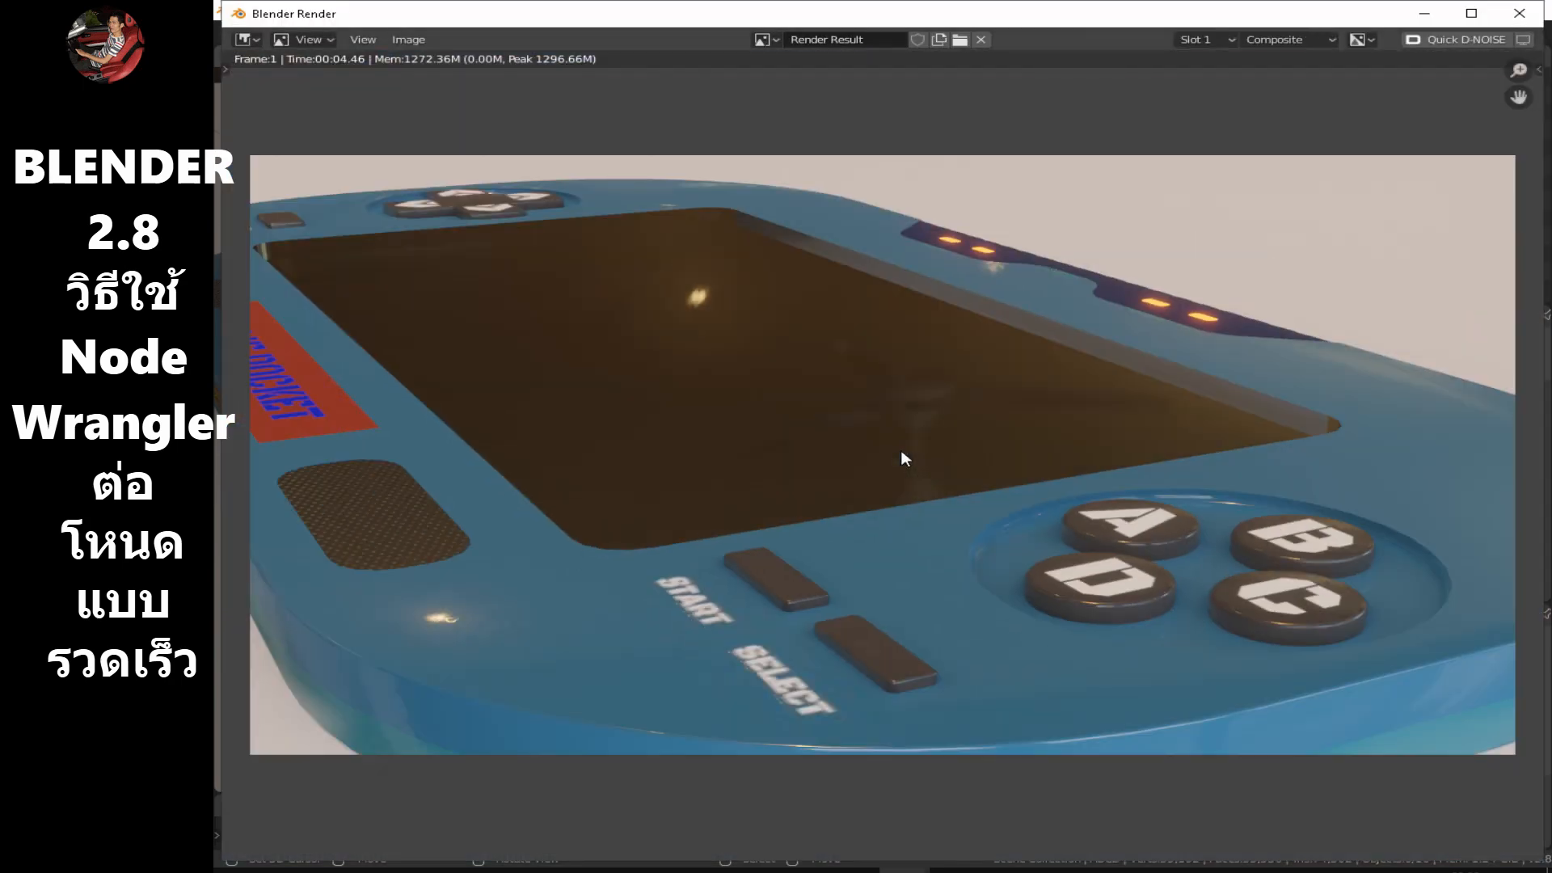
scroll(902, 452, up, 1)
Save the close-up render as Game_pocket02.png in the D:\3D Render folder and close the render window.
click(406, 47)
click(458, 171)
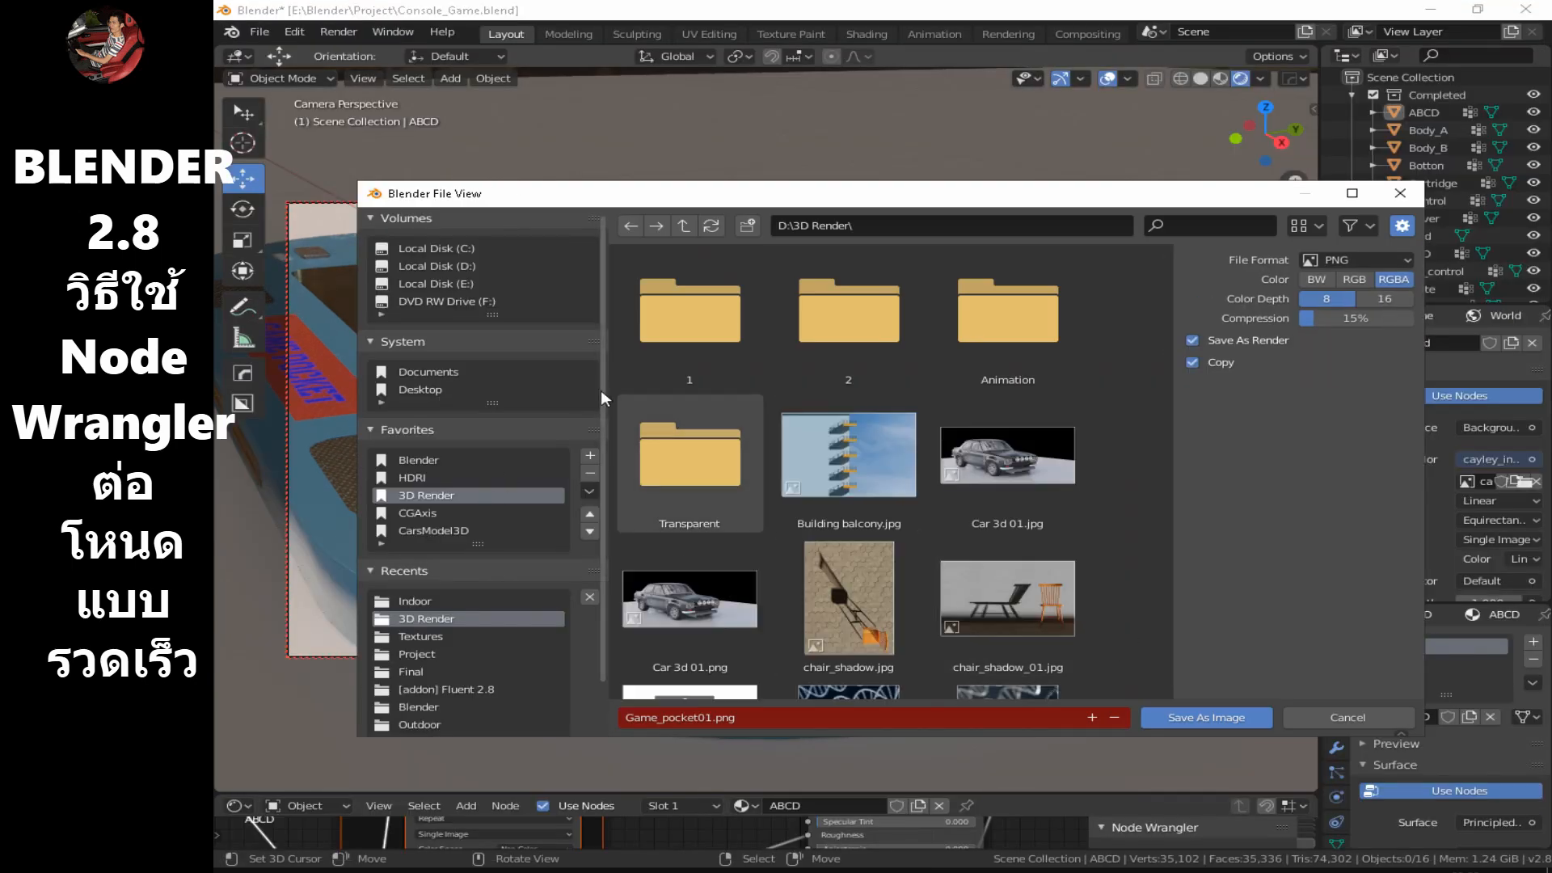
click(784, 720)
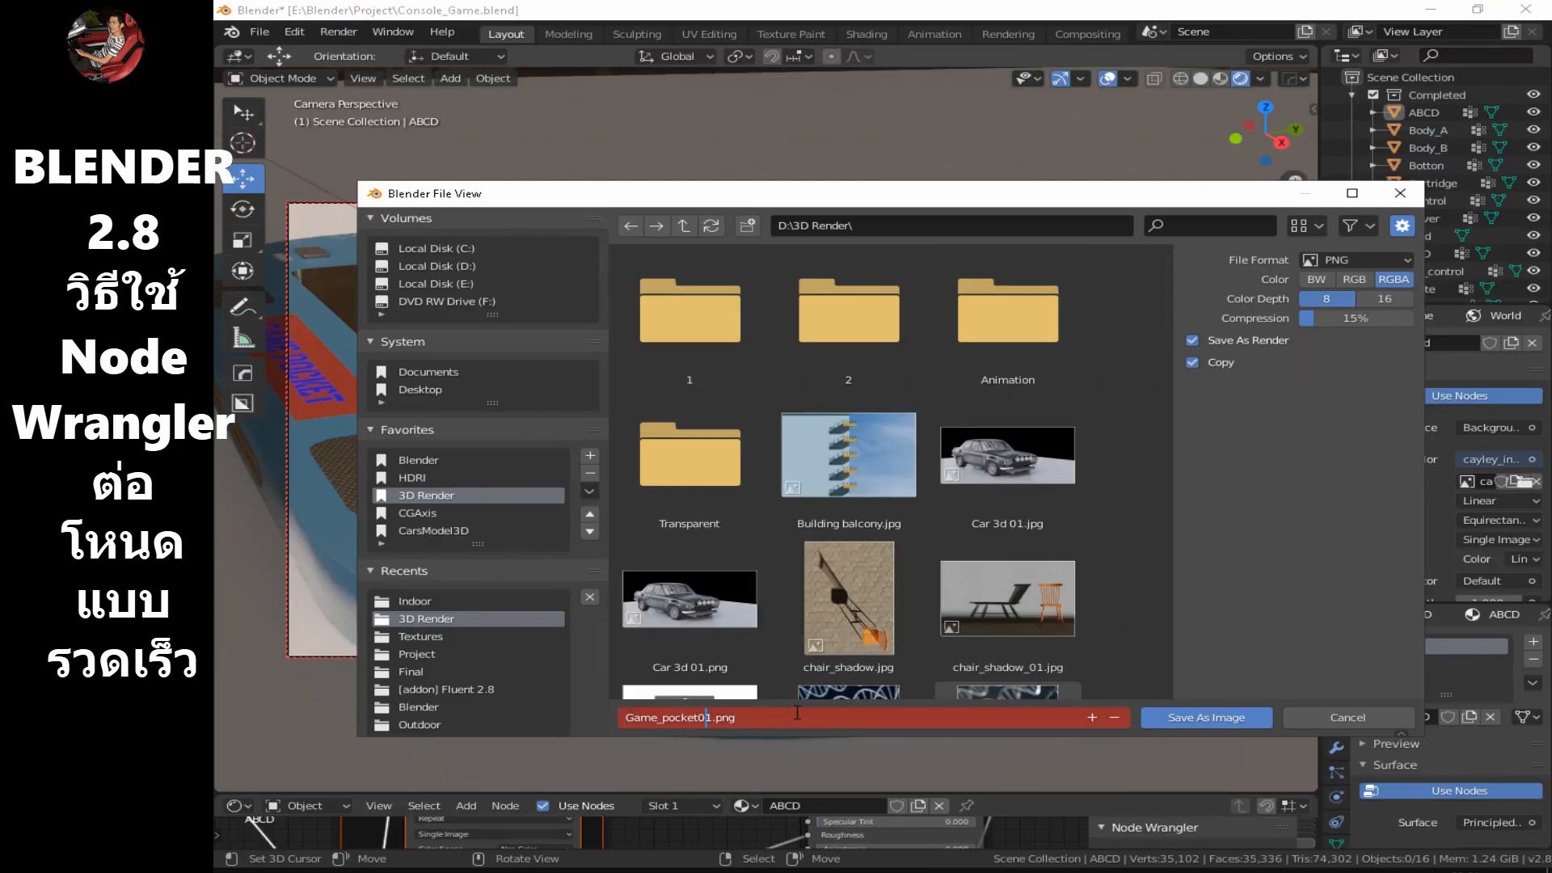
key(Return)
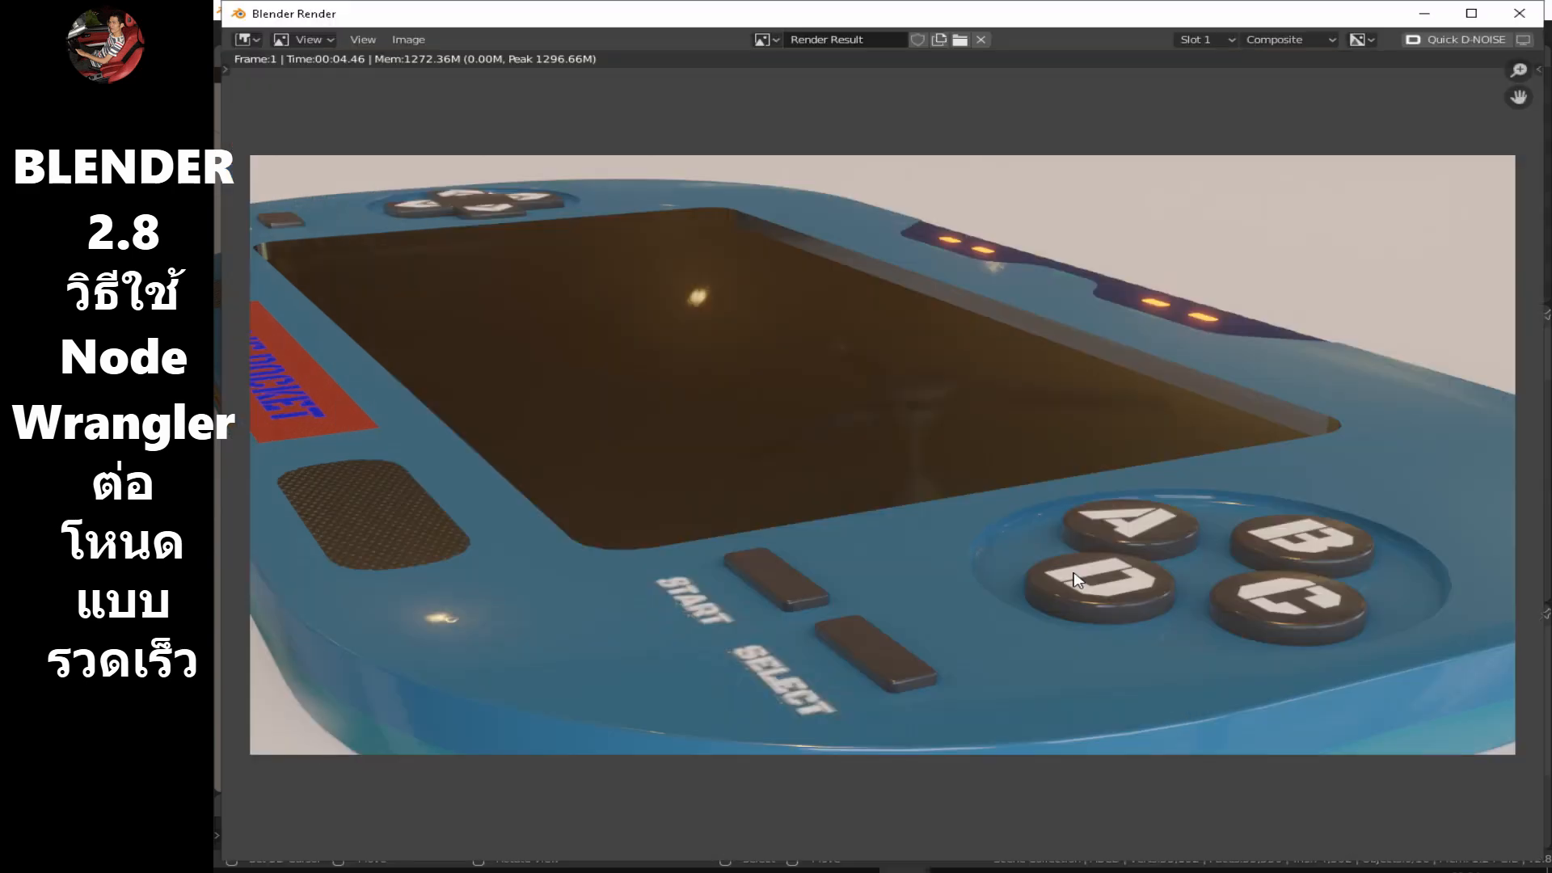
key(Escape)
Render the whole console from an angled view and save the image as Game_pocket03.png in the D:\3D Render folder.
middle_drag(1147, 430, 883, 367)
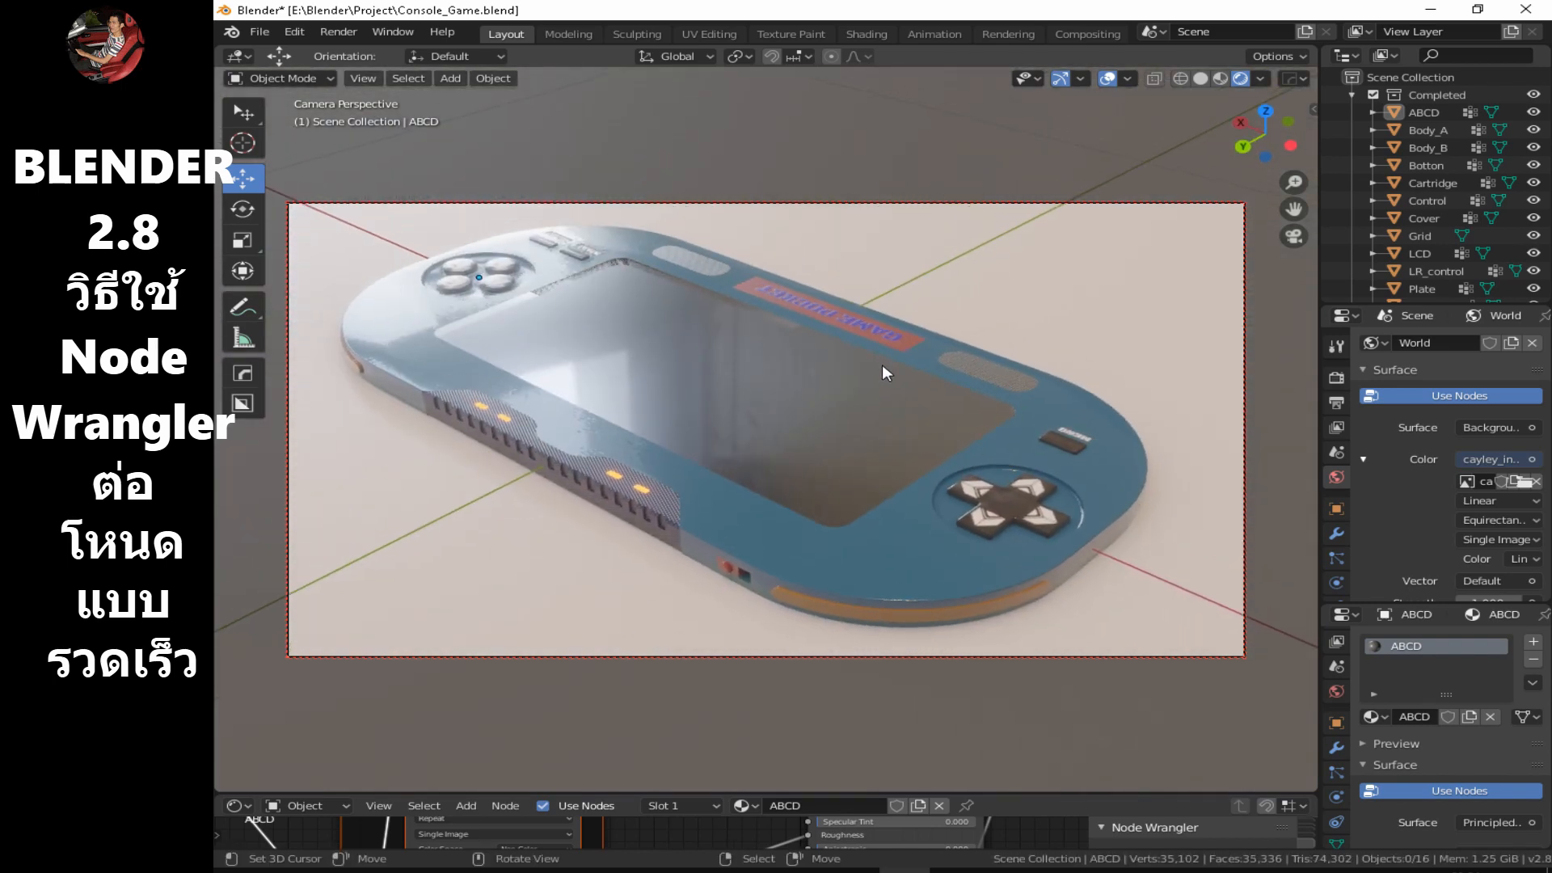
key(F12)
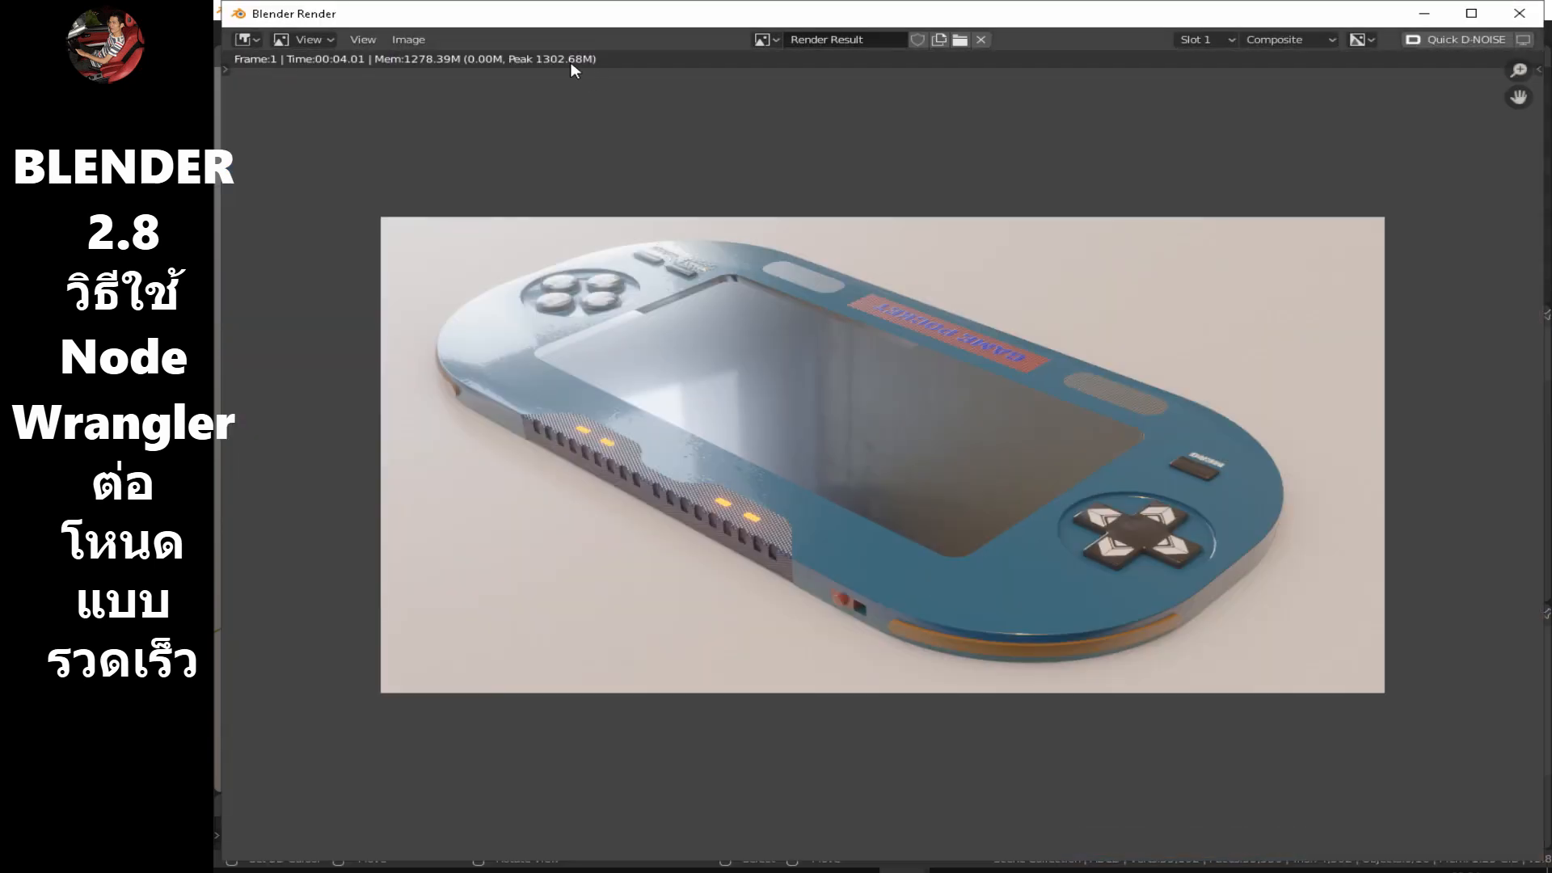
click(408, 39)
click(441, 163)
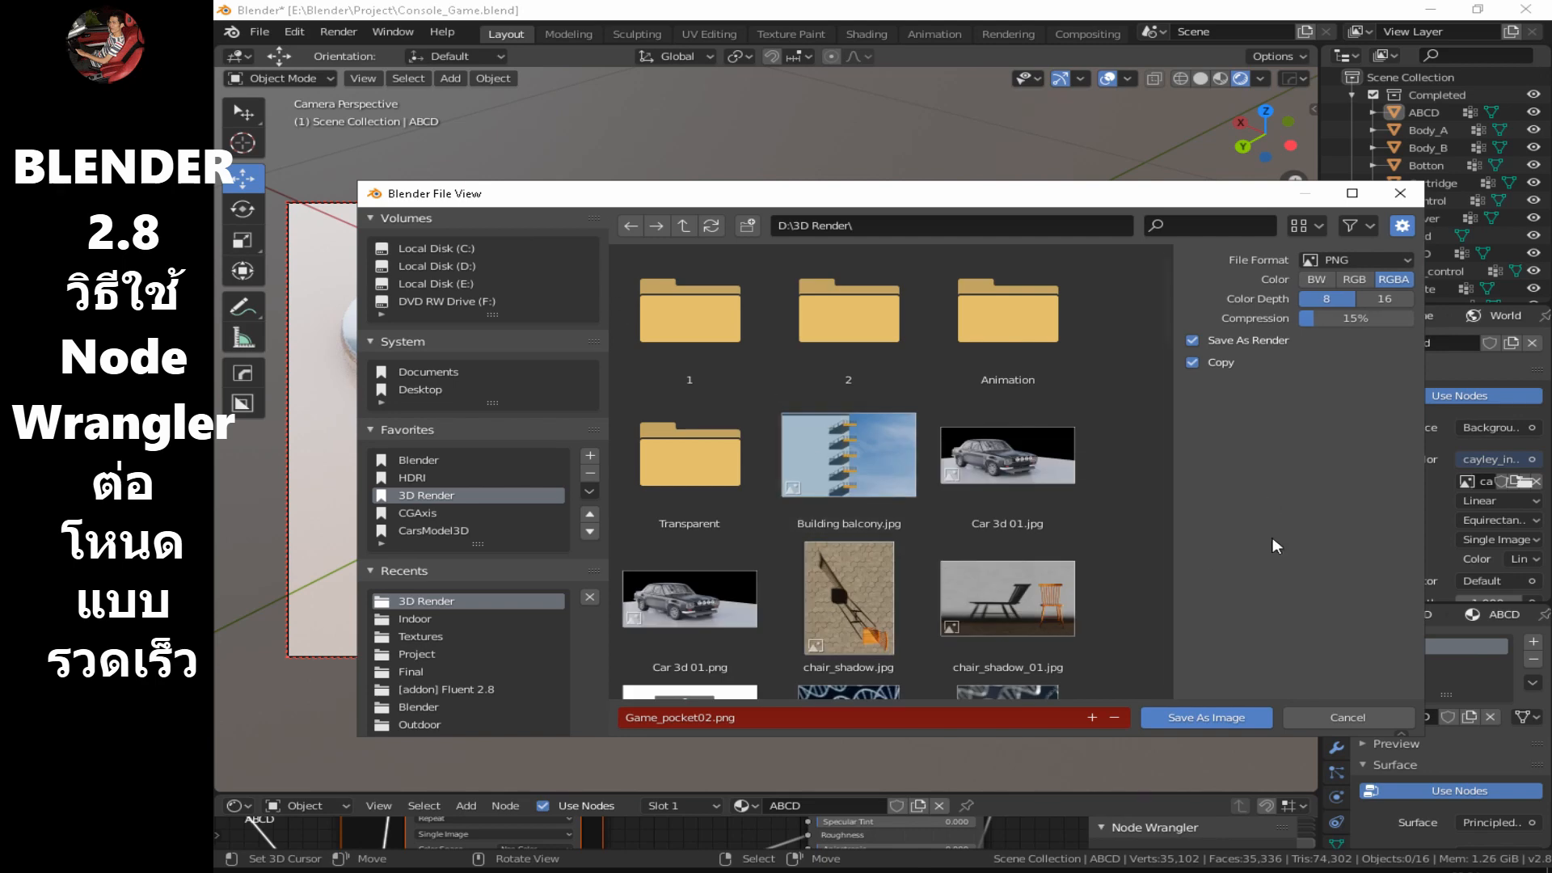
click(706, 721)
key(Delete)
text(3)
key(Return)
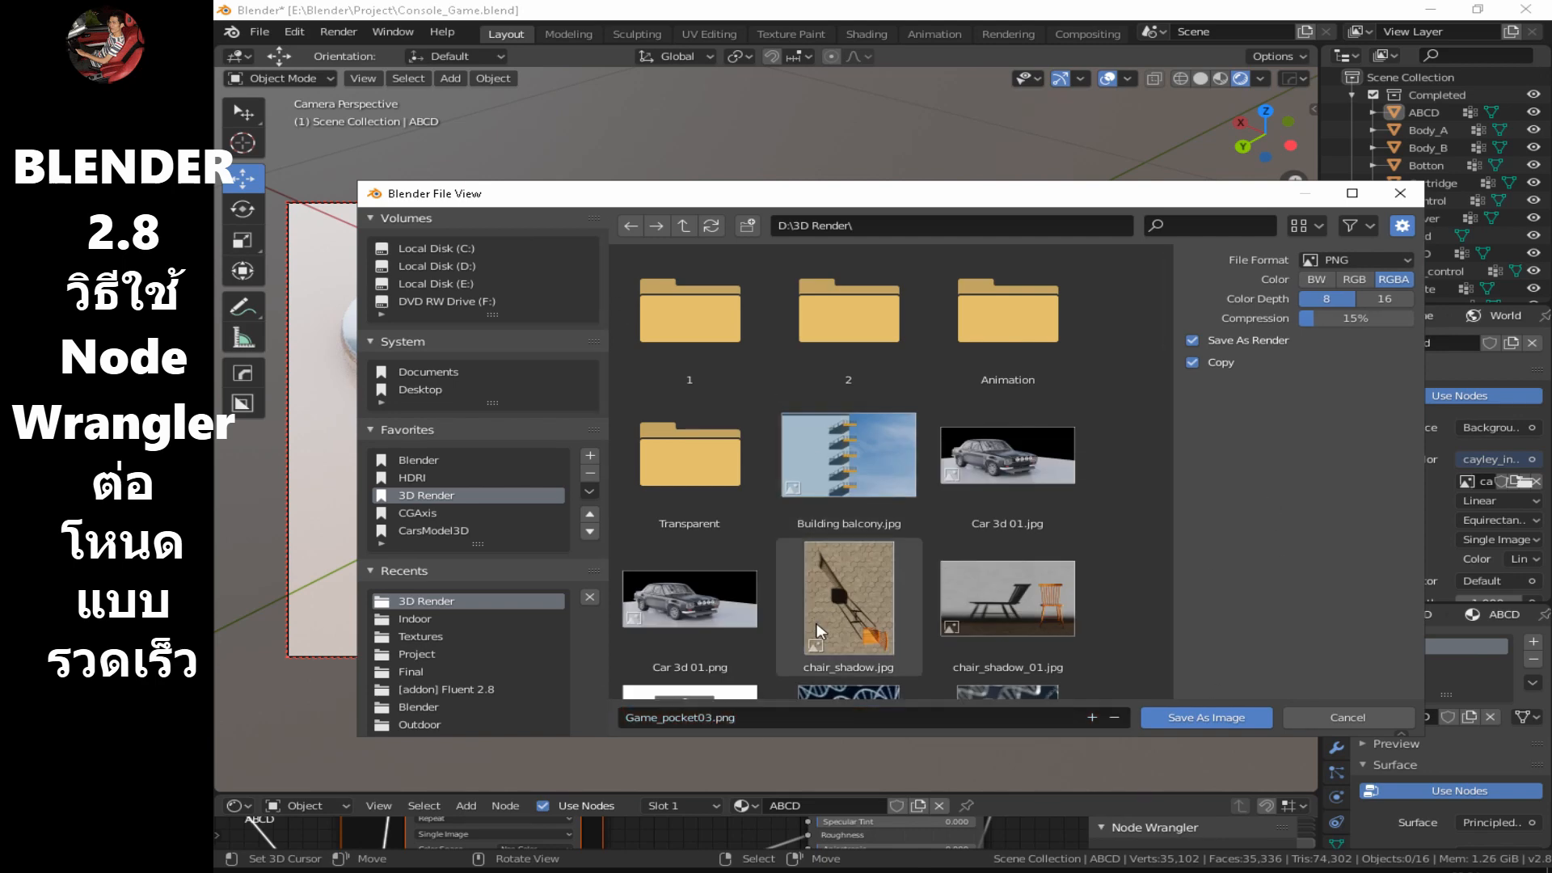
click(1208, 717)
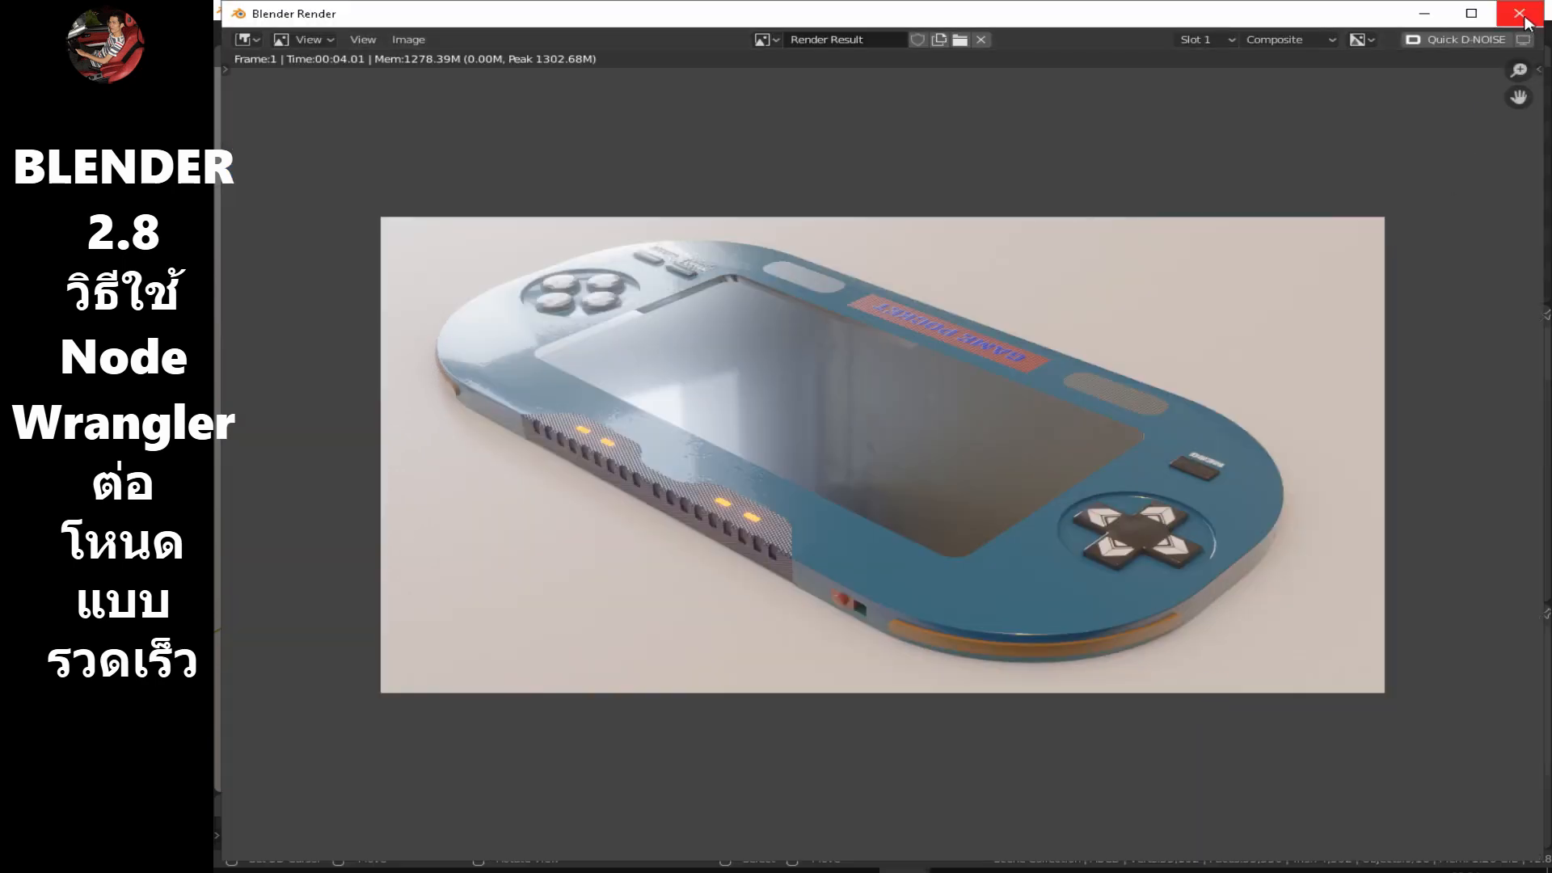
key(Escape)
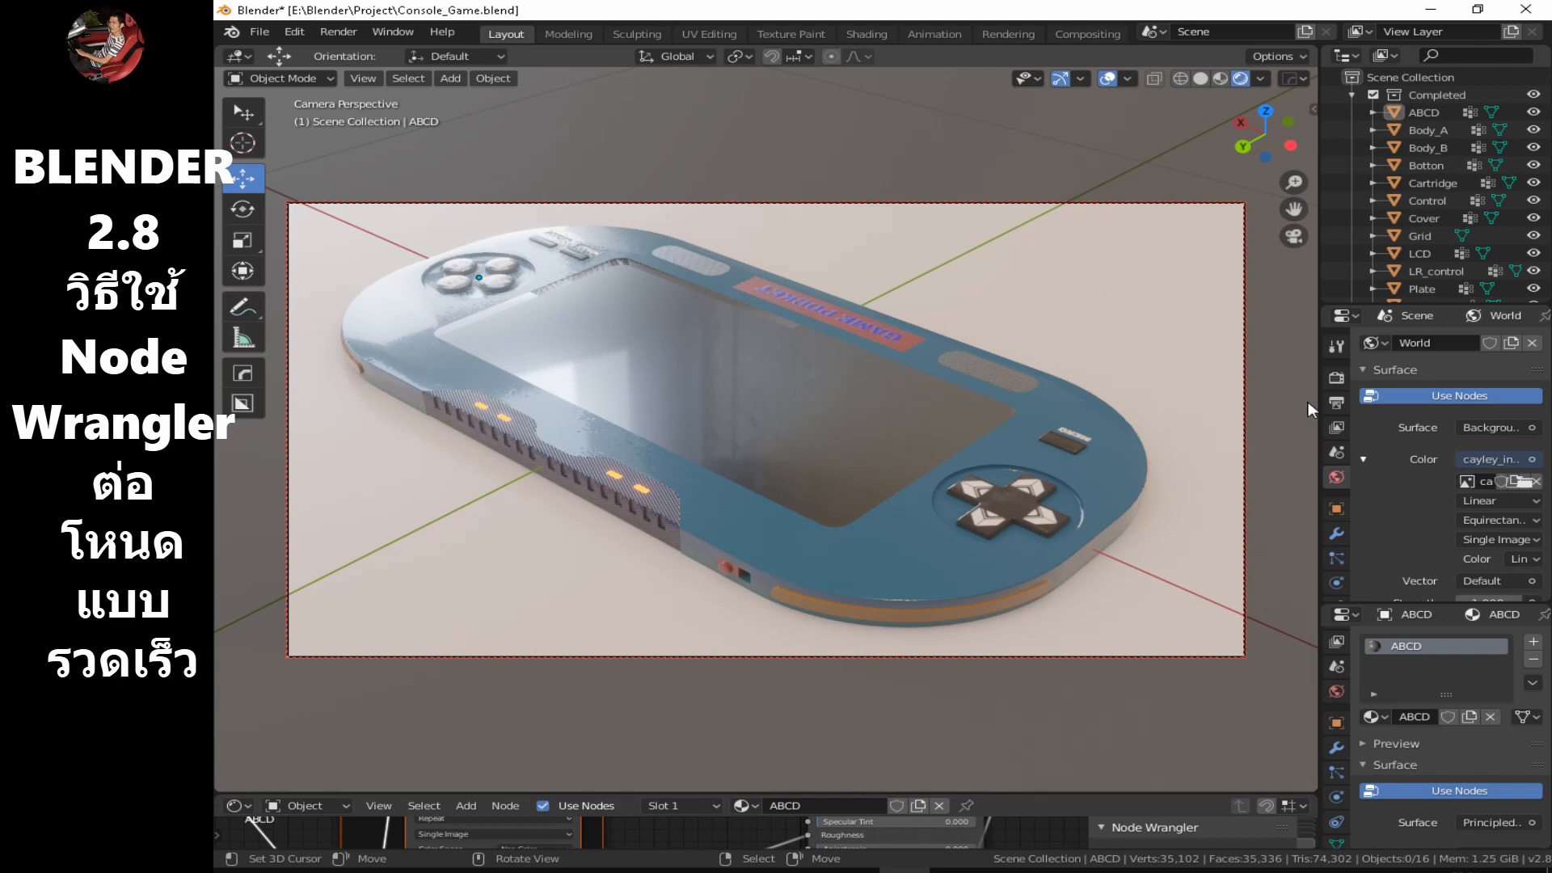
Replace the world environment image with the hamburg HDRI and set the background strength to 0.5.
click(1524, 482)
key(Escape)
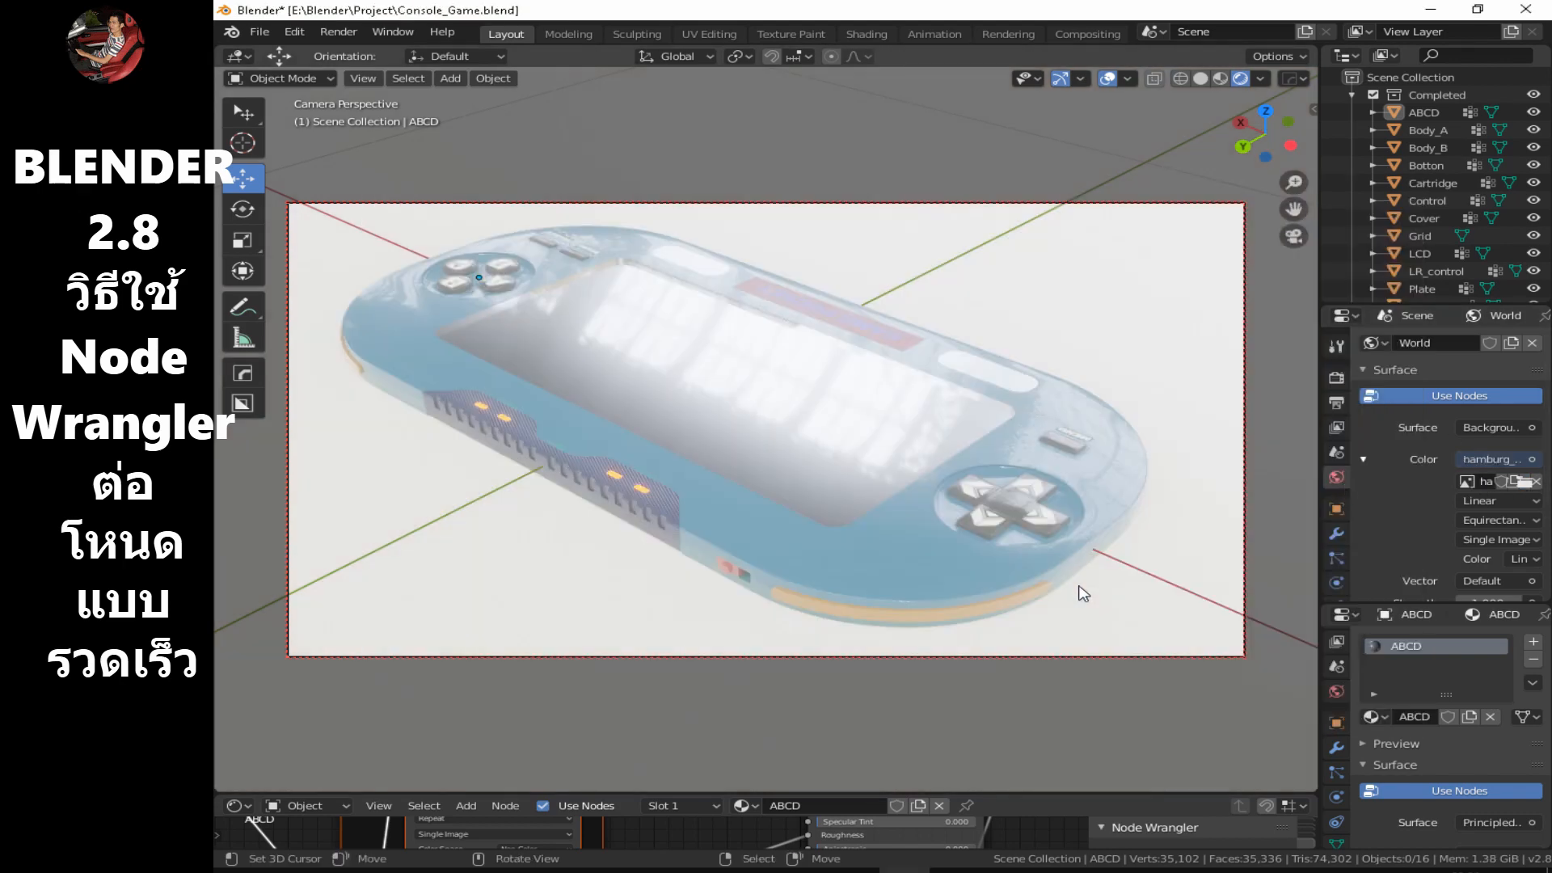
middle_drag(673, 479, 1006, 444)
scroll(1455, 558, down, 1)
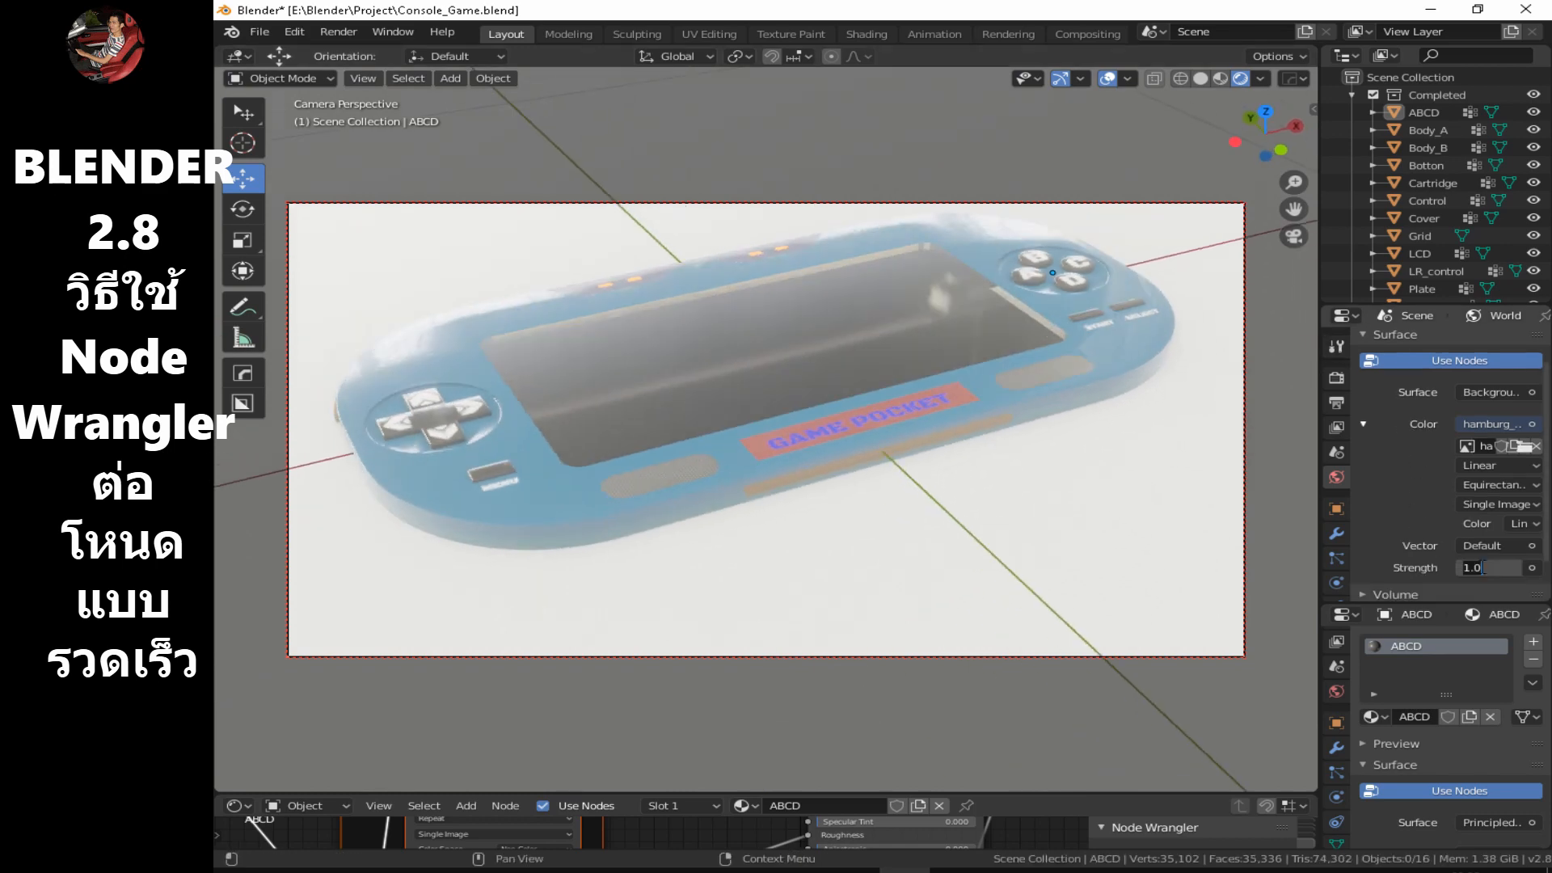
text(0.1)
key(Return)
middle_drag(907, 388, 1240, 554)
click(1485, 568)
text(.5)
key(Return)
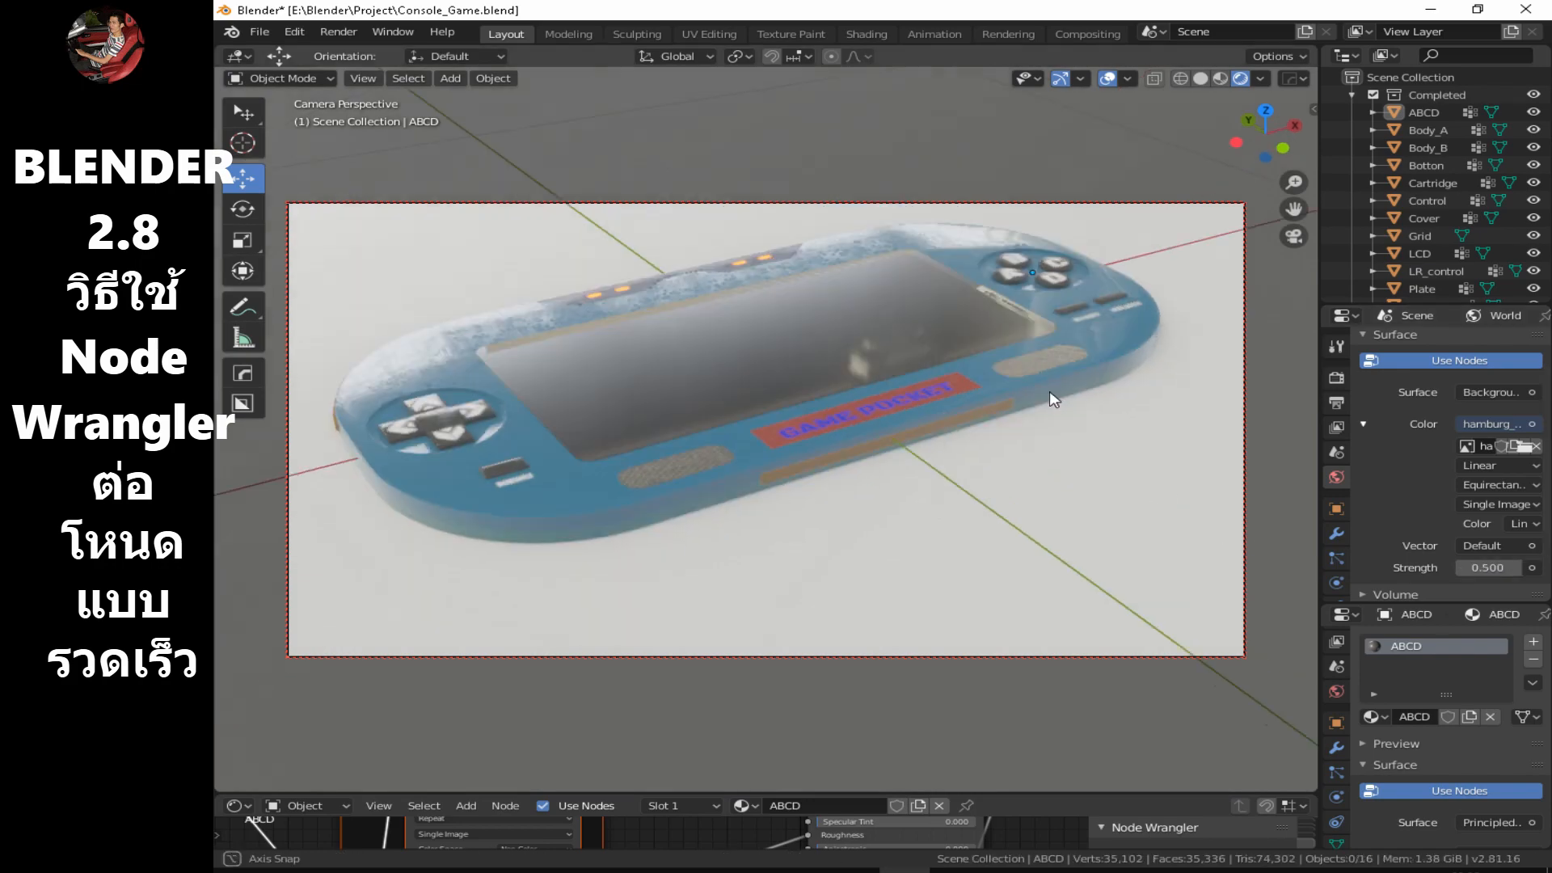
Turn off Bloom in the Eevee render settings.
middle_drag(809, 388, 875, 377)
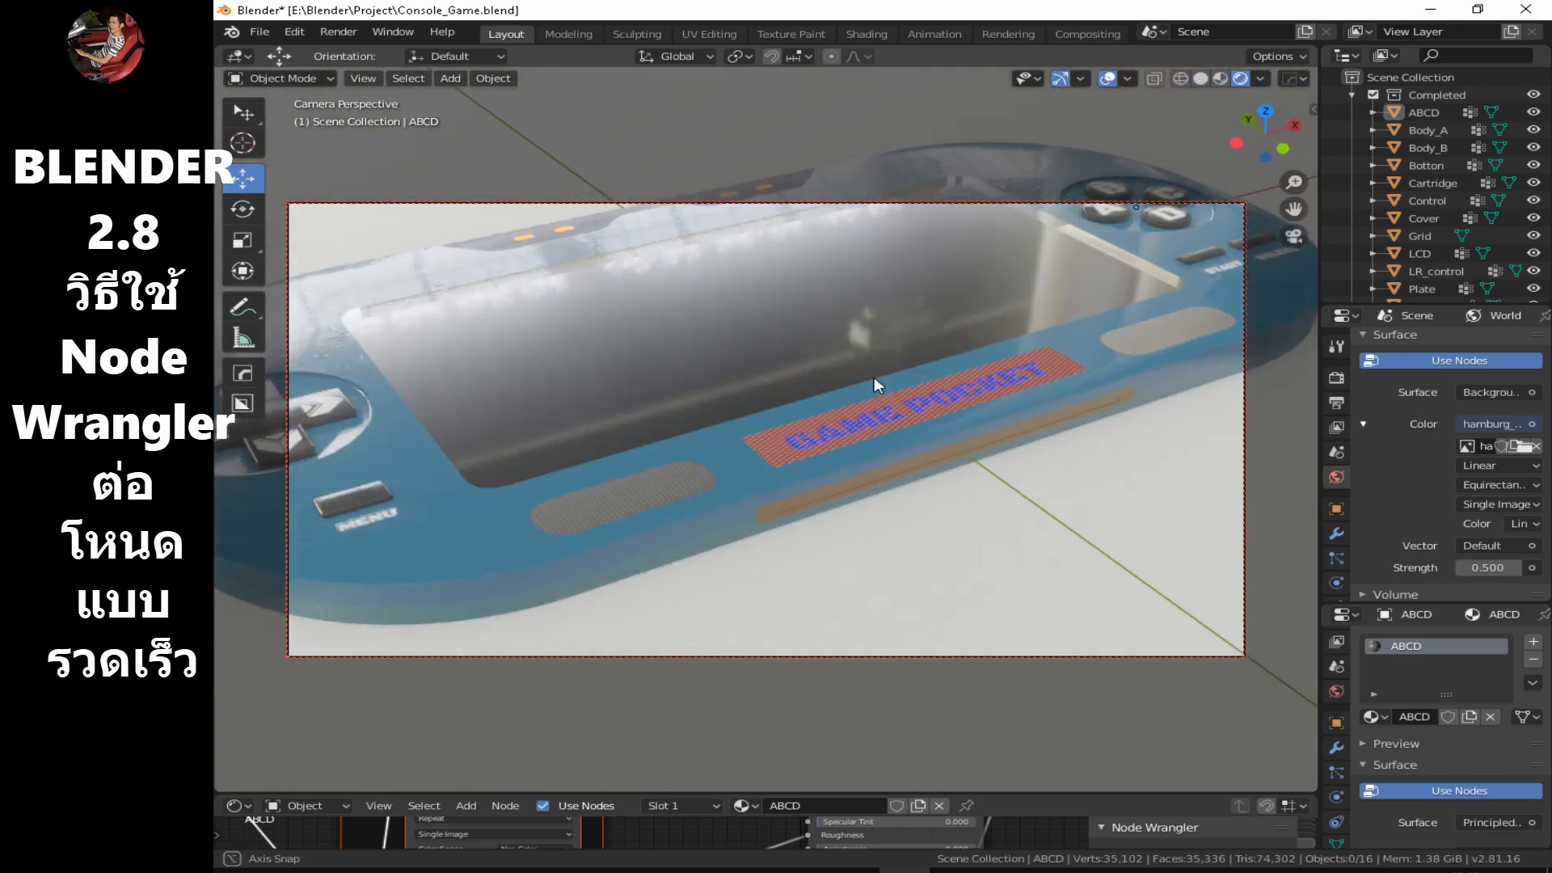
scroll(609, 542, up, 2)
shift+middle_drag(643, 551, 729, 453)
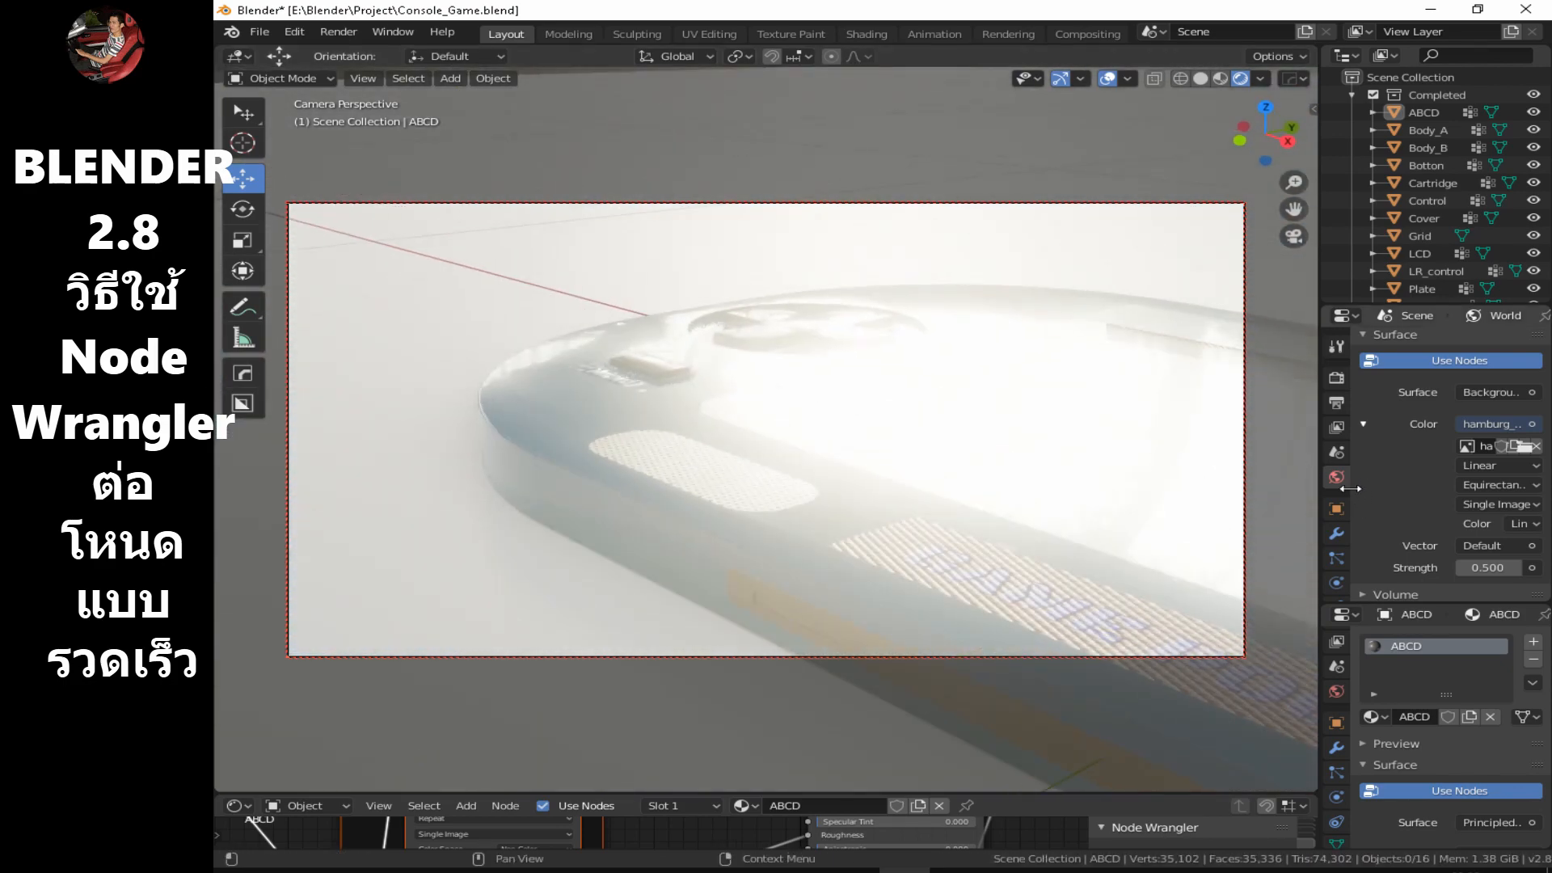
click(1336, 378)
click(1382, 483)
Frame the camera closely on the D-pad, MENU button and speaker grille and render the image.
middle_drag(954, 453, 907, 521)
scroll(943, 501, up, 3)
scroll(943, 499, up, 4)
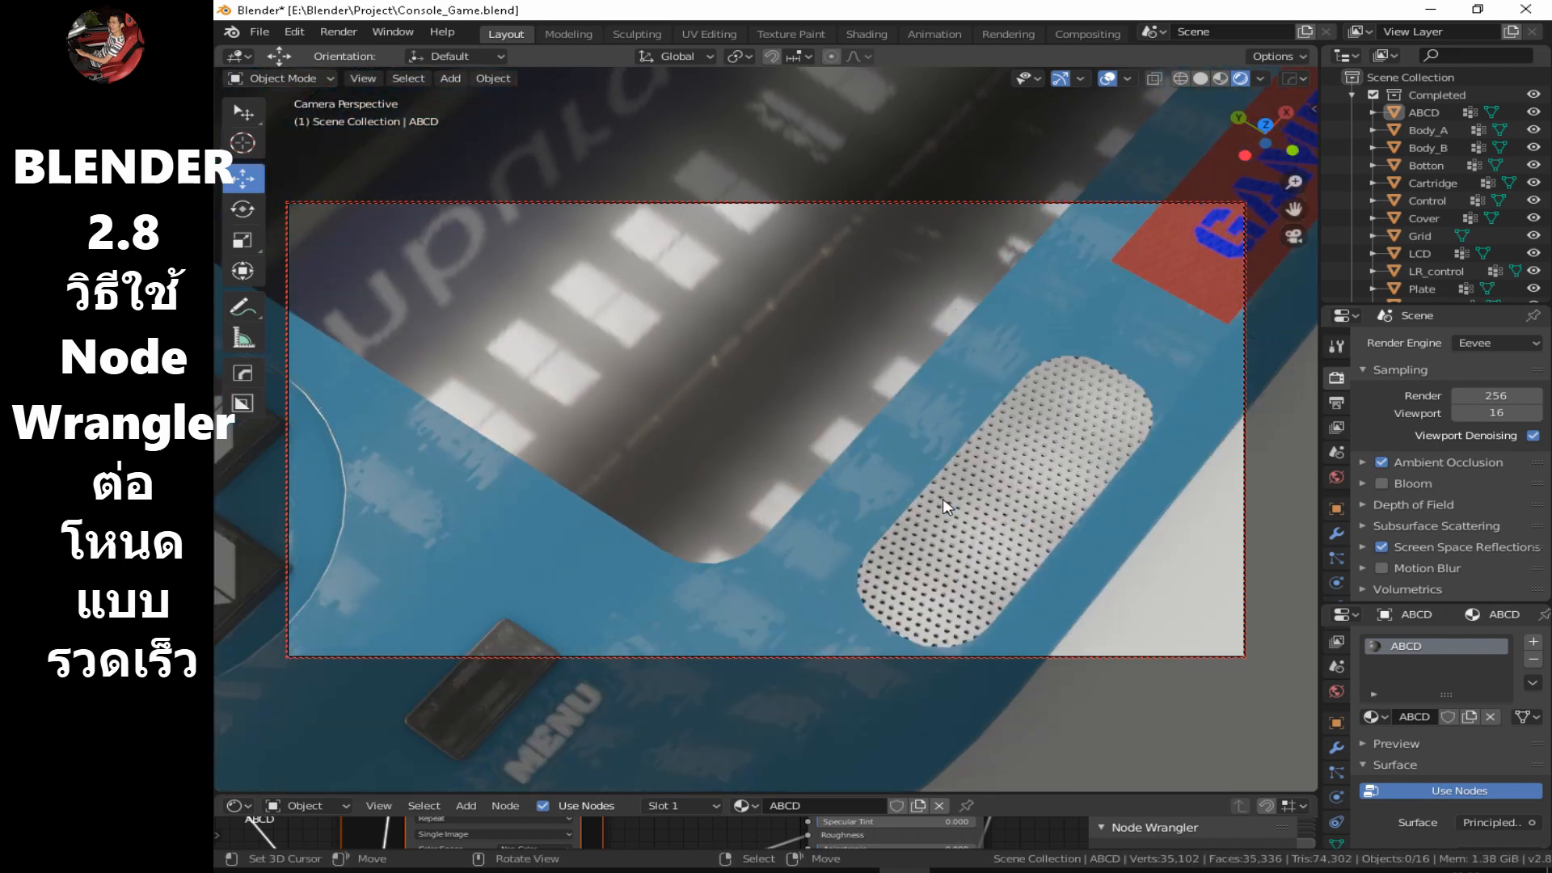
scroll(942, 499, down, 4)
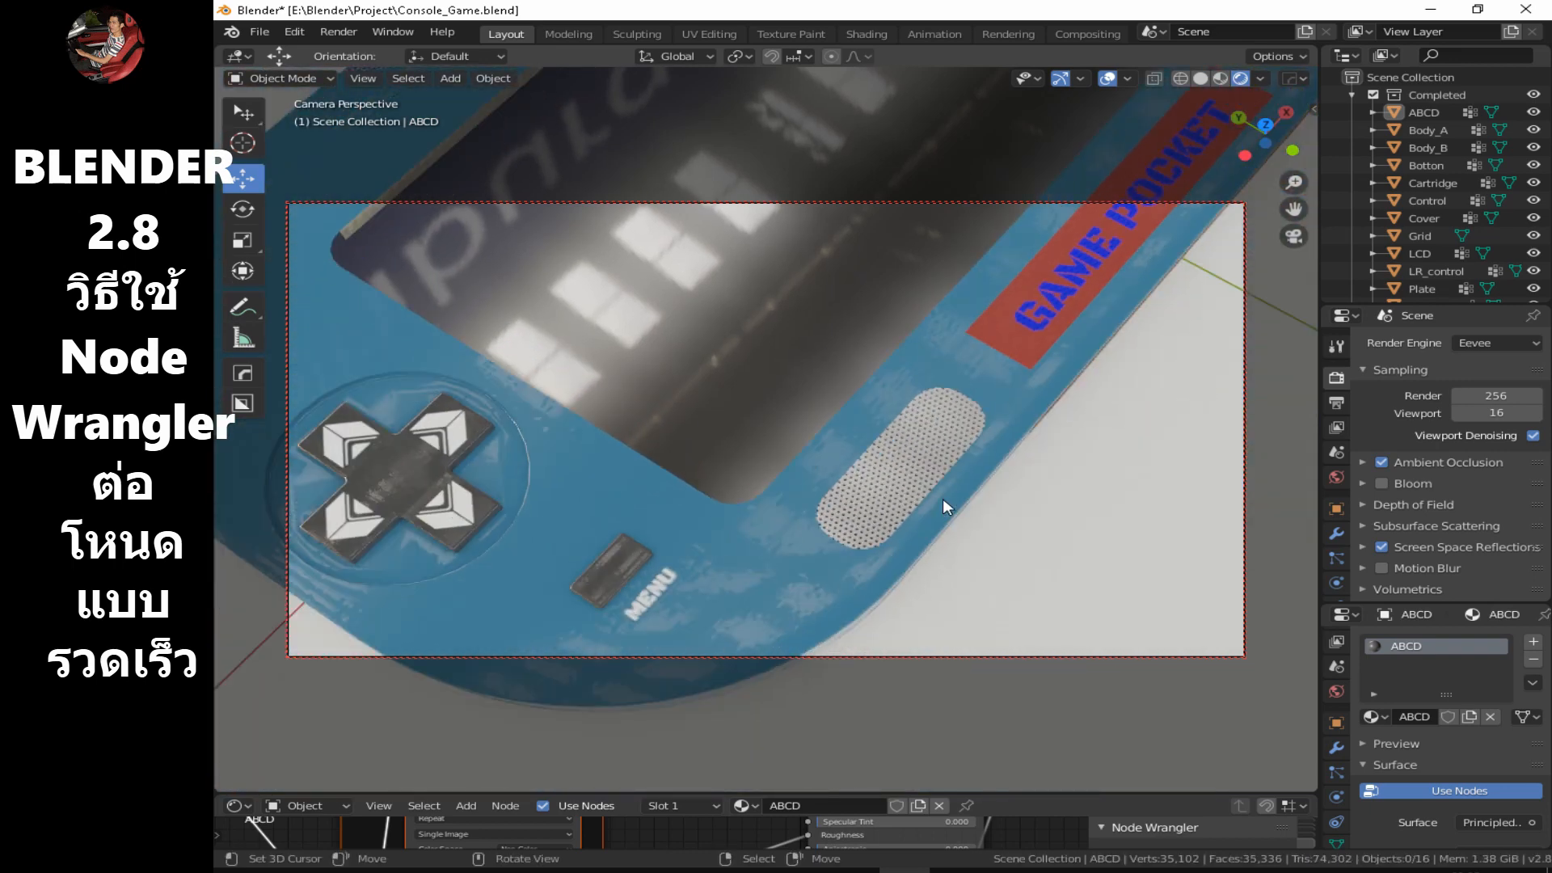
mouse_move(943, 498)
shift+middle_down()
mouse_move(949, 529)
mouse_move(960, 518)
shift+middle_up()
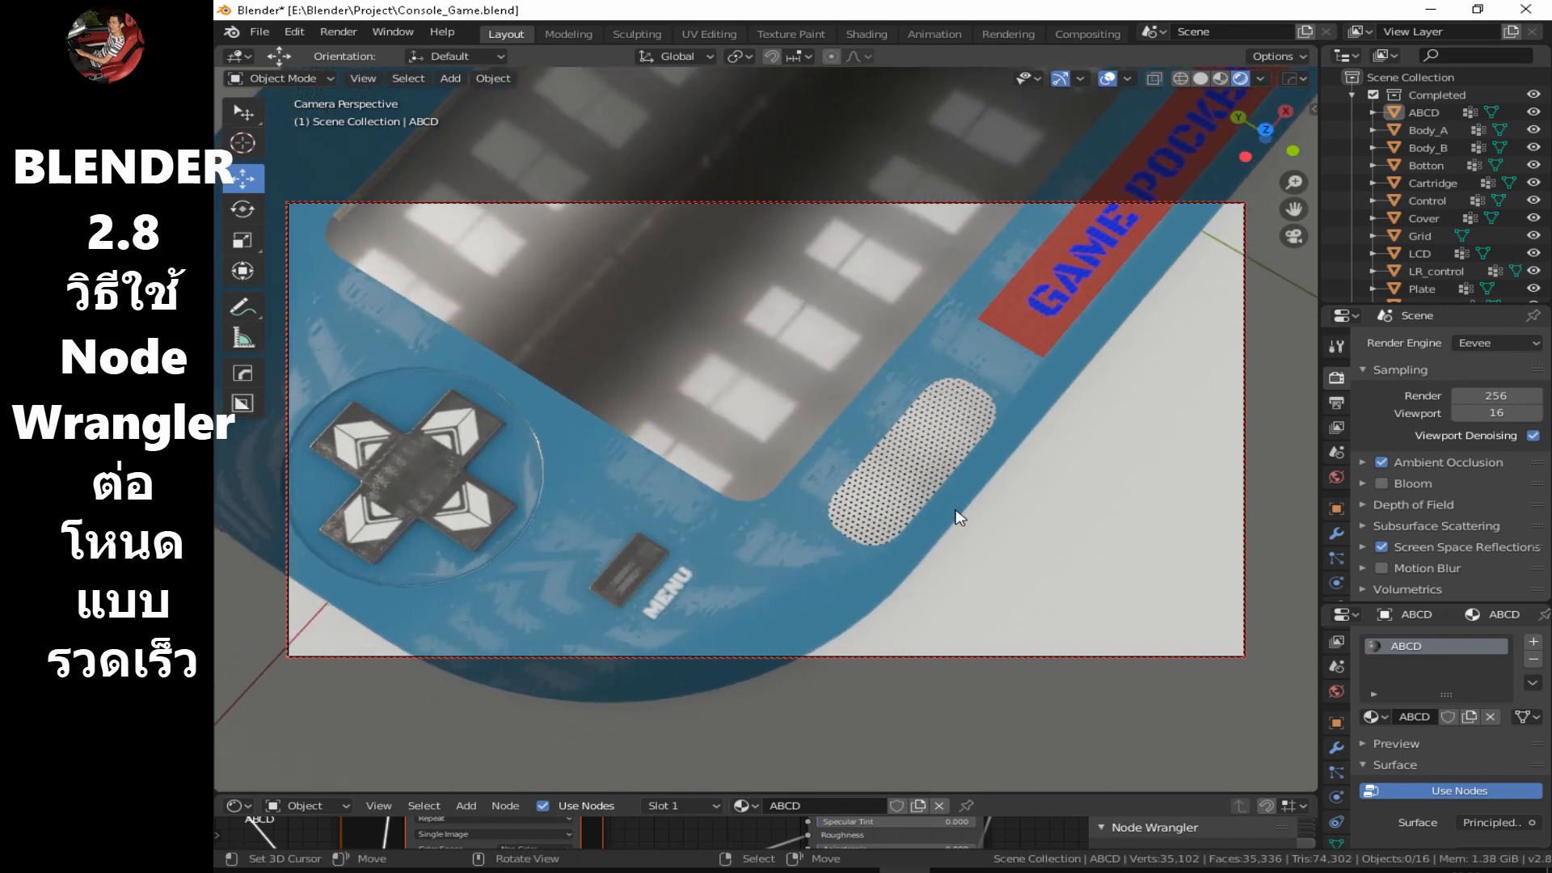
key(F12)
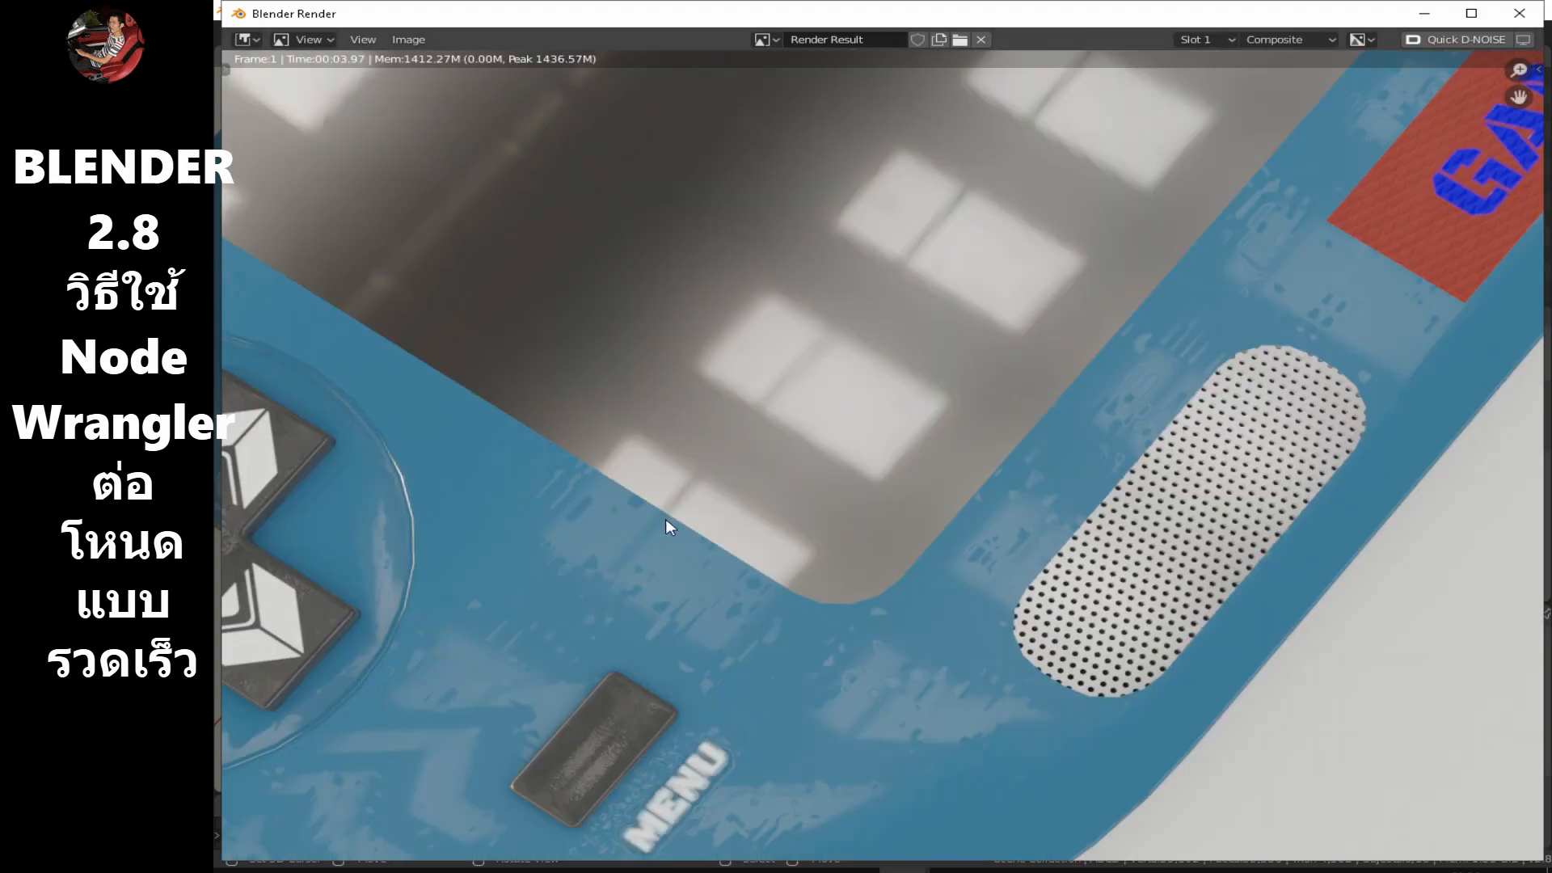
Save the D-pad and speaker render as Game_pocket04.png in the D:\3D Render folder and close the render window.
click(408, 39)
click(429, 146)
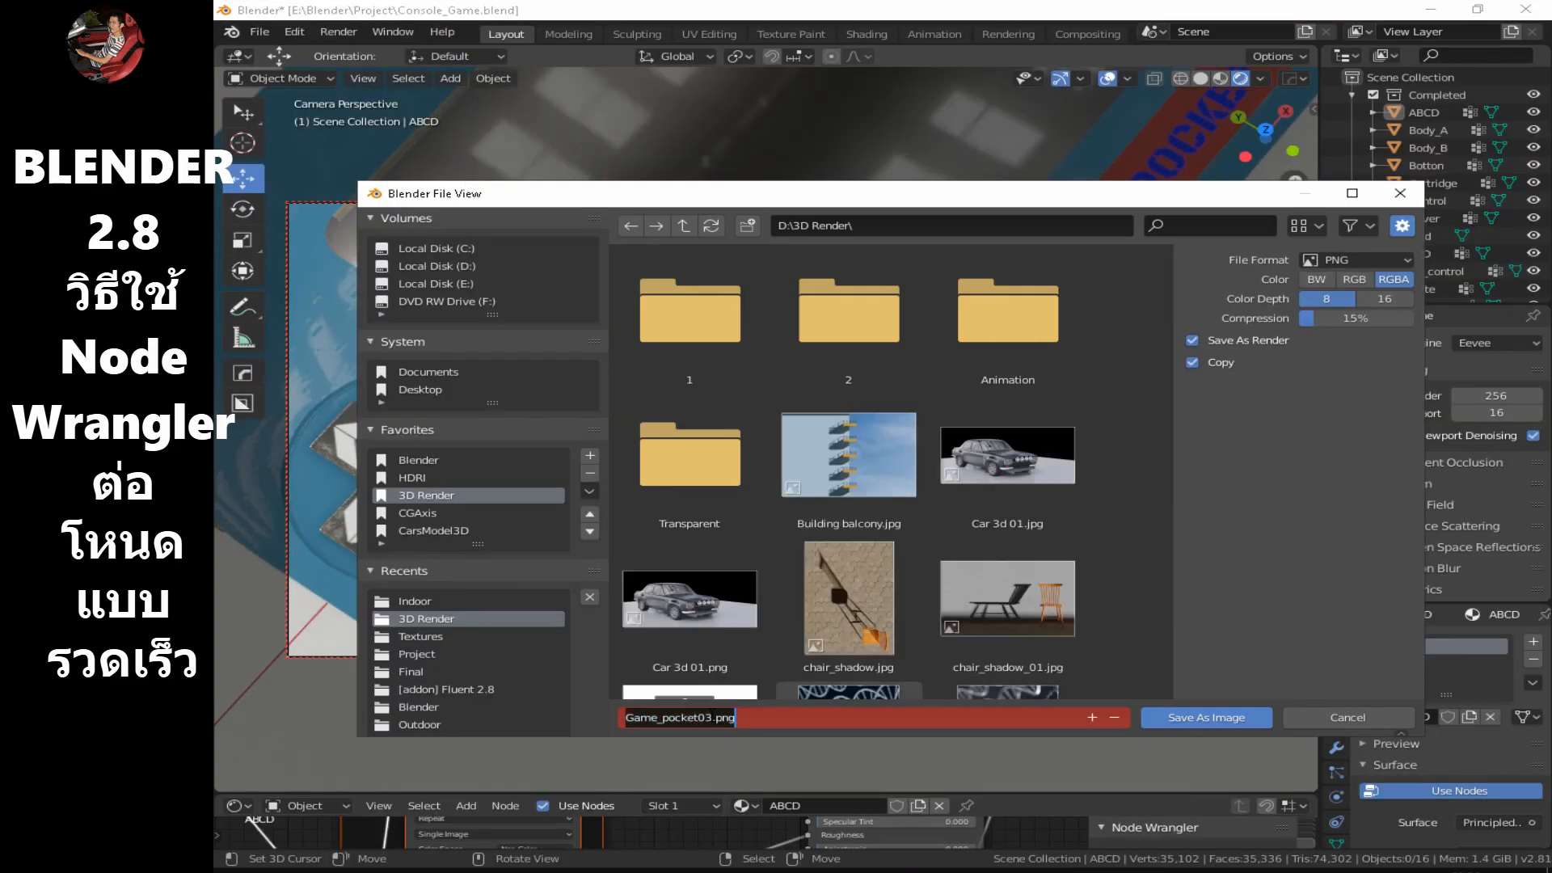
key(Return)
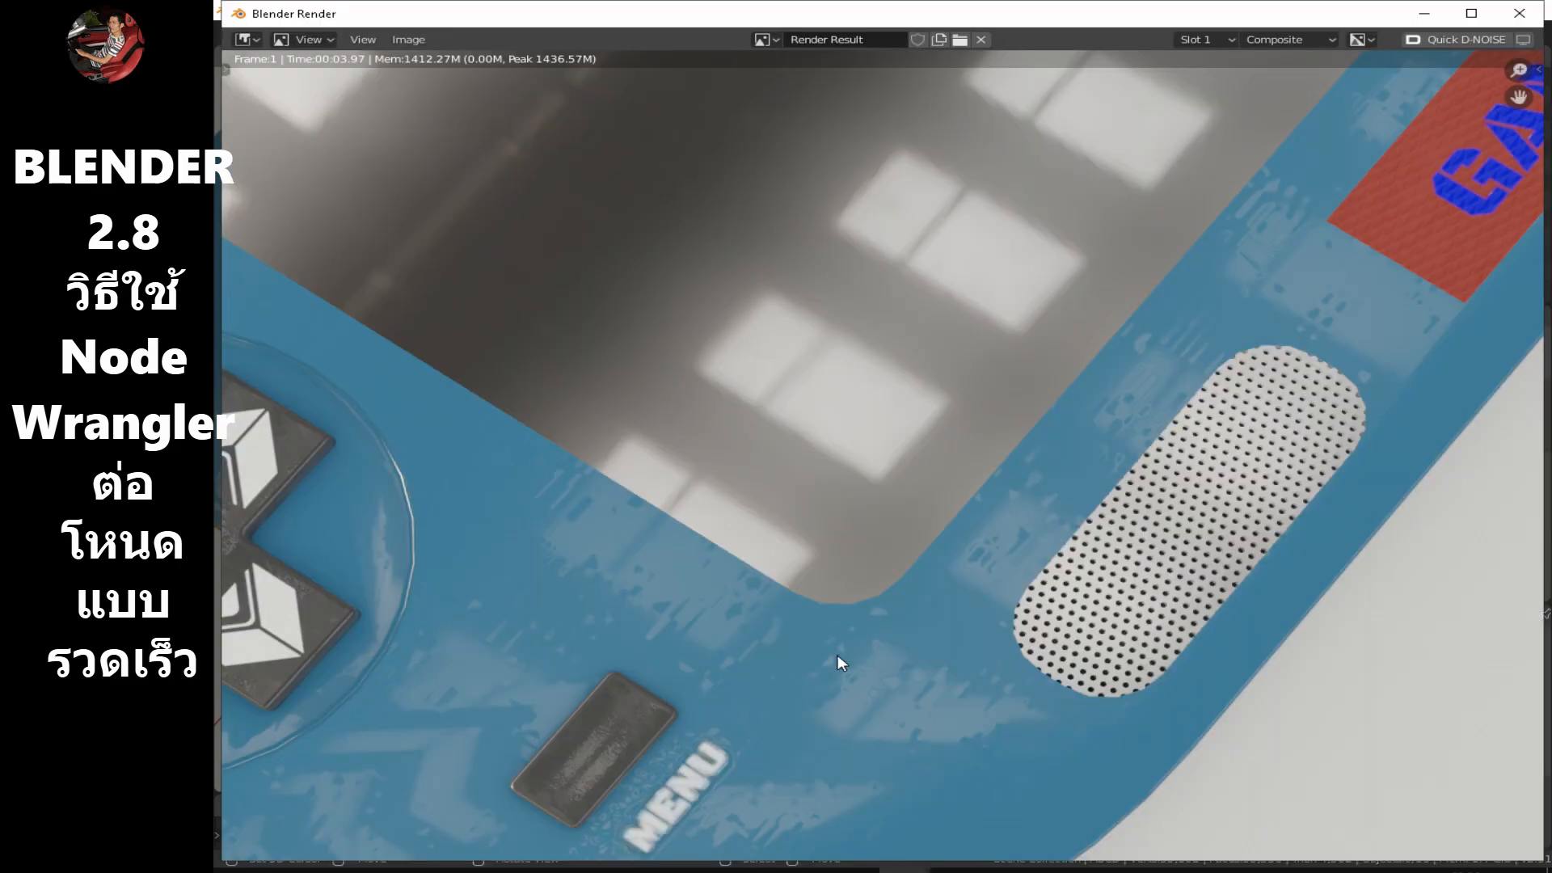
scroll(895, 666, up, 1)
scroll(895, 666, down, 3)
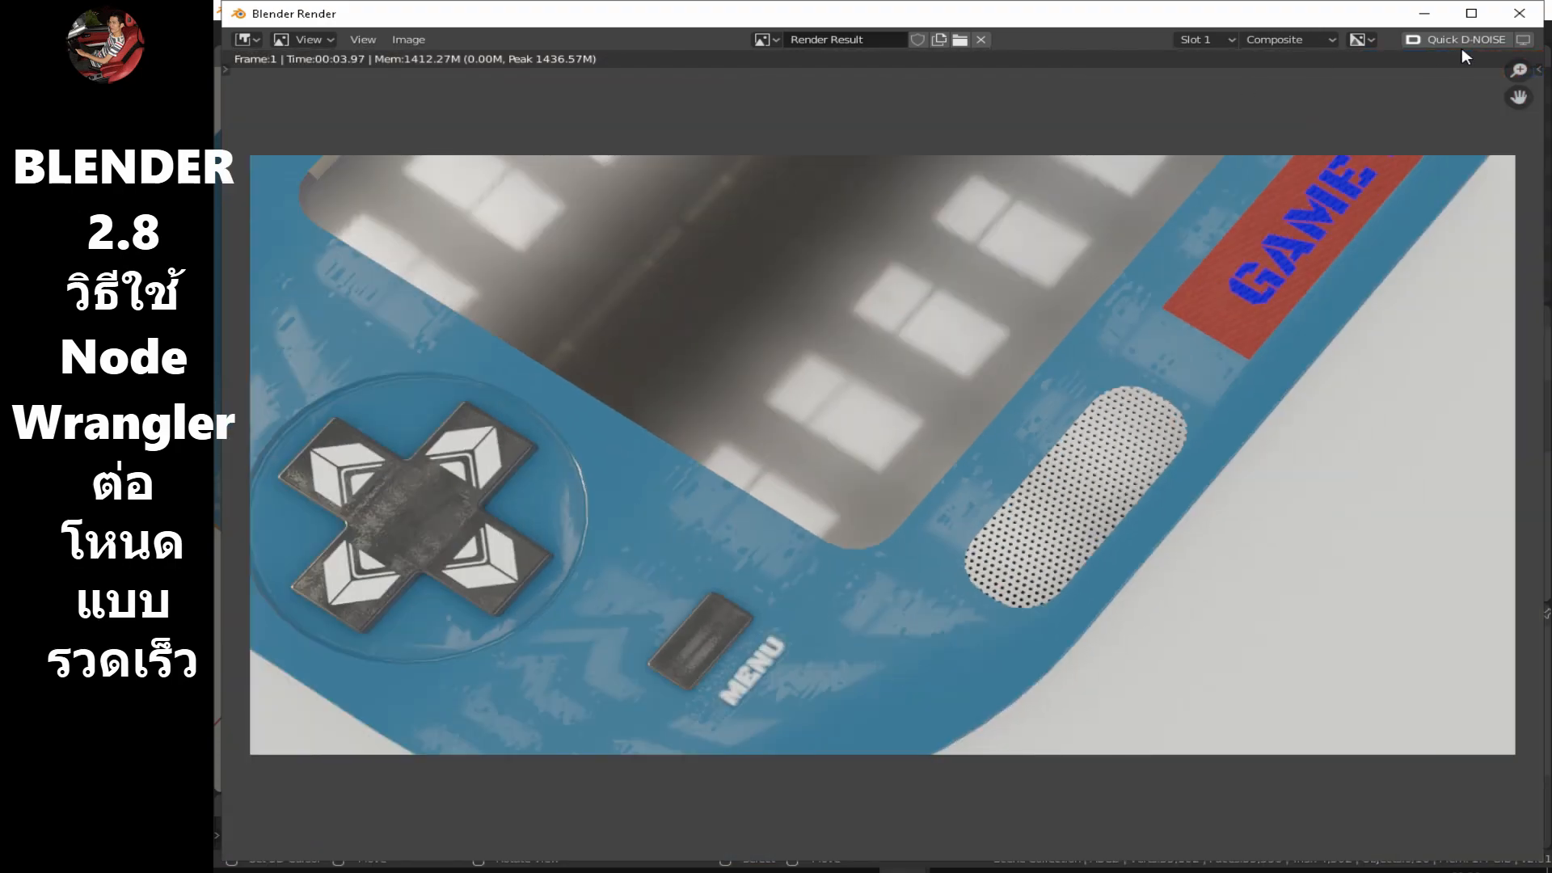
click(1521, 13)
Examine the console's side edge below the GAME POCKET label up close and check the viewport clipping distances.
scroll(998, 381, down, 2)
shift+middle_drag(1063, 303, 922, 496)
middle_drag(1075, 422, 1056, 275)
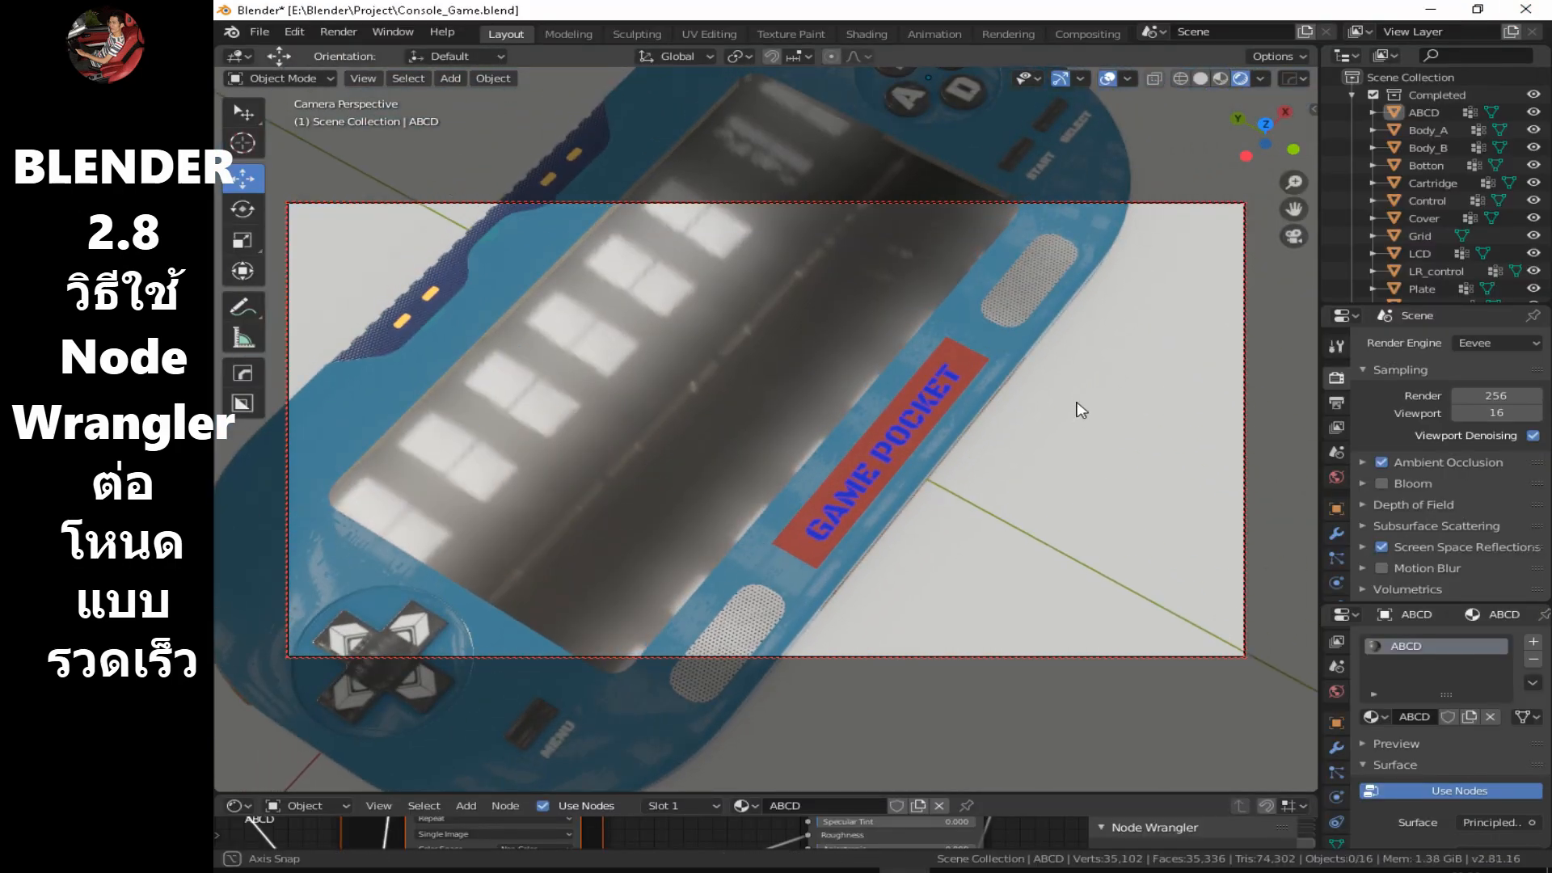
scroll(1054, 528, up, 1)
shift+middle_drag(1055, 533, 997, 422)
scroll(953, 435, up, 4)
key(n)
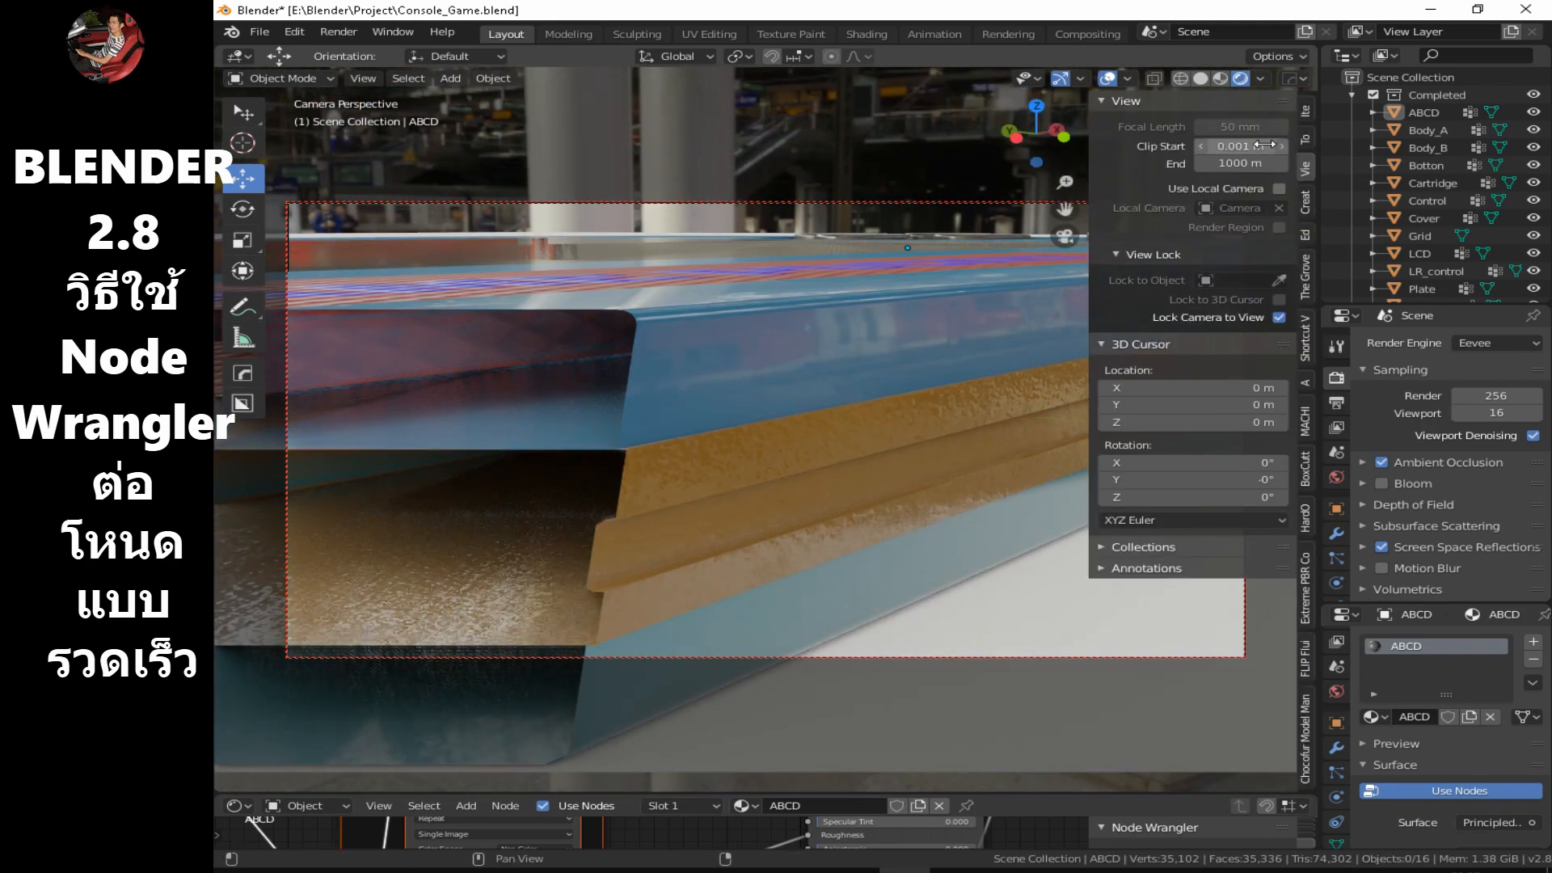
key(n)
middle_drag(838, 405, 829, 412)
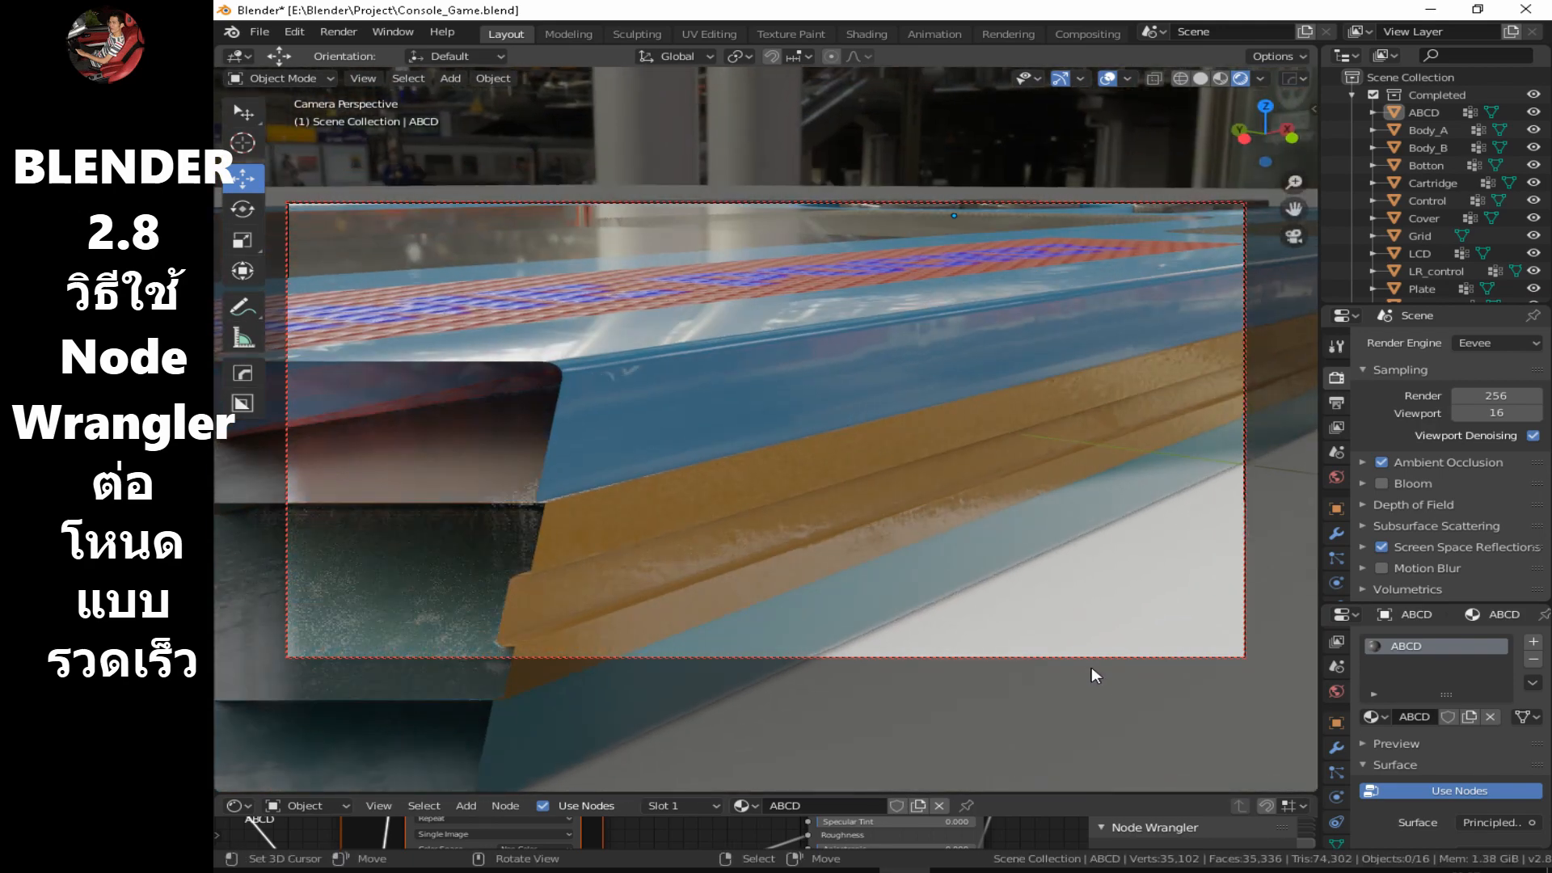
Select the camera and set its Clip Start to 0.001 m.
scroll(1402, 255, down, 3)
click(1413, 273)
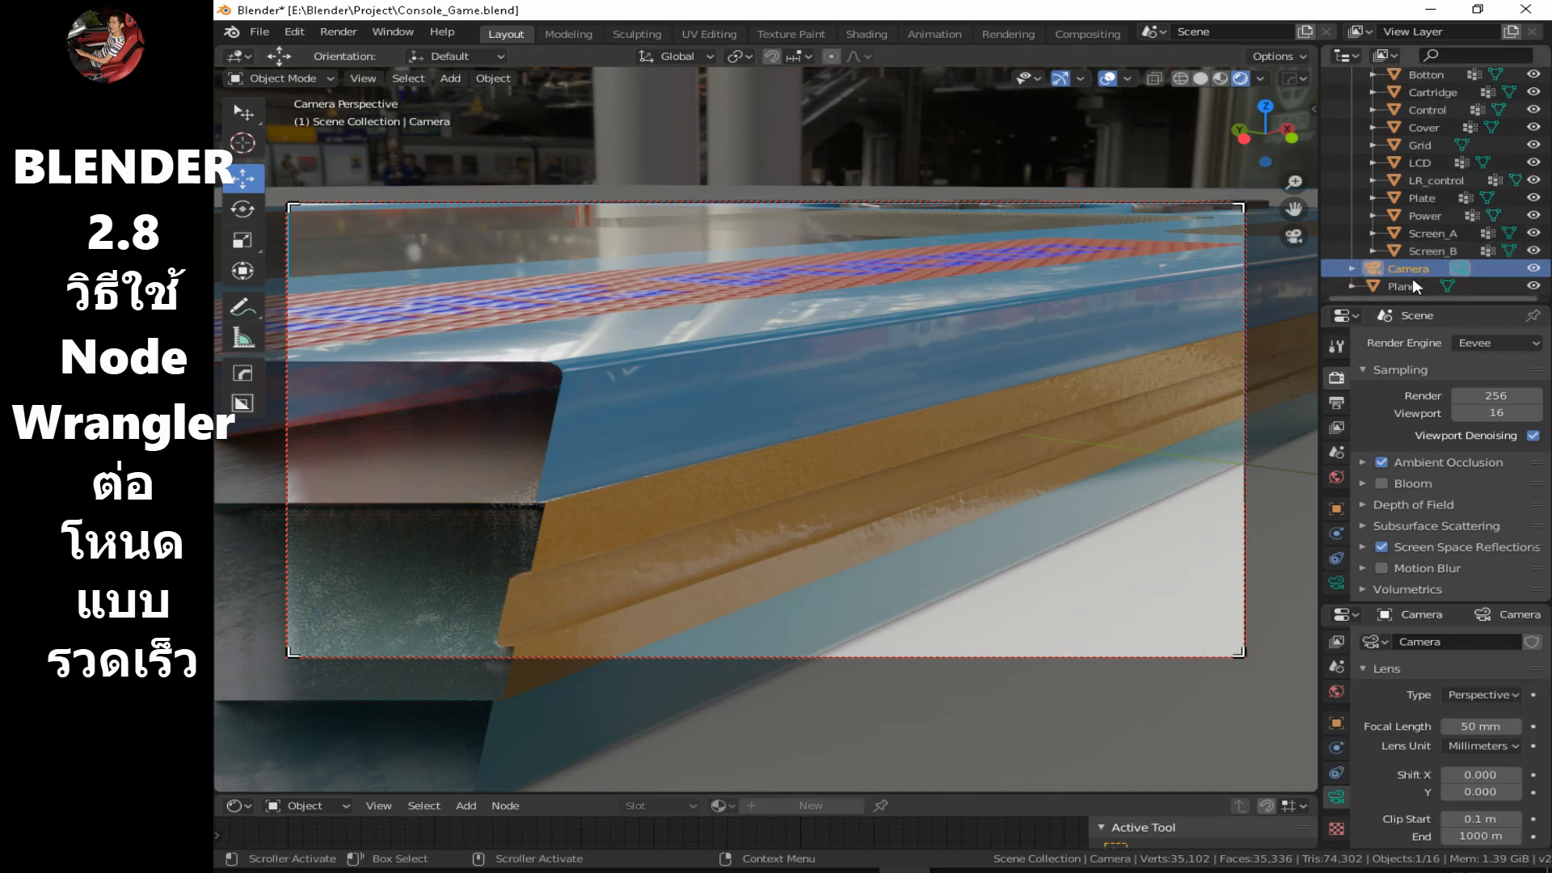
click(1336, 583)
drag(1476, 441, 1422, 442)
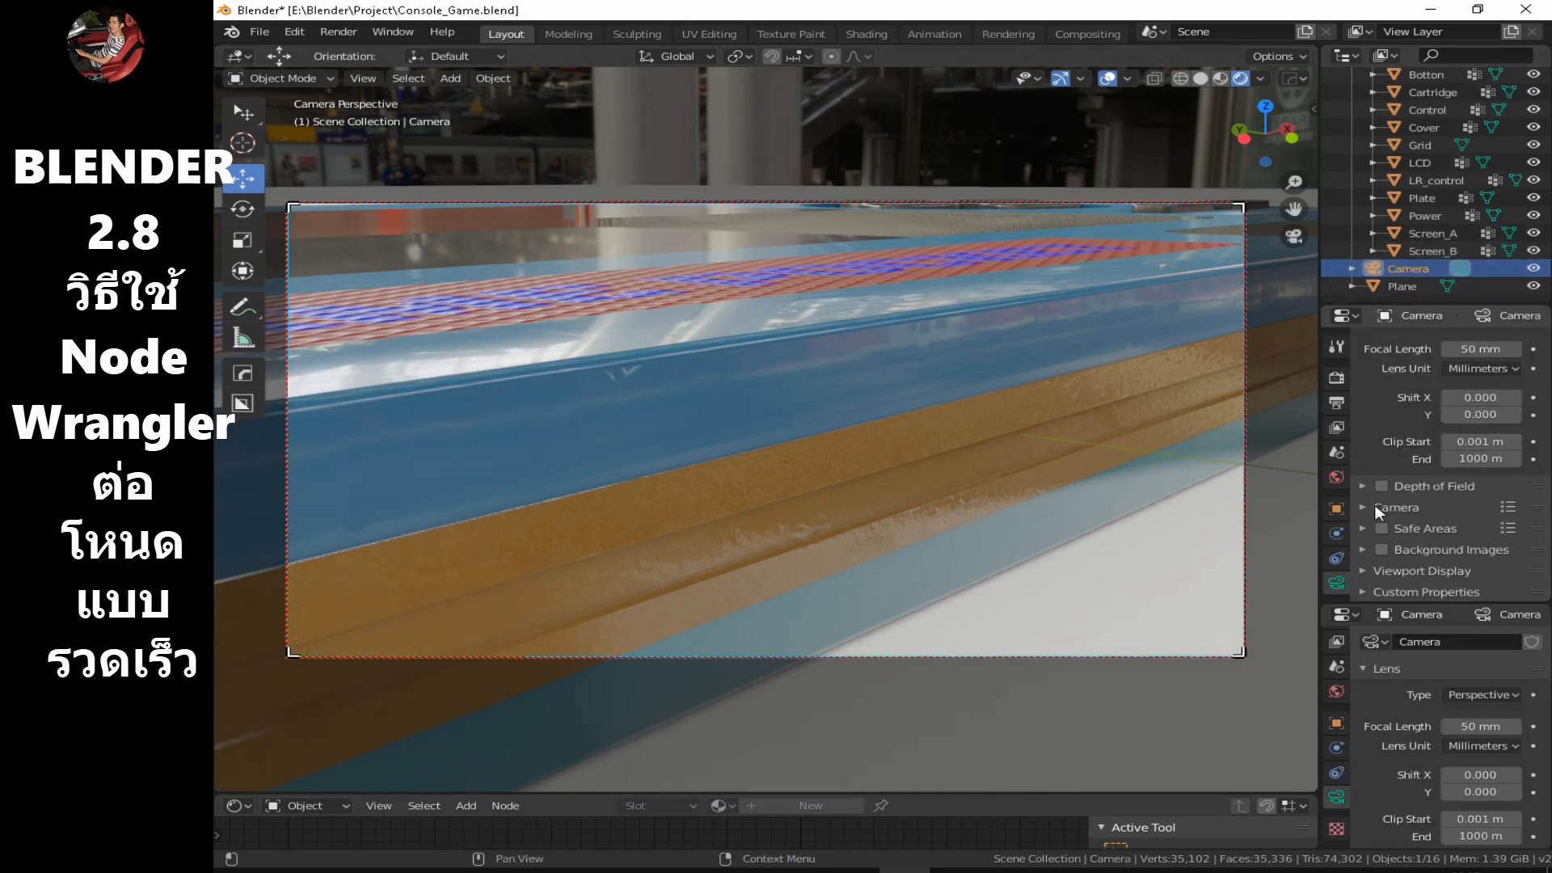
click(1340, 387)
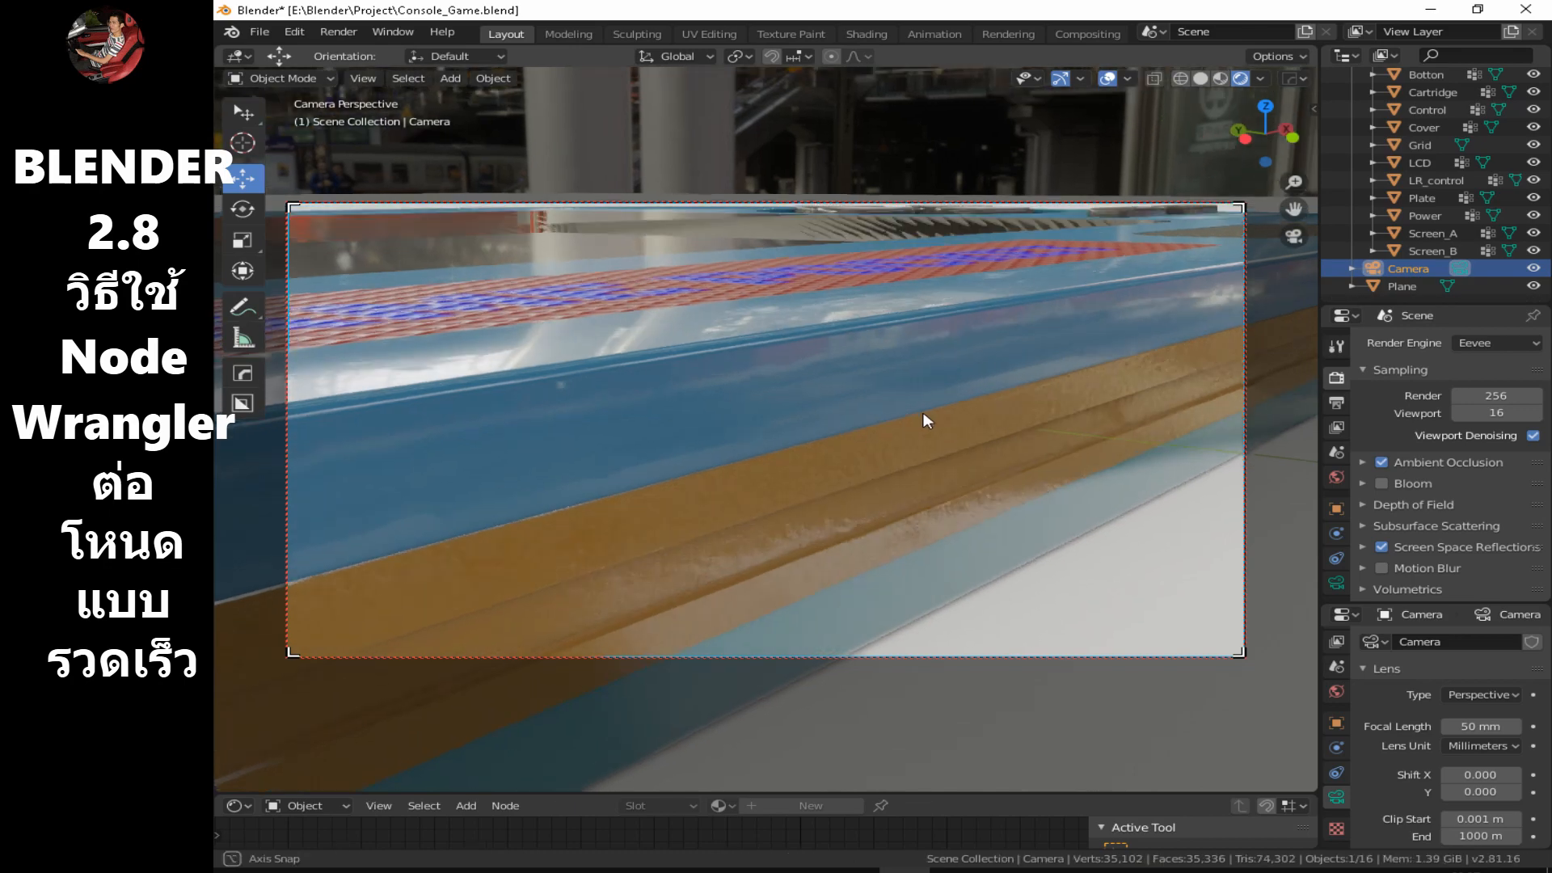
Frame the camera tightly on the four A, B, C and D buttons and render the image.
middle_drag(923, 408, 904, 515)
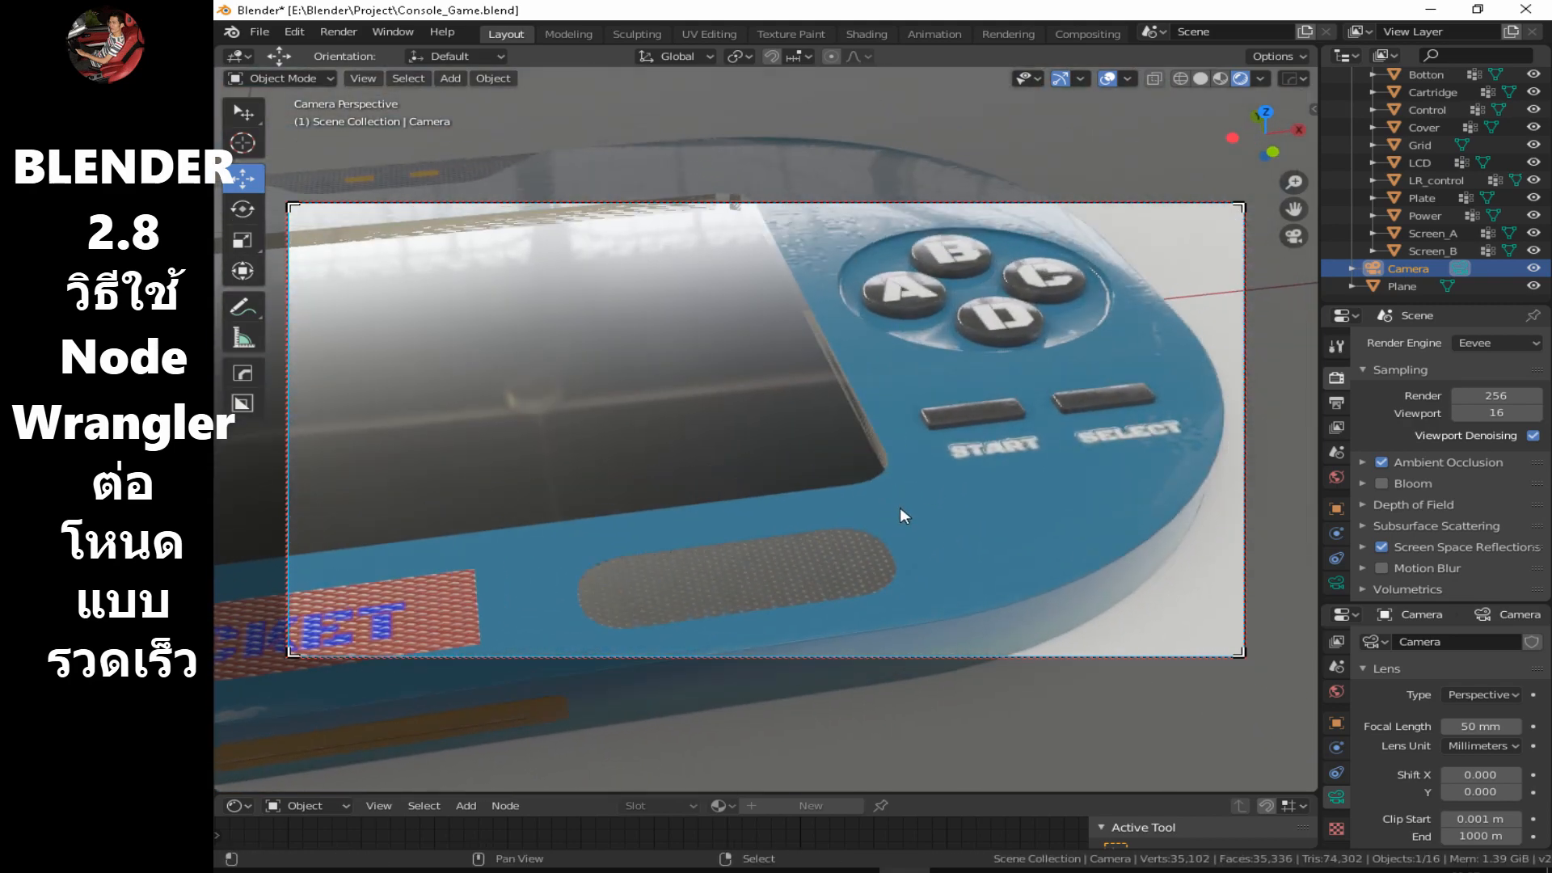
middle_drag(1049, 461, 768, 396)
scroll(768, 396, up, 5)
middle_drag(861, 401, 804, 499)
scroll(851, 344, up, 3)
scroll(870, 427, up, 1)
scroll(870, 426, down, 3)
scroll(869, 416, up, 1)
scroll(794, 469, down, 2)
scroll(809, 469, down, 2)
scroll(772, 458, up, 2)
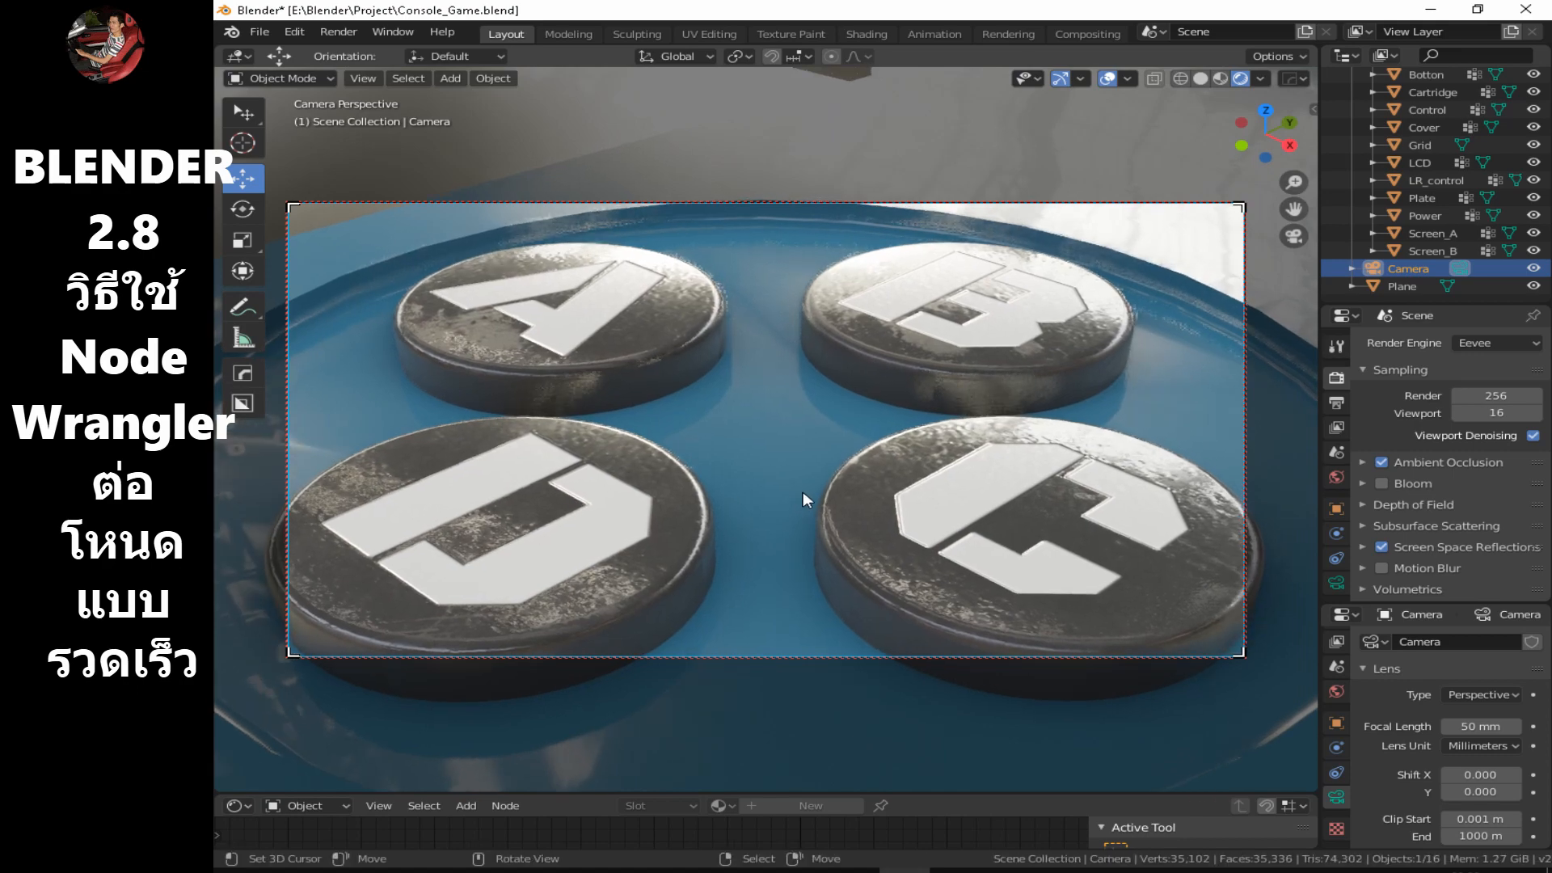
scroll(802, 492, down, 6)
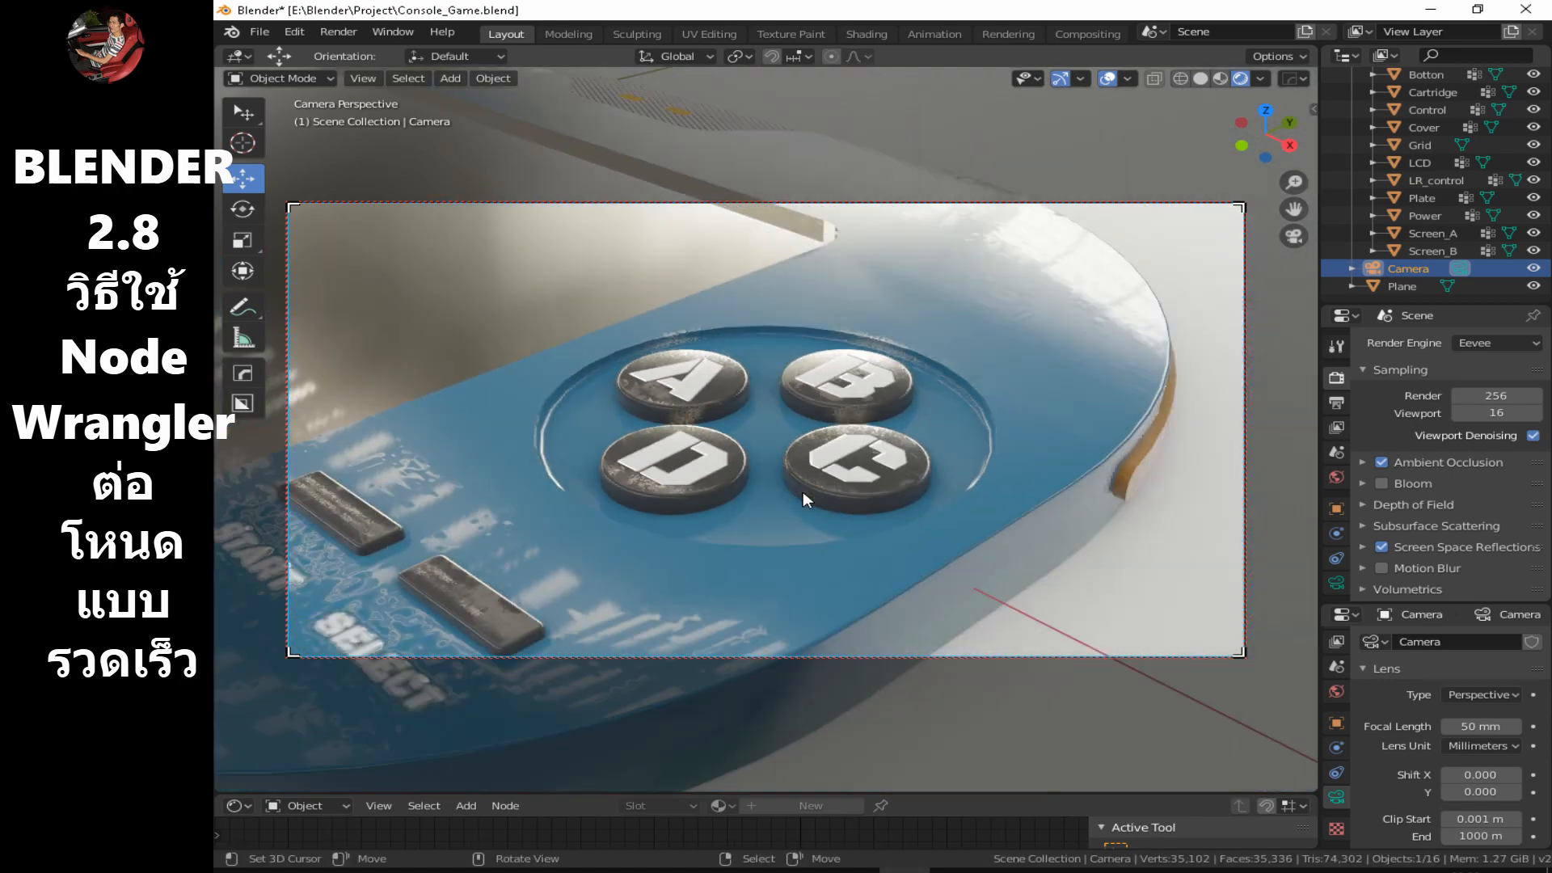
scroll(803, 492, down, 3)
scroll(803, 491, up, 8)
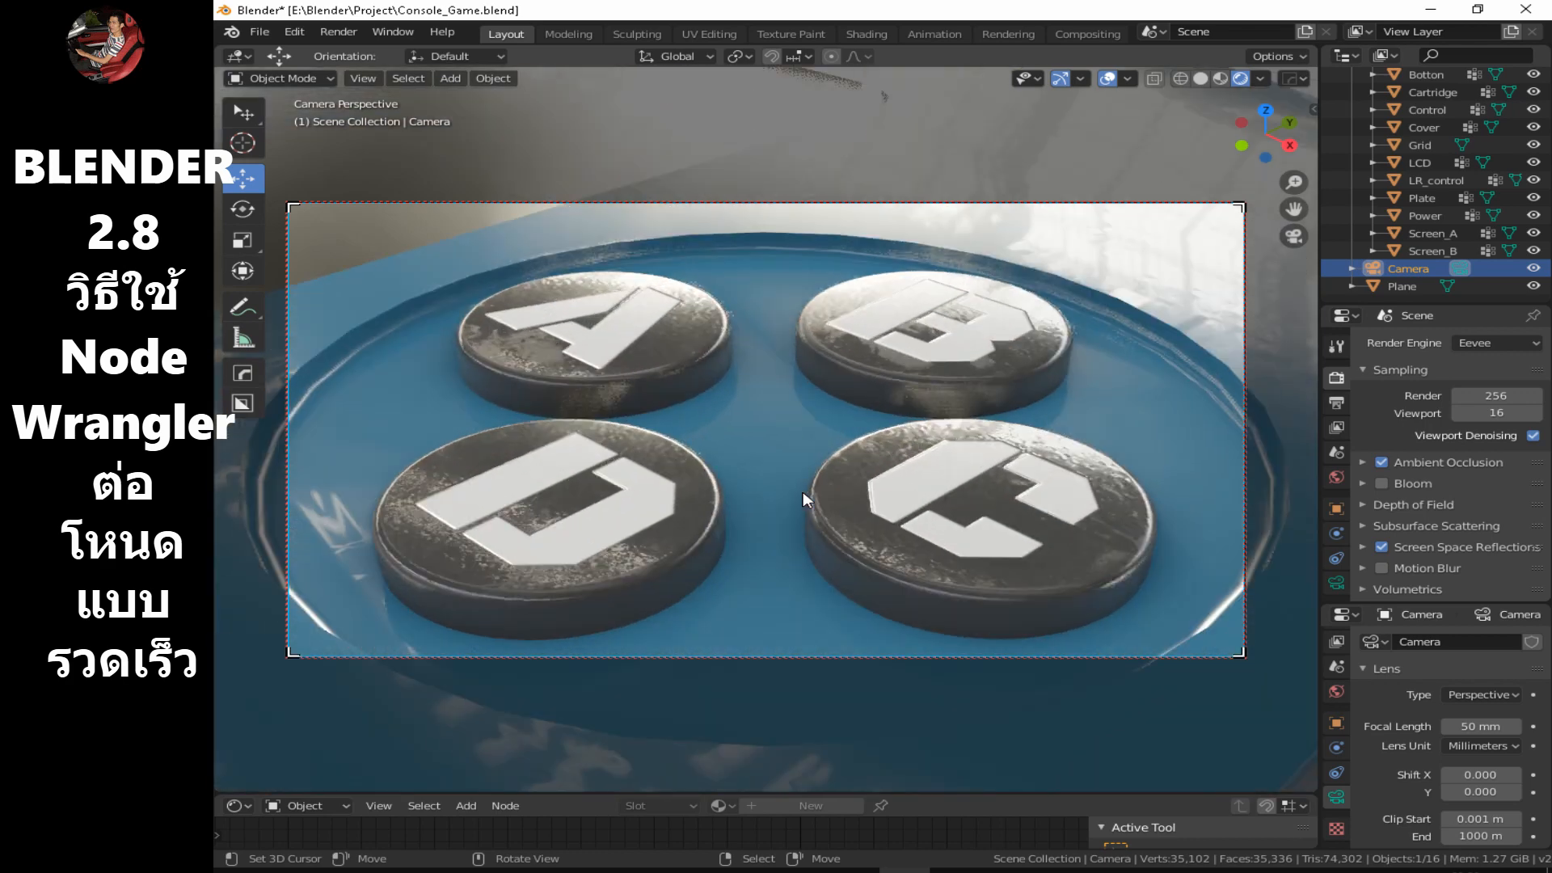
key(F12)
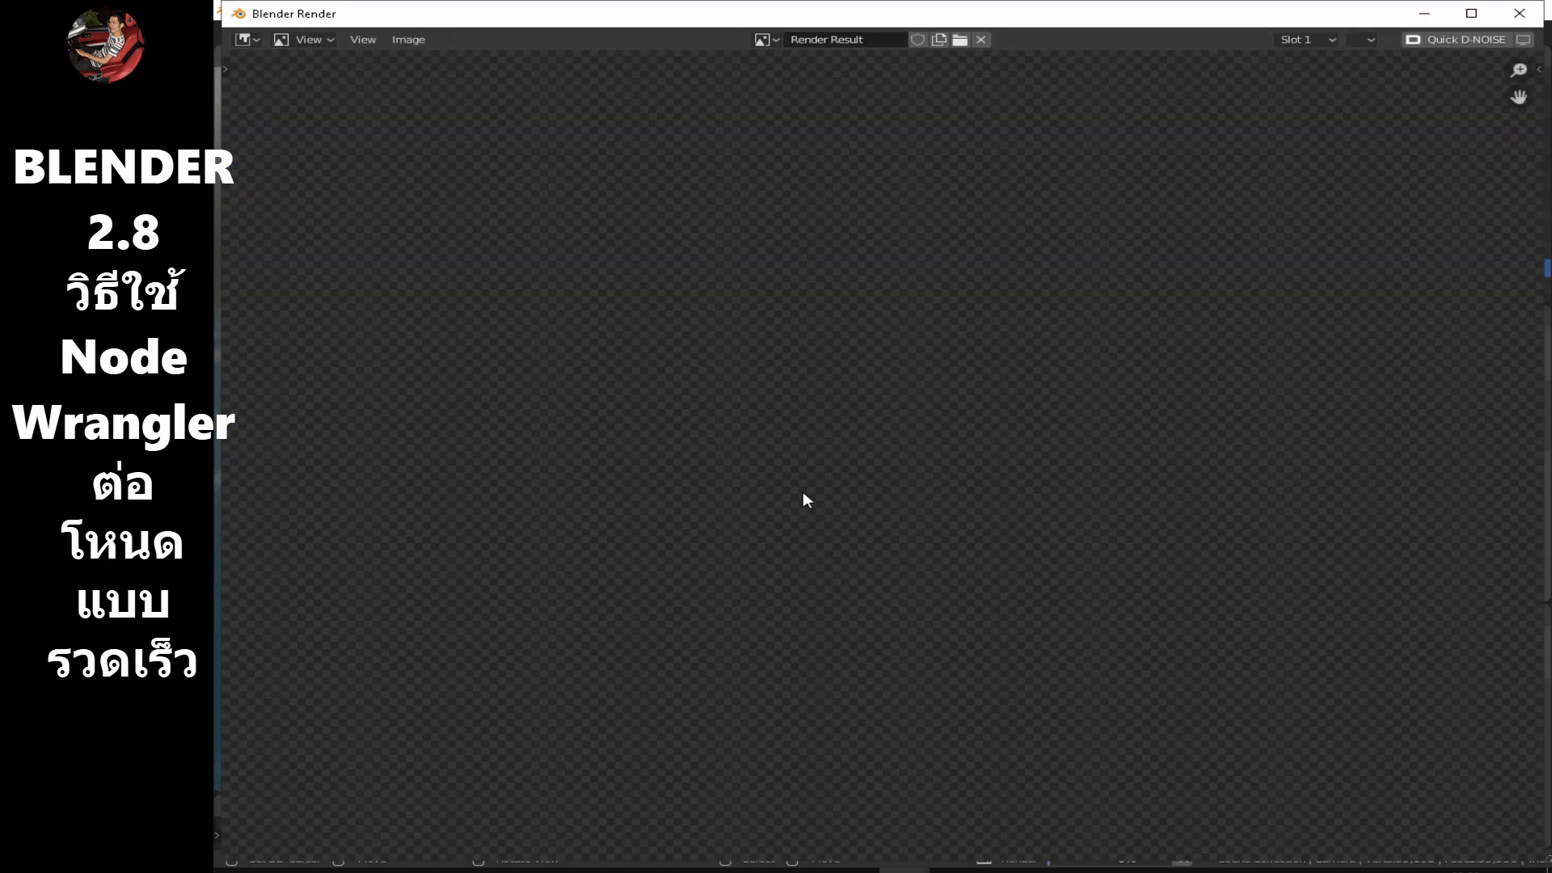
Save the button close-up render as Game_pocket05.png in the D:\3D Render folder and close the render window.
scroll(803, 491, down, 5)
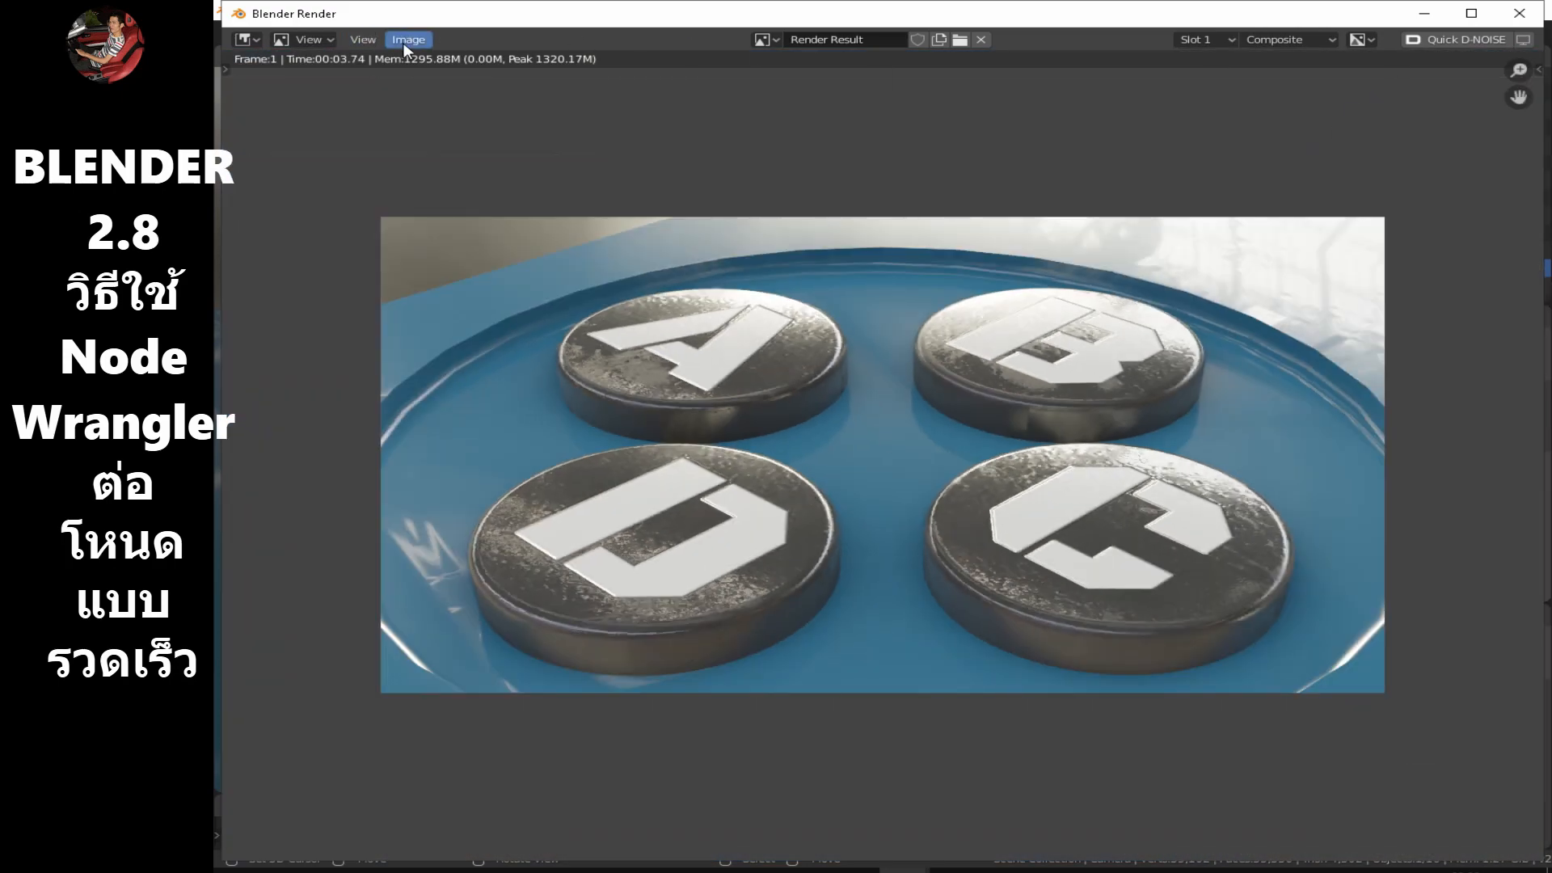
click(409, 39)
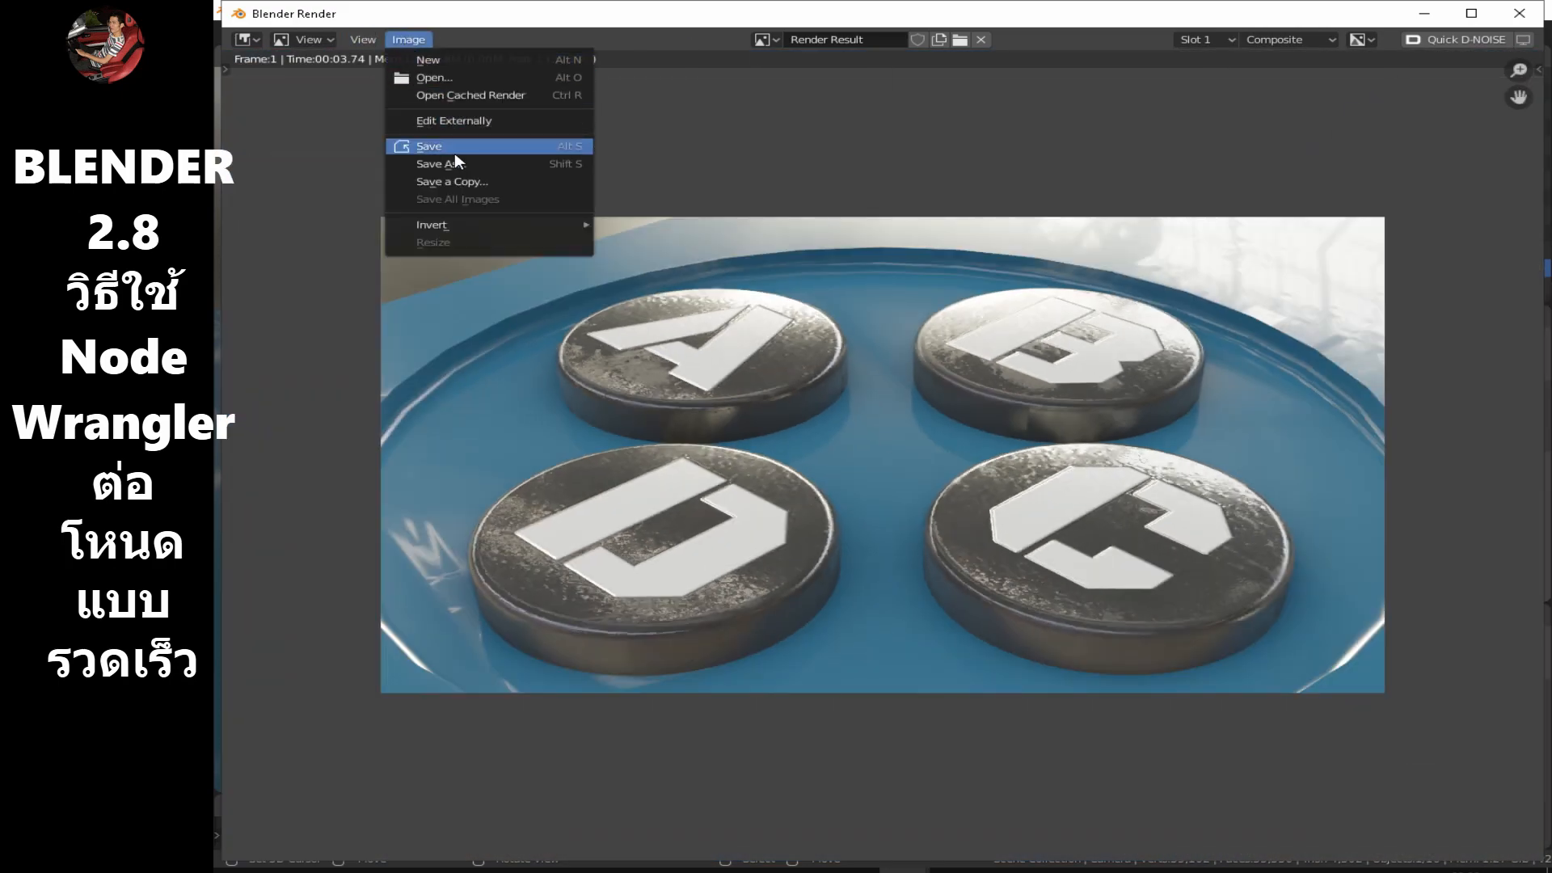
click(455, 153)
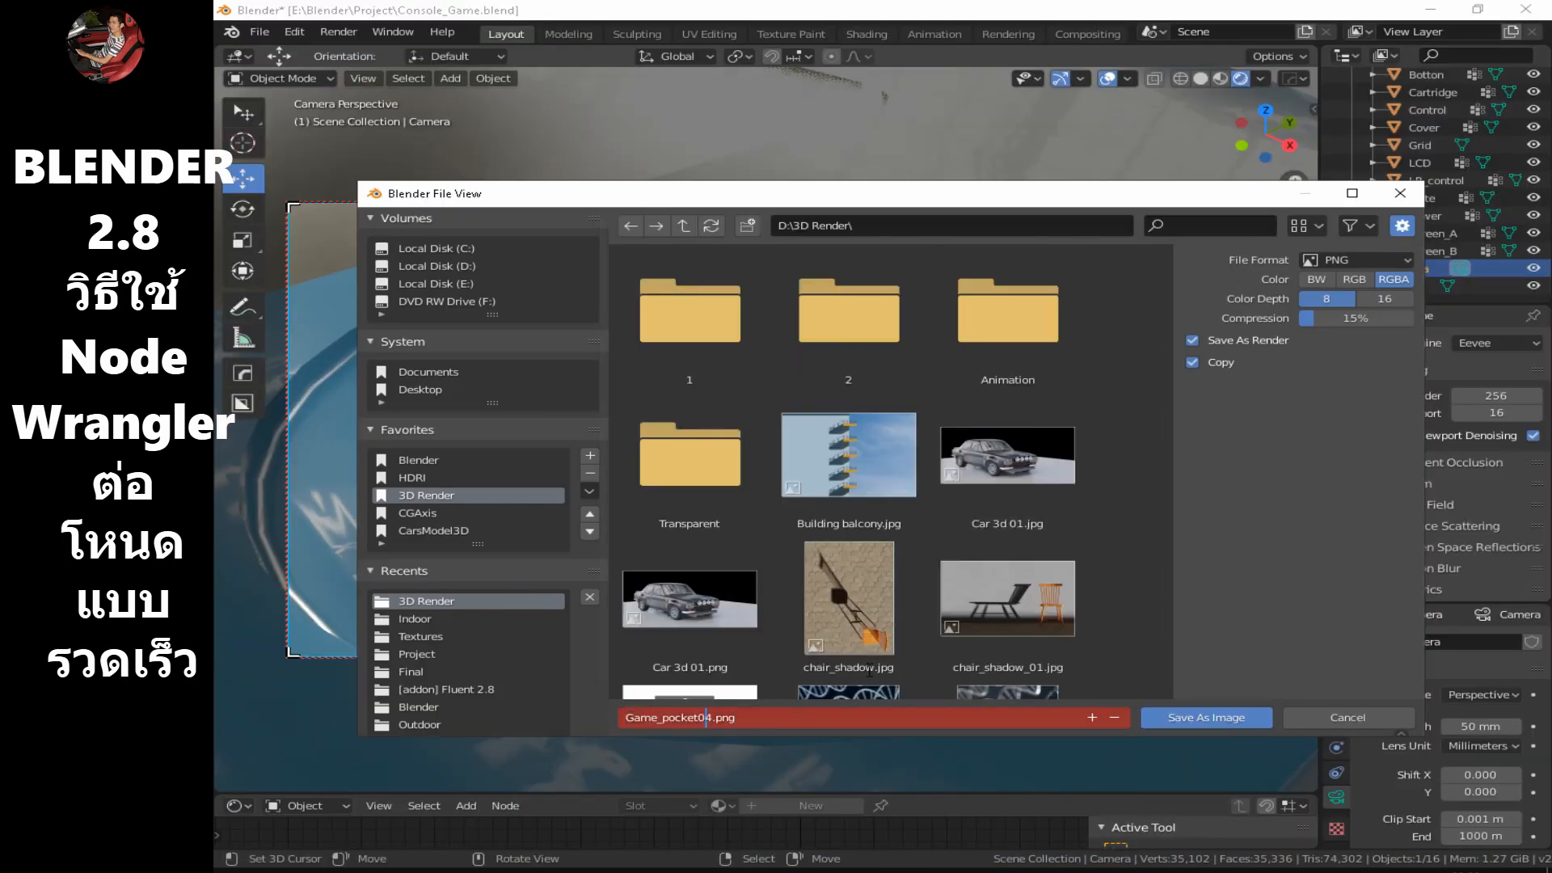
click(1220, 716)
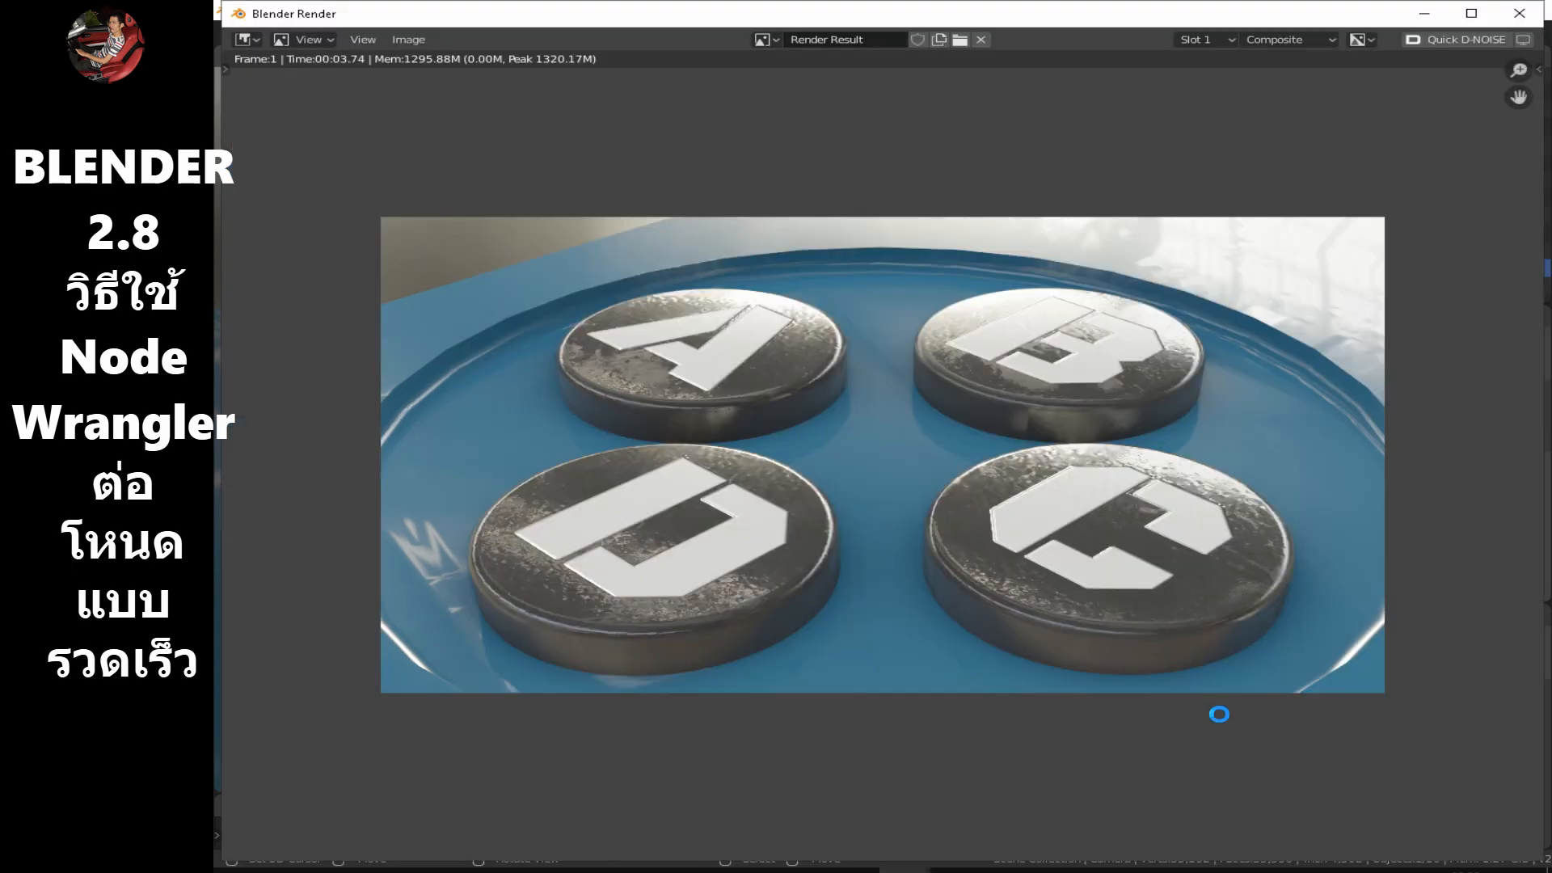
click(1520, 14)
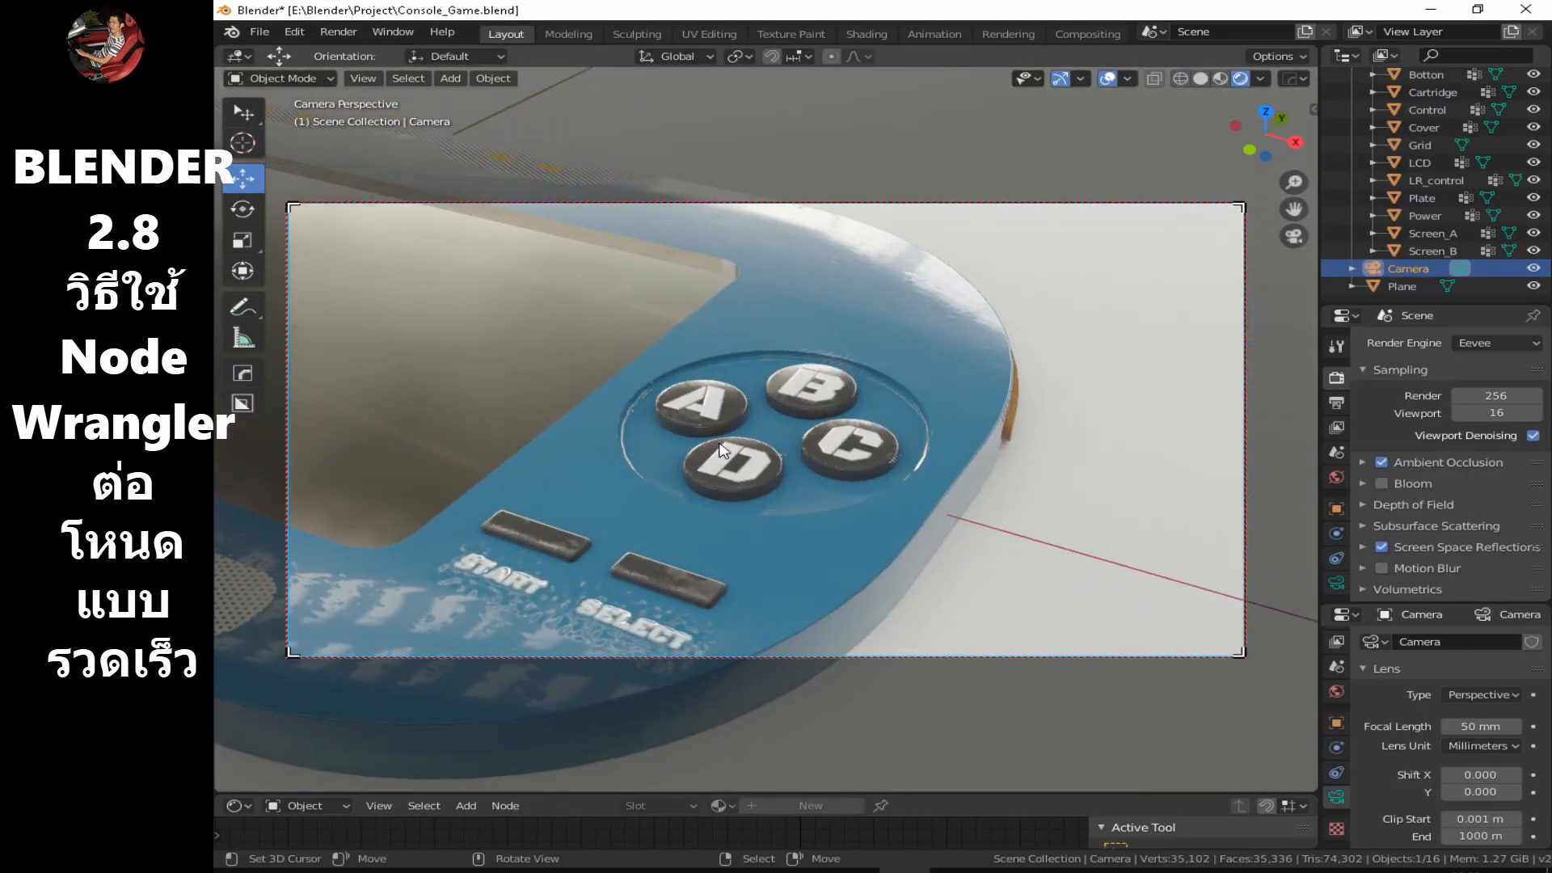
Frame the whole console straight from its front side and render the image.
middle_drag(722, 450, 980, 456)
shift+middle_drag(979, 456, 655, 407)
scroll(949, 436, up, 5)
middle_drag(998, 436, 1042, 436)
scroll(889, 458, down, 14)
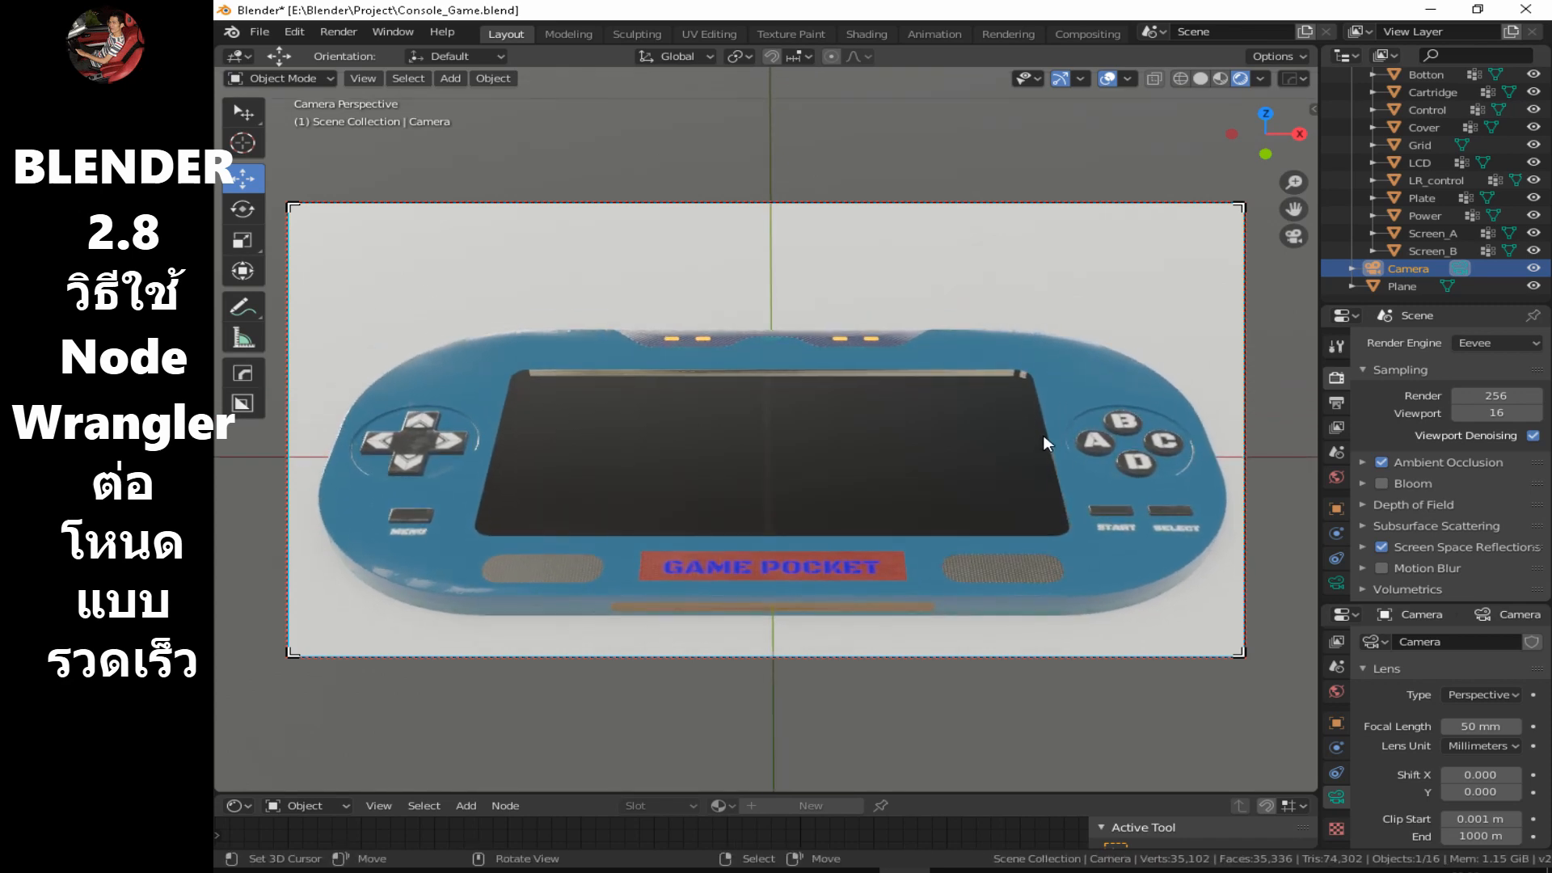
key(F12)
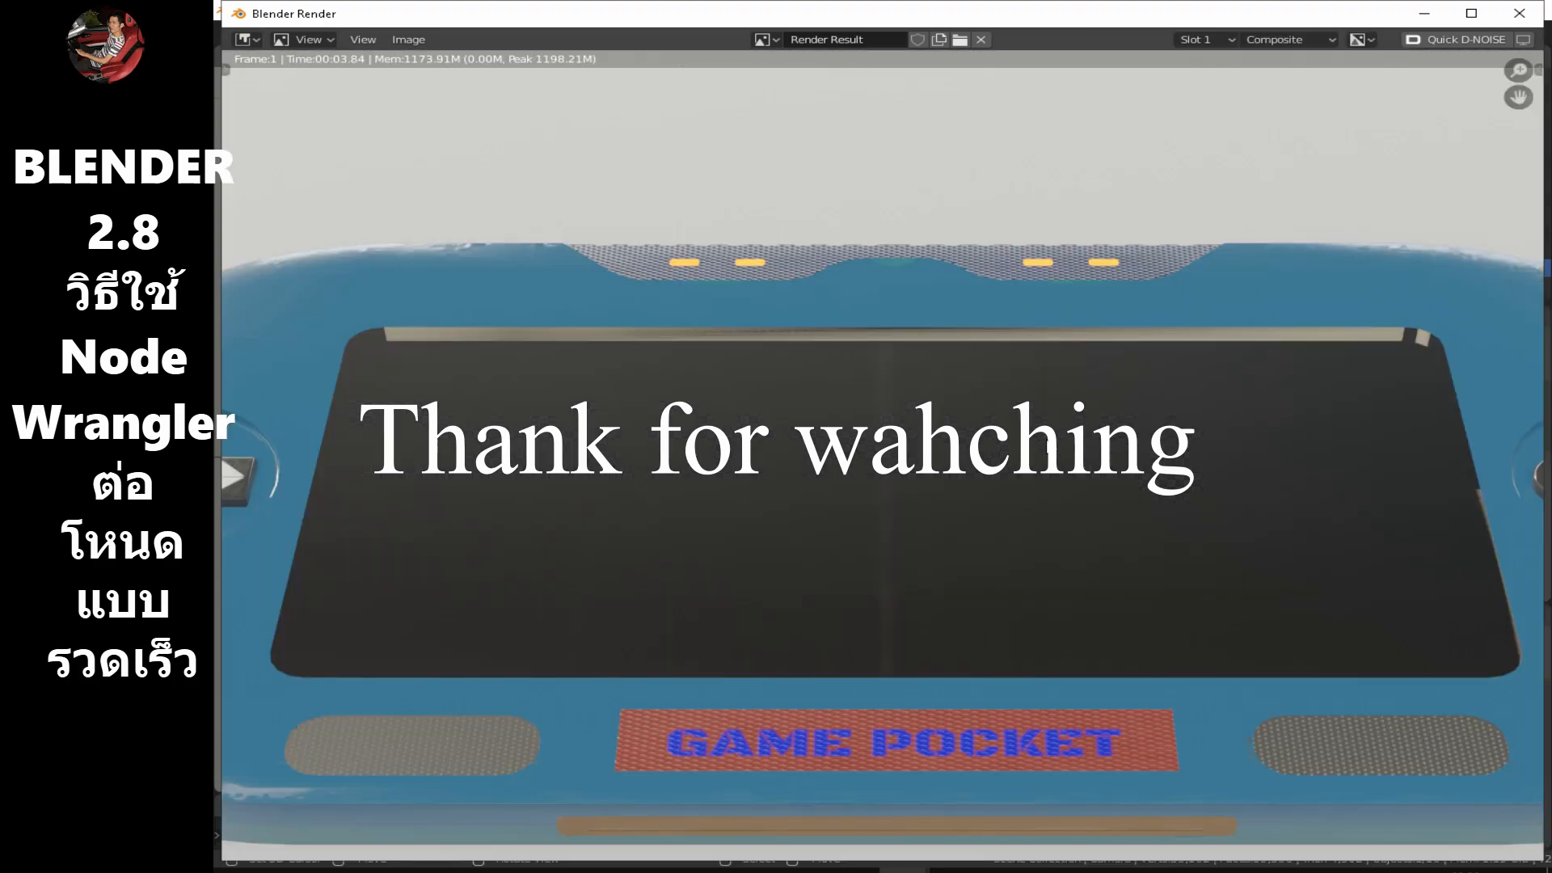
Save the front-view render as a PNG in the D:\3D Render folder.
key(Home)
click(408, 40)
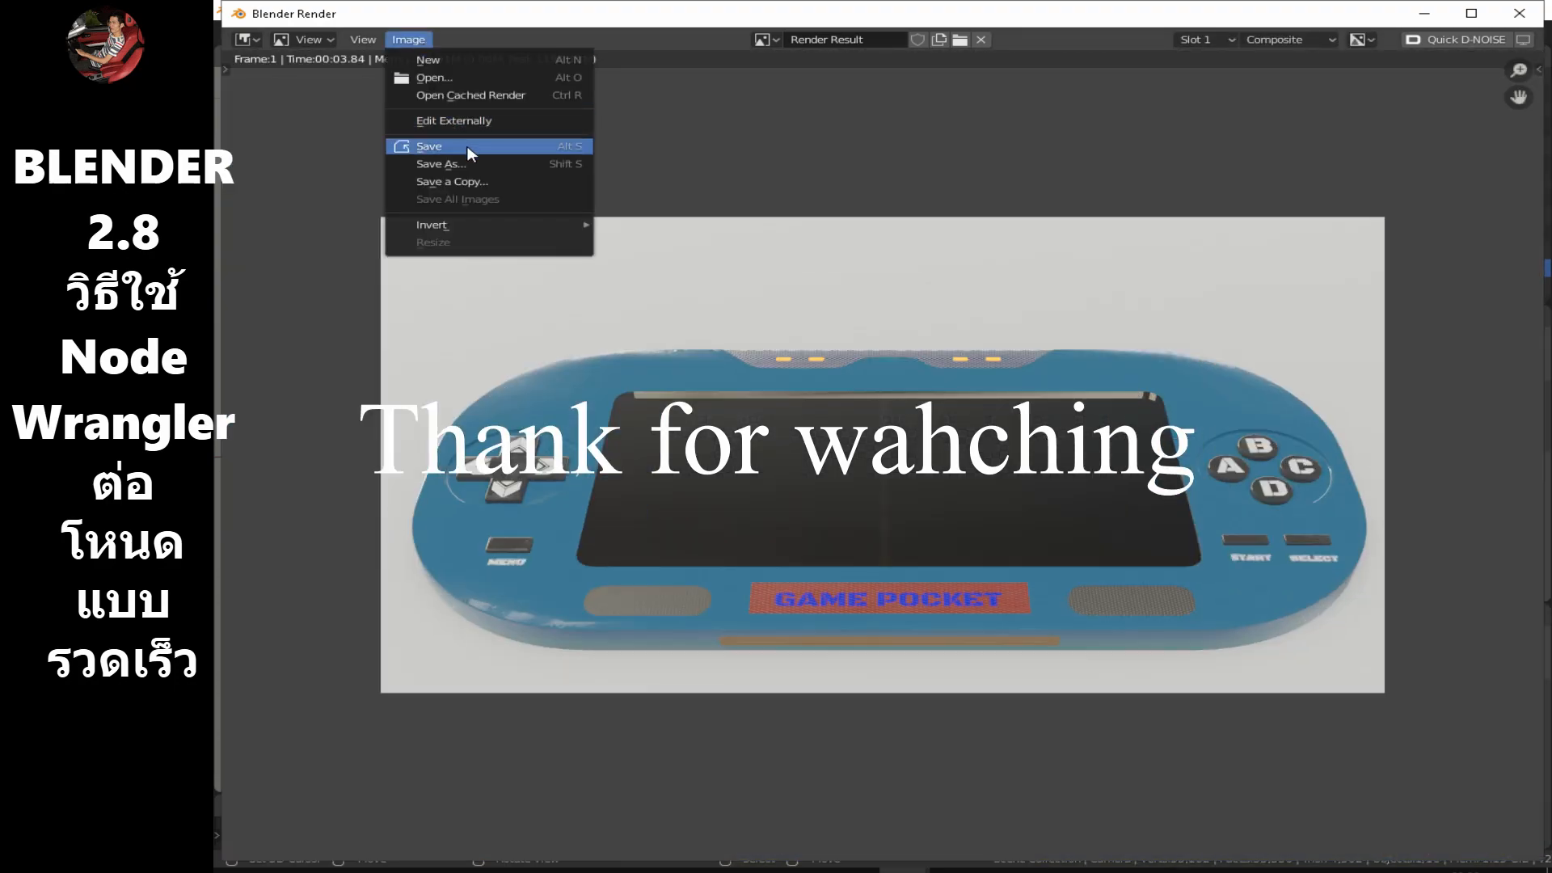
click(453, 144)
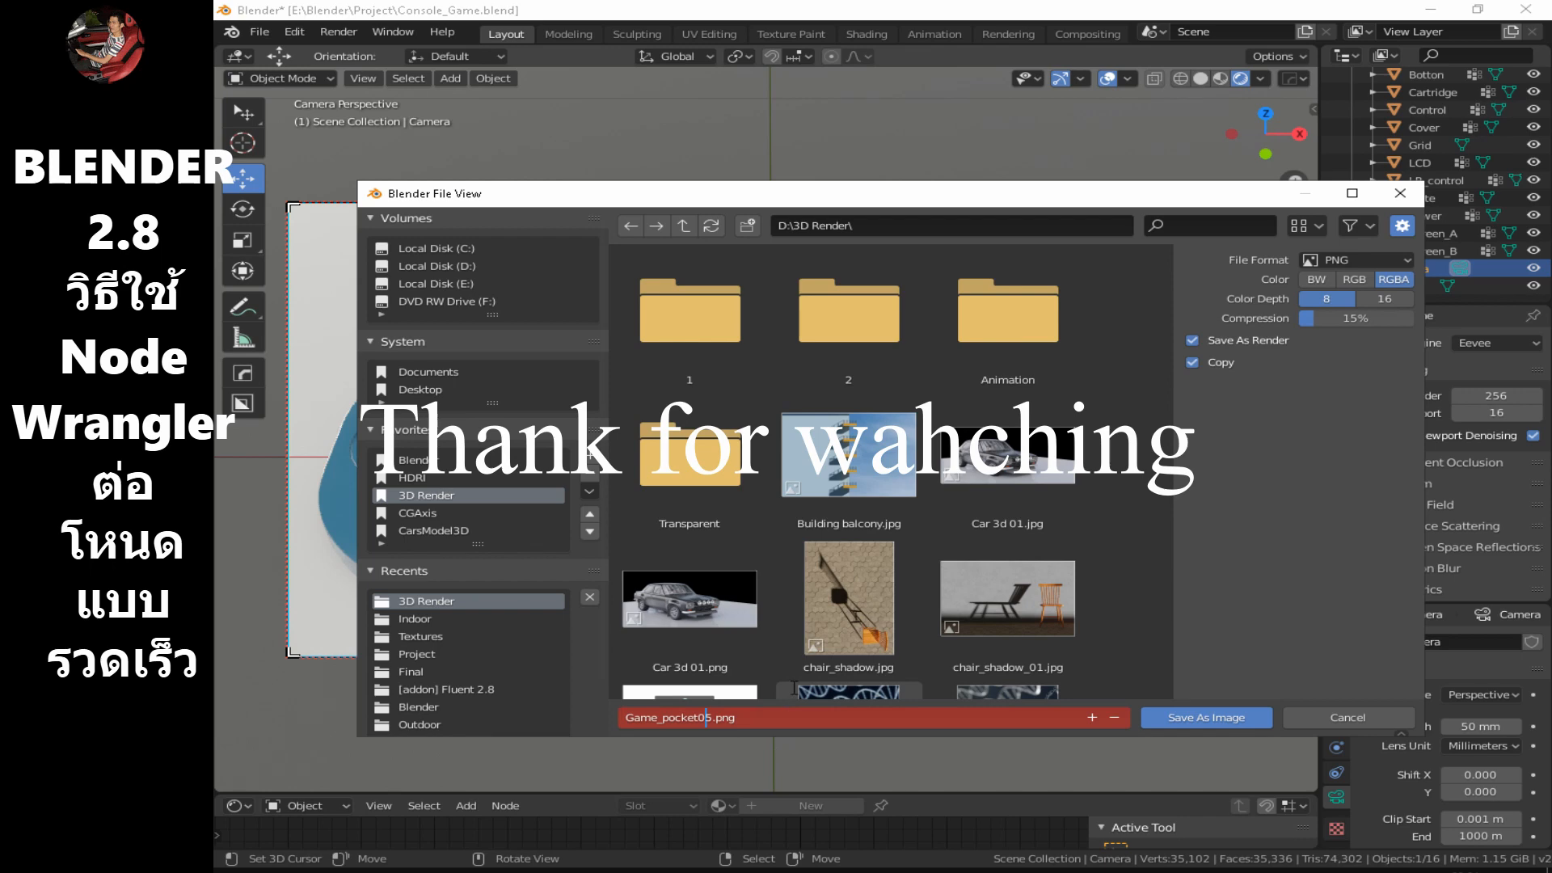
click(1245, 719)
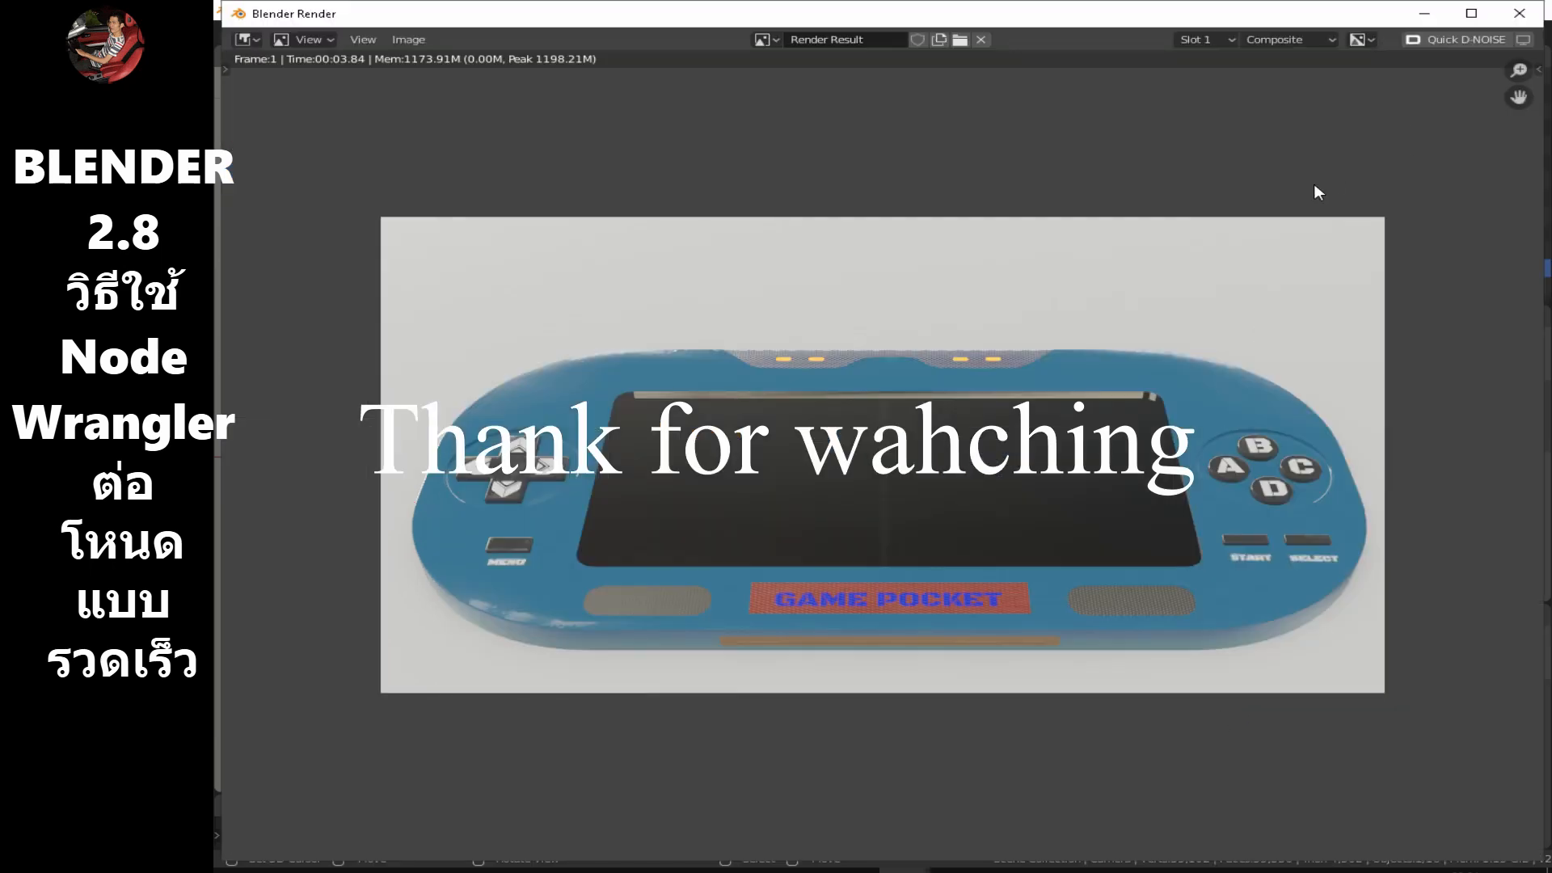